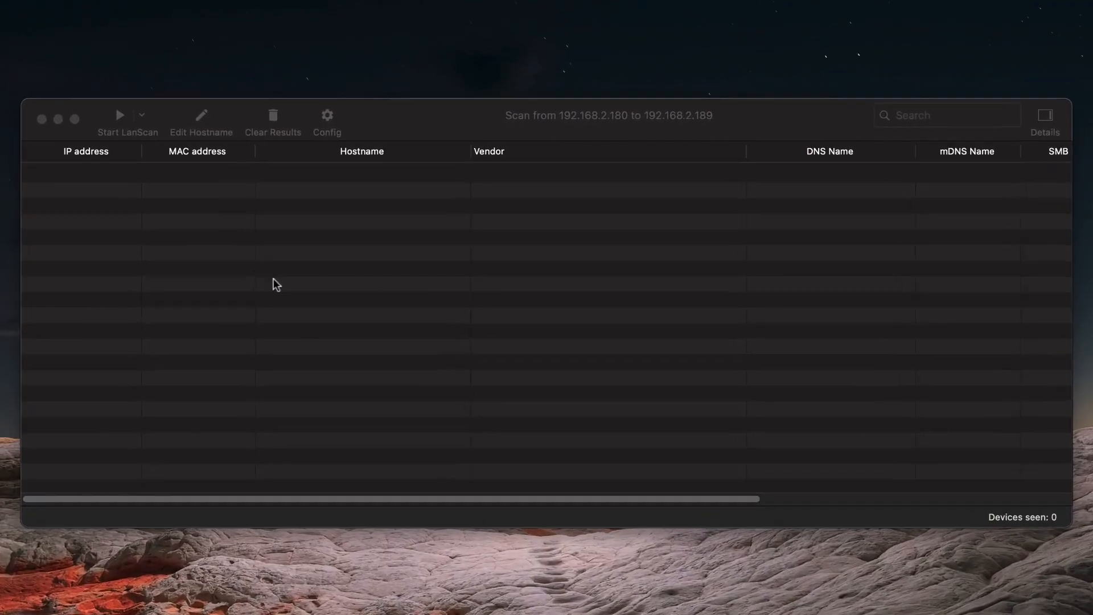
# Step: Scan the local network for the Freedompro device and sign in to its web page at 192.168.2.181 in the browser
pyautogui.click(122, 116)
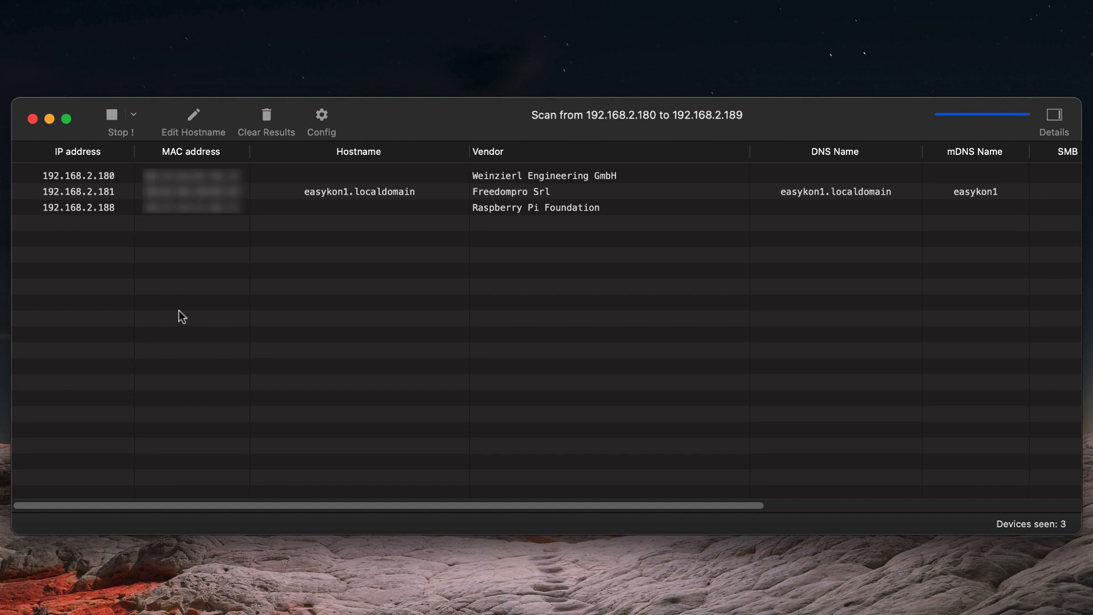
pyautogui.click(41, 194)
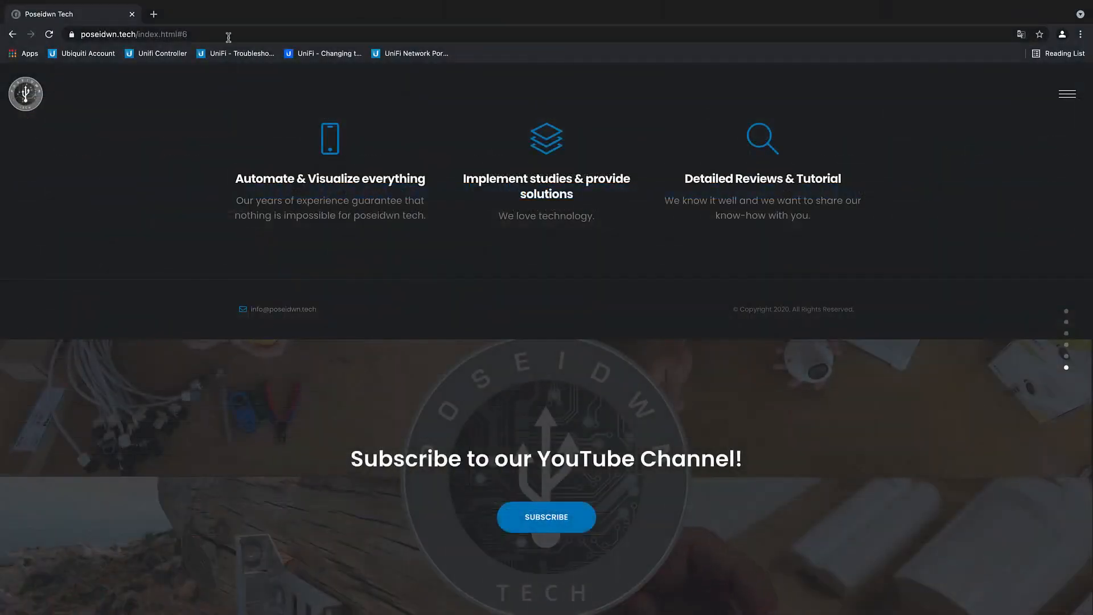
pyautogui.click(228, 37)
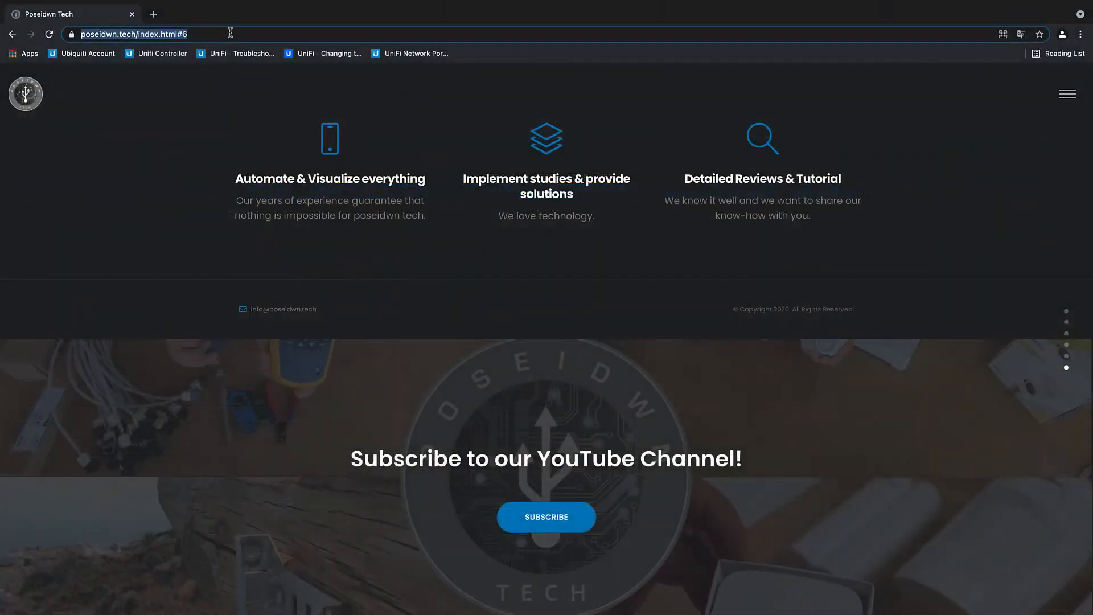
pyautogui.write('192.168.2.181')
pyautogui.press('Return')
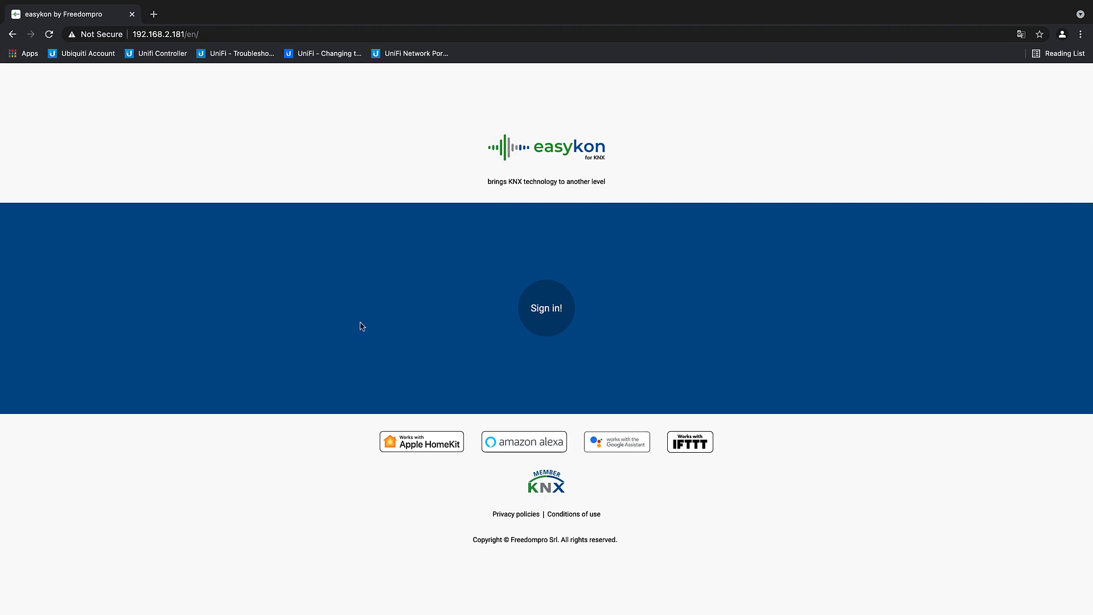
pyautogui.click(558, 316)
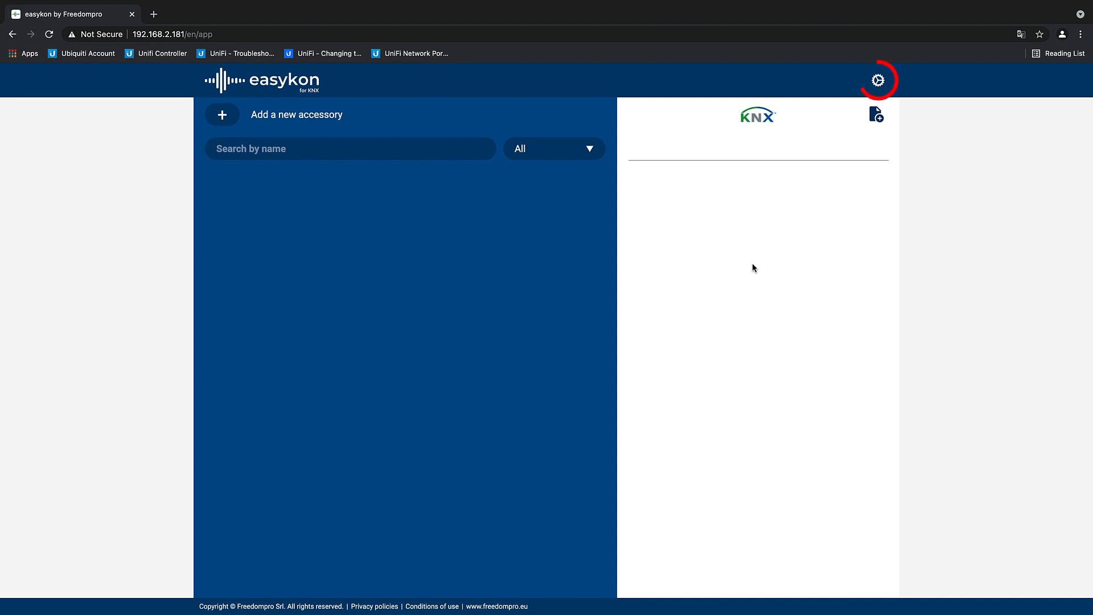
# Step: Open the easykon settings and view the language options and the device information
pyautogui.click(878, 81)
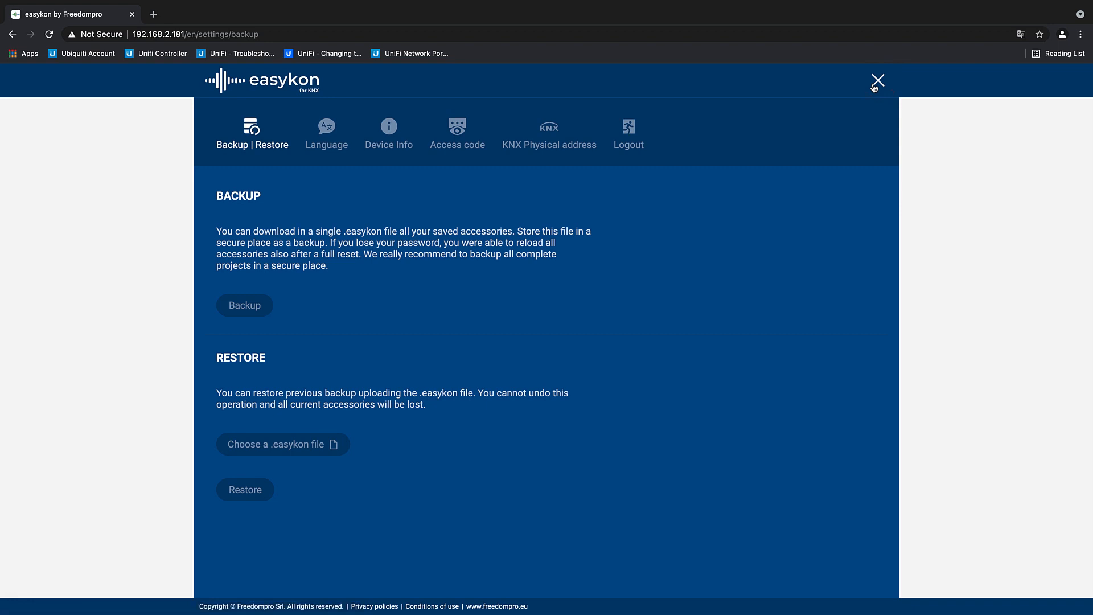
pyautogui.click(309, 134)
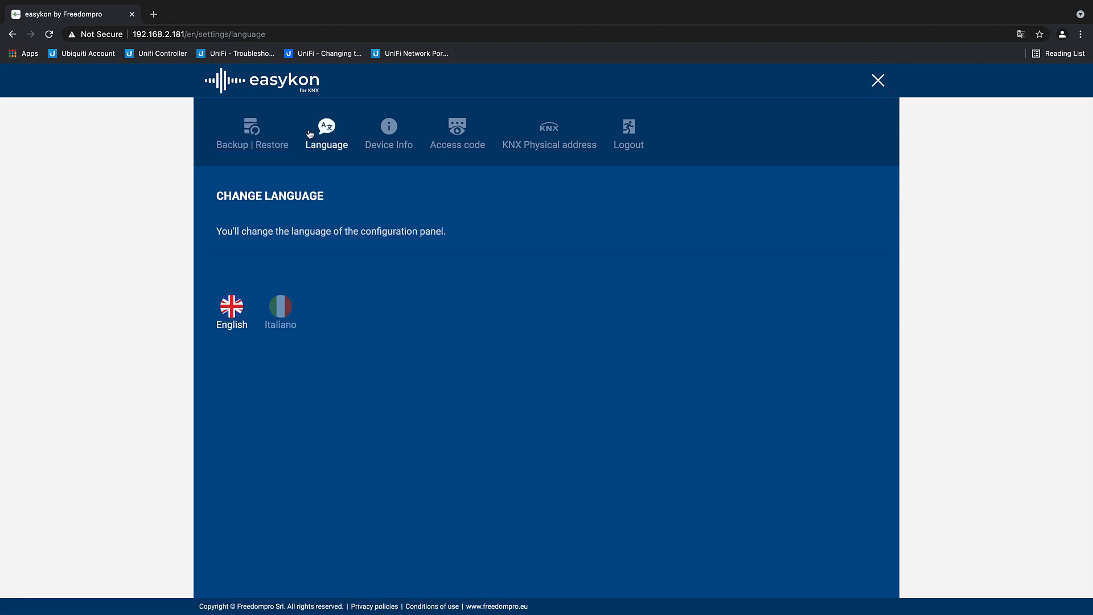
pyautogui.click(396, 137)
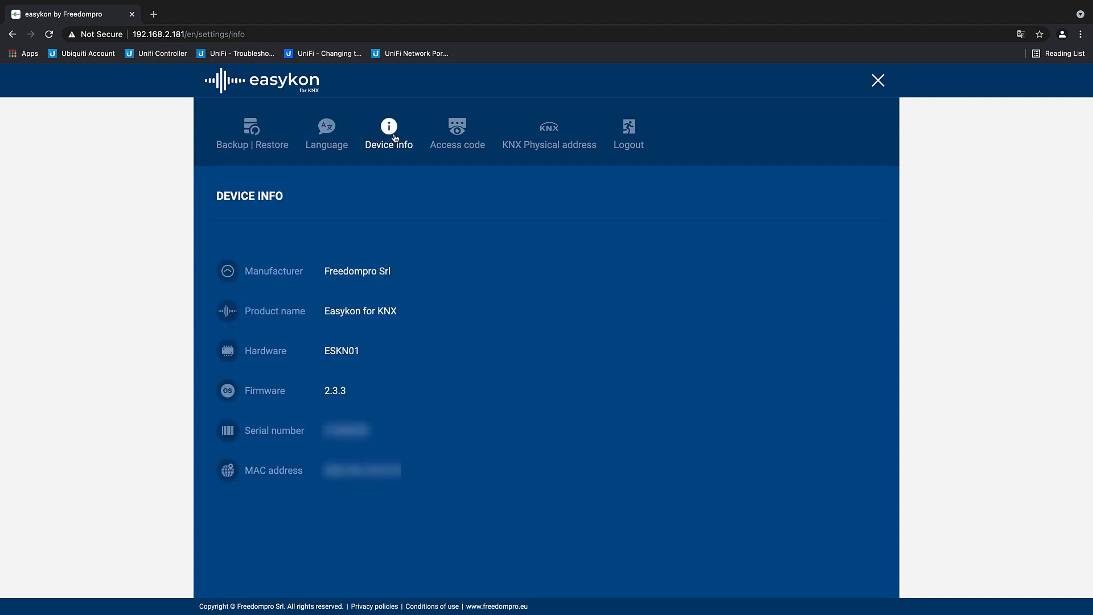
# Step: Create a new easykon access code in the settings and copy it to the clipboard
pyautogui.click(455, 146)
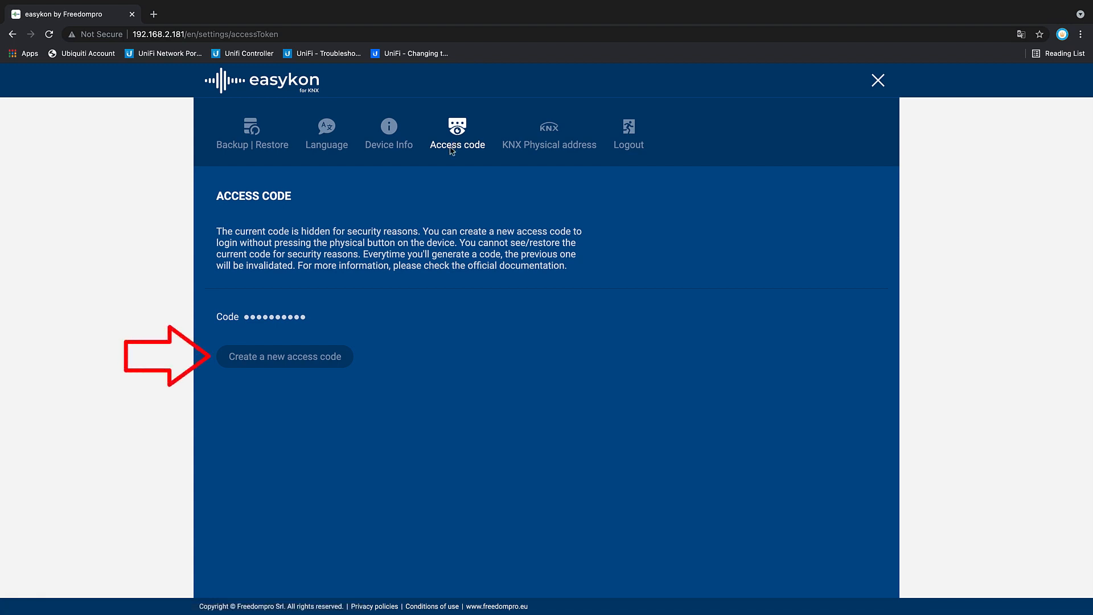
pyautogui.click(312, 361)
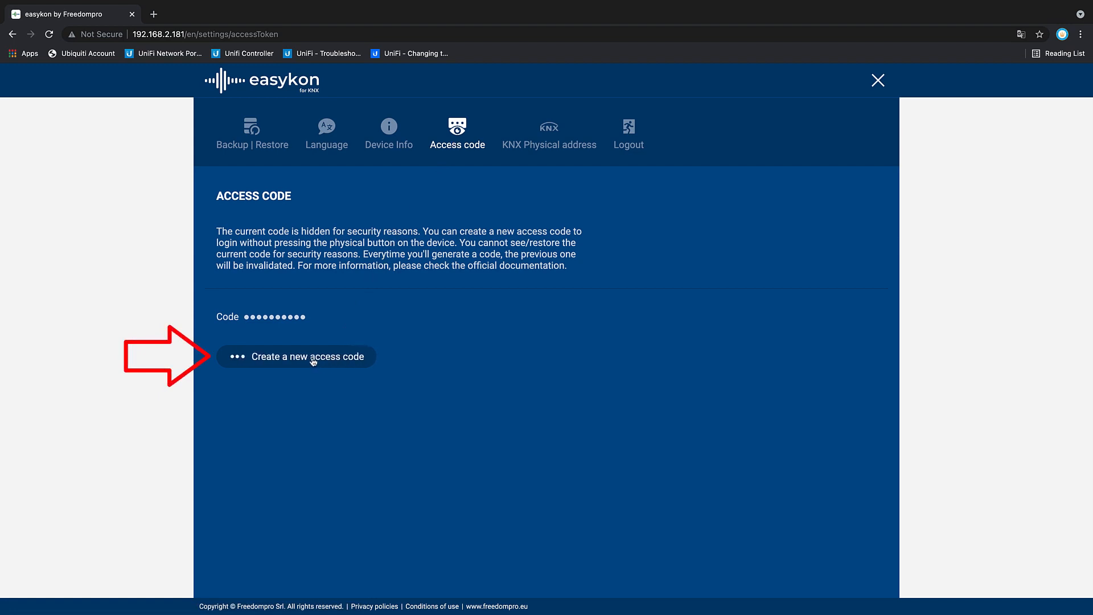
pyautogui.doubleClick(268, 318)
pyautogui.rightClick(269, 318)
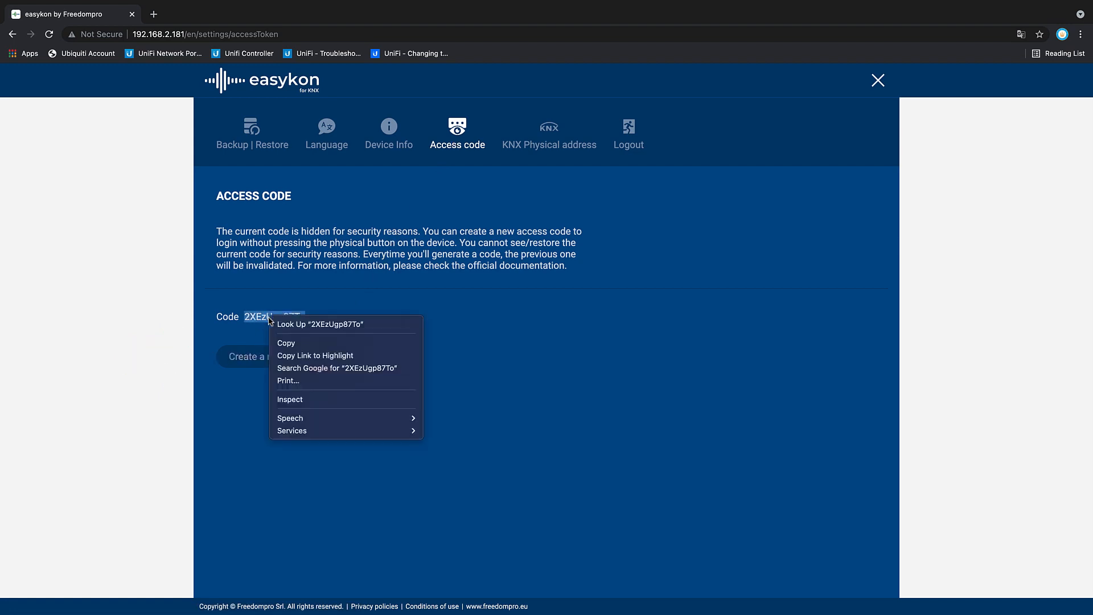
pyautogui.click(276, 342)
pyautogui.click(331, 318)
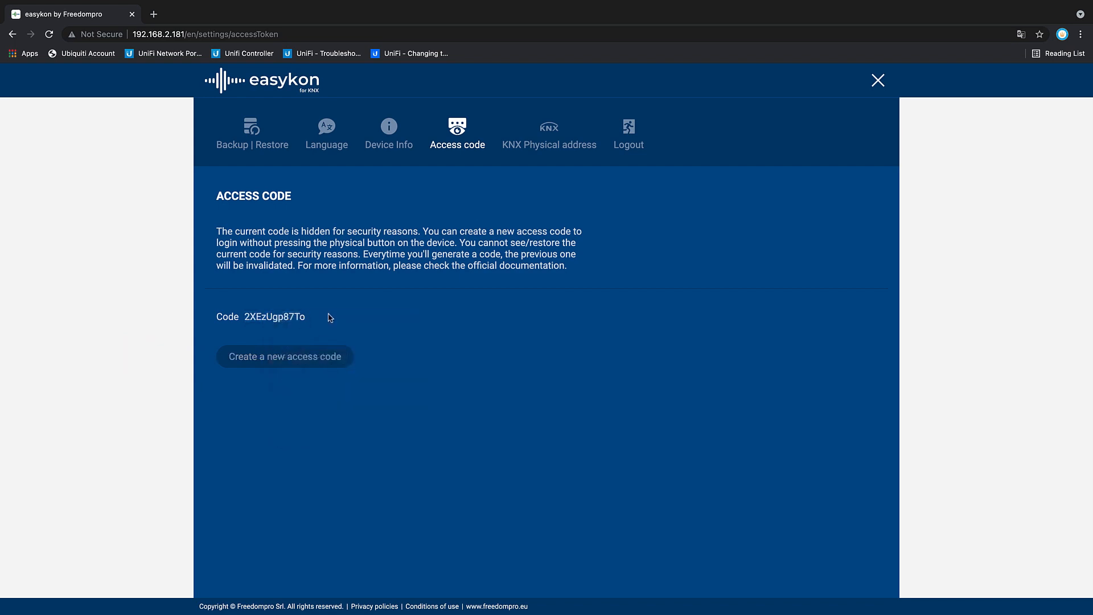
# Step: Log out of easykon and sign back in with the copied access code instead of the physical device button
pyautogui.click(636, 146)
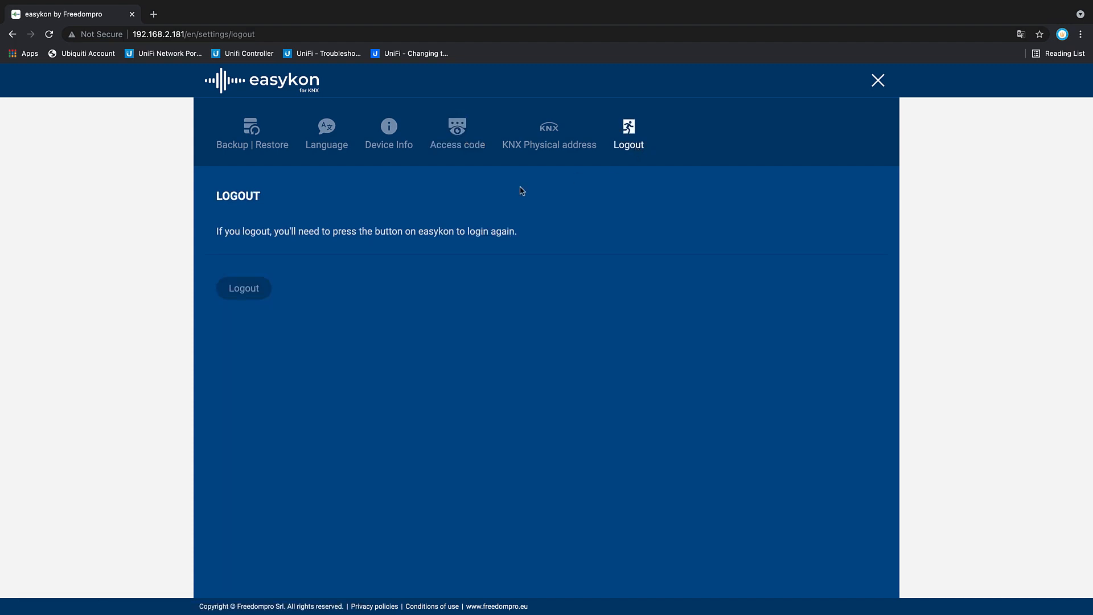
pyautogui.click(251, 294)
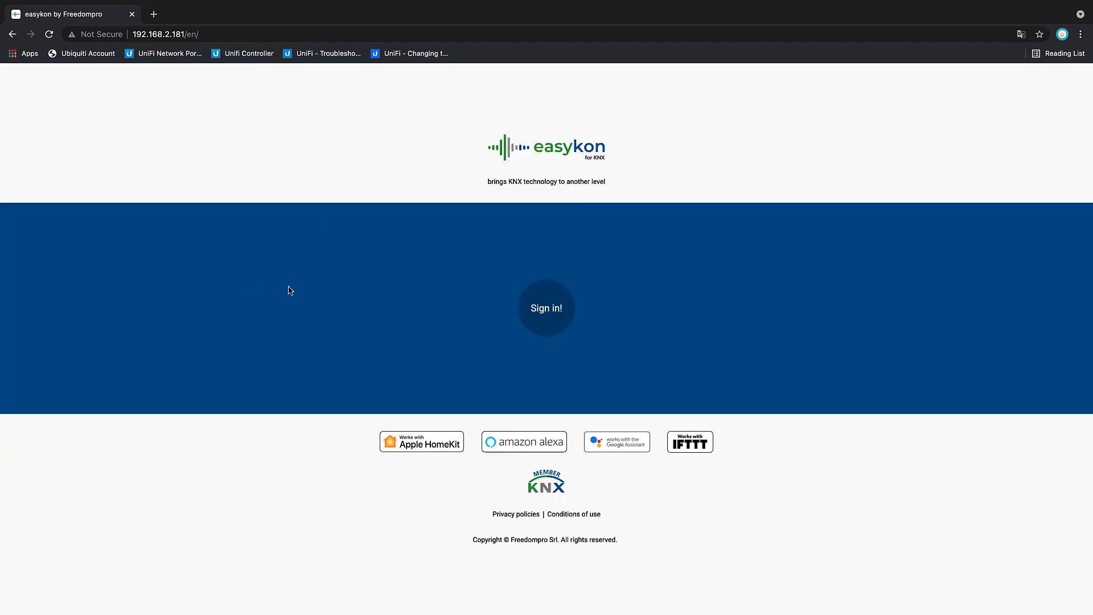
pyautogui.click(529, 317)
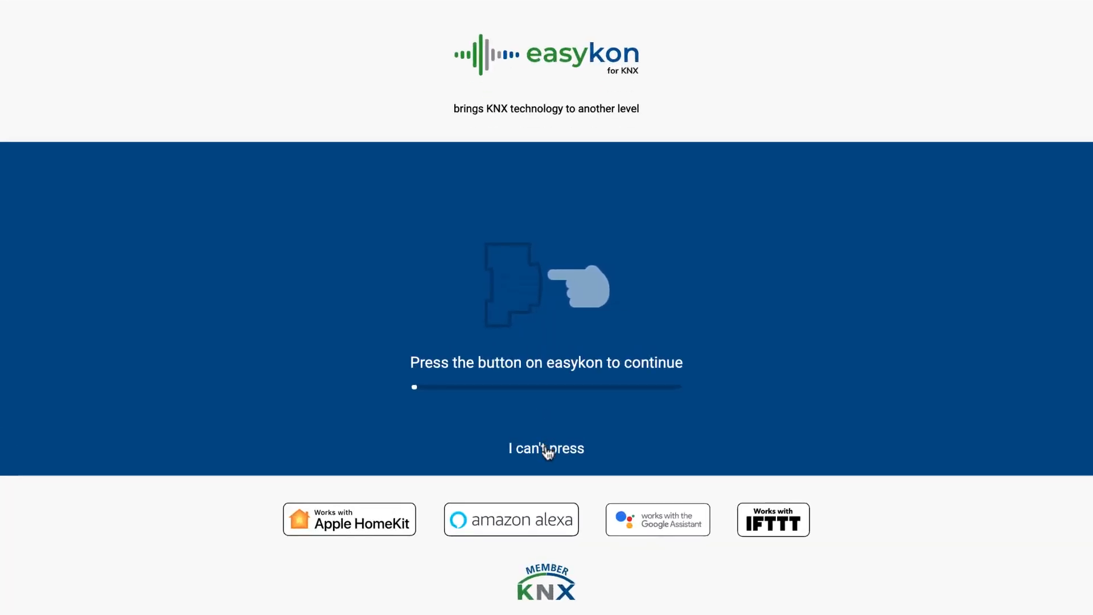
pyautogui.click(546, 449)
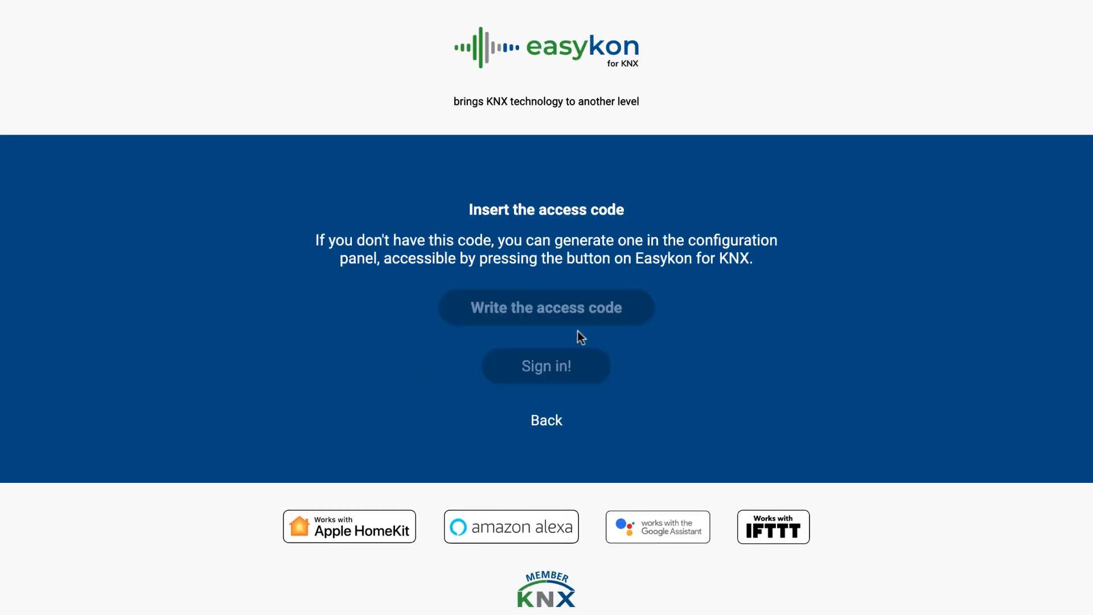
pyautogui.rightClick(542, 306)
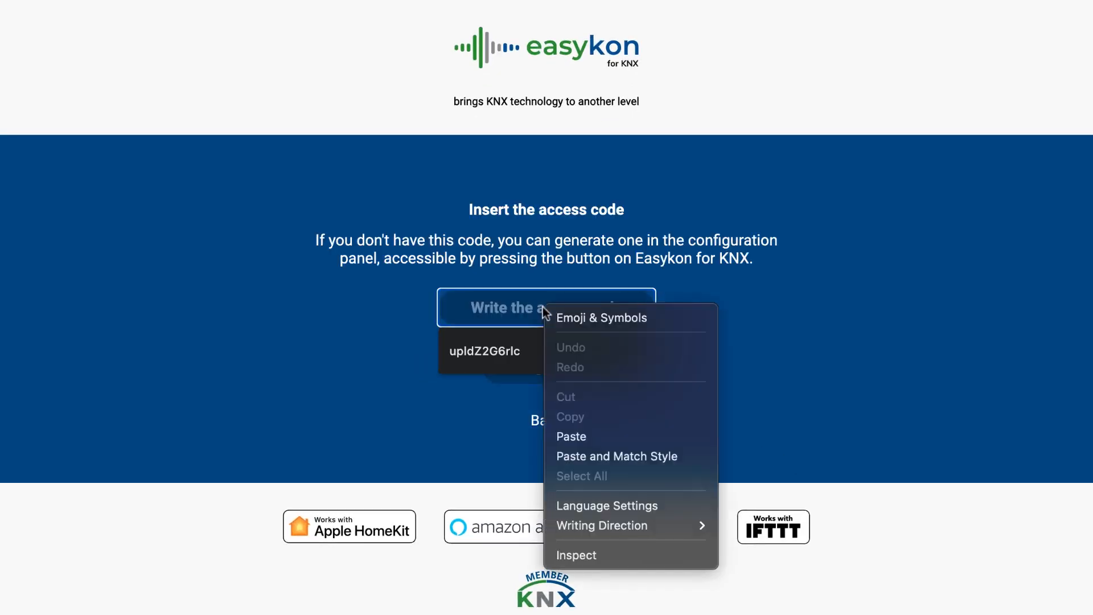
pyautogui.click(571, 437)
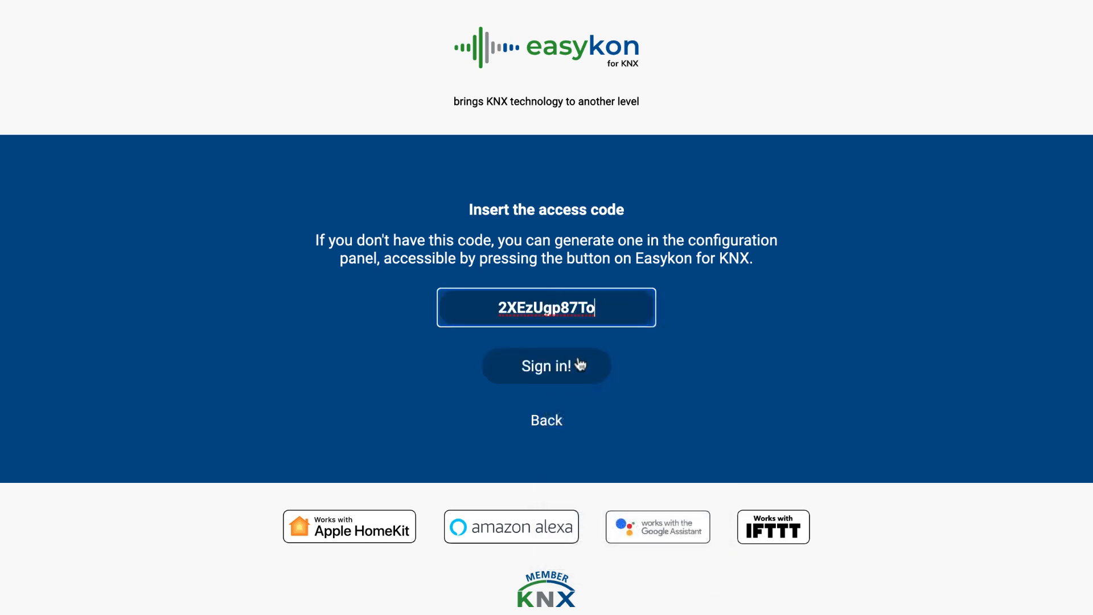
pyautogui.click(559, 351)
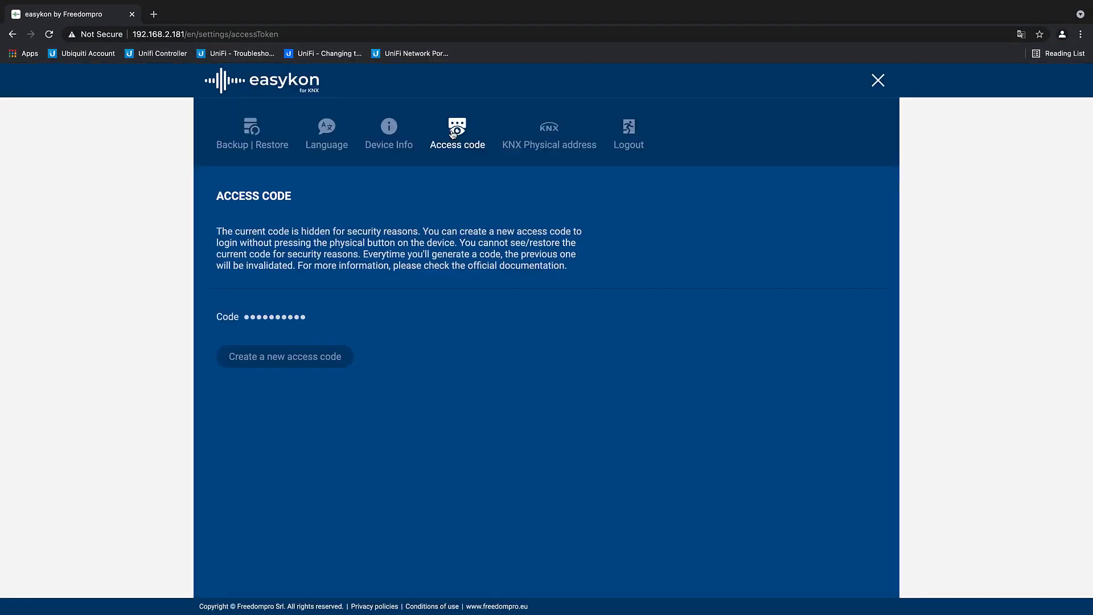
# Step: View the KNX physical address and the backup and restore settings, and return to the accessory page
pyautogui.click(531, 142)
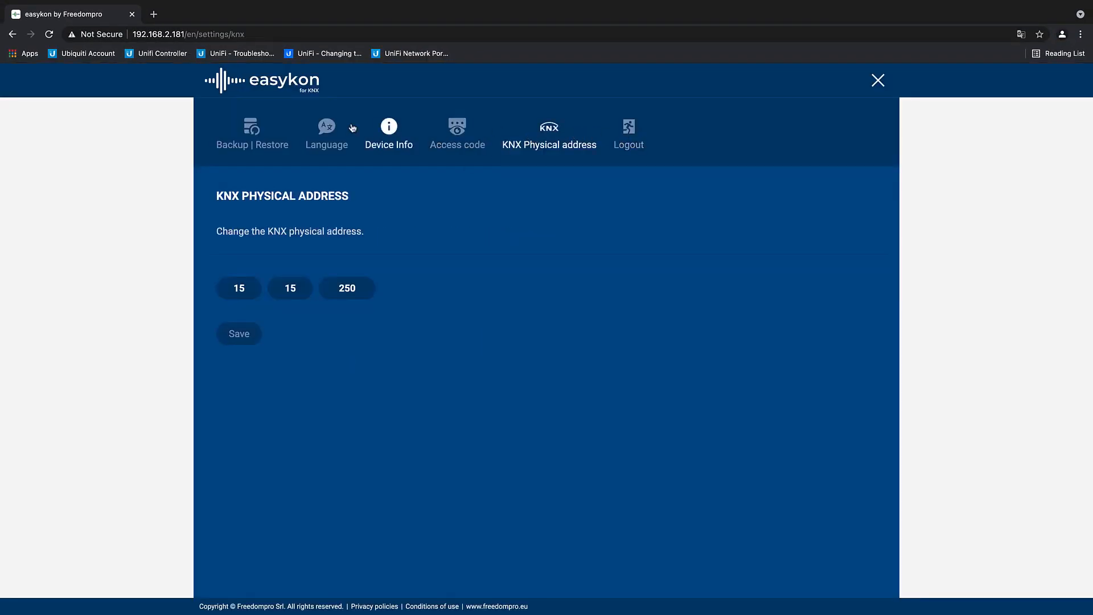
pyautogui.click(266, 134)
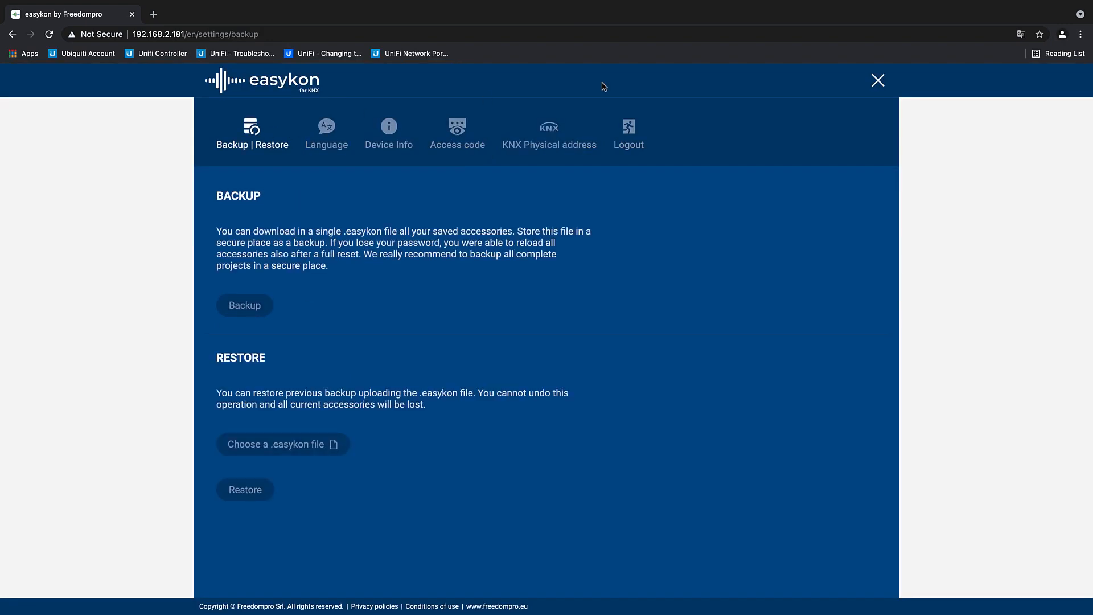
pyautogui.click(872, 82)
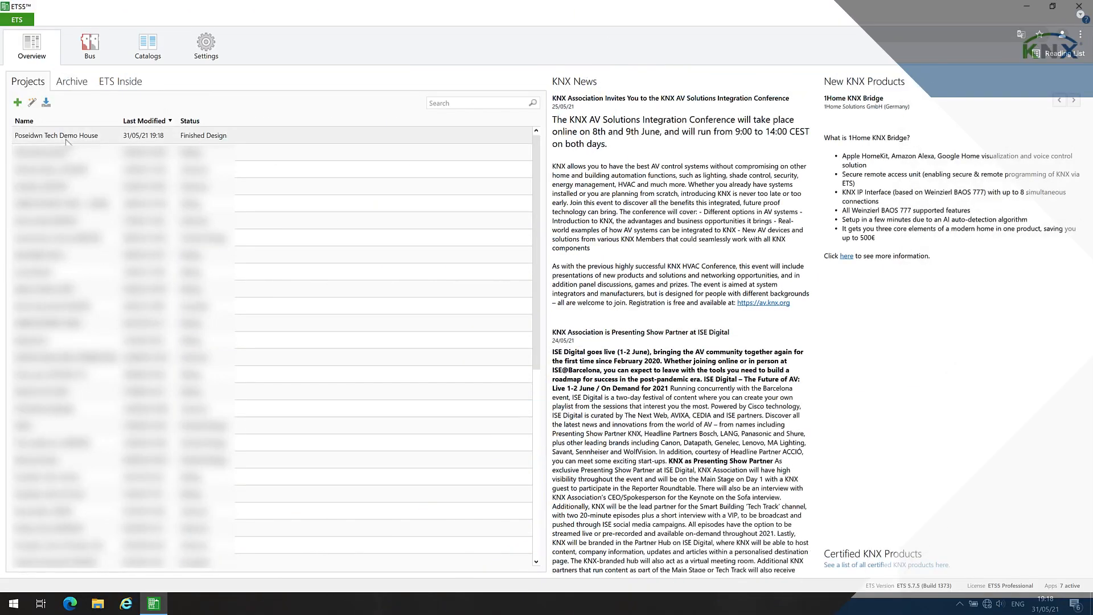
# Step: Switch to ETS5 and export the Poseidwn Tech Demo House project as a .knxproj file into the Demo folder
pyautogui.click(67, 139)
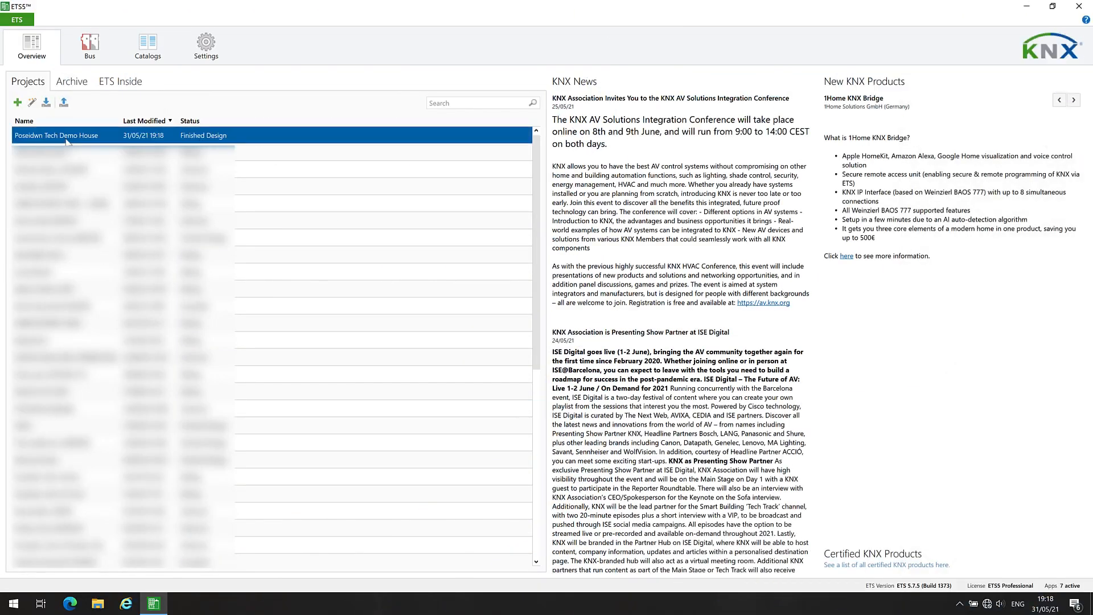
pyautogui.click(64, 103)
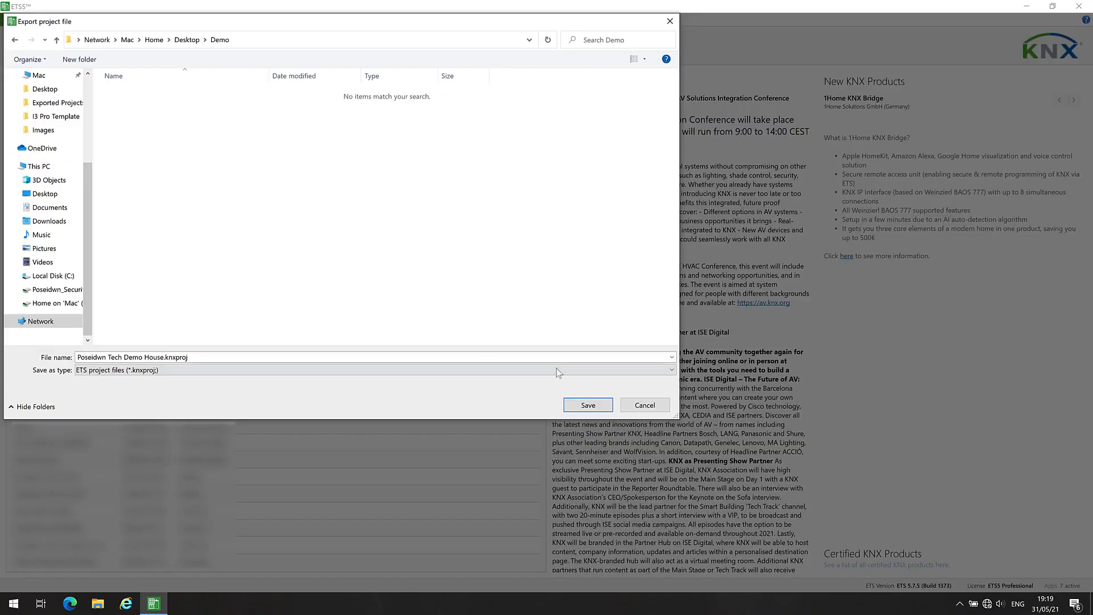
pyautogui.click(588, 405)
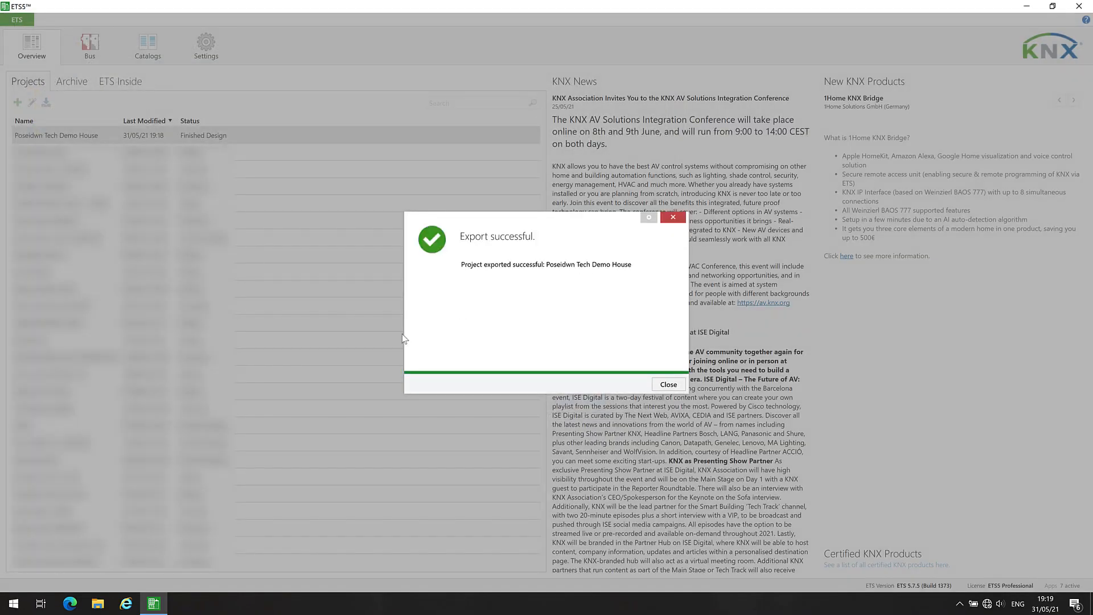
pyautogui.click(667, 385)
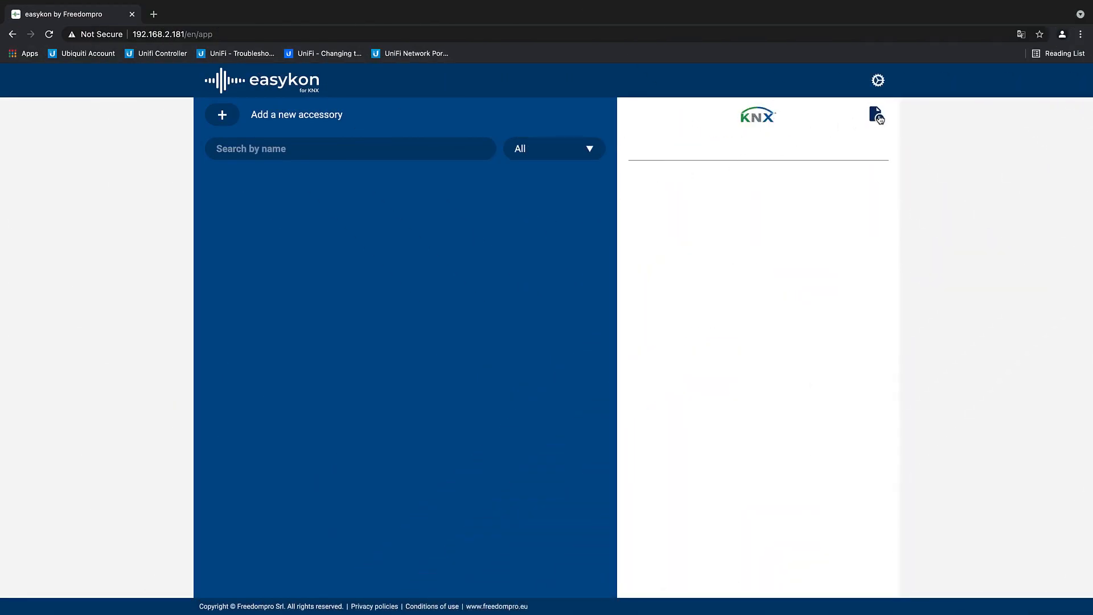
# Step: Switch to the browser, import Poseidwn Tech Demo House.knxproj into easykon, and expand the Corridor group's Lighting Control addresses
pyautogui.click(877, 116)
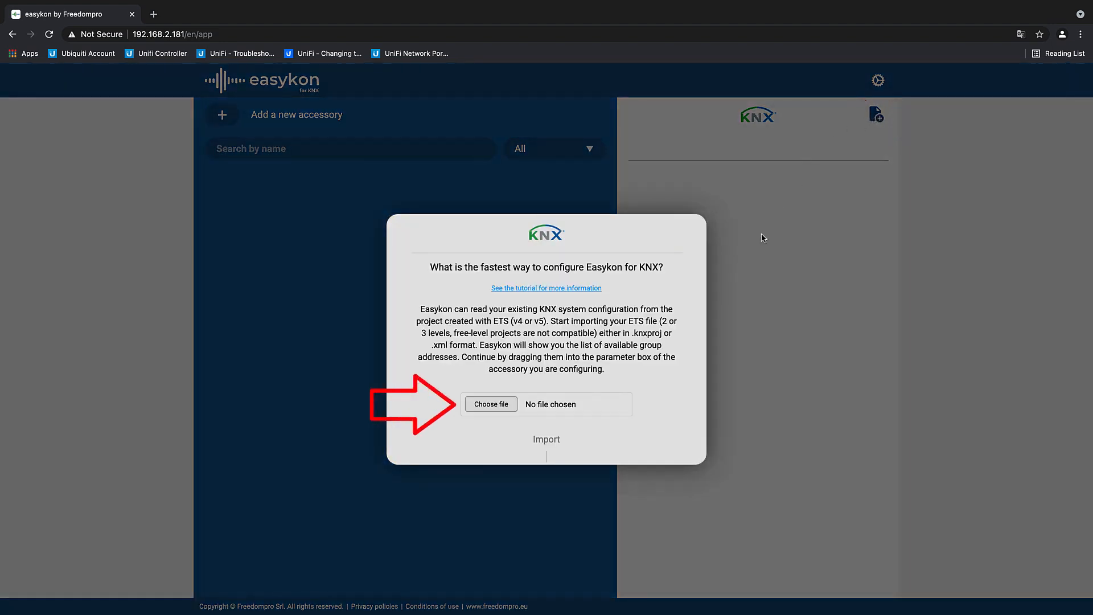
pyautogui.click(491, 405)
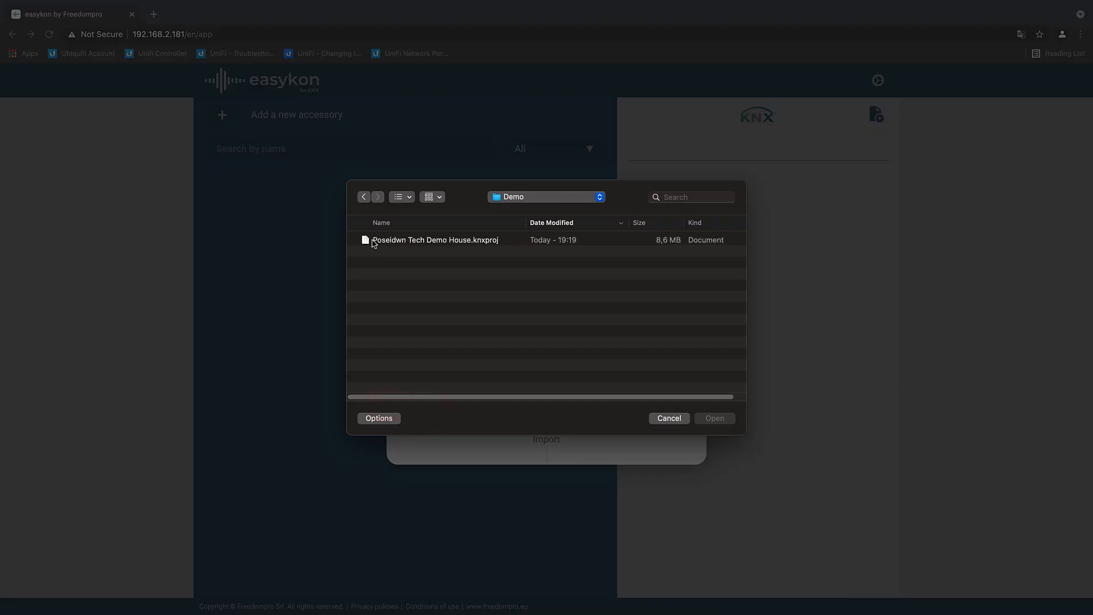
pyautogui.click(433, 241)
pyautogui.click(707, 424)
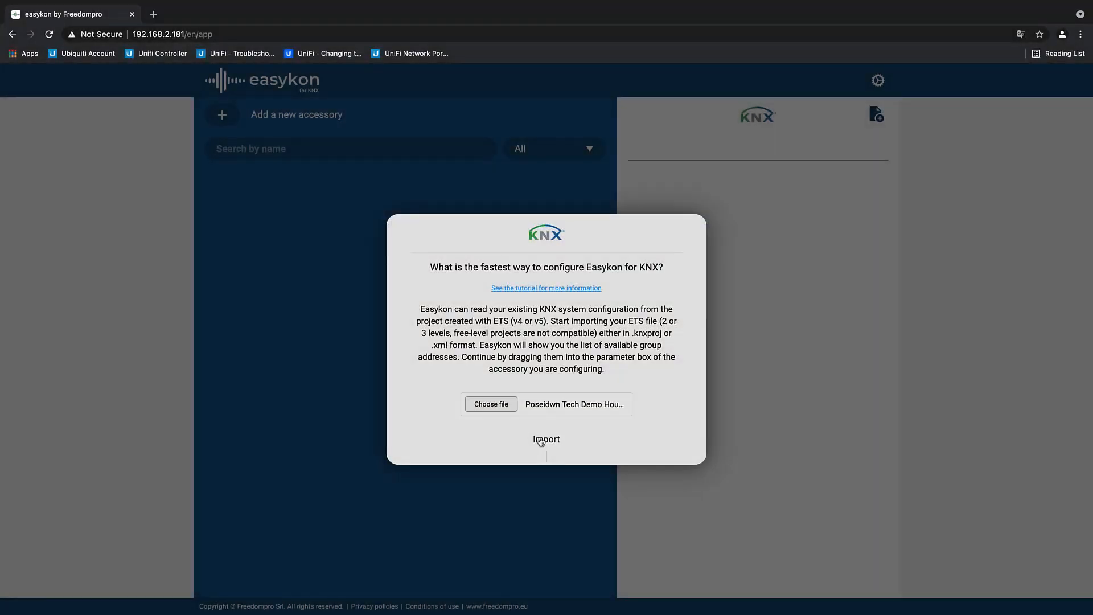
pyautogui.click(540, 440)
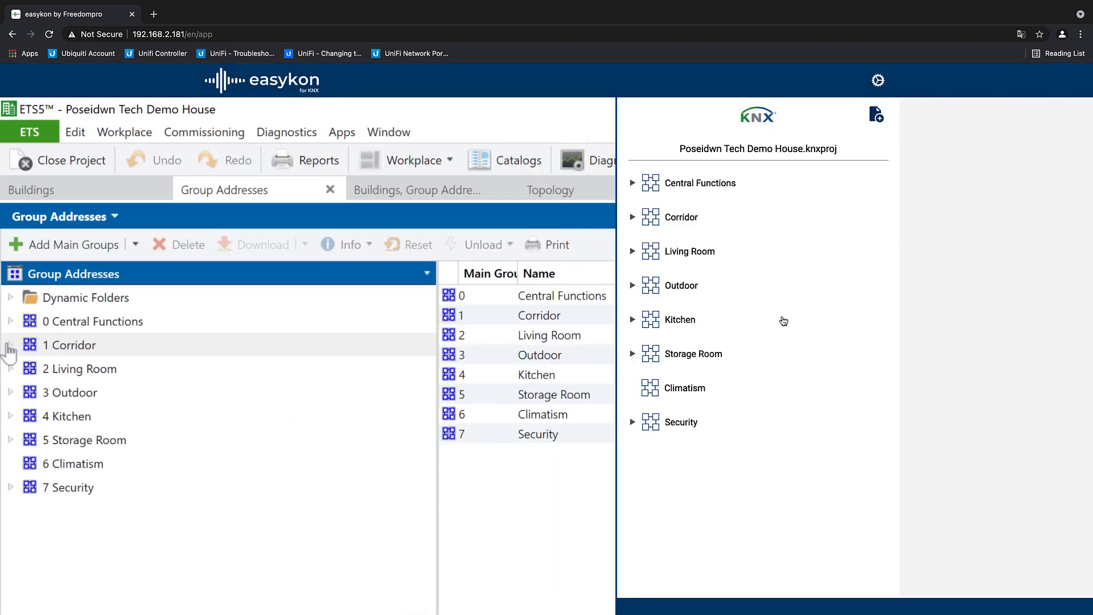
pyautogui.click(633, 220)
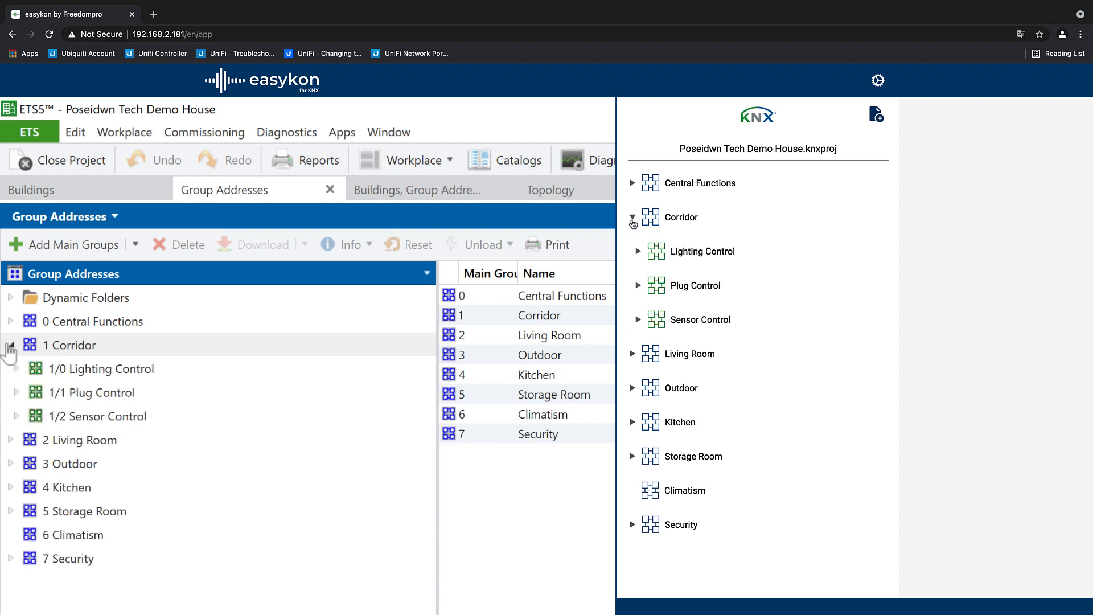
pyautogui.click(638, 252)
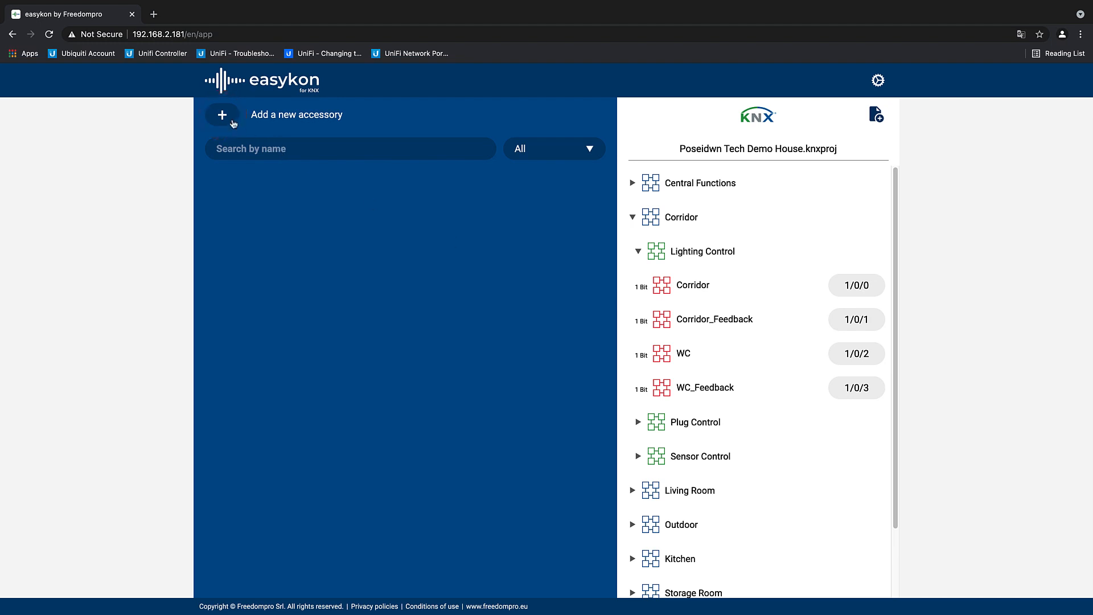
# Step: Start adding a new accessory and look through the available accessory types
pyautogui.click(231, 122)
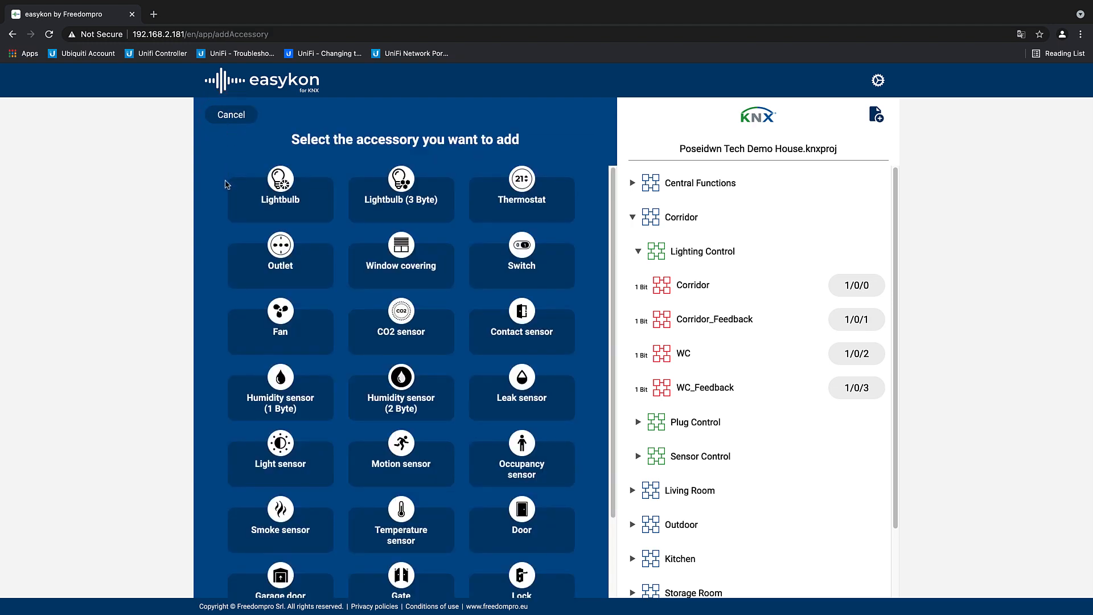
pyautogui.scroll(-1, 240, 247)
pyautogui.scroll(-3, 240, 248)
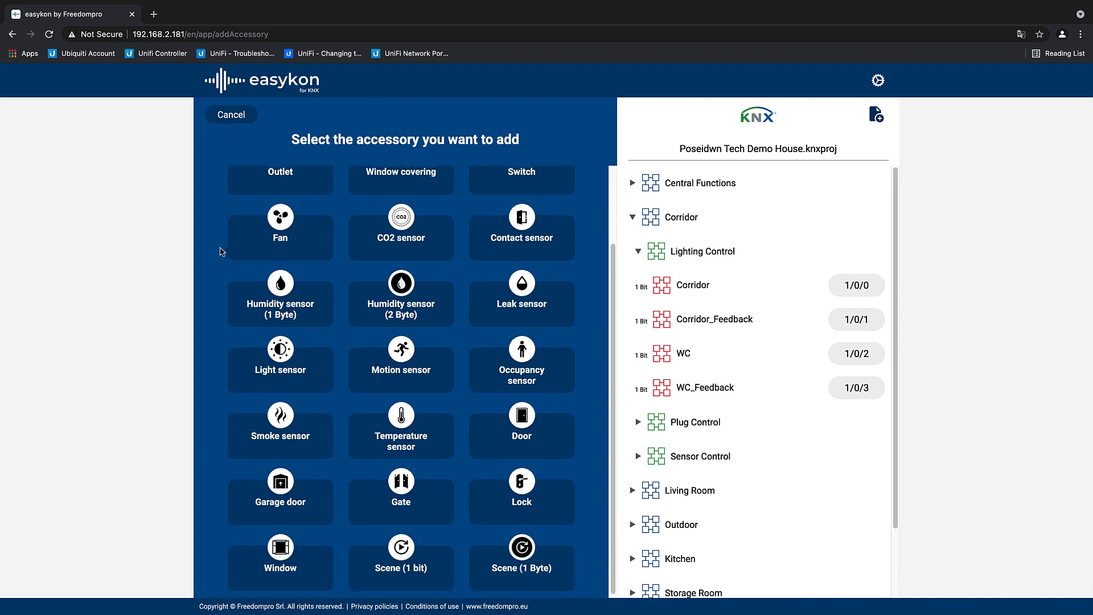
pyautogui.scroll(2, 222, 252)
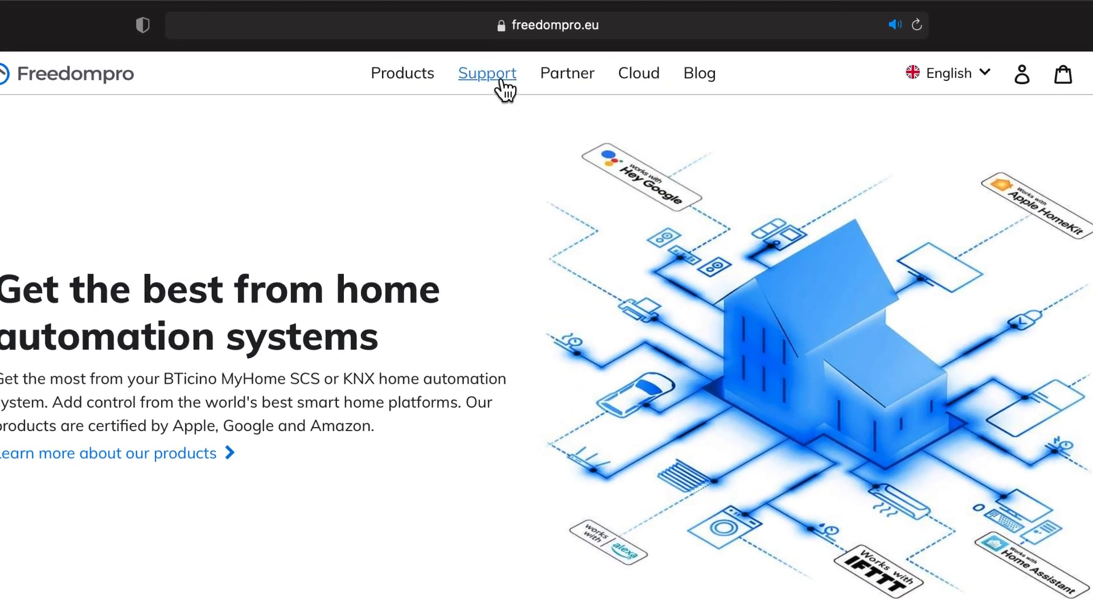
# Step: Open the Freedompro support article on Easykon for KNX compatible accessories and examine its compatibility tables for each platform
pyautogui.click(504, 86)
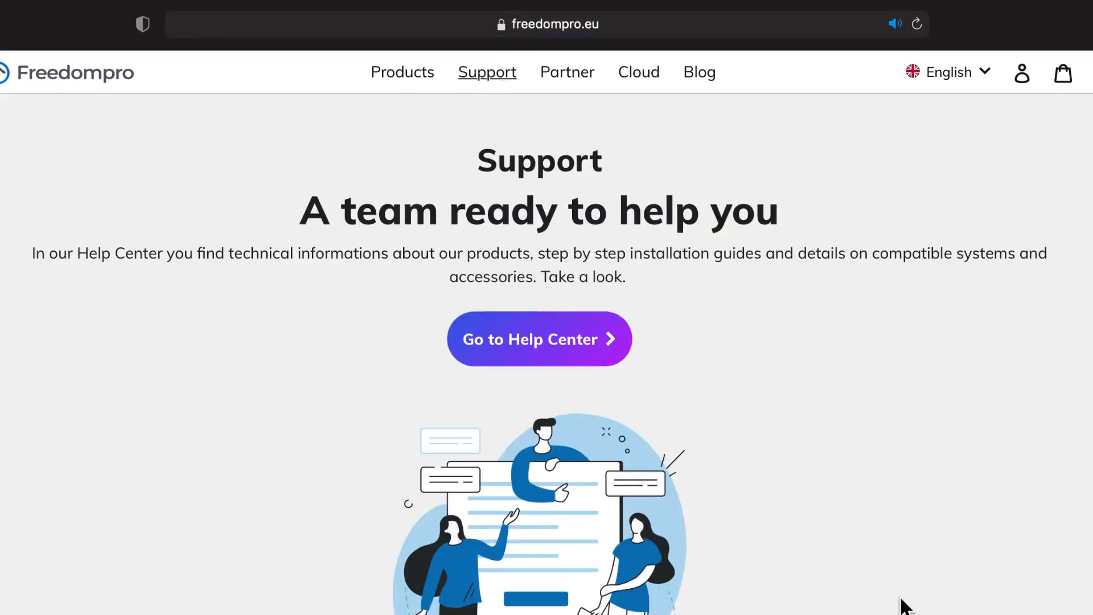
pyautogui.scroll(-12, 896, 356)
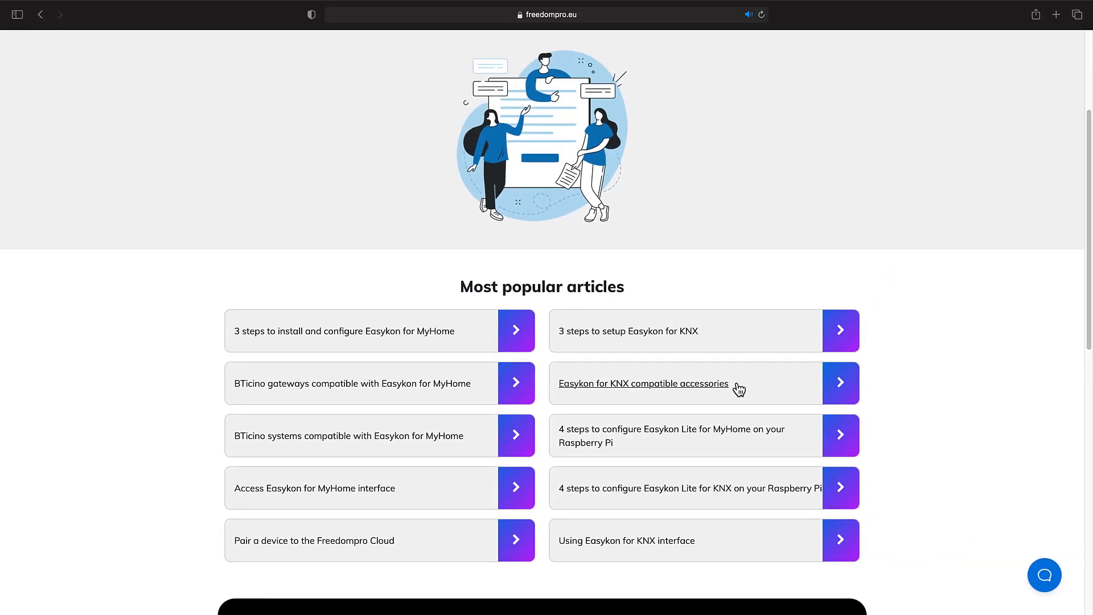
pyautogui.click(740, 390)
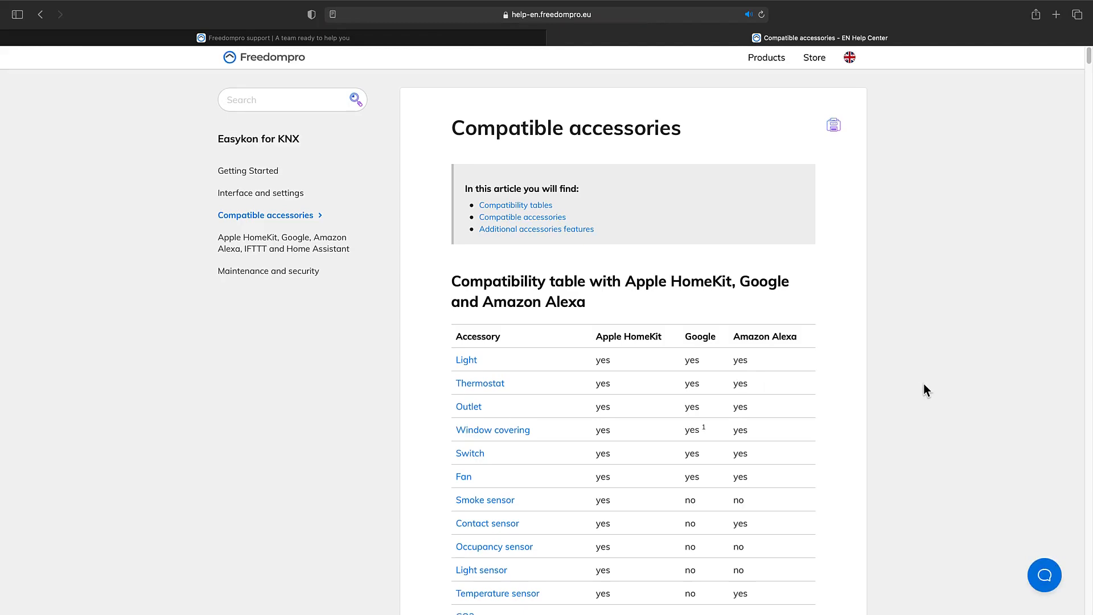
pyautogui.scroll(-5, 924, 384)
pyautogui.scroll(-10, 924, 384)
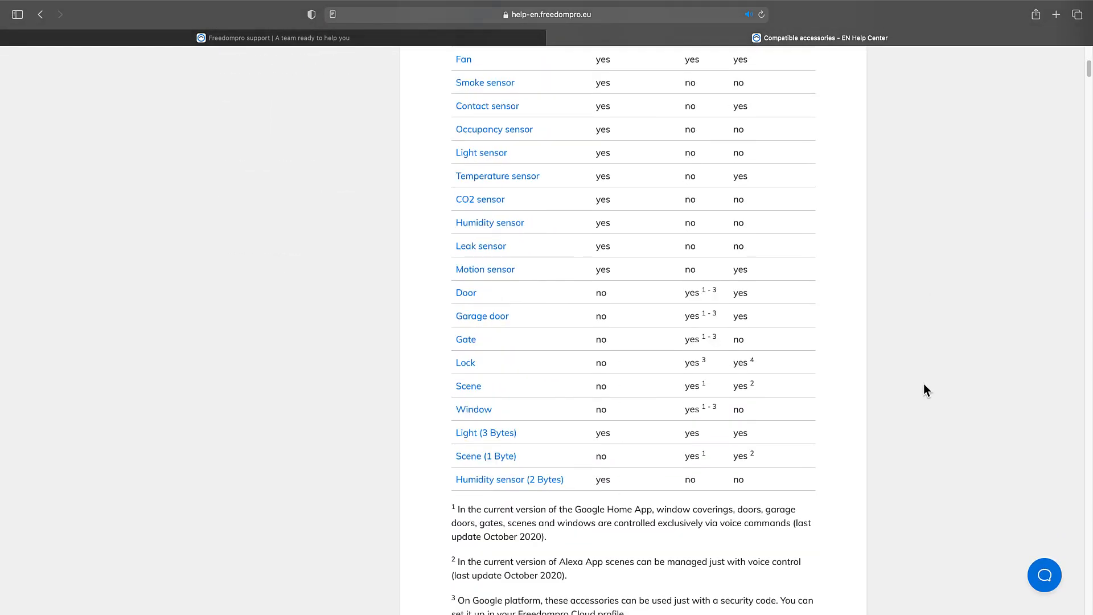
pyautogui.scroll(-14, 924, 384)
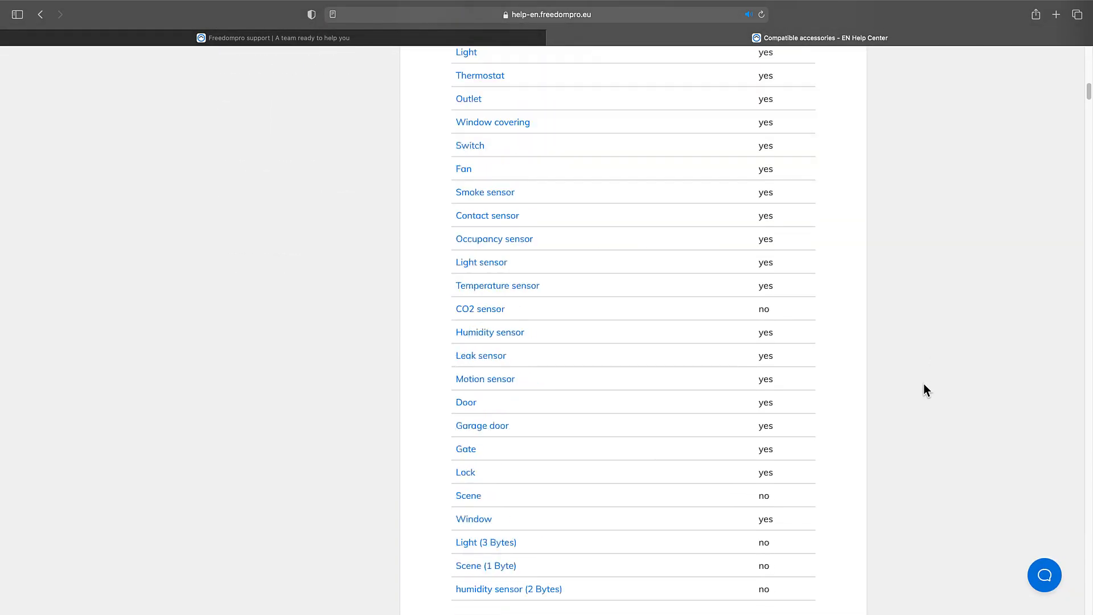
pyautogui.scroll(-8, 924, 384)
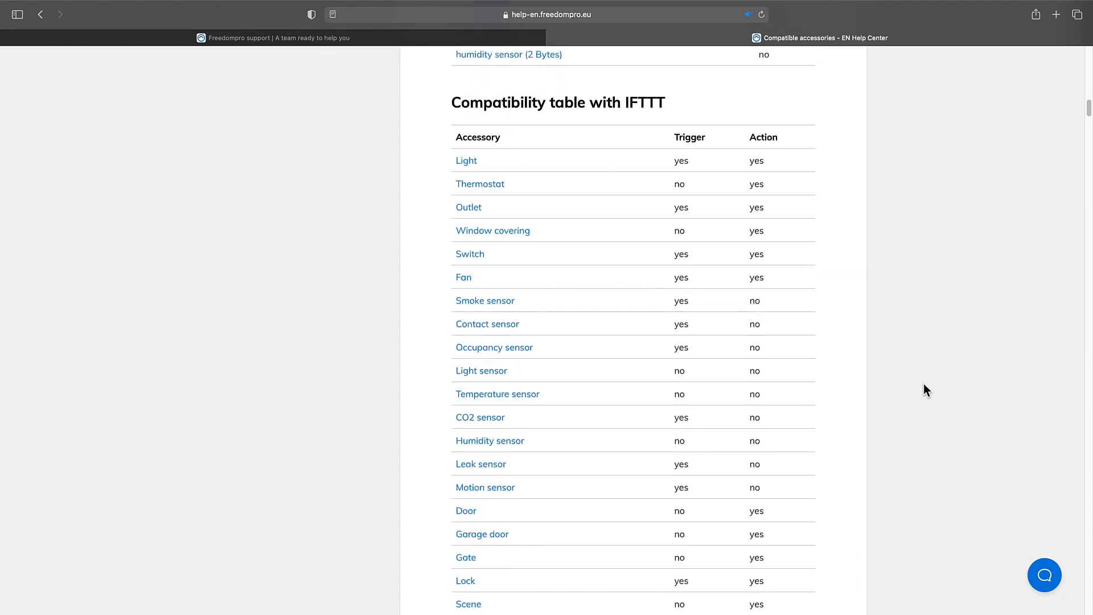
pyautogui.scroll(10, 923, 385)
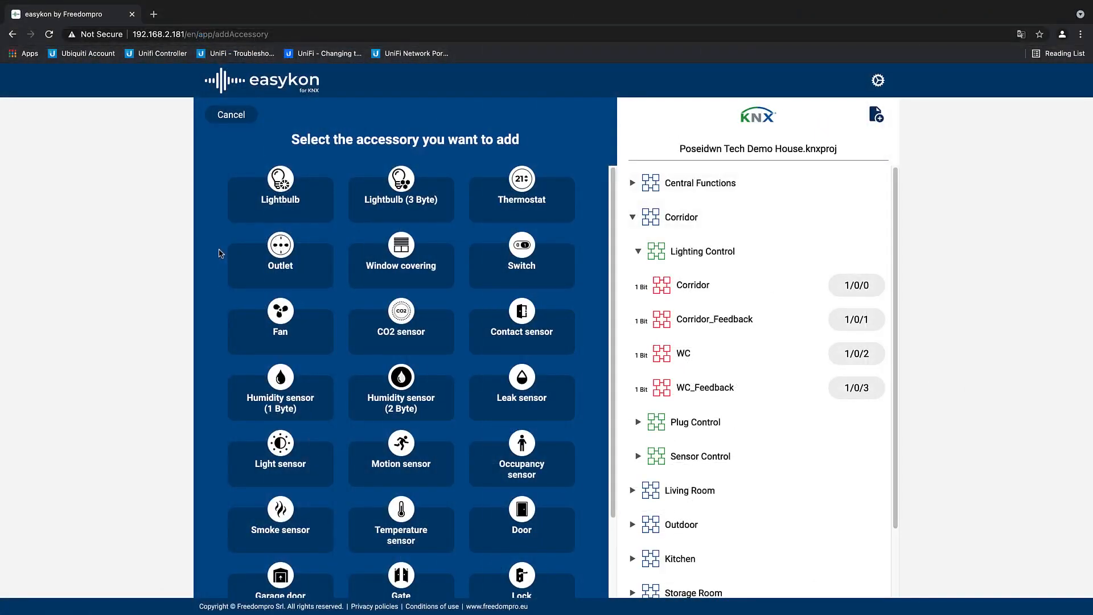
# Step: Add a Lightbulb accessory called Hallway with On-Off control address 1/0/0 and status address 1/0/1, and save it
pyautogui.click(272, 193)
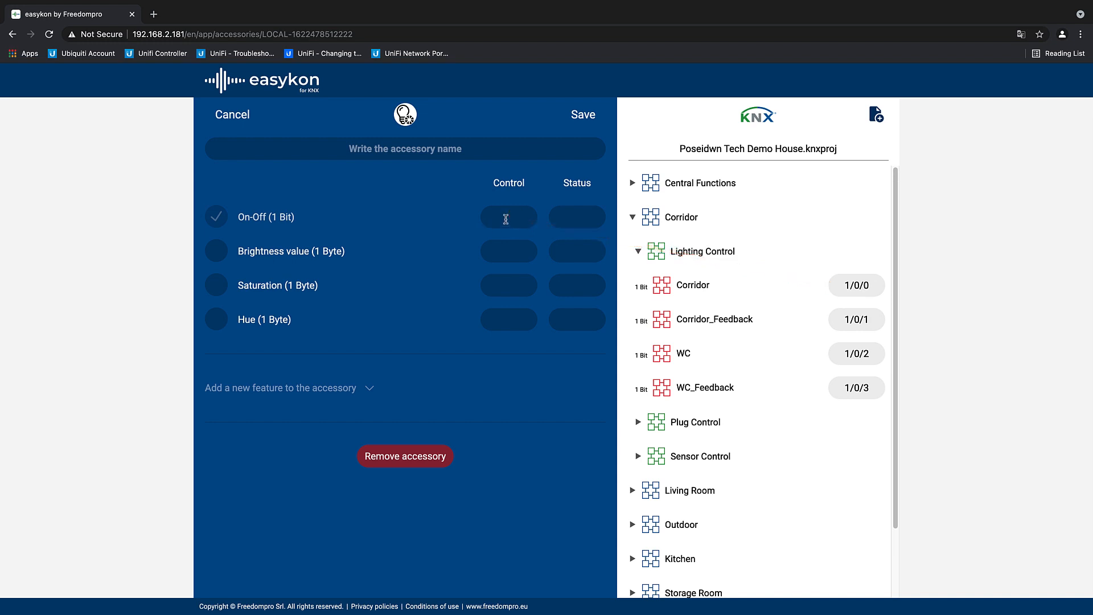
pyautogui.moveTo(875, 282); pyautogui.dragTo(514, 218)
pyautogui.moveTo(854, 319); pyautogui.dragTo(584, 215)
pyautogui.click(467, 147)
pyautogui.write('Hallway')
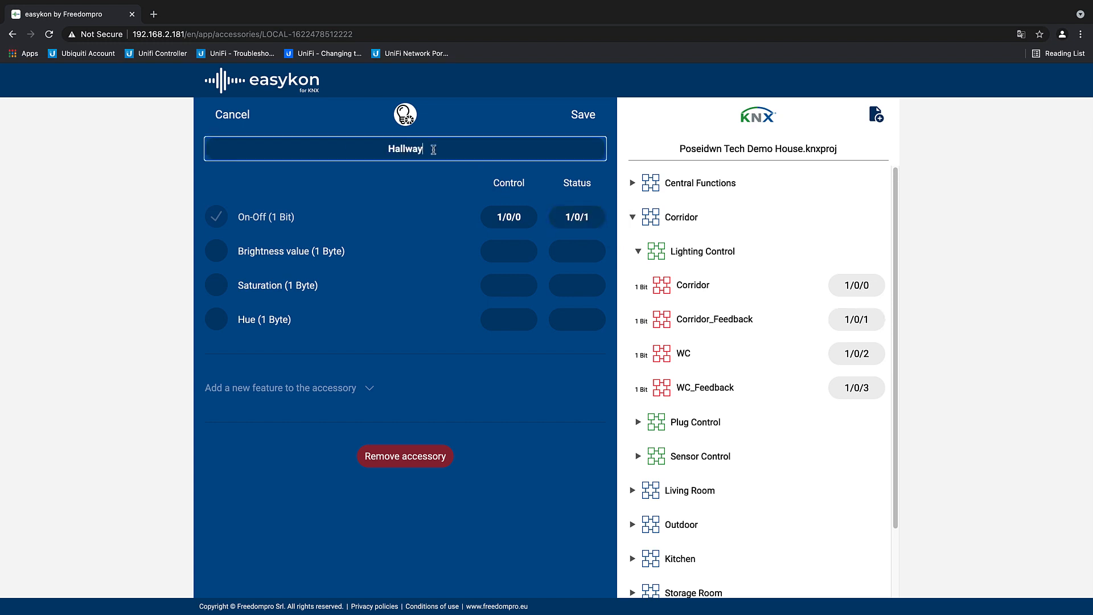
pyautogui.click(583, 114)
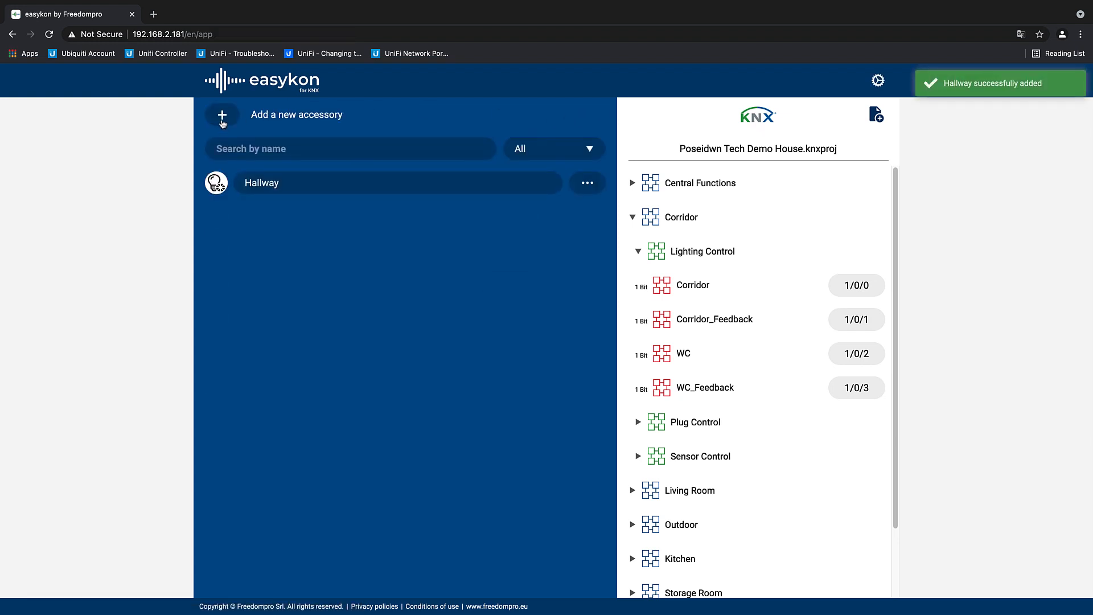
# Step: Add an Outlet accessory called Corridor Plug with On-Off control address 1/1/0 and status address 1/1/1, and save it
pyautogui.click(222, 117)
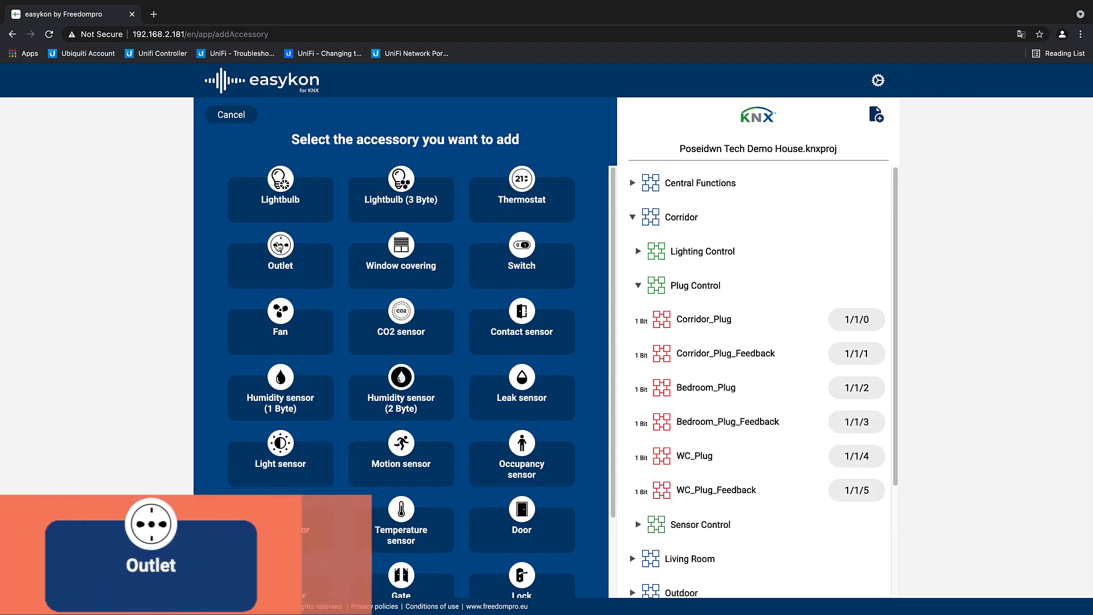
pyautogui.click(280, 246)
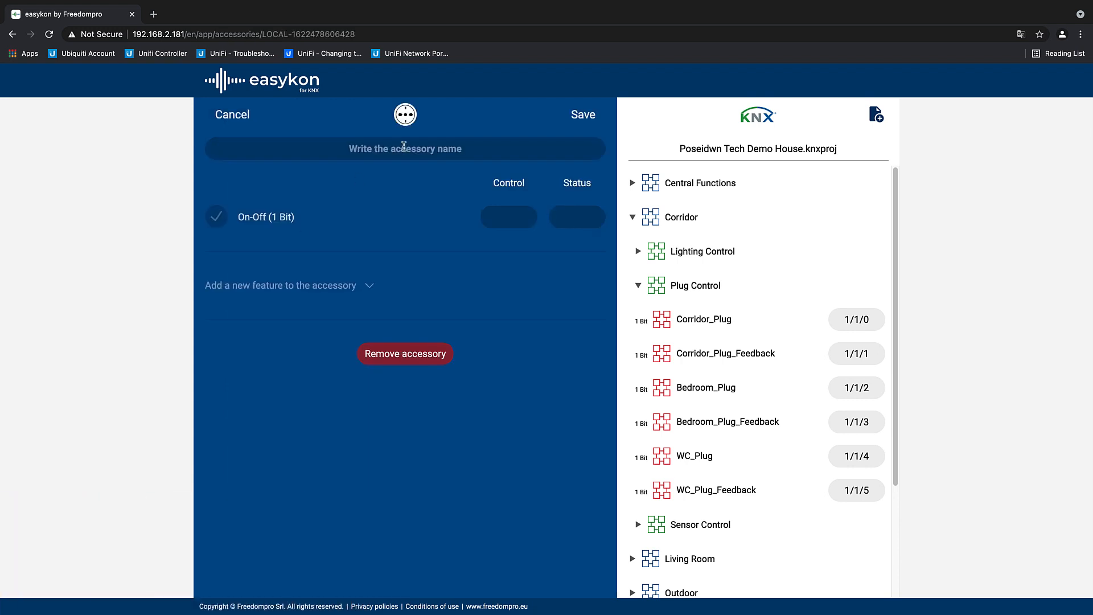
pyautogui.click(404, 147)
pyautogui.write('Corridor ')
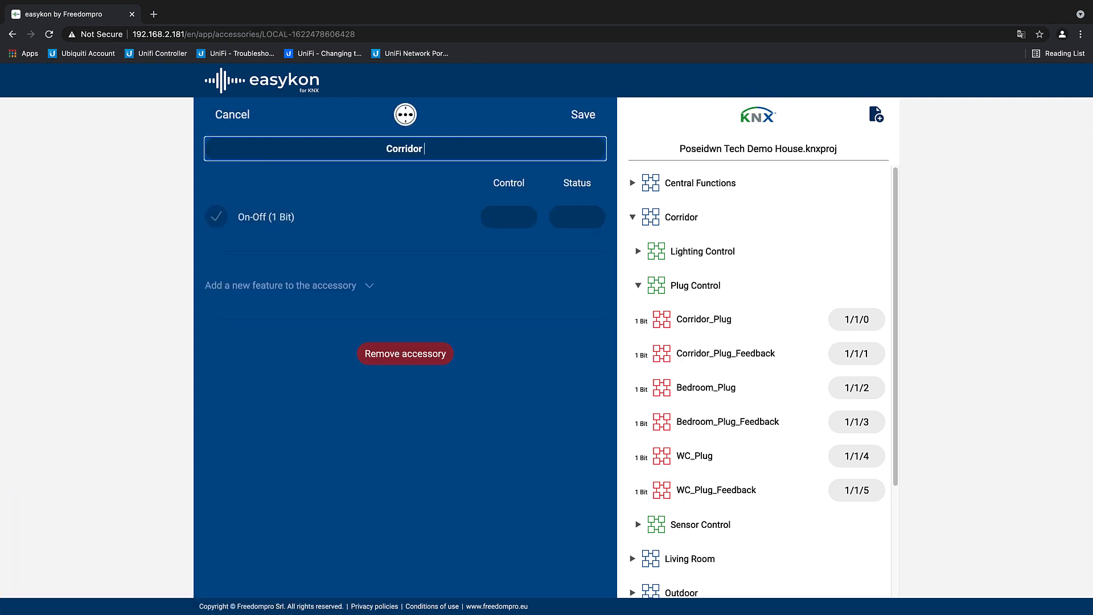
pyautogui.write('Plug')
pyautogui.moveTo(857, 319); pyautogui.dragTo(509, 218)
pyautogui.moveTo(853, 356); pyautogui.dragTo(575, 221)
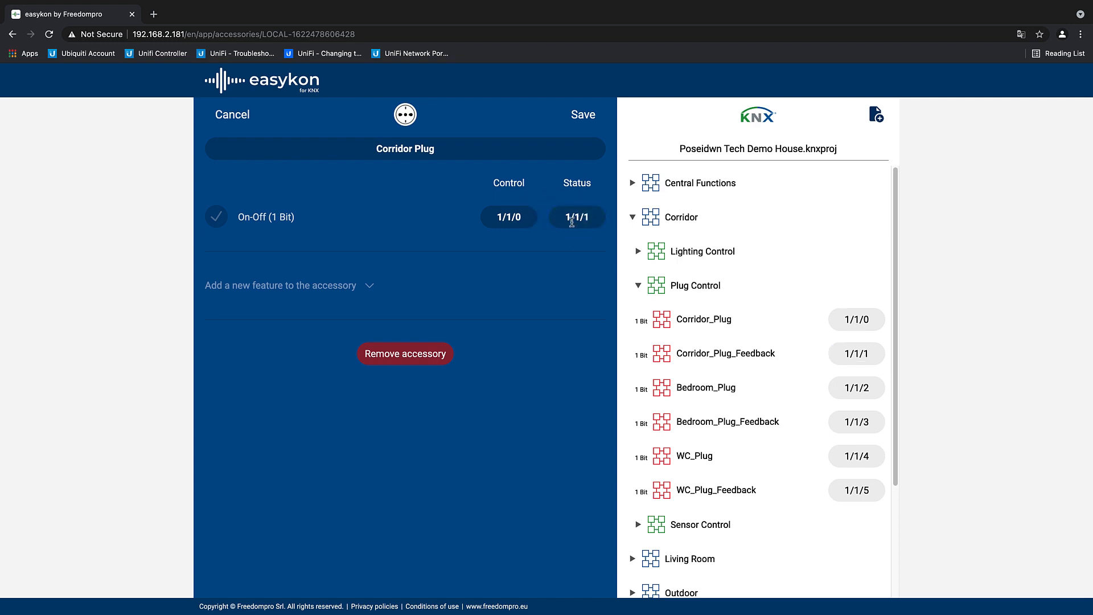
pyautogui.click(583, 115)
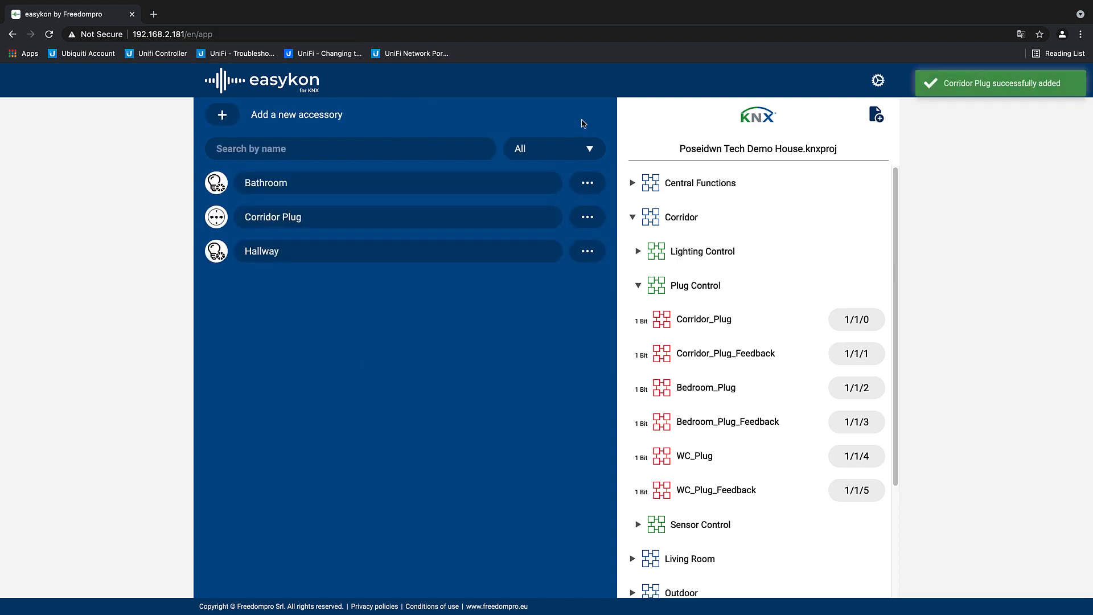
# Step: Add a Temperature sensor accessory called Temperature Sensor with the Thermometer address 1/2/0 as its status, and save it
pyautogui.click(233, 117)
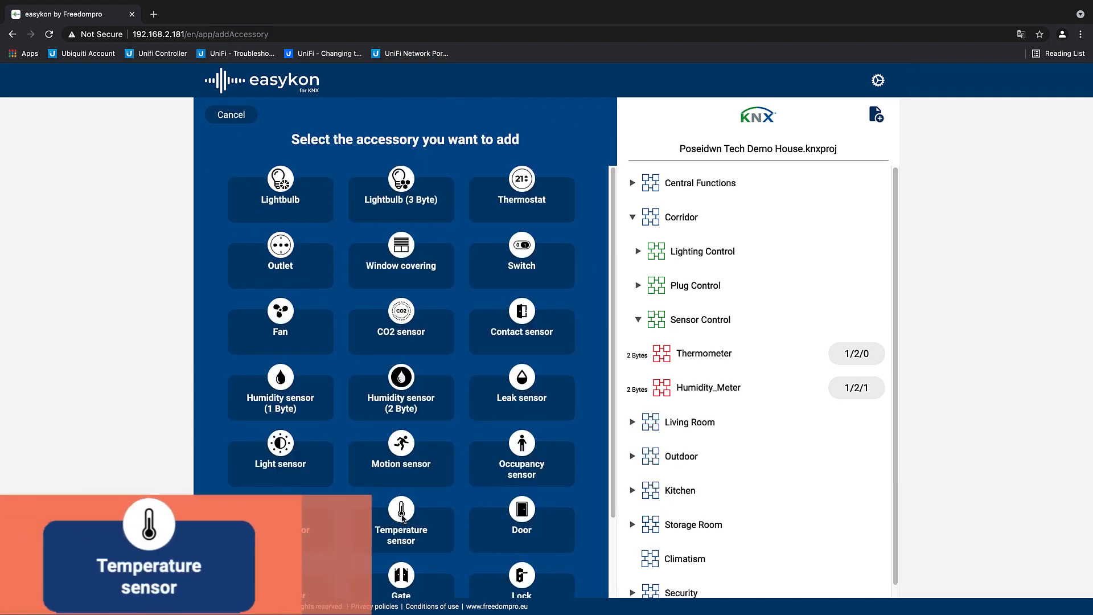
pyautogui.click(403, 518)
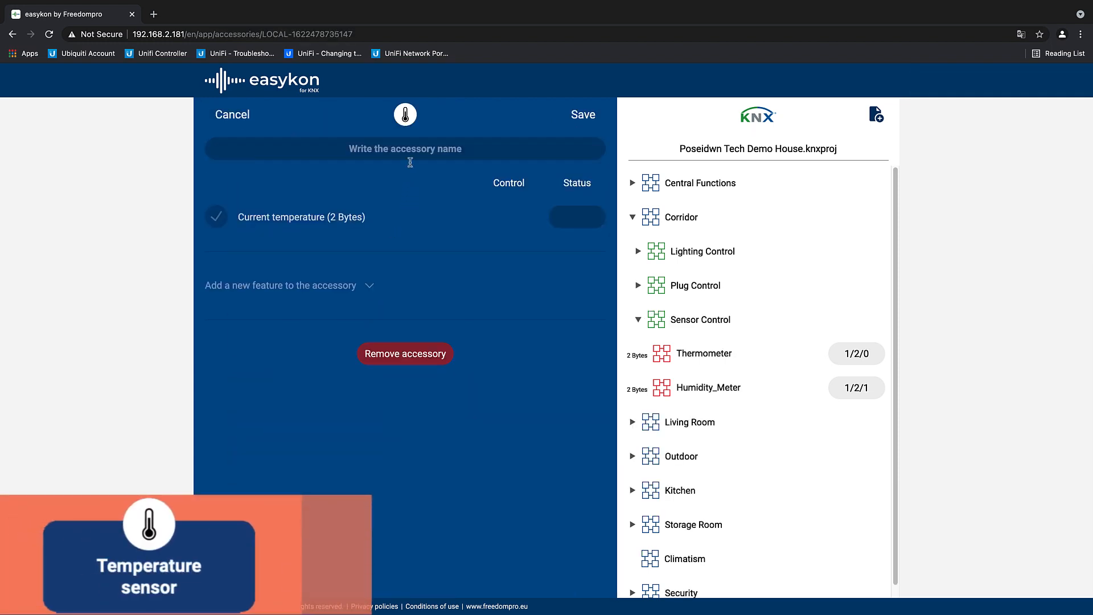
pyautogui.click(410, 162)
pyautogui.write('Temperature ')
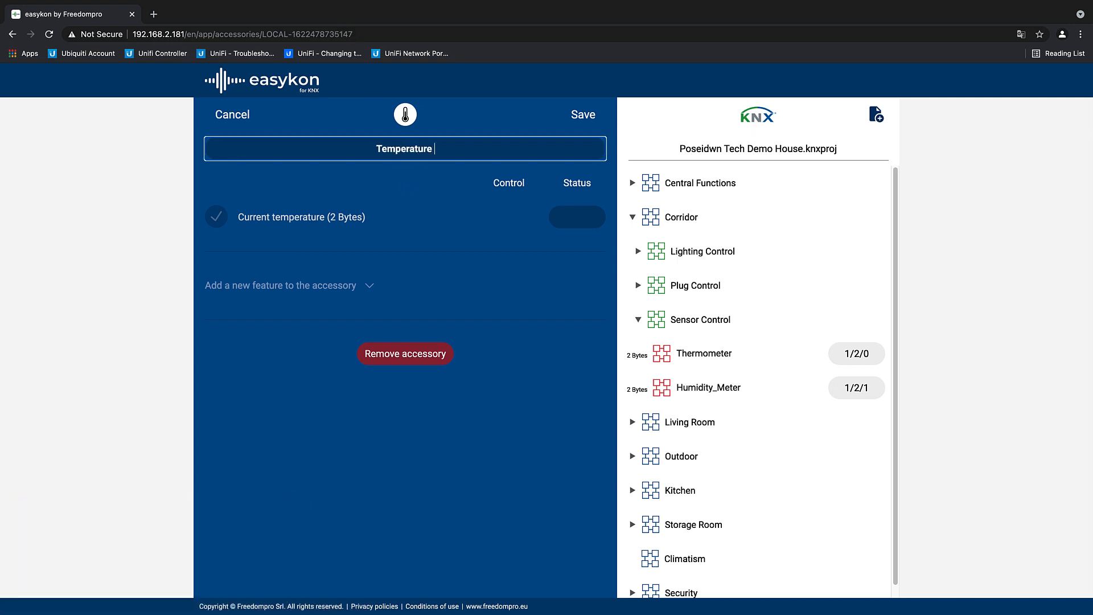
pyautogui.write('Sensor')
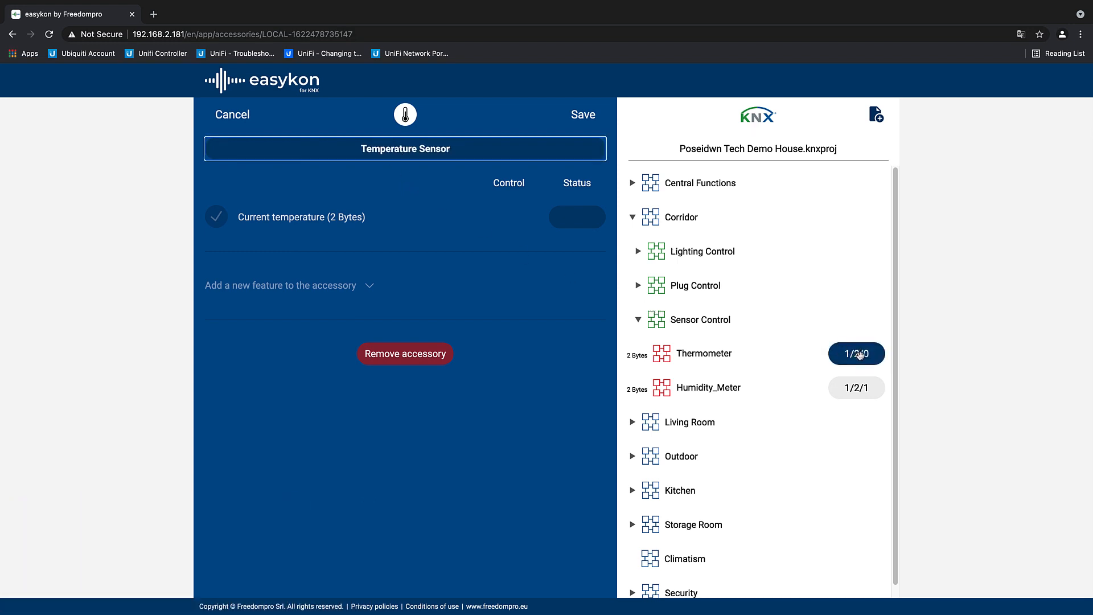
pyautogui.moveTo(860, 355); pyautogui.dragTo(585, 221)
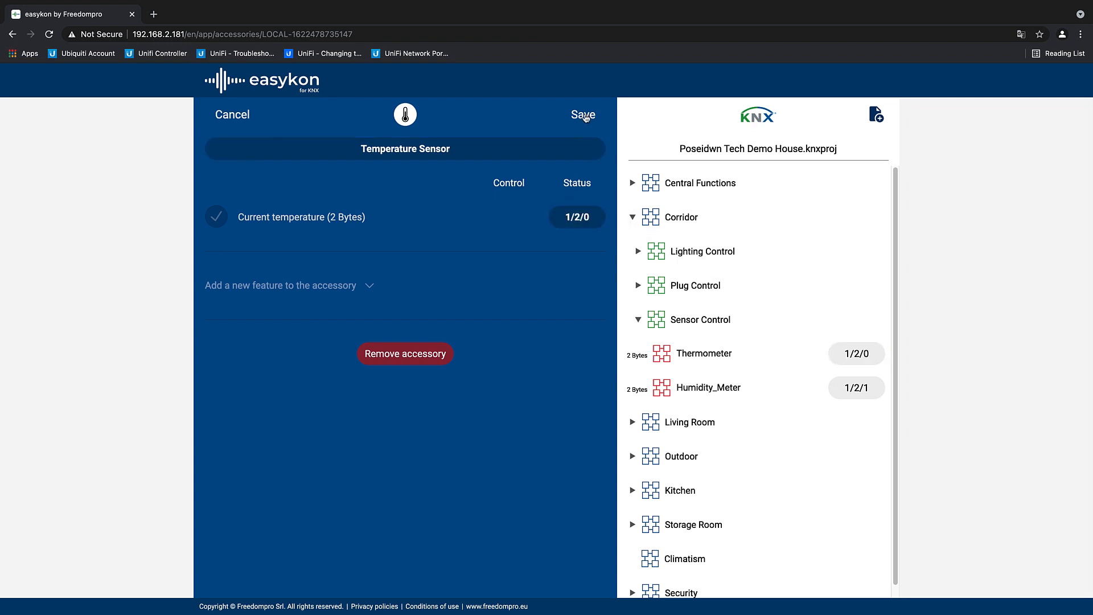
pyautogui.click(584, 116)
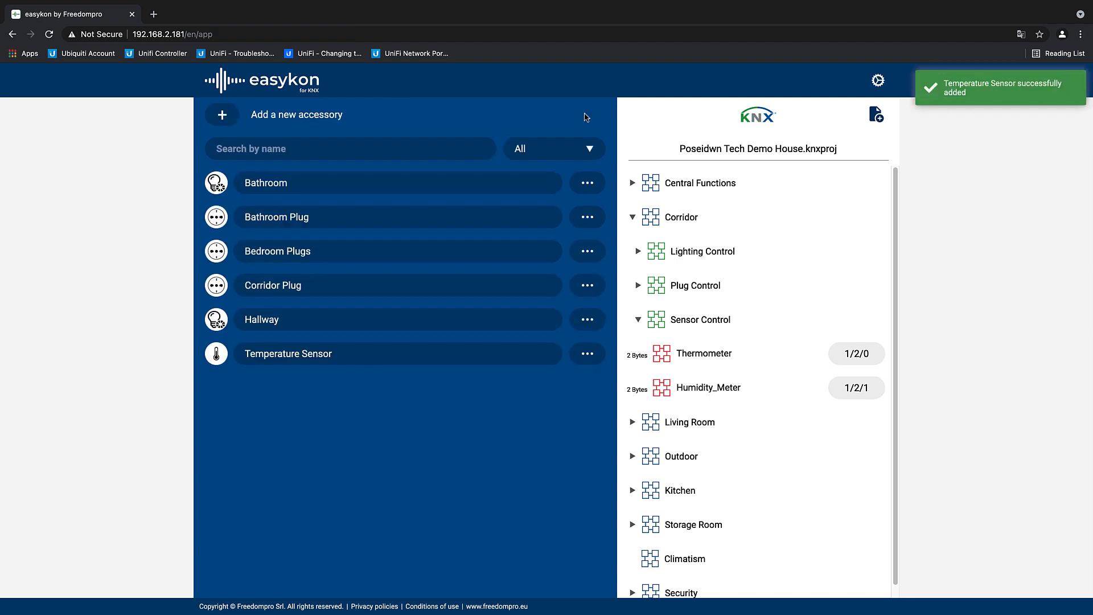
# Step: Start a Lightbulb accessory named Living Room Ceiling Lights, with the Living Room group's Dimming Control addresses expanded
pyautogui.click(253, 113)
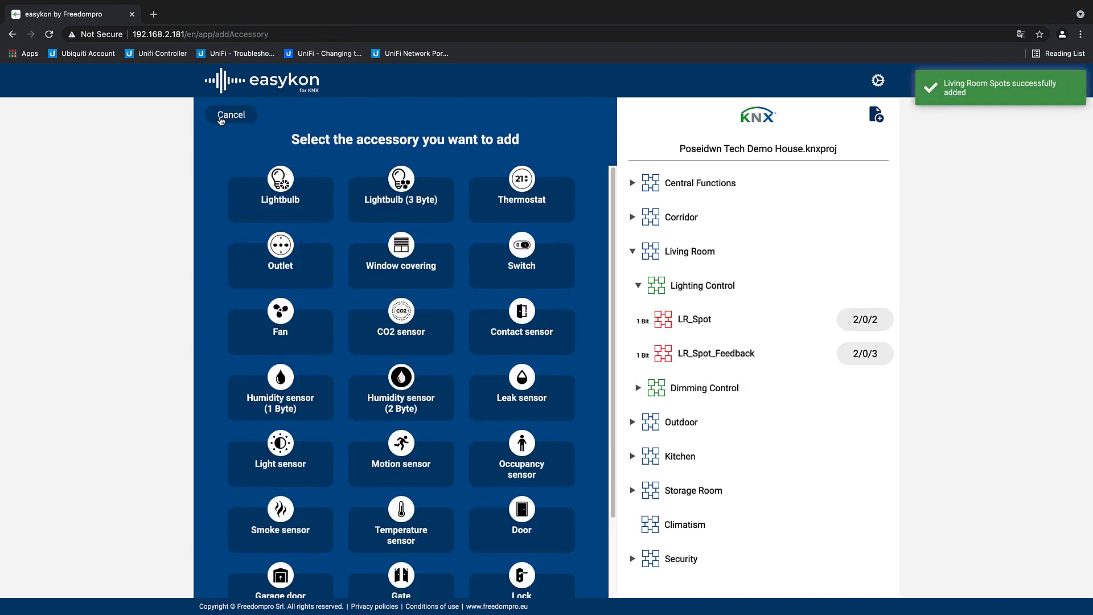
pyautogui.click(274, 200)
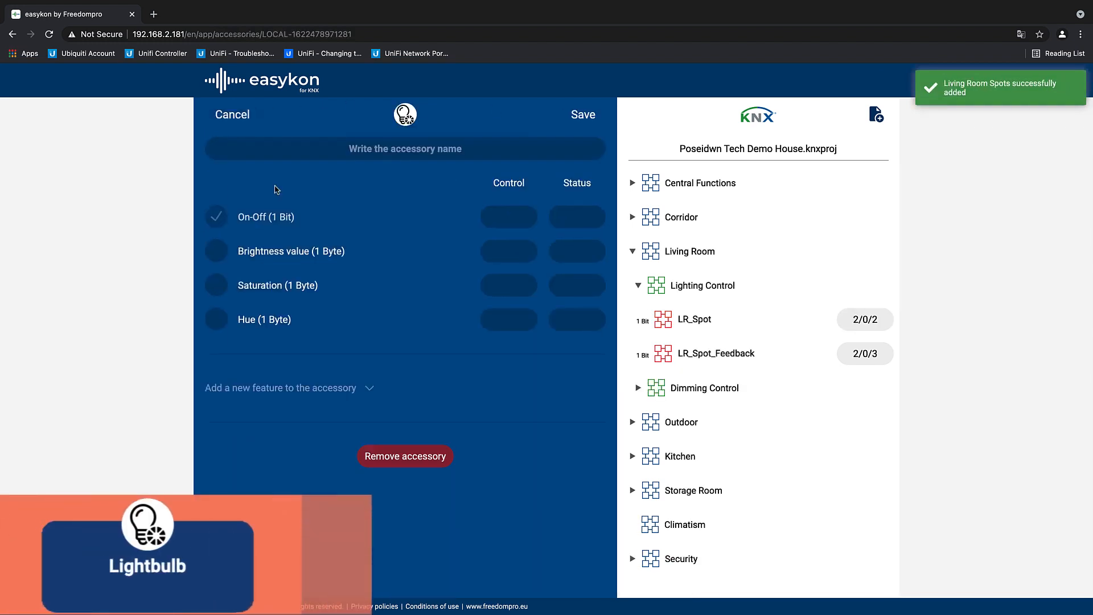
pyautogui.click(635, 286)
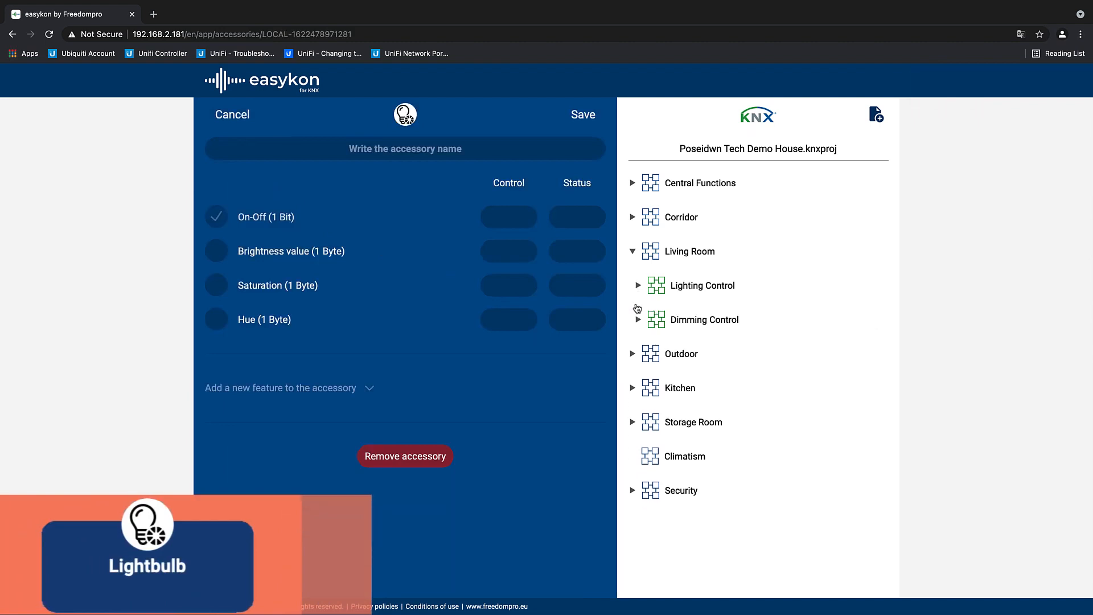
pyautogui.click(638, 319)
pyautogui.scroll(-2, 645, 326)
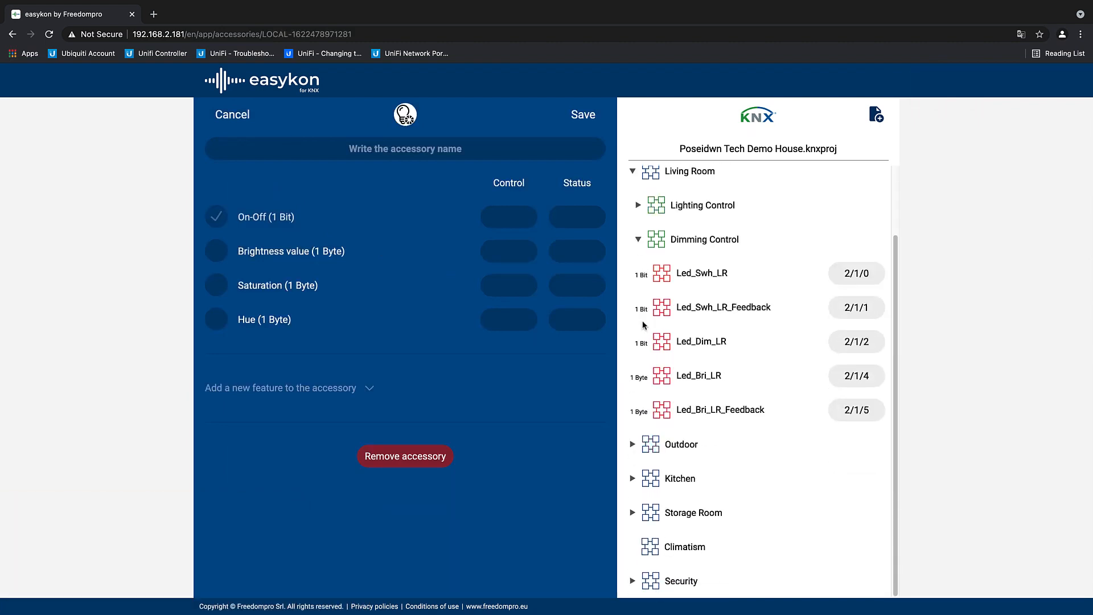
pyautogui.click(406, 150)
pyautogui.write('Living Ro')
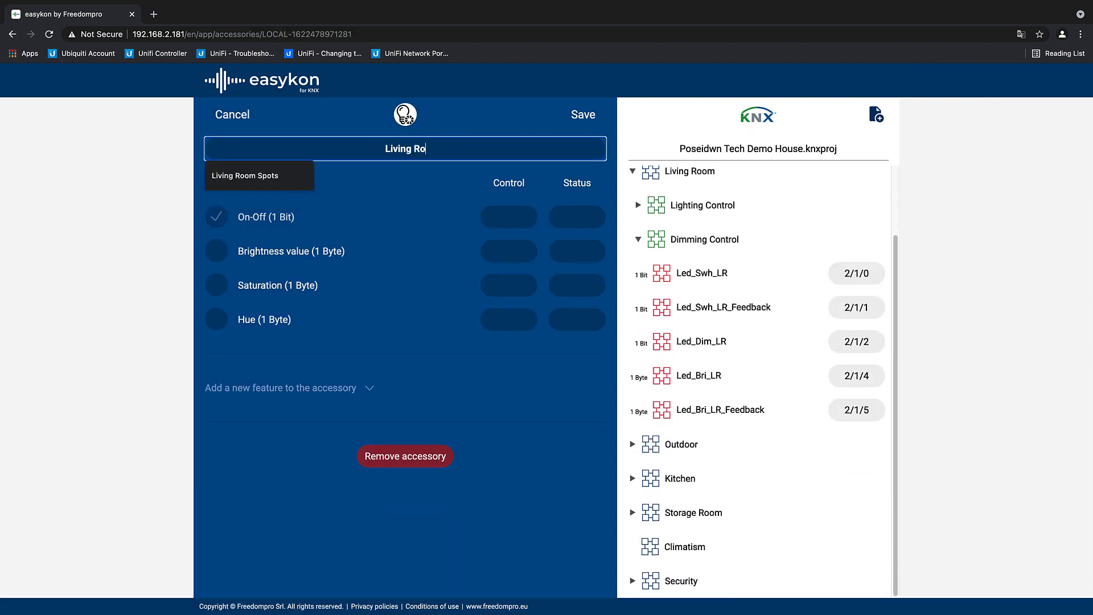
pyautogui.write('om Ceiling Lights')
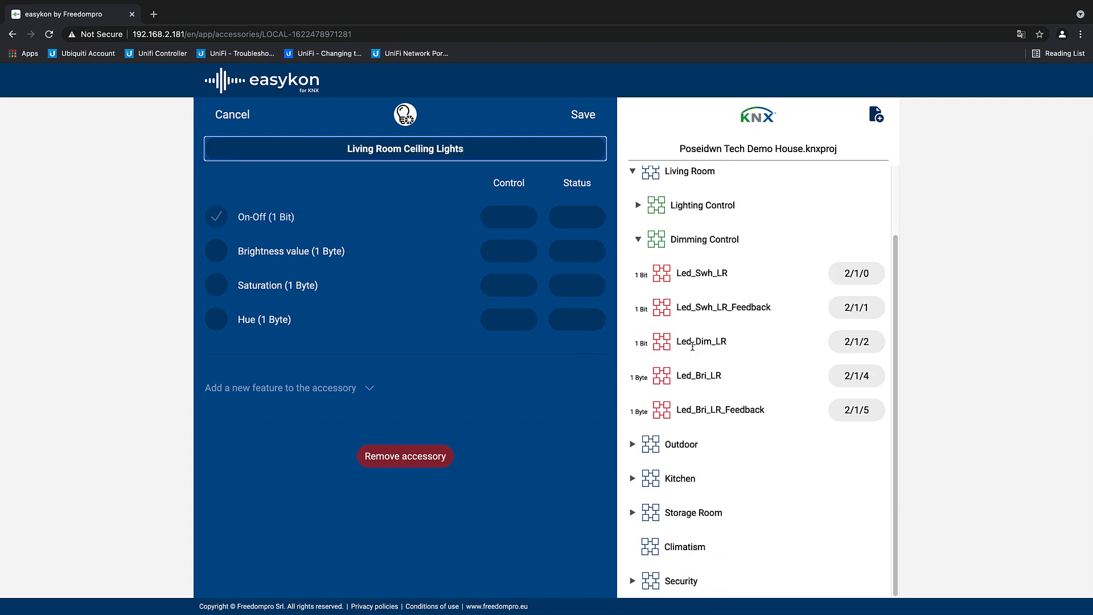
# Step: Assign On-Off addresses 2/1/0 and 2/1/1, enable Brightness value with 2/1/4 and 2/1/5, and save the ceiling lights accessory
pyautogui.moveTo(852, 273); pyautogui.dragTo(512, 215)
pyautogui.moveTo(861, 307); pyautogui.dragTo(578, 219)
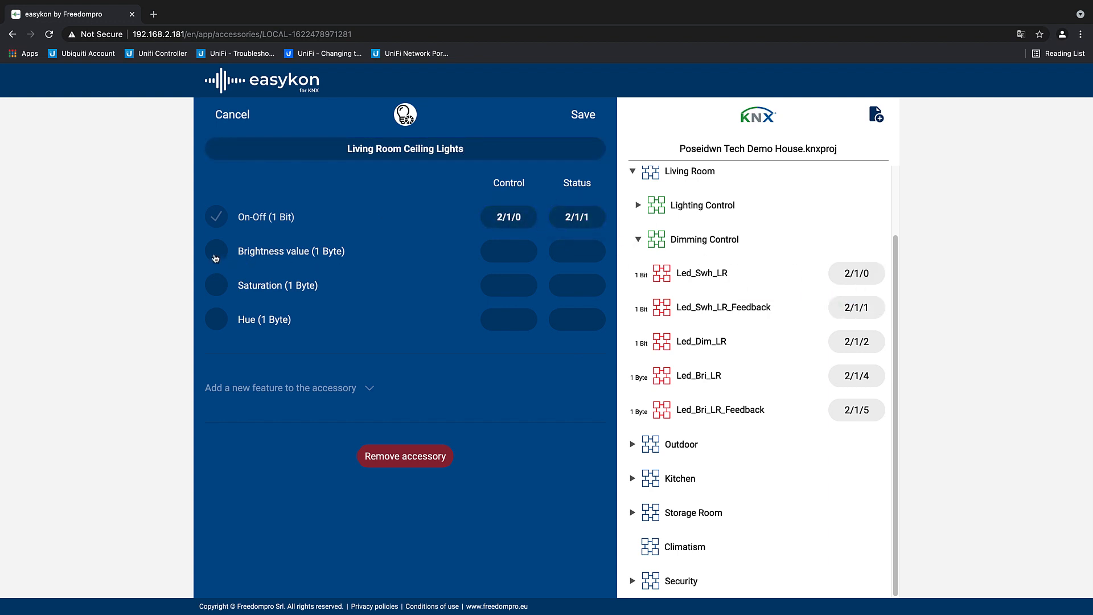
pyautogui.click(219, 255)
pyautogui.moveTo(844, 376); pyautogui.dragTo(516, 256)
pyautogui.moveTo(854, 409); pyautogui.dragTo(586, 253)
pyautogui.click(583, 117)
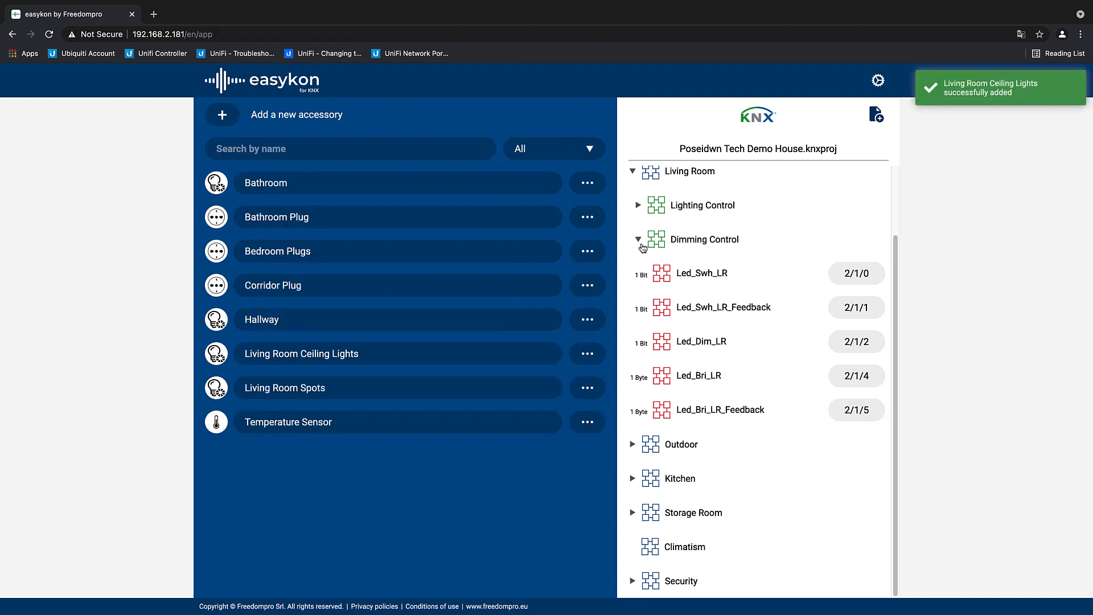
# Step: Collapse the Living Room group and its Dimming Control, and expand the Sensors addresses in the Outdoor group
pyautogui.click(641, 243)
pyautogui.click(634, 252)
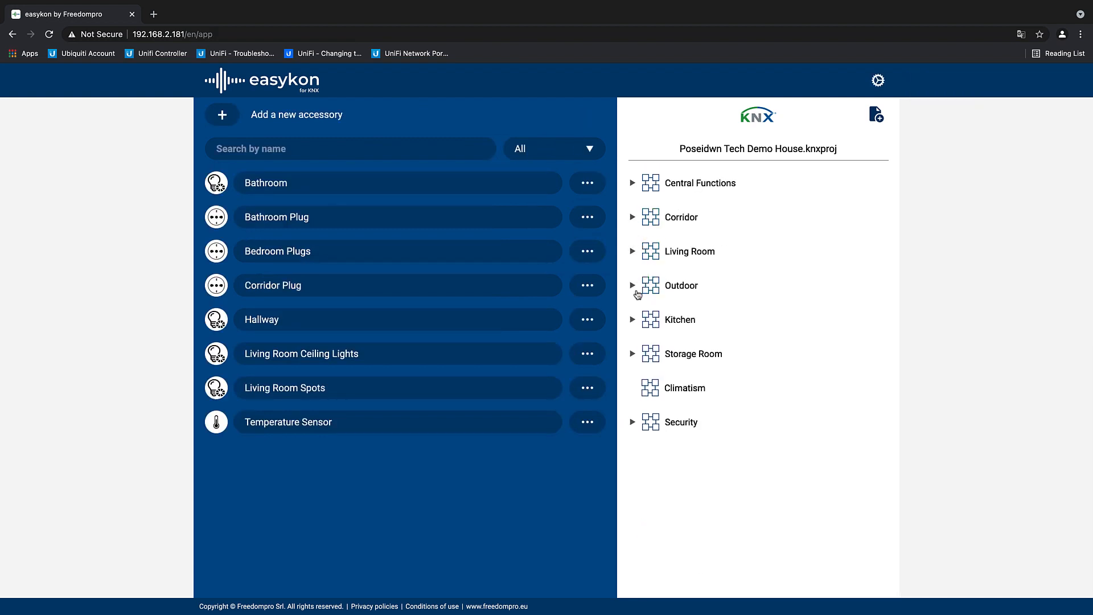
pyautogui.click(634, 288)
pyautogui.click(641, 389)
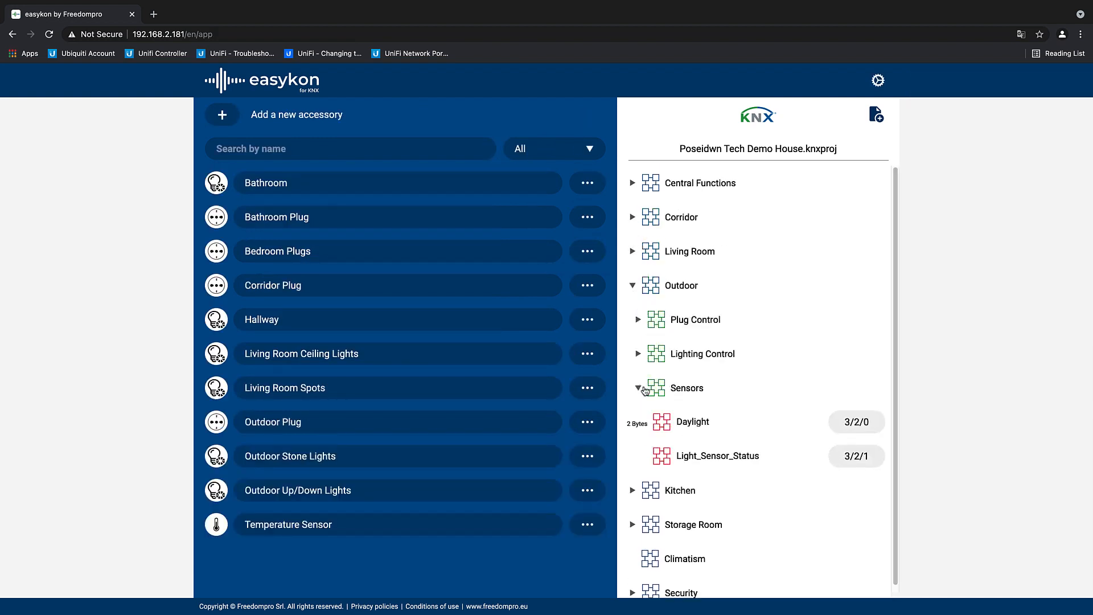
pyautogui.scroll(-1, 647, 382)
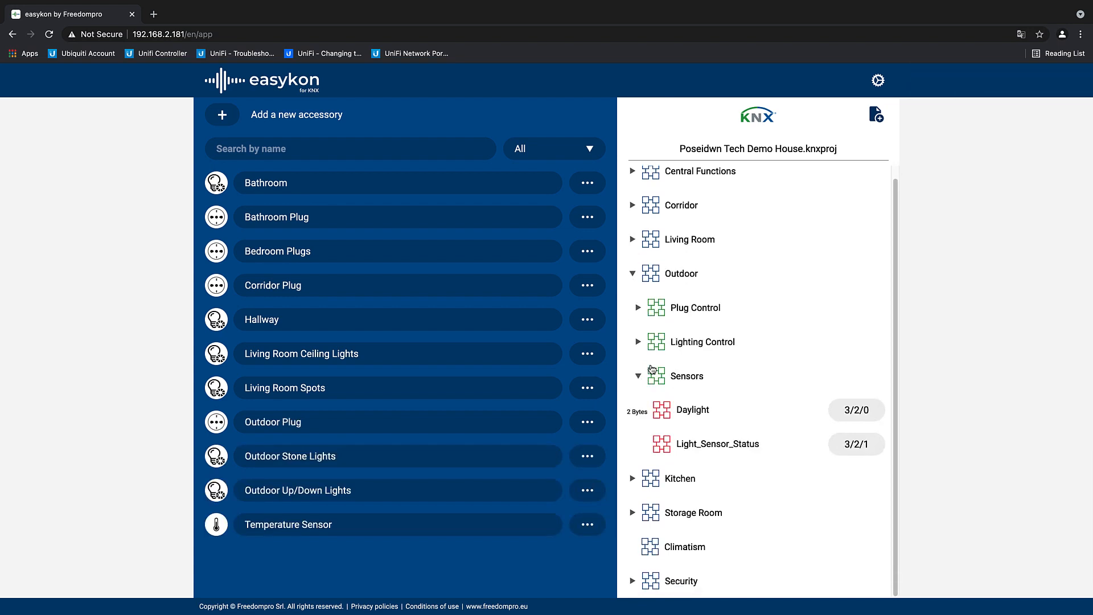
# Step: Add a Light sensor accessory called Daylight Sensor with the Daylight address 3/2/0 as its Light level status, and save it
pyautogui.click(221, 116)
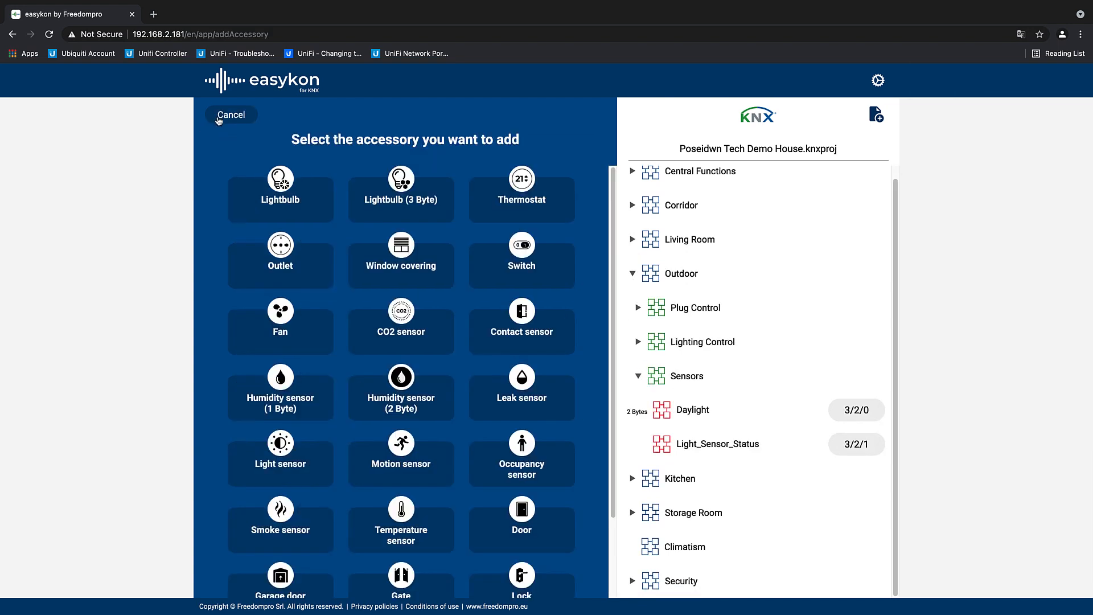
pyautogui.scroll(-3, 274, 280)
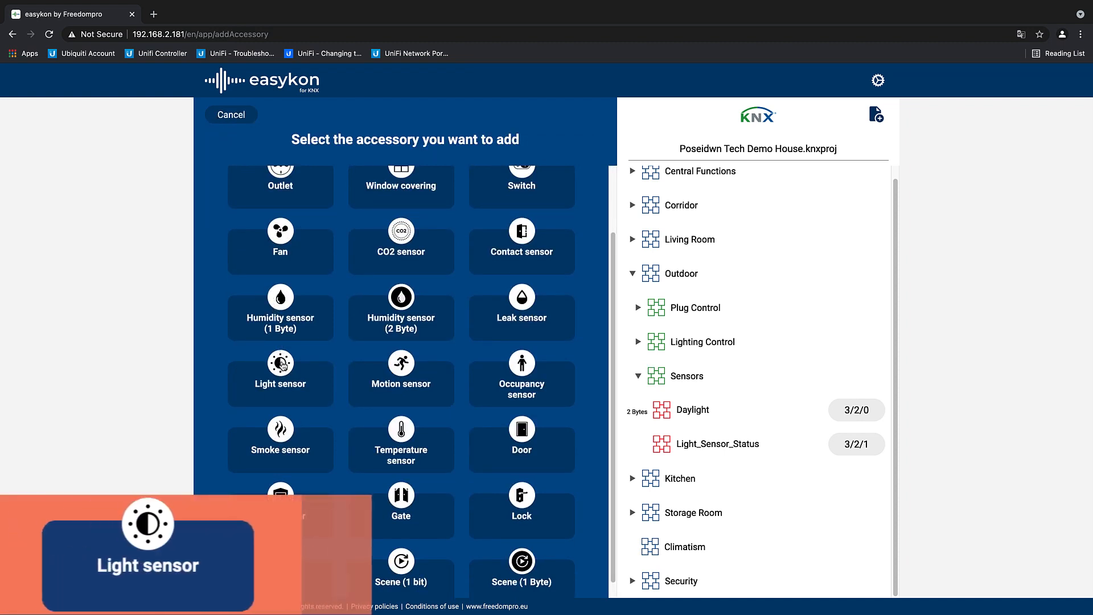
pyautogui.click(282, 365)
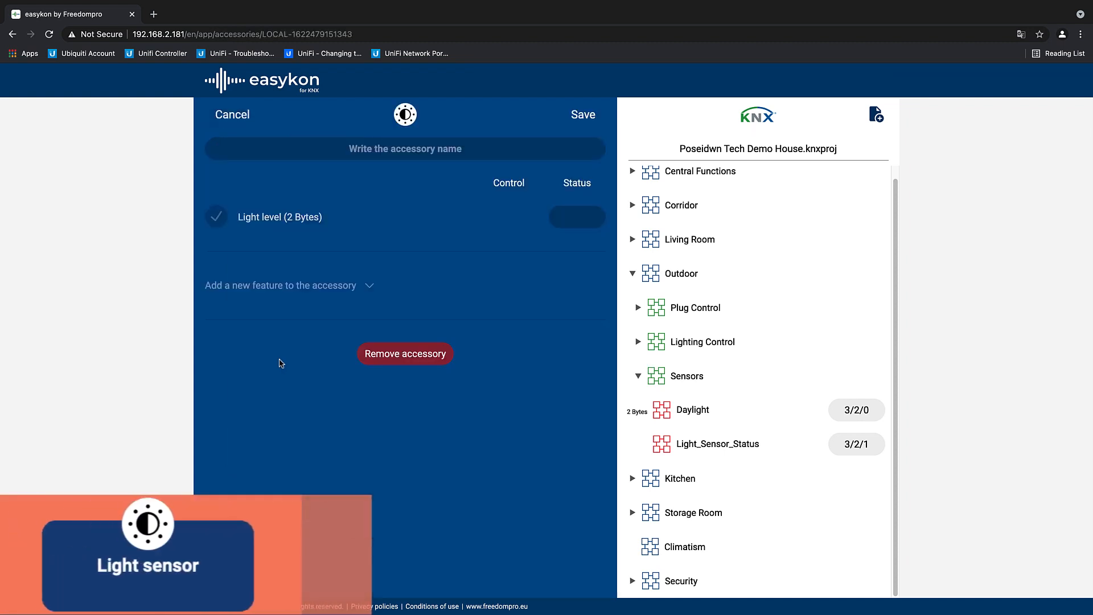
pyautogui.click(313, 142)
pyautogui.write('Daylight')
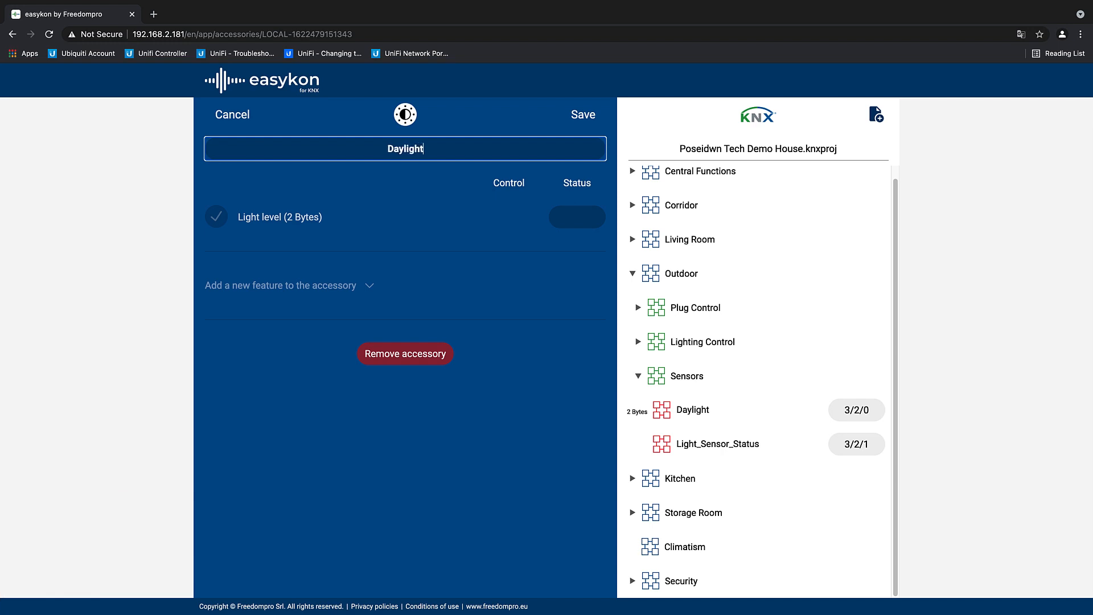
pyautogui.write(' Sensor')
pyautogui.moveTo(865, 413); pyautogui.dragTo(587, 219)
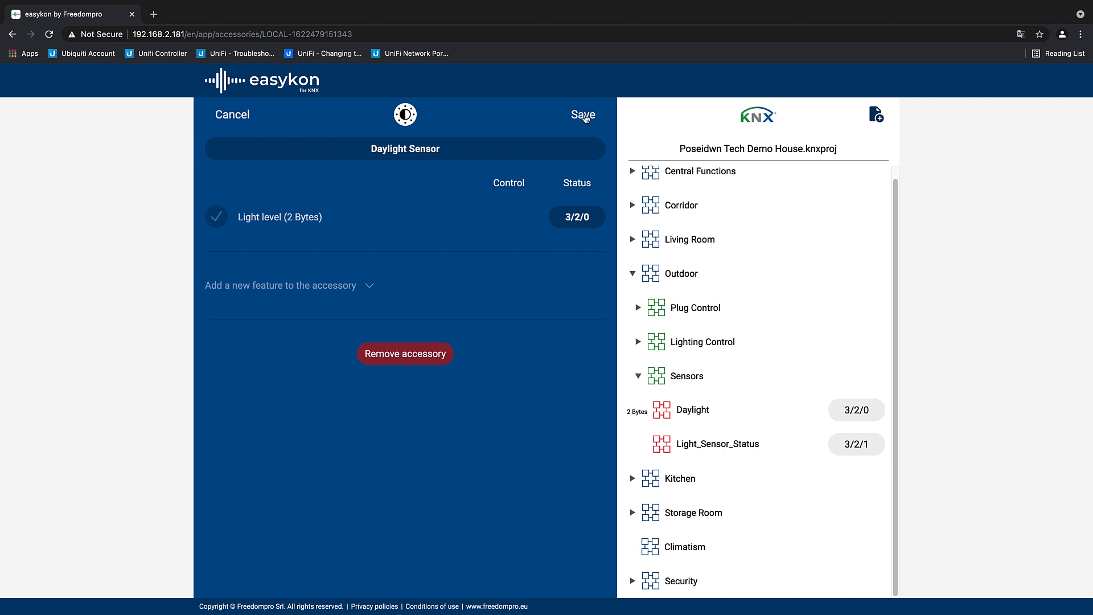
pyautogui.click(584, 116)
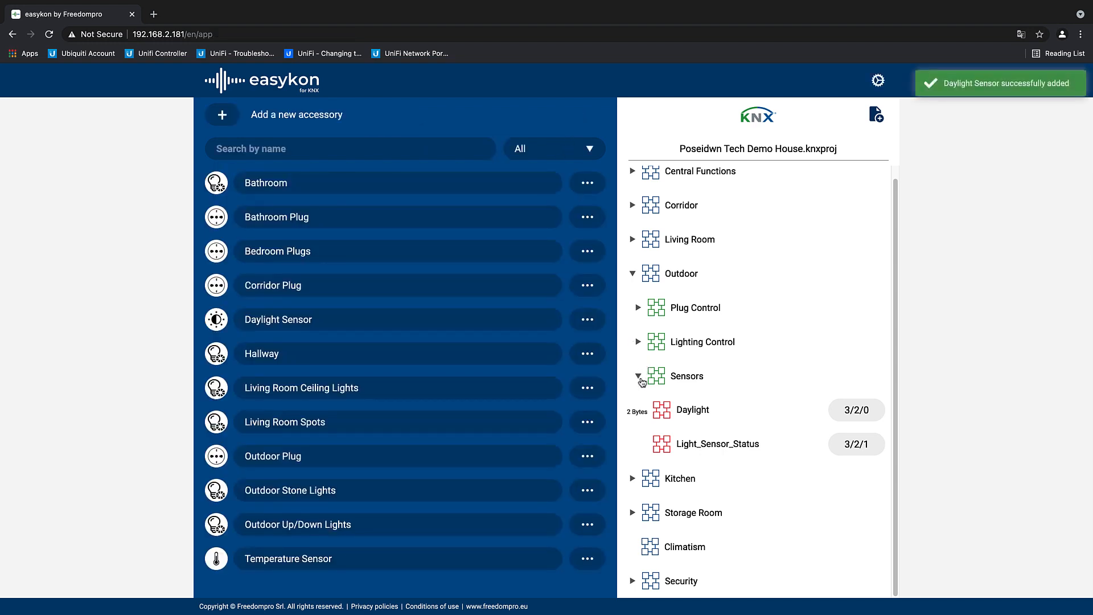
# Step: Collapse the Outdoor group and its Sensors, and expand the Alarm addresses in the Security group
pyautogui.click(639, 377)
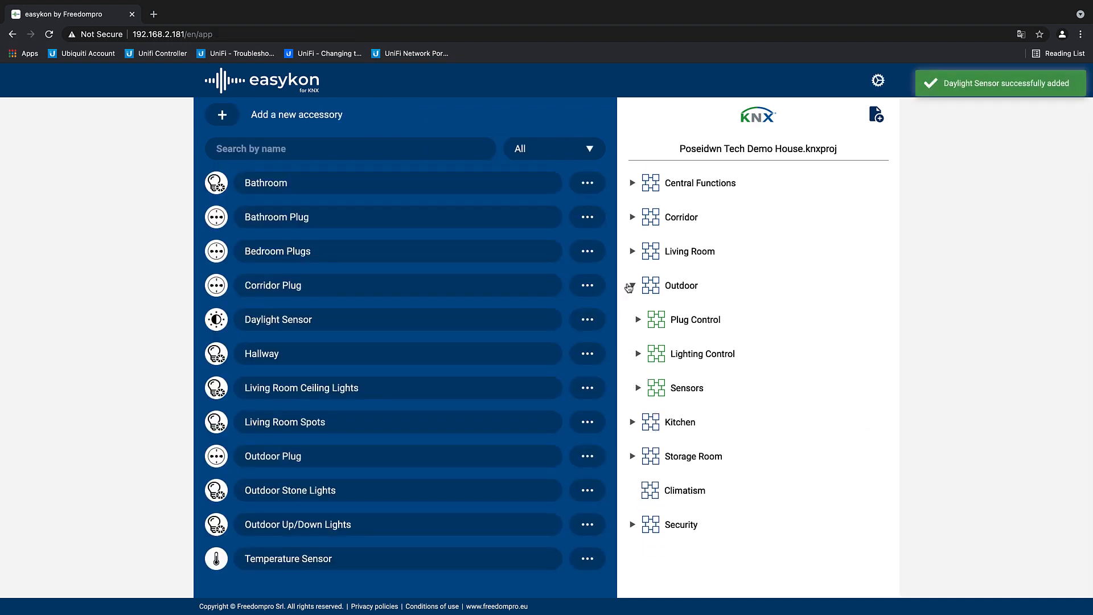
pyautogui.click(631, 286)
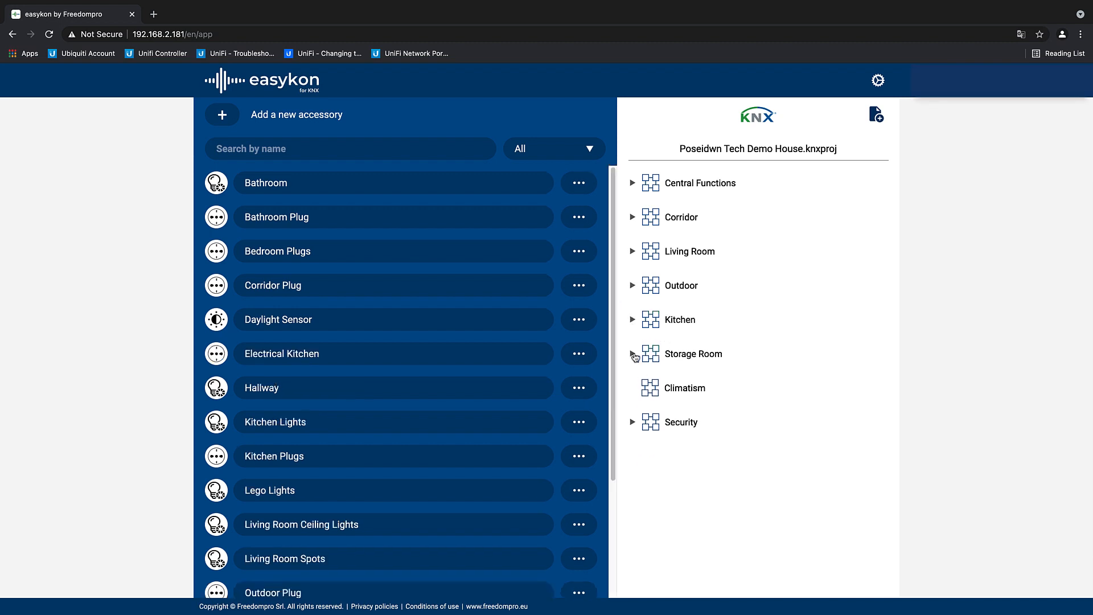
pyautogui.click(633, 422)
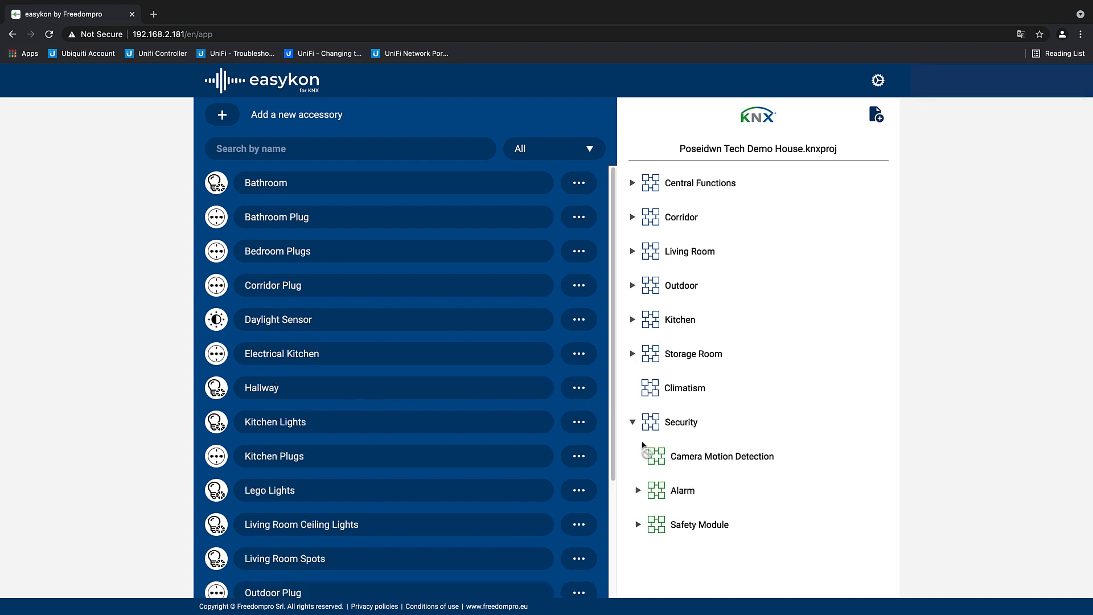
pyautogui.click(638, 491)
pyautogui.scroll(-6, 644, 474)
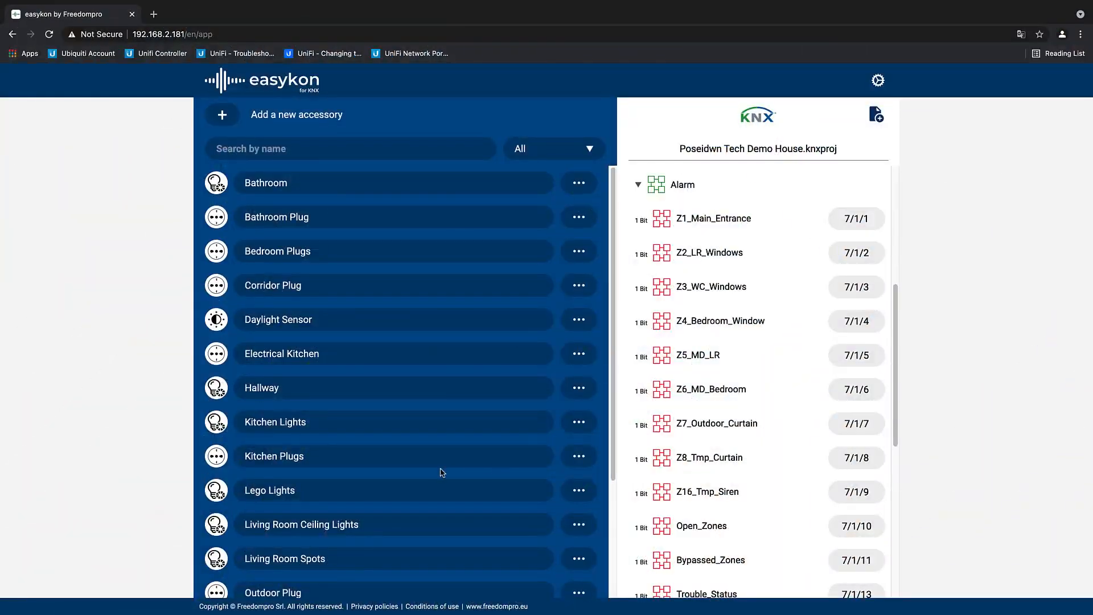
# Step: Add a Contact sensor accessory called Main Entrance with Z1_Main_Entrance address 7/1/1 as its status, and save it
pyautogui.click(223, 116)
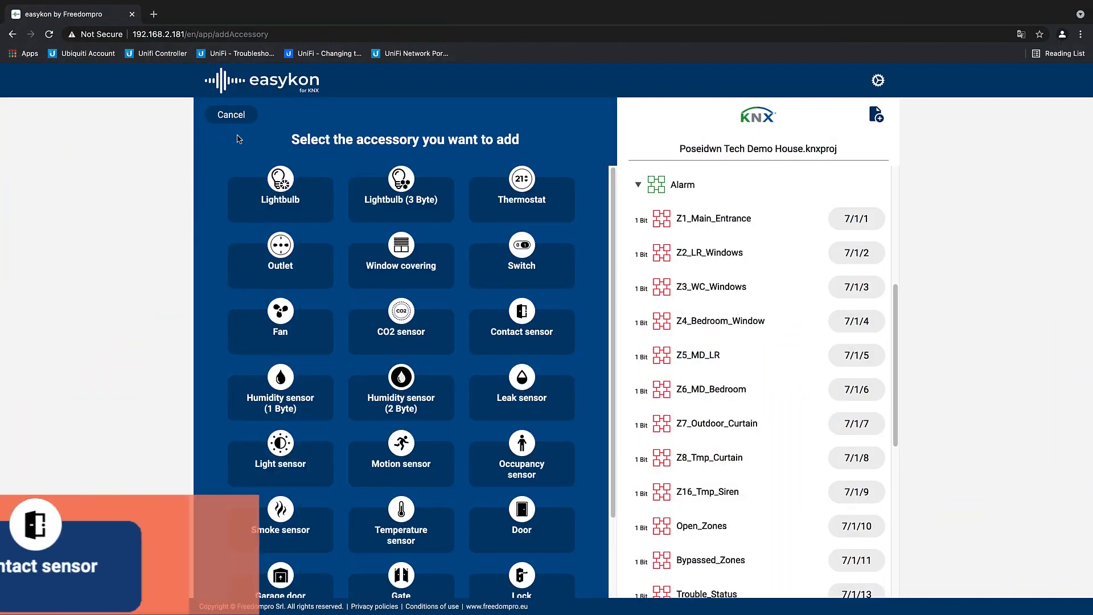
pyautogui.click(531, 315)
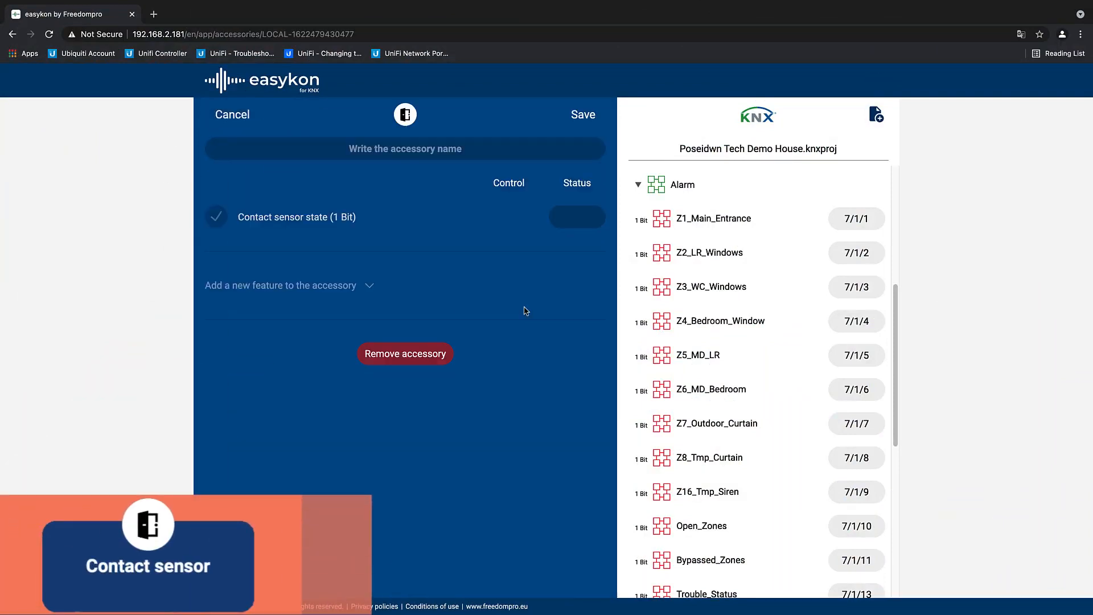
pyautogui.click(419, 155)
pyautogui.write('Main Entrance')
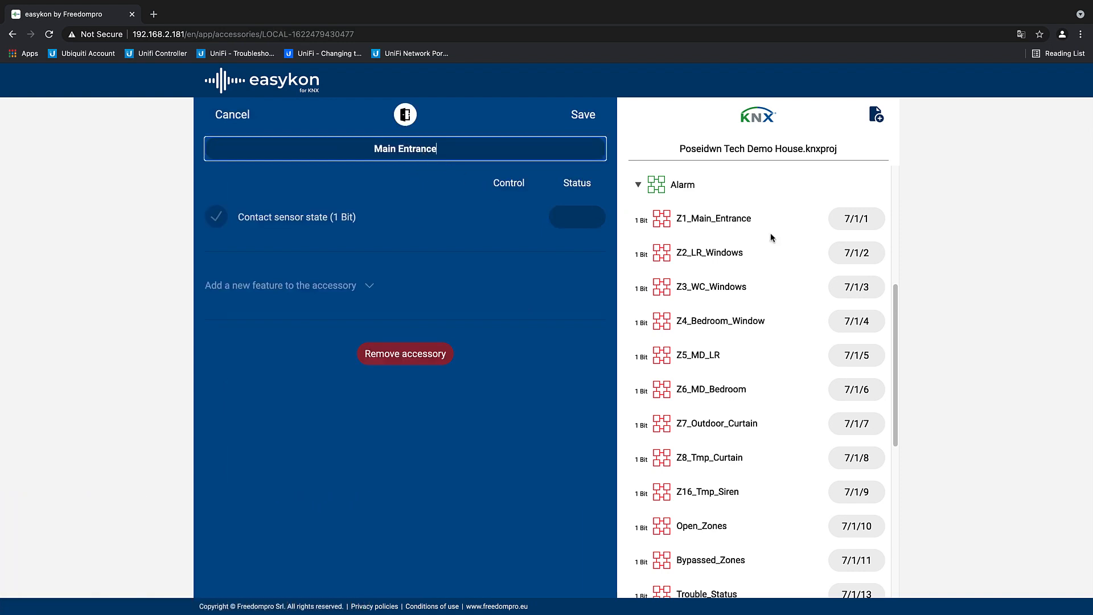
pyautogui.moveTo(843, 225); pyautogui.dragTo(587, 215)
pyautogui.click(582, 116)
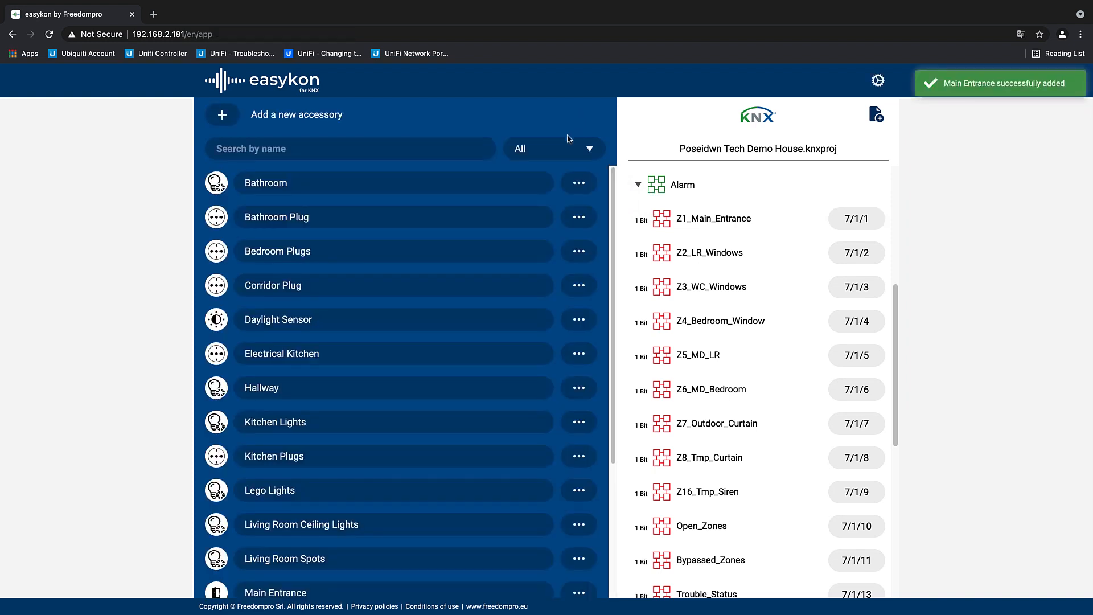
# Step: Add a Motion sensor accessory called MD Living Room with Z5_MD_LR address 7/1/5 as its Motion detected status, and save it
pyautogui.click(222, 117)
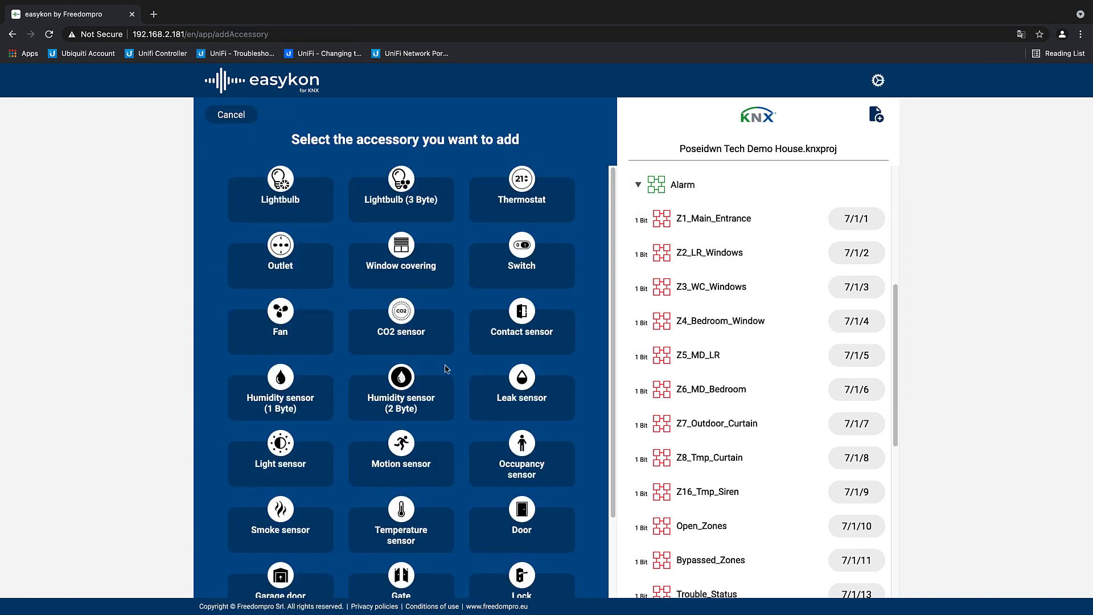
pyautogui.click(410, 448)
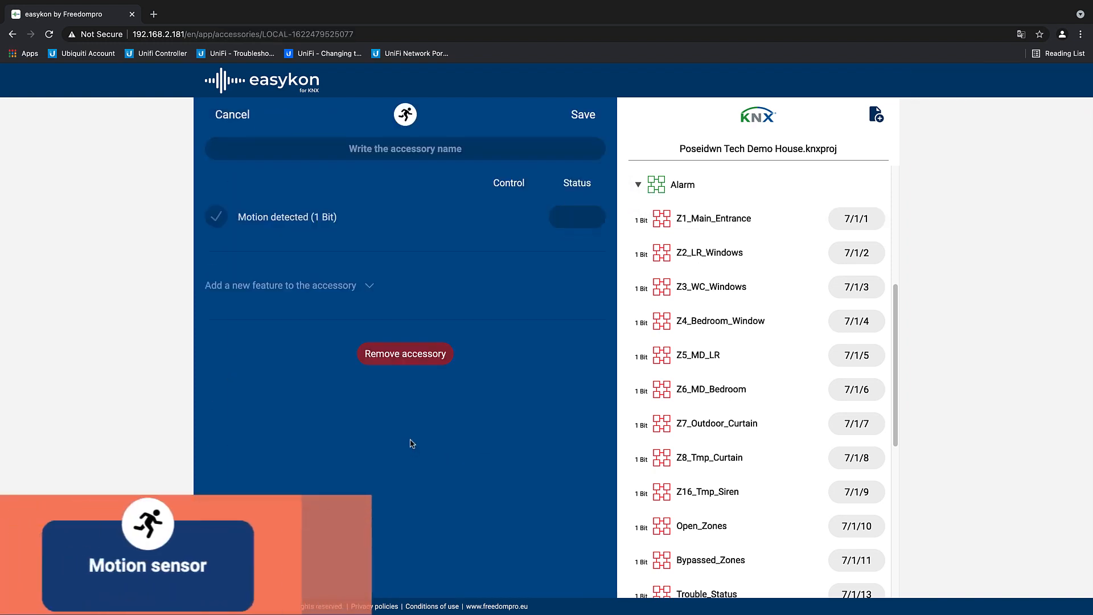
pyautogui.click(346, 154)
pyautogui.write('MD Living Room')
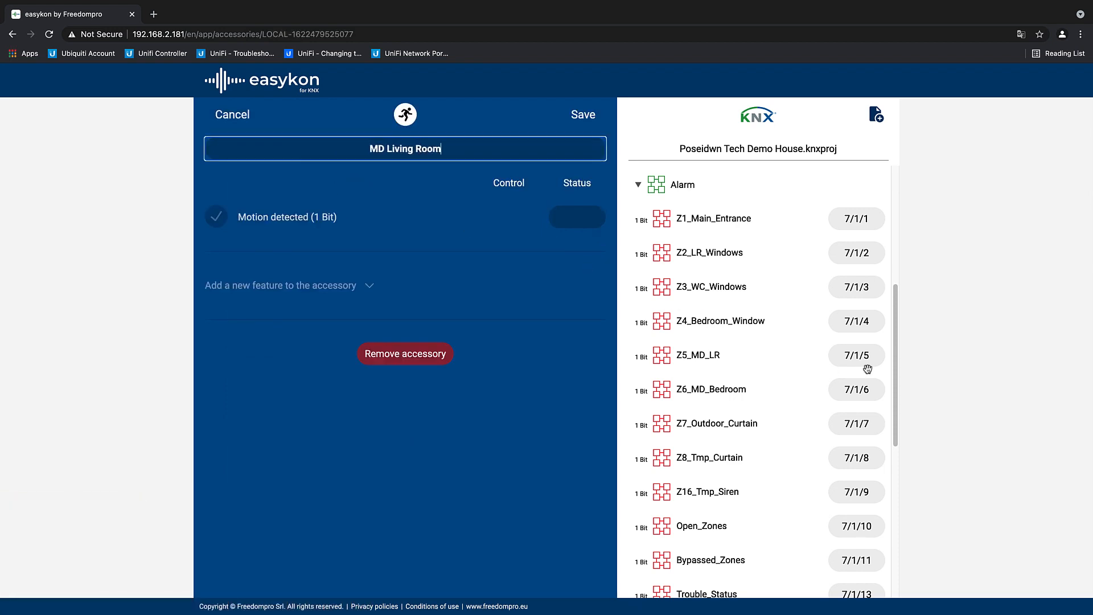
pyautogui.moveTo(858, 353); pyautogui.dragTo(590, 222)
pyautogui.click(582, 122)
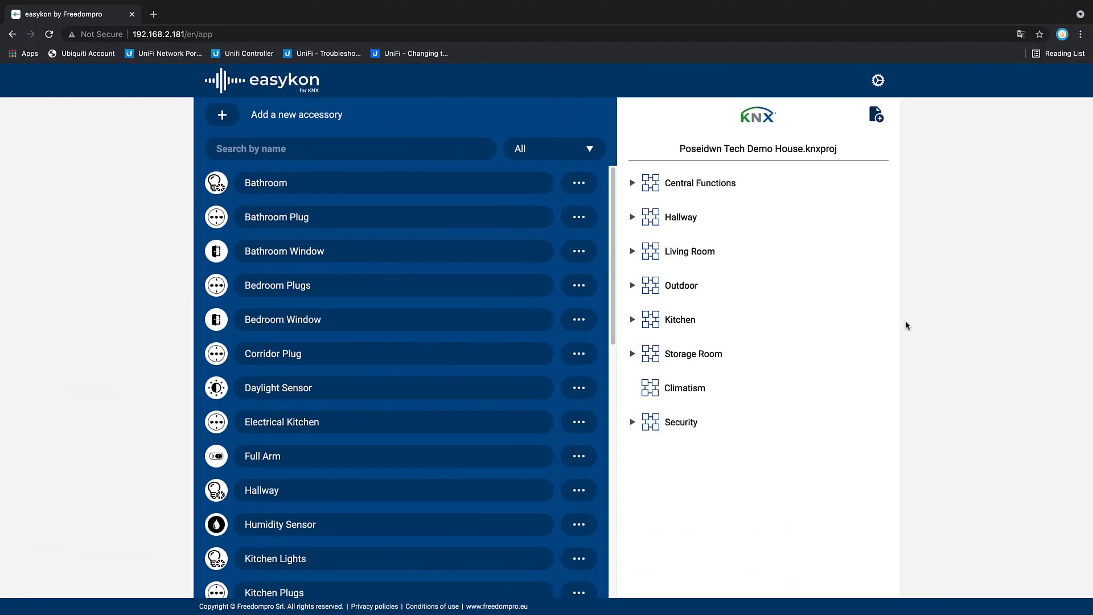
pyautogui.scroll(-10, 602, 341)
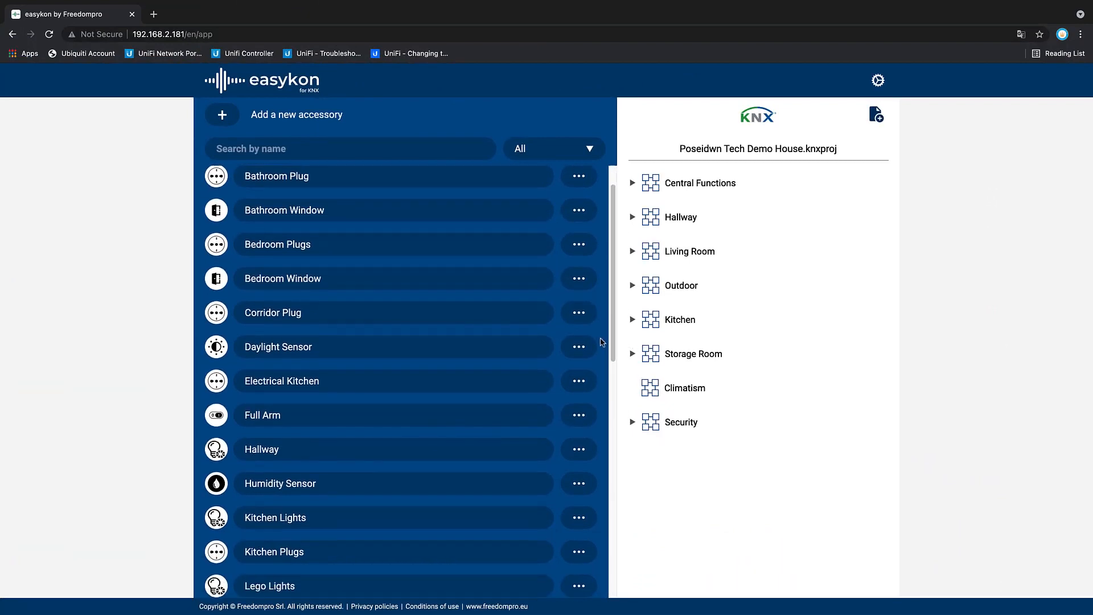
pyautogui.scroll(-2, 602, 342)
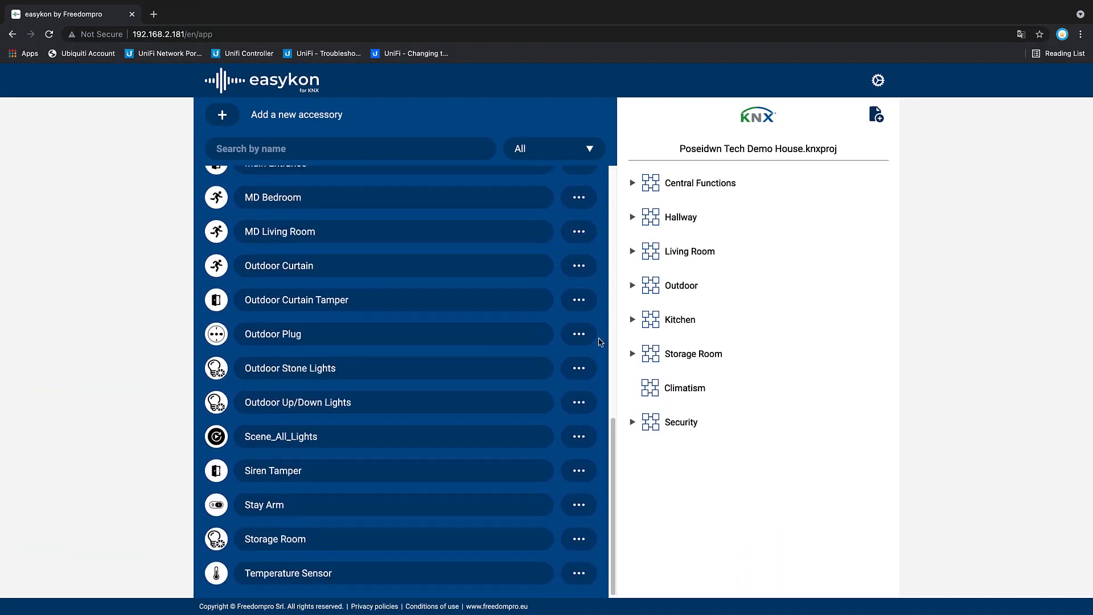
pyautogui.scroll(6, 601, 341)
pyautogui.scroll(5, 602, 342)
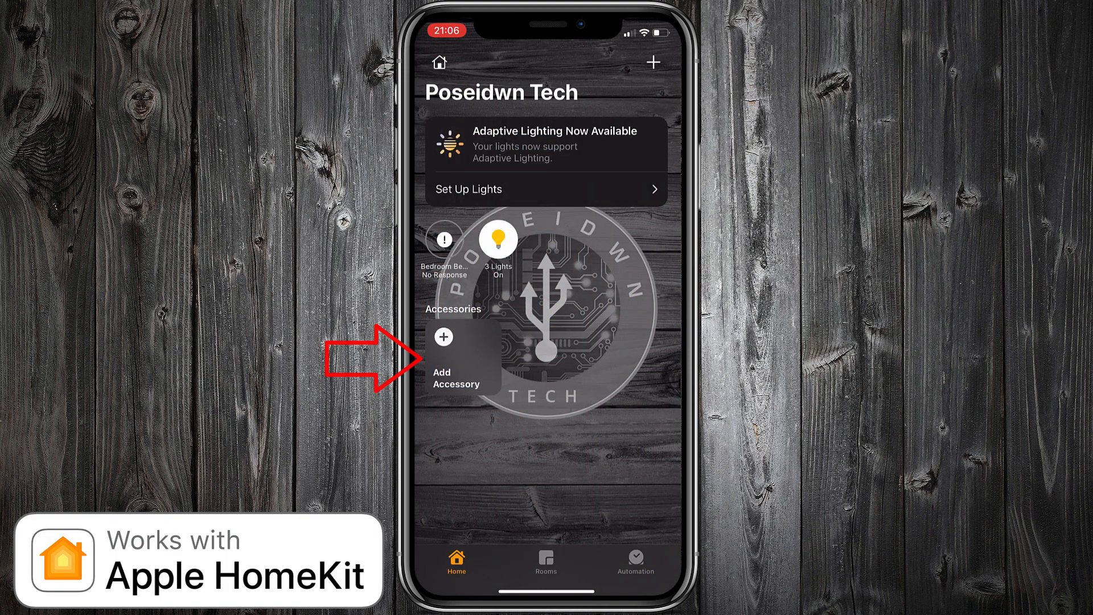
# Step: Switch to the Apple Home app, add the bridge to the home and set its location to Hall
pyautogui.click(456, 356)
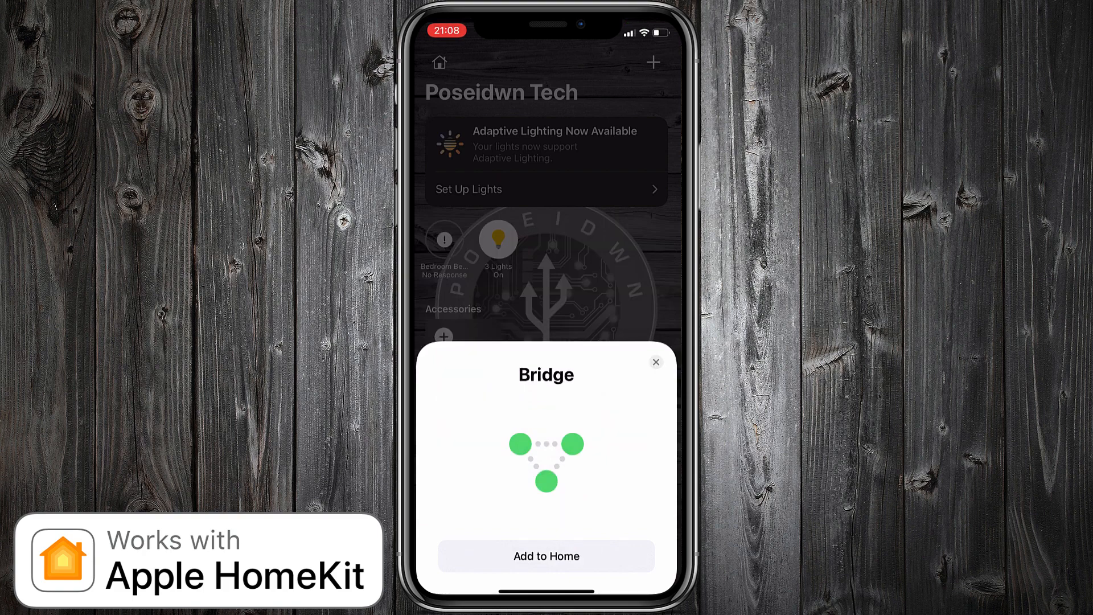
pyautogui.click(547, 556)
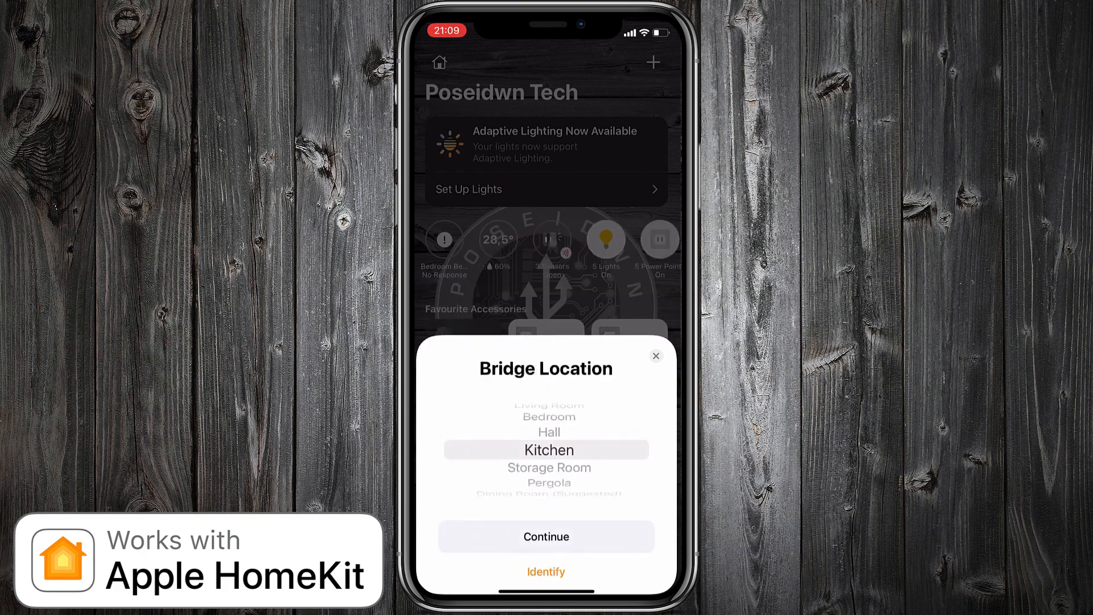
pyautogui.scroll(1, 549, 450)
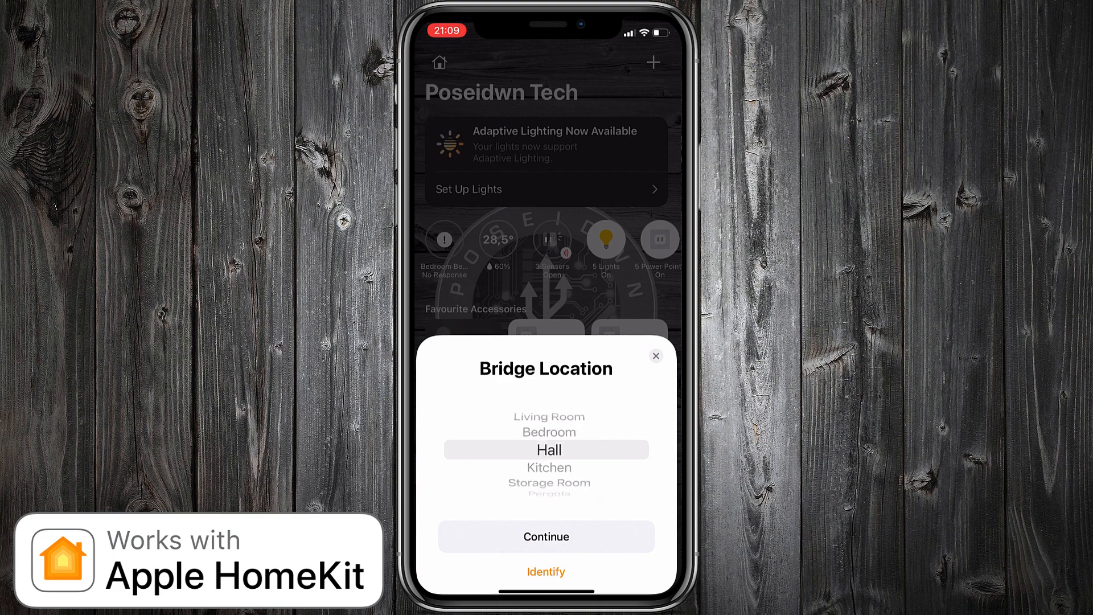
pyautogui.click(546, 537)
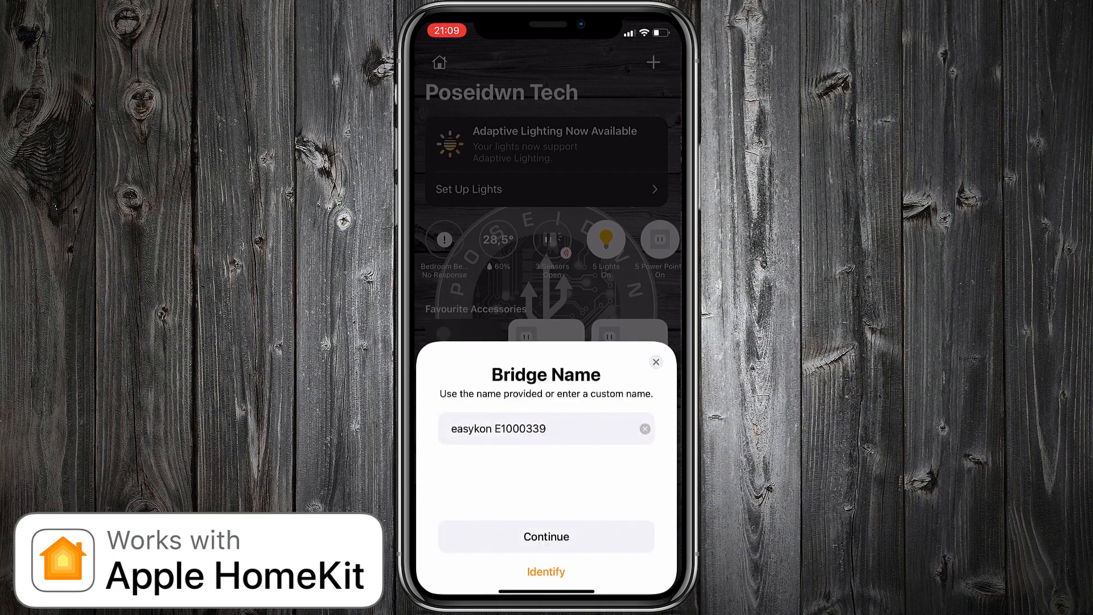
# Step: Shorten the bridge name to easykon and finish adding the bridge to the home
pyautogui.click(546, 429)
pyautogui.press('BackSpace')
pyautogui.press('BackSpace')
pyautogui.press('BackSpace')
pyautogui.press('BackSpace')
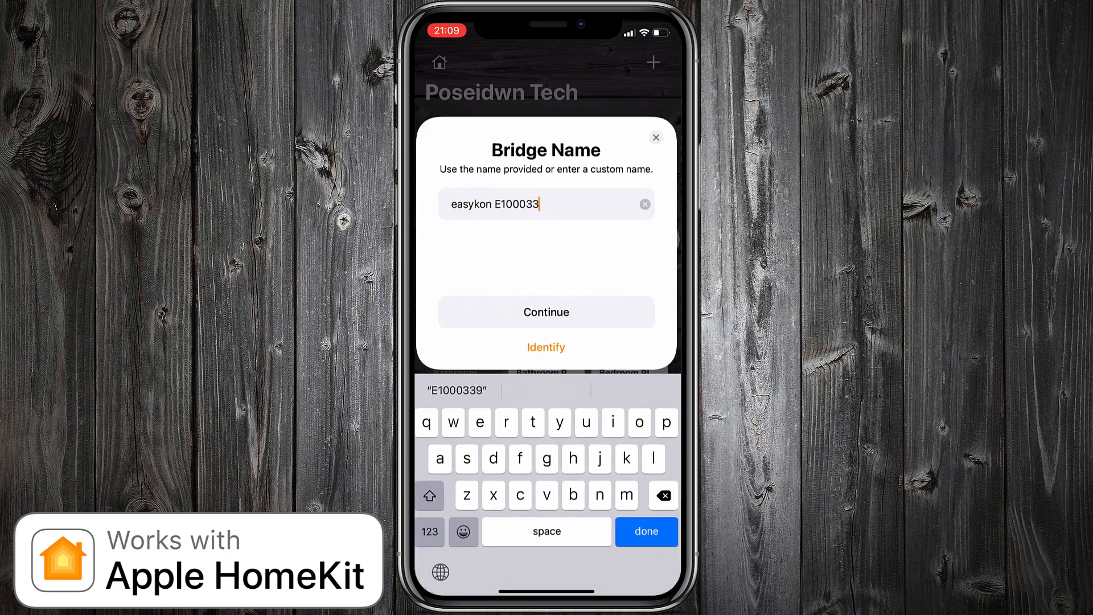
pyautogui.press('BackSpace')
pyautogui.press('BackSpace')
pyautogui.press('BackSpace')
pyautogui.press('BackSpace')
pyautogui.press('BackSpace')
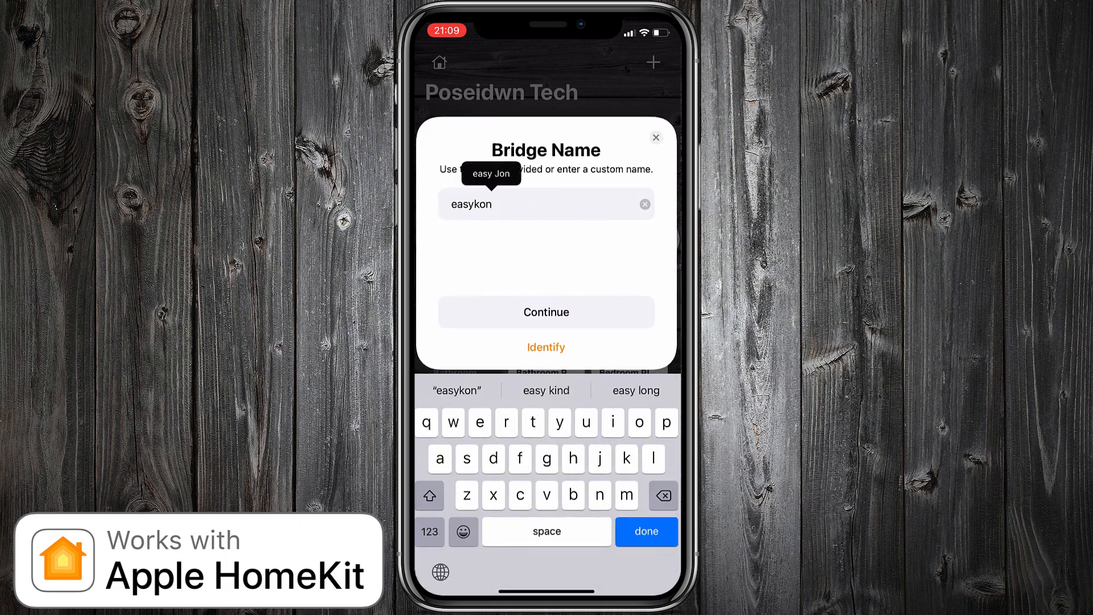
pyautogui.click(452, 204)
pyautogui.press('Return')
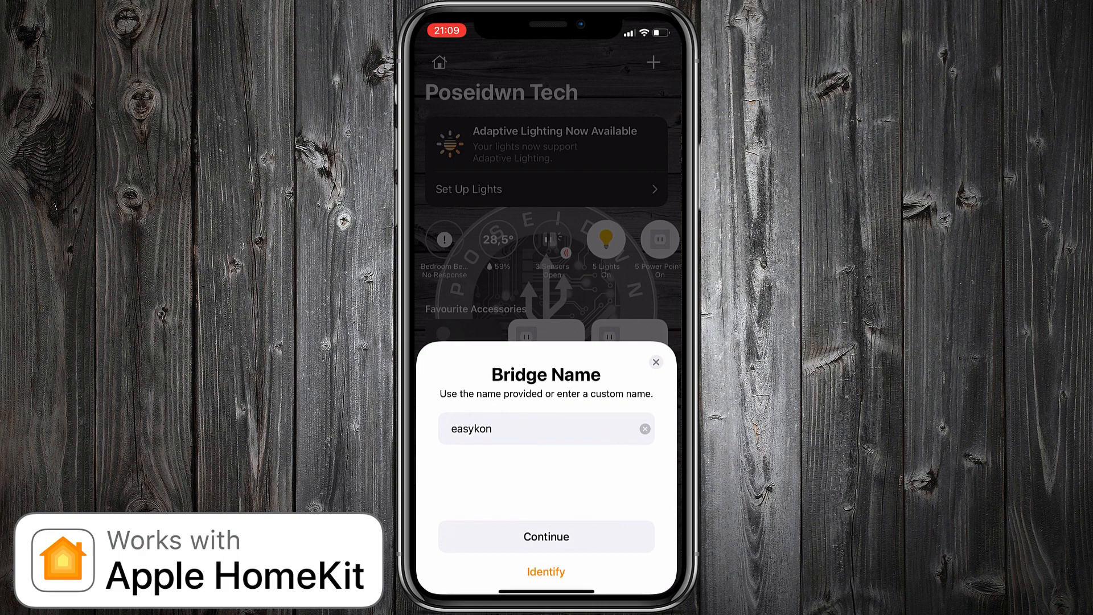
pyautogui.click(546, 537)
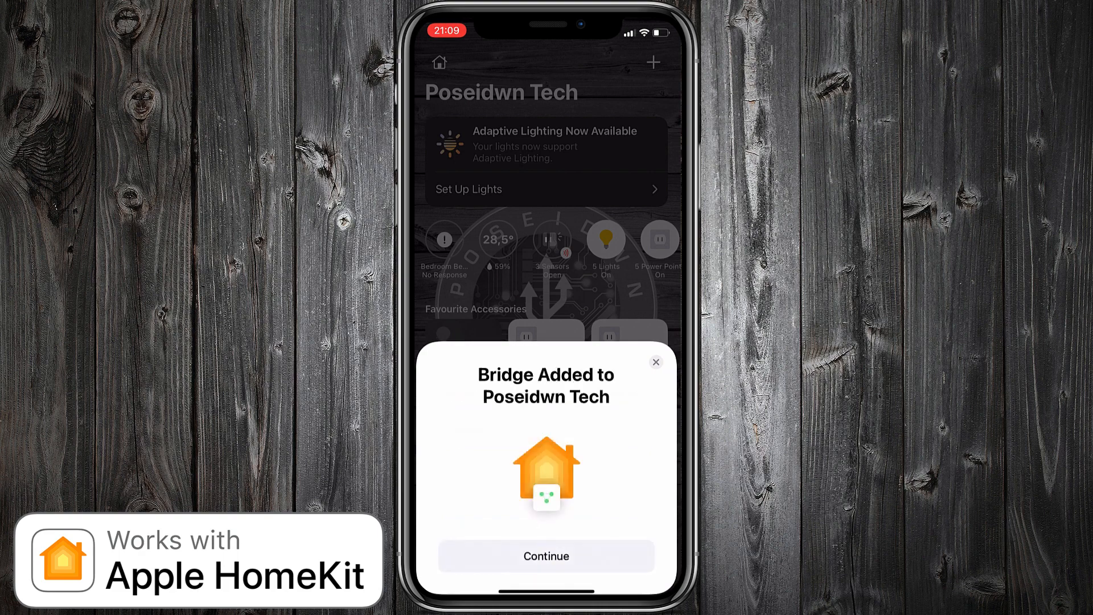
pyautogui.click(547, 556)
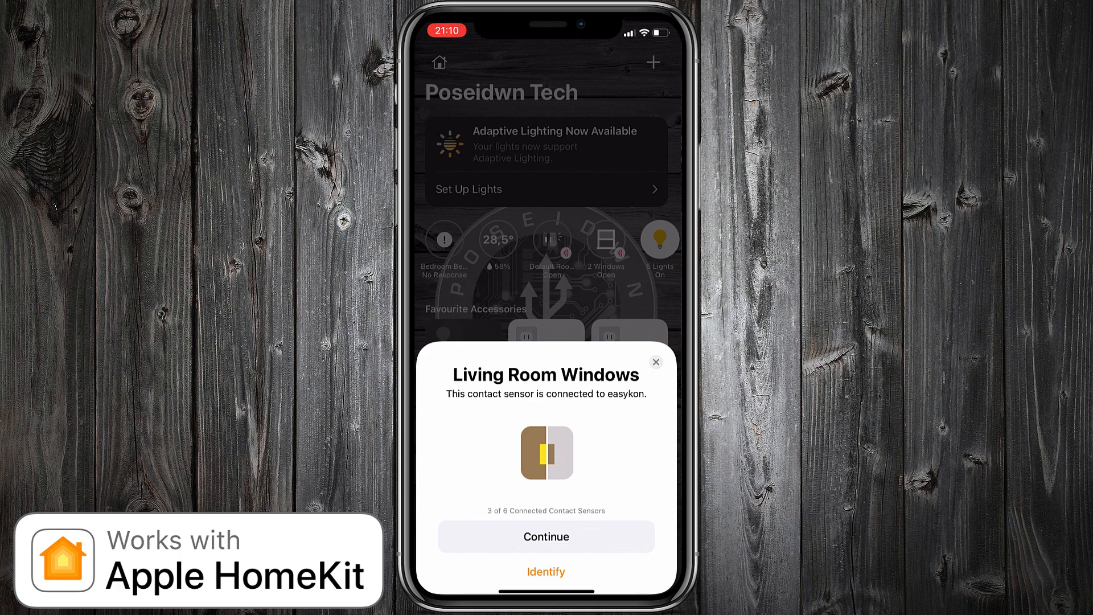
# Step: Set the location of the Living Room Windows contact sensor to Alarm System
pyautogui.click(547, 536)
pyautogui.scroll(-3, 547, 435)
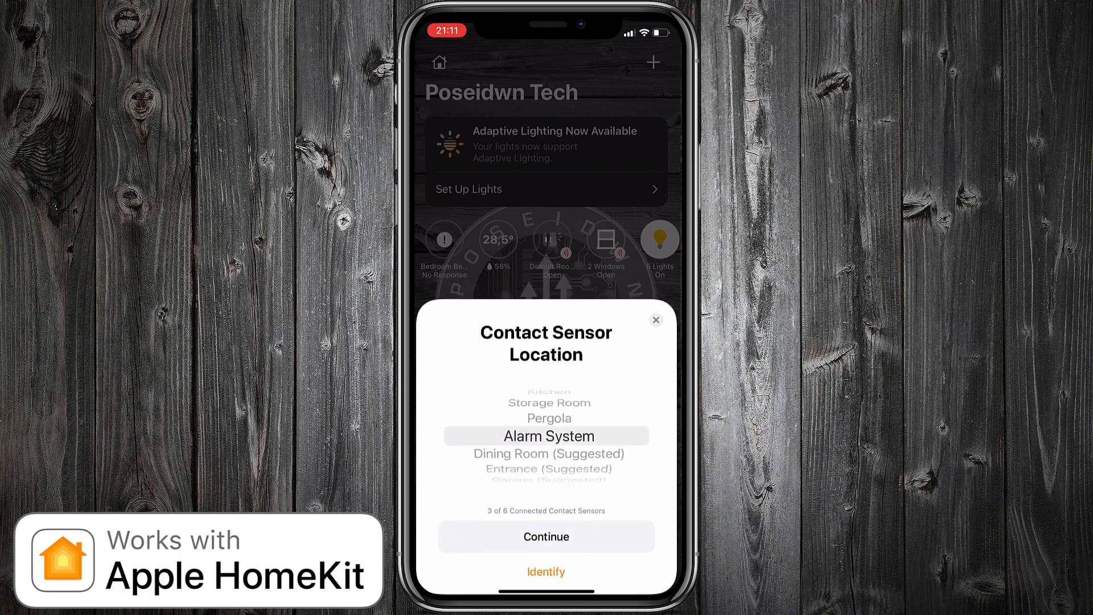
pyautogui.click(547, 536)
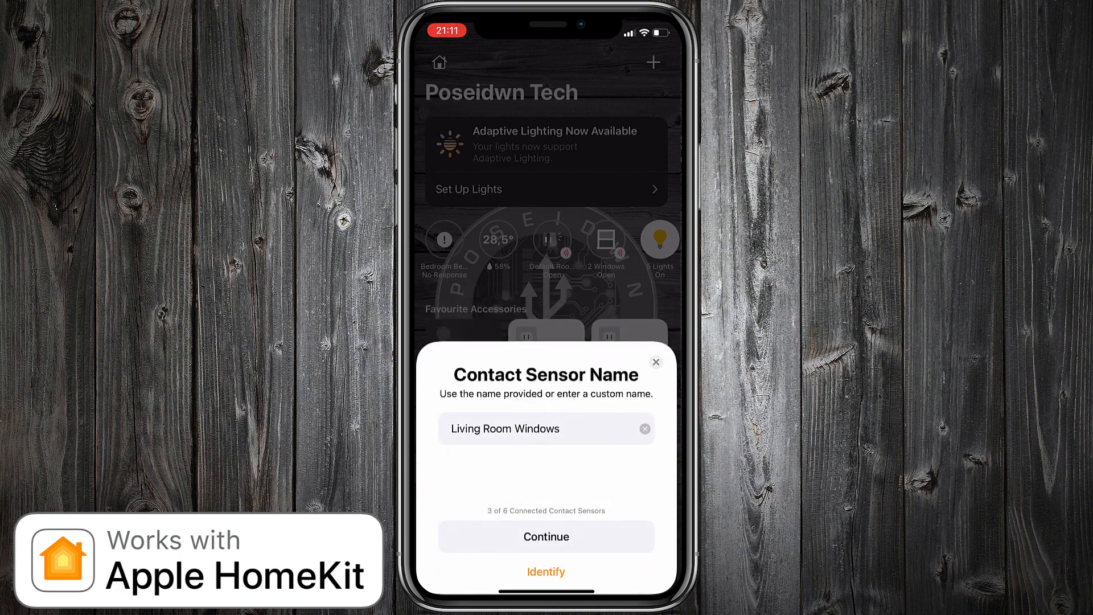
# Step: Keep the name Living Room Windows for the contact sensor and display it as a Window
pyautogui.click(546, 537)
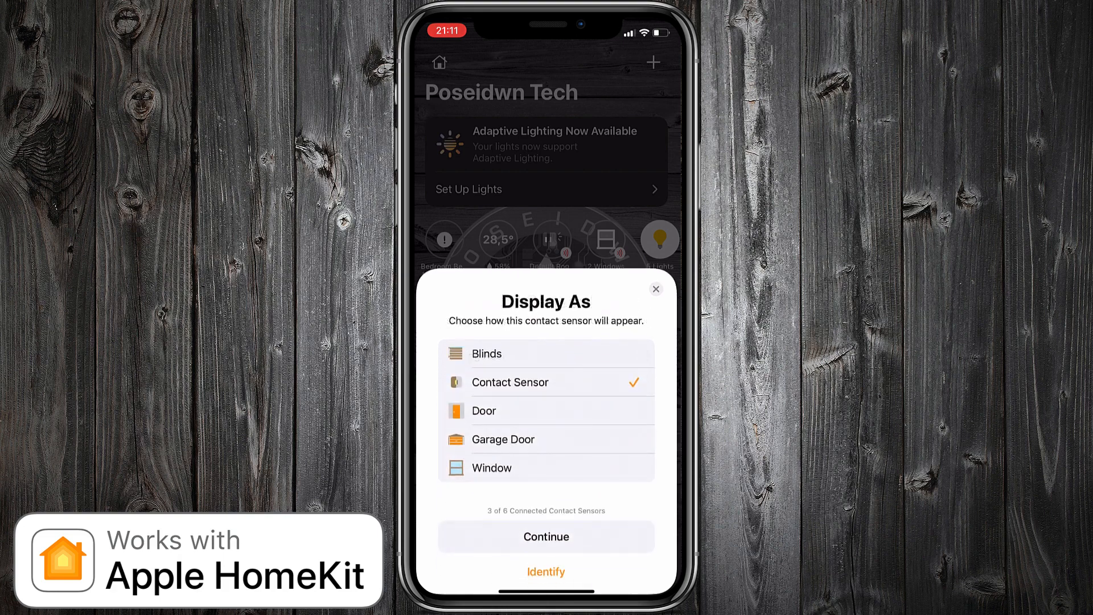
pyautogui.click(492, 467)
pyautogui.click(547, 536)
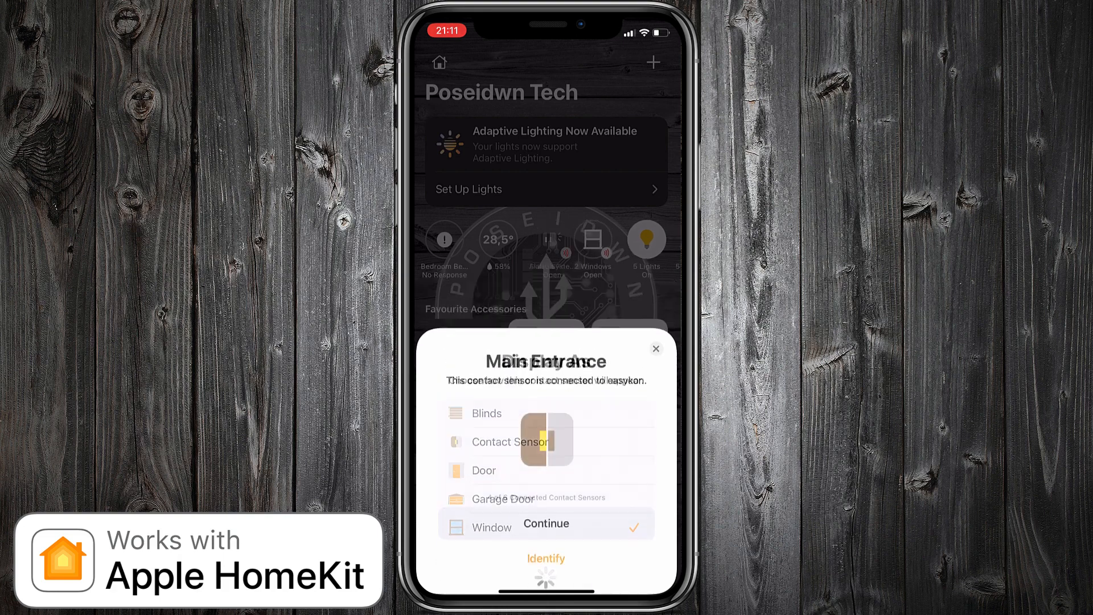
# Step: Assign the Main Entrance contact sensor to Alarm System, display it as a Door, and finish the contact sensors
pyautogui.click(546, 537)
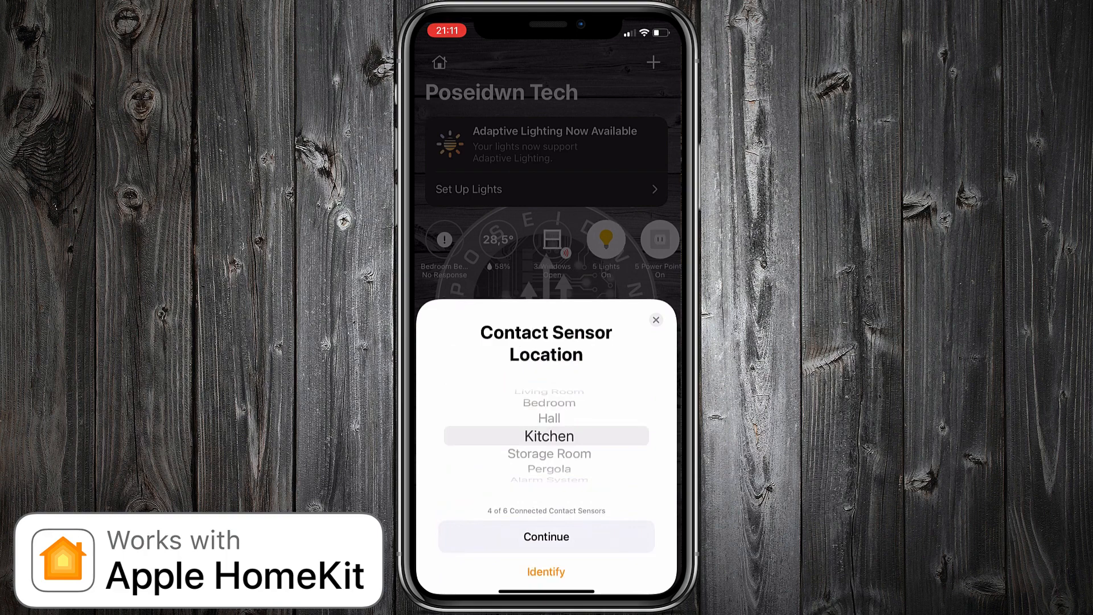
pyautogui.moveTo(550, 467); pyautogui.dragTo(550, 416)
pyautogui.click(547, 537)
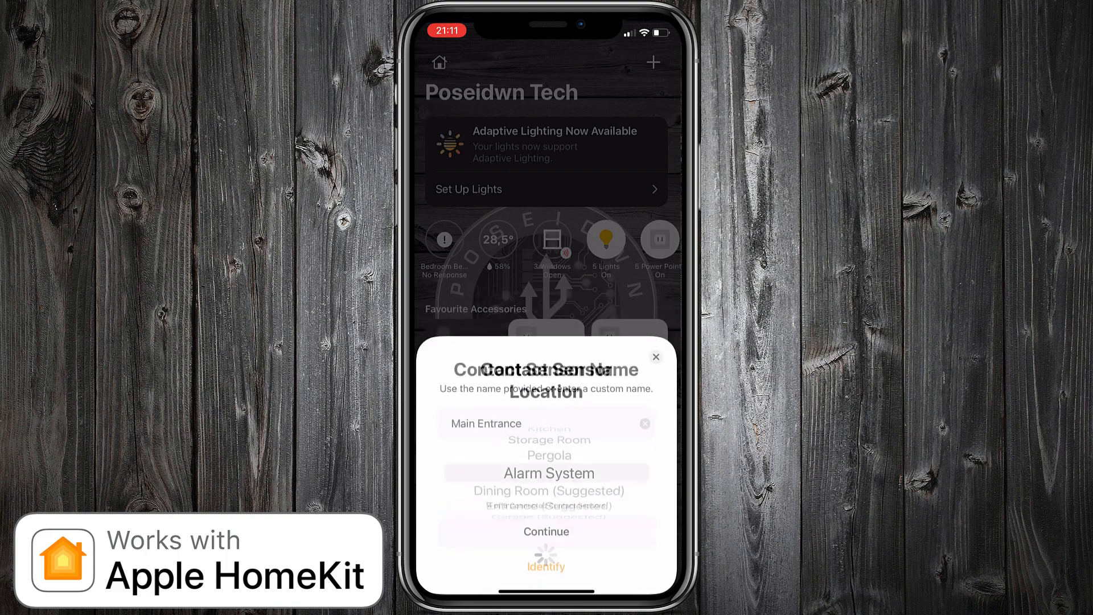
pyautogui.click(547, 536)
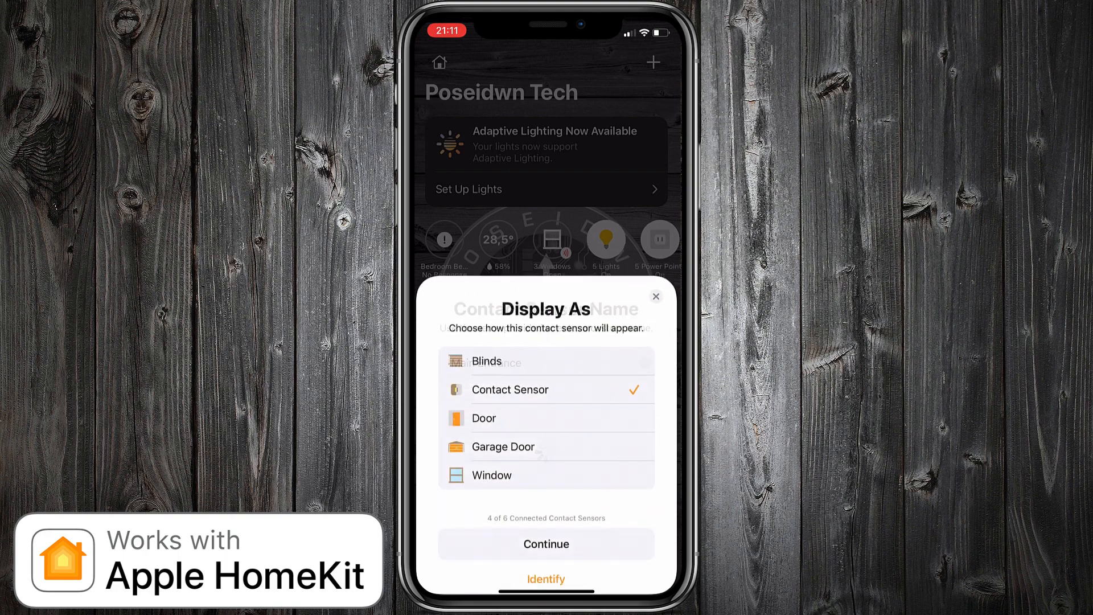
pyautogui.click(484, 411)
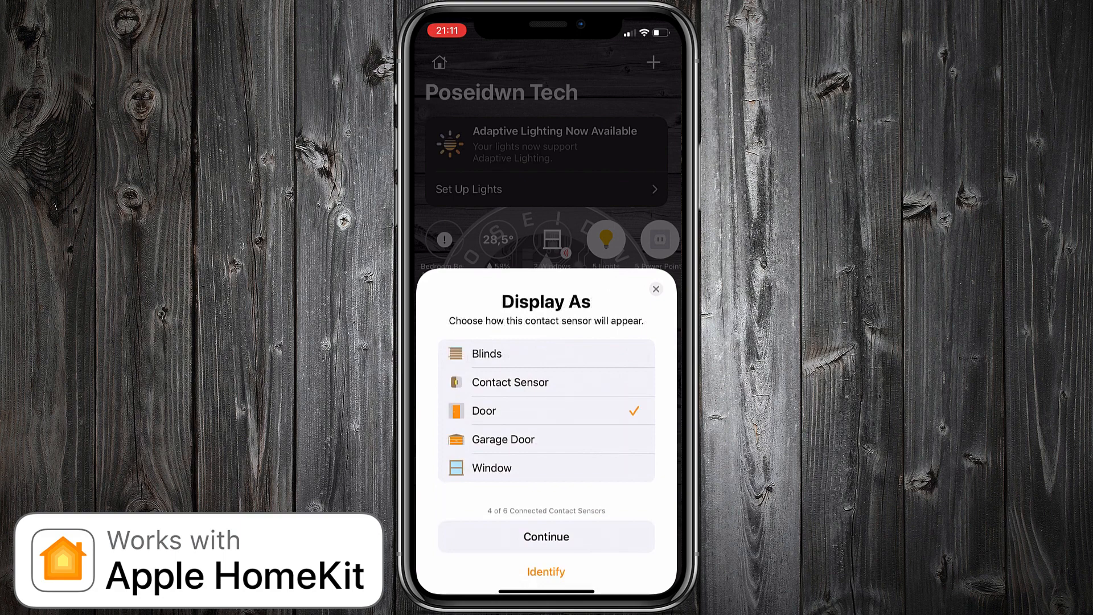
pyautogui.click(547, 537)
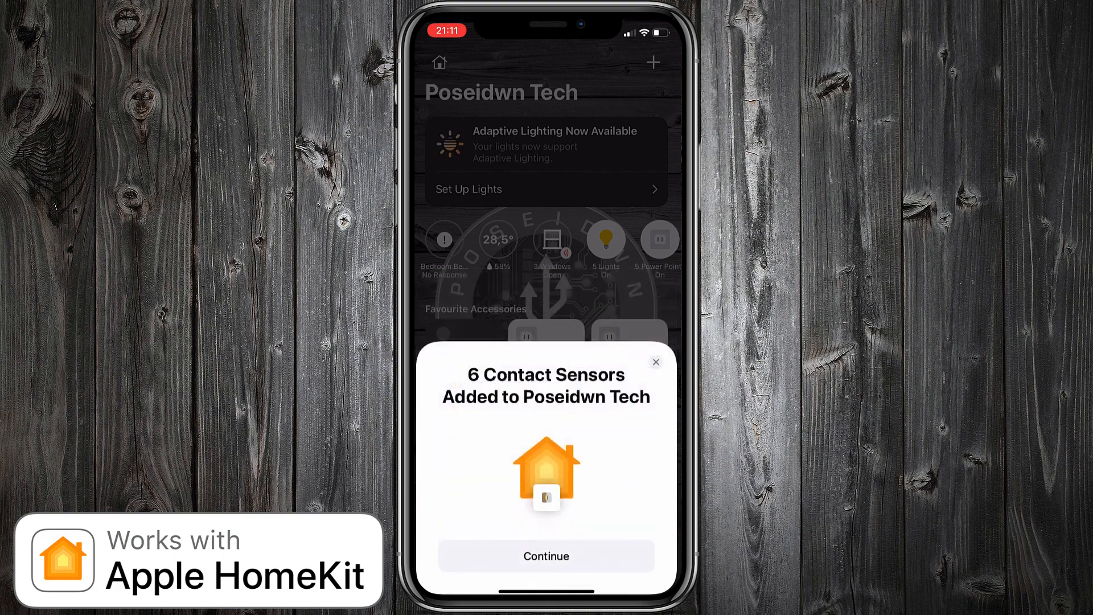
pyautogui.click(547, 556)
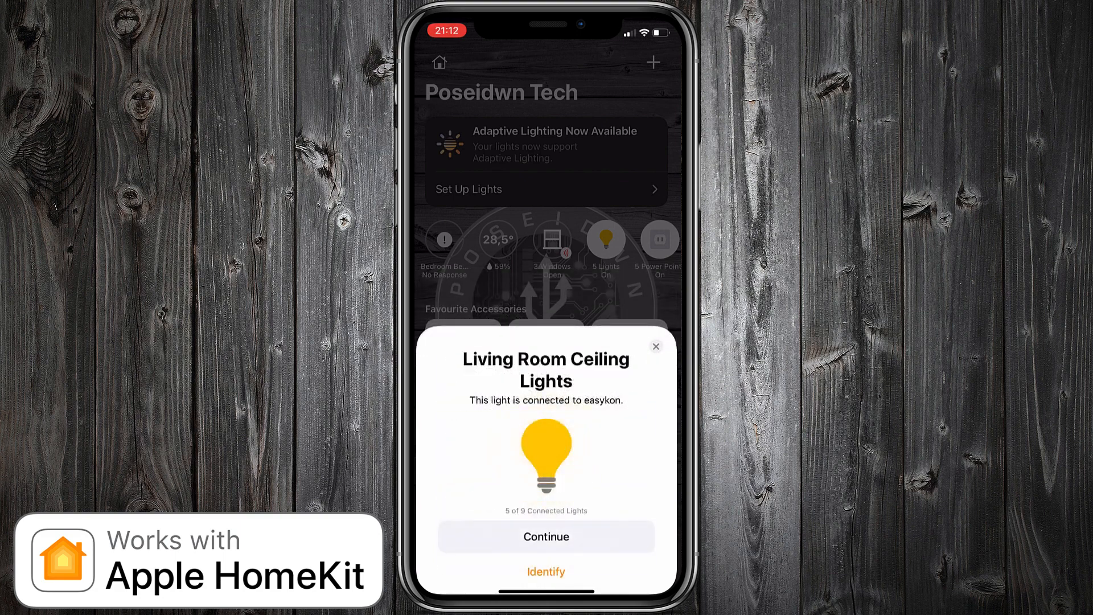
# Step: Assign the Living Room Ceiling Lights to Living Room, keep the provided name, and finish adding the lights
pyautogui.click(546, 536)
pyautogui.scroll(3, 547, 436)
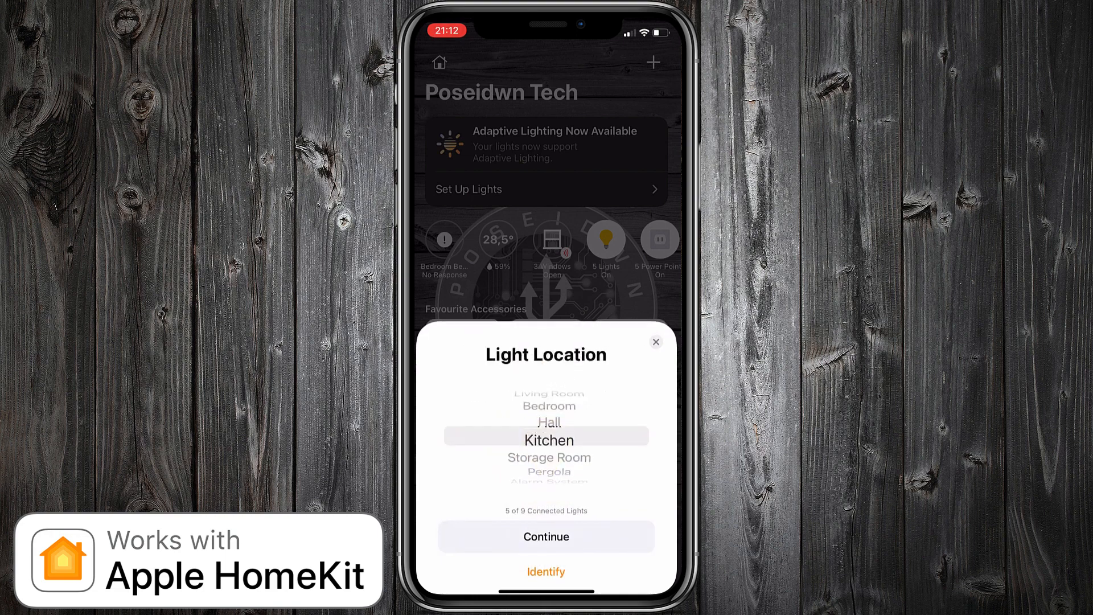
pyautogui.click(547, 537)
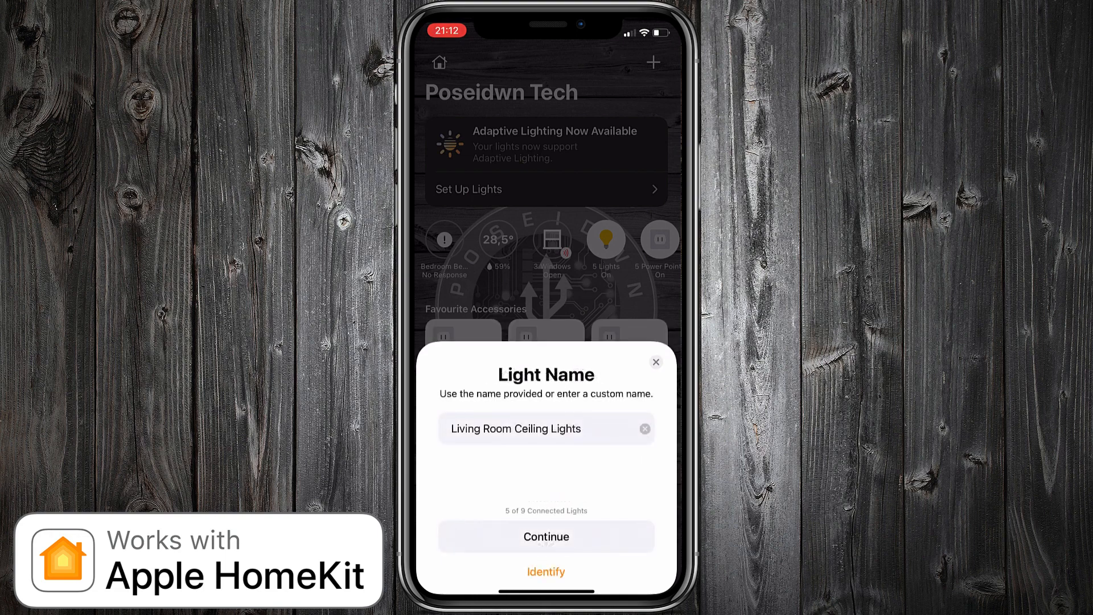
pyautogui.click(547, 537)
pyautogui.click(547, 554)
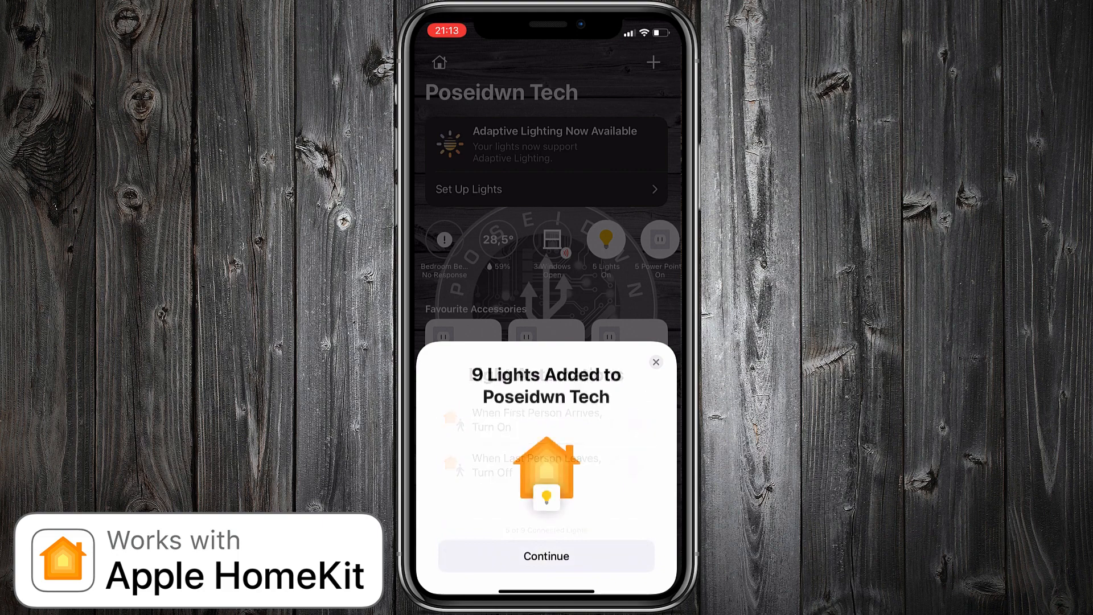
pyautogui.click(547, 555)
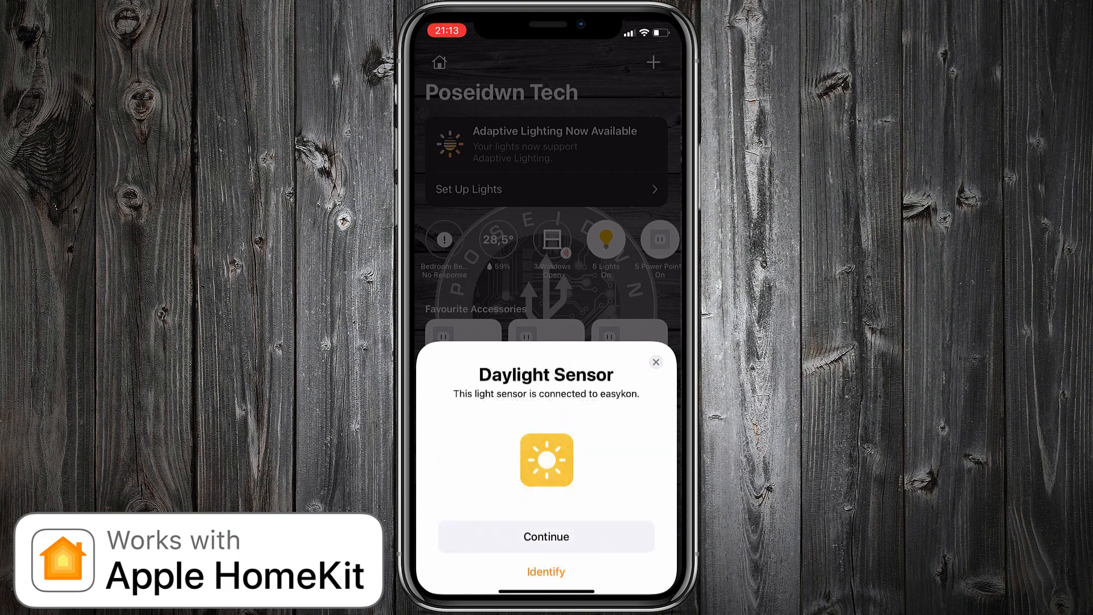
# Step: Set the location of the Daylight Sensor to Pergola, keep its provided name, and finish adding it
pyautogui.click(546, 536)
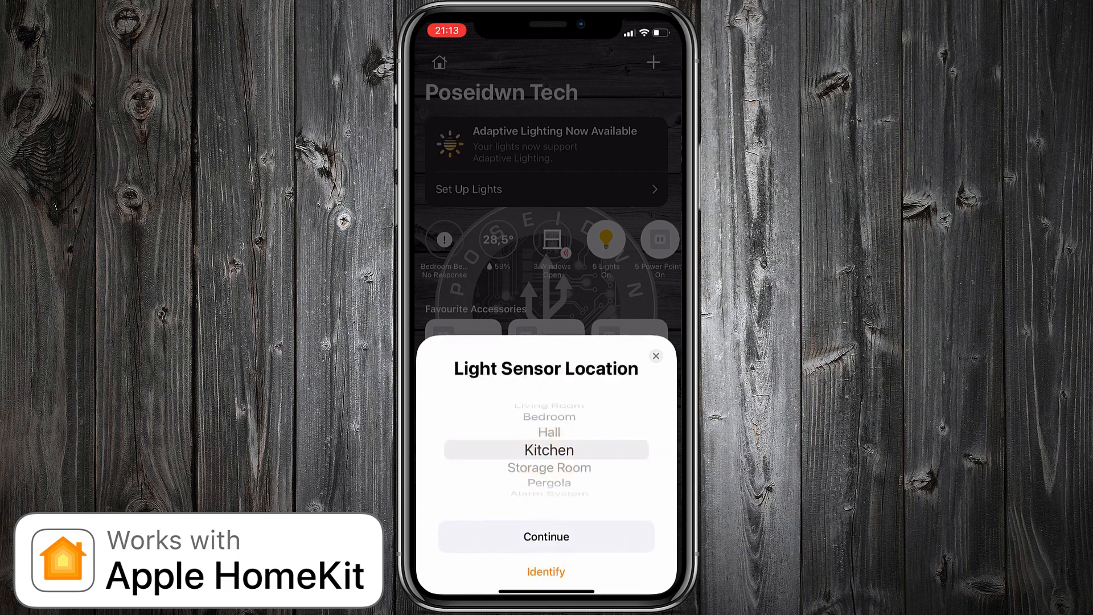
pyautogui.scroll(-2, 547, 450)
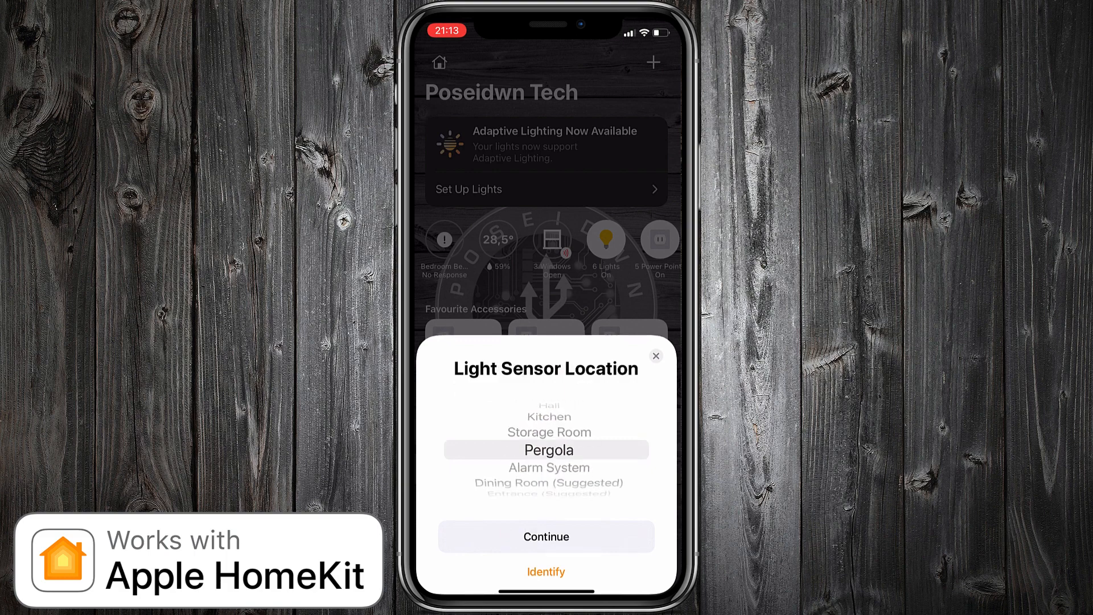
pyautogui.click(547, 540)
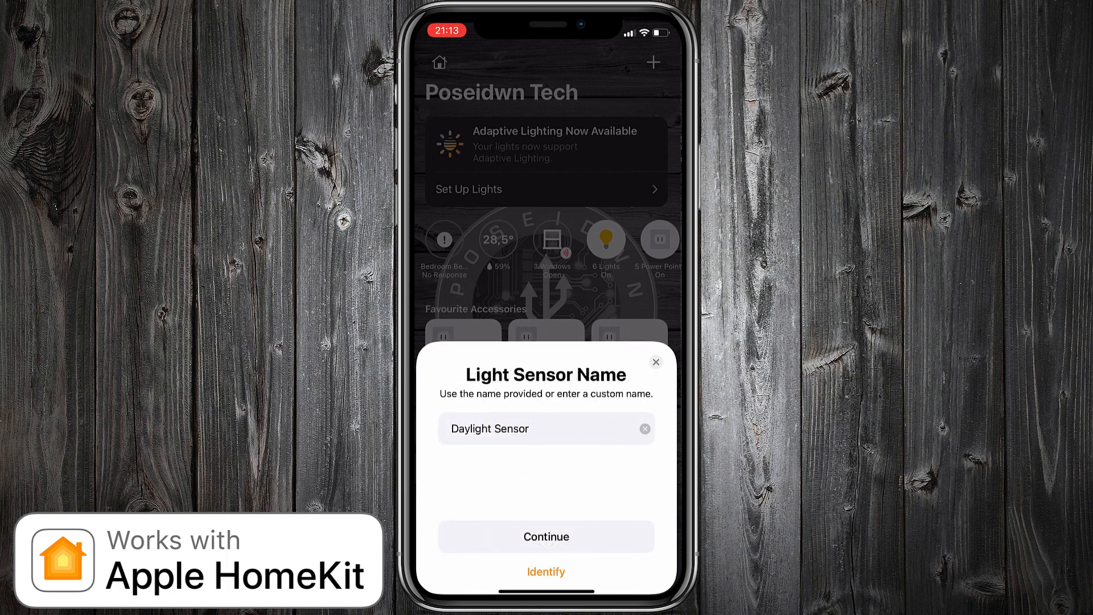
pyautogui.click(547, 537)
pyautogui.click(547, 556)
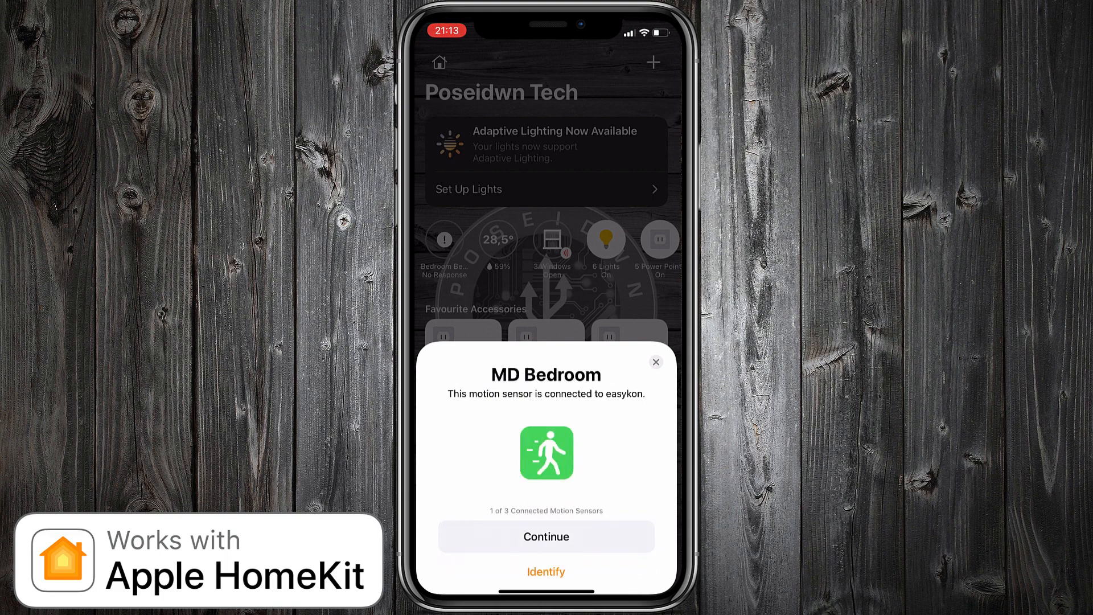
# Step: Set the location of the MD Bedroom motion sensor to Alarm System and keep its provided name
pyautogui.click(547, 536)
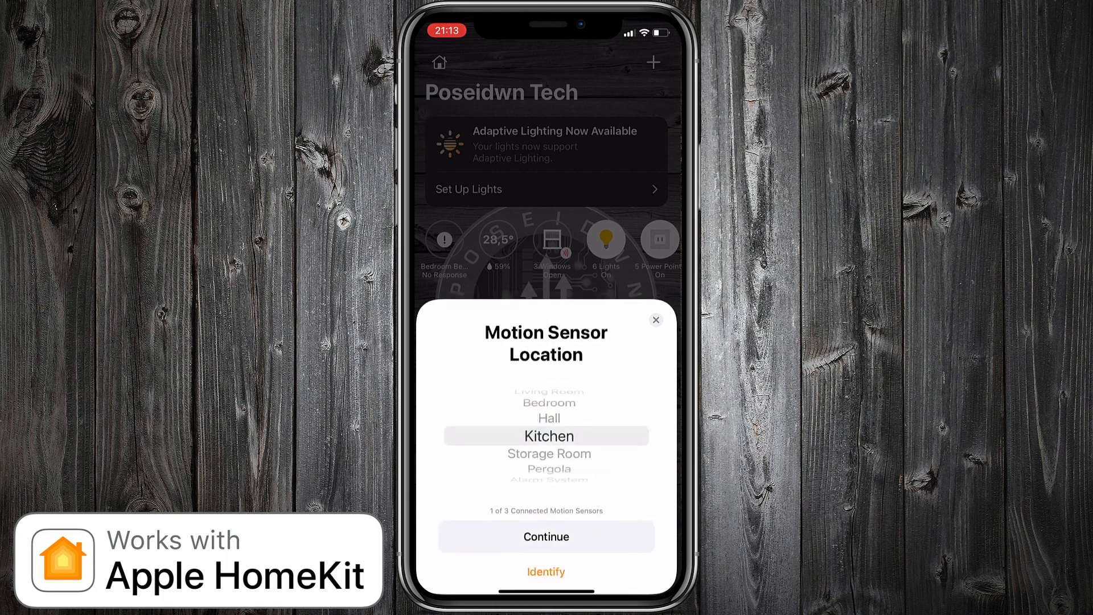
pyautogui.scroll(-3, 546, 437)
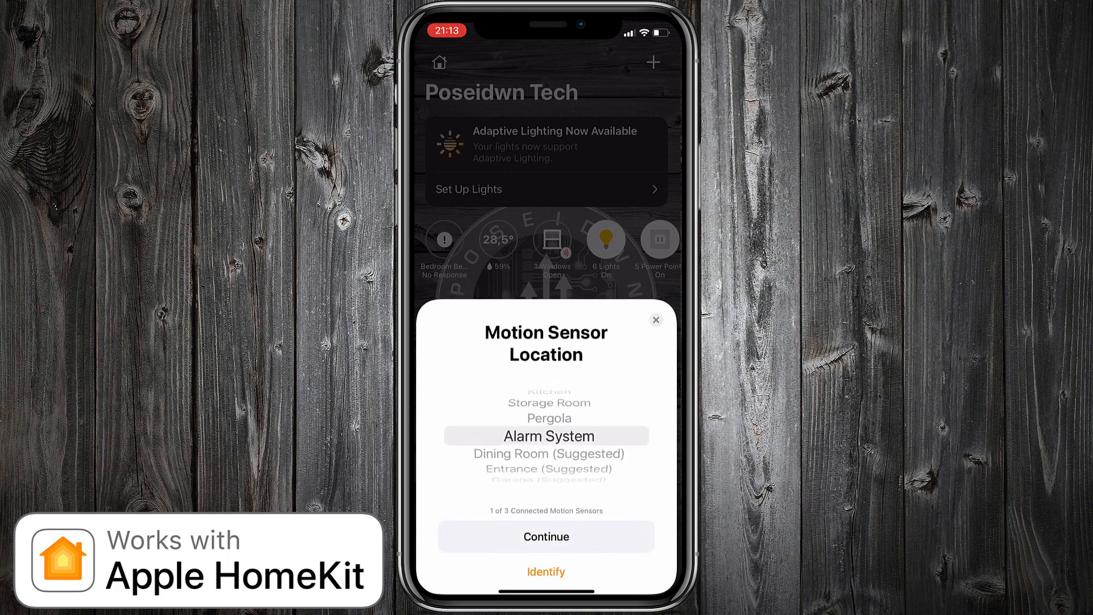
pyautogui.click(547, 536)
pyautogui.click(547, 536)
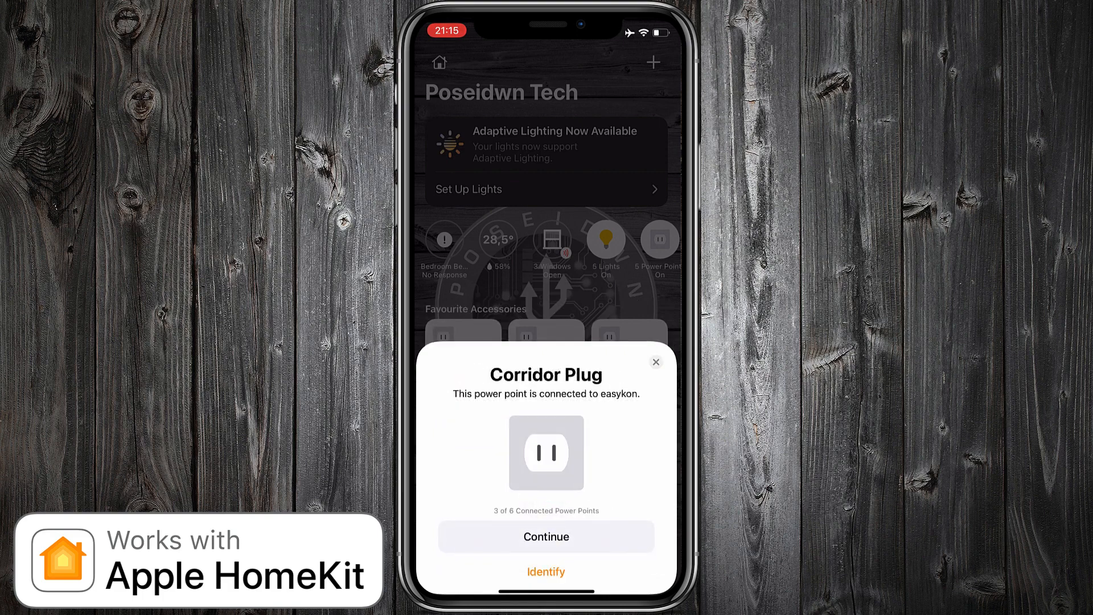
# Step: Assign the Corridor Plug to Hall, display it as a Power Point, and finish adding the power points
pyautogui.click(547, 537)
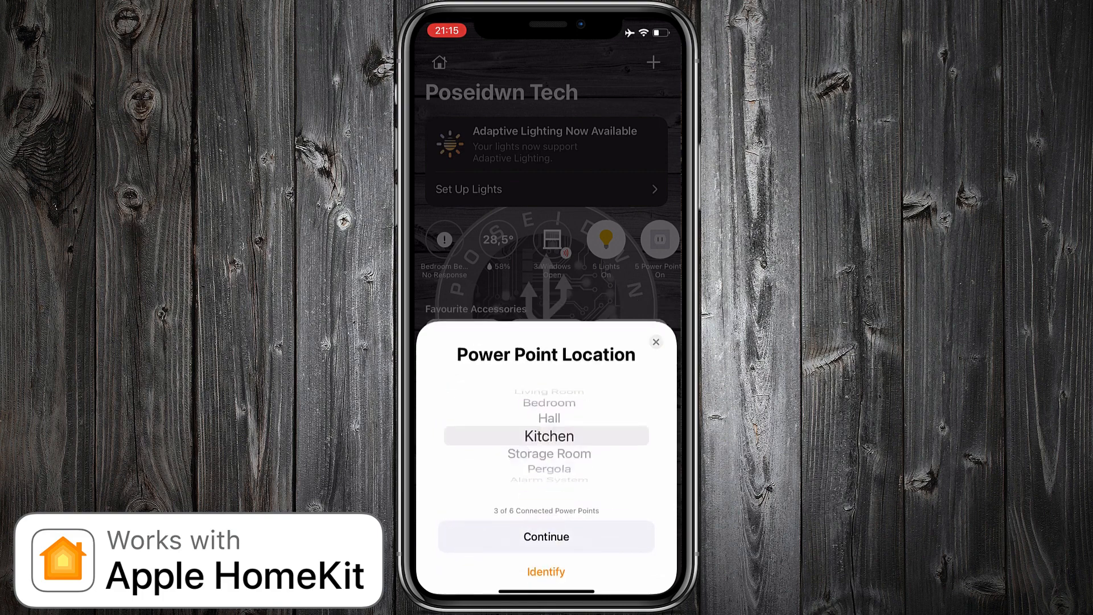
pyautogui.moveTo(546, 436); pyautogui.dragTo(547, 454)
pyautogui.click(547, 536)
pyautogui.click(546, 537)
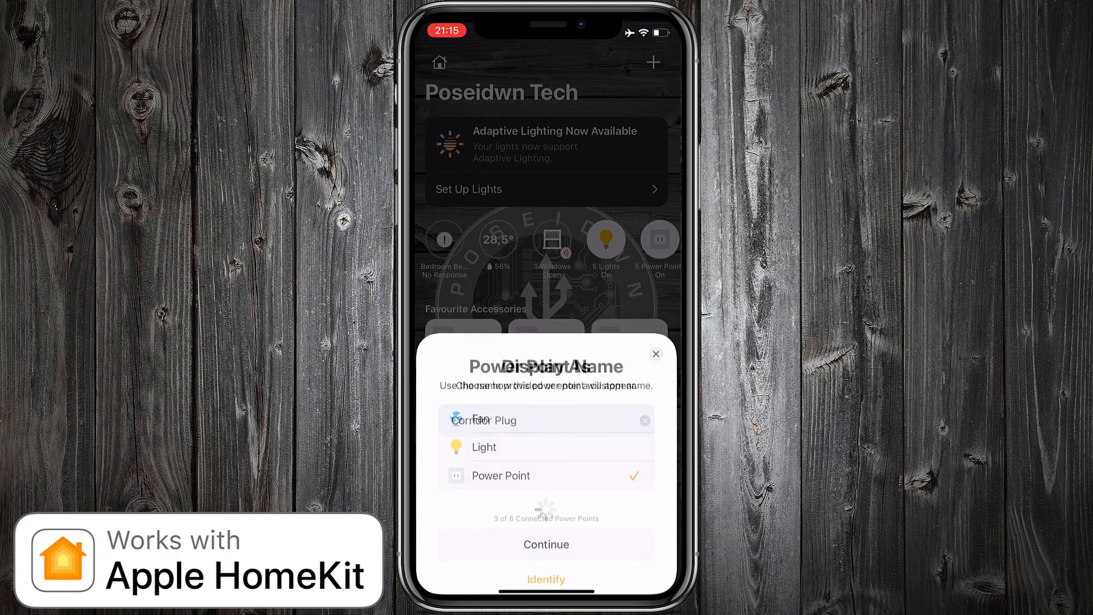
pyautogui.click(546, 536)
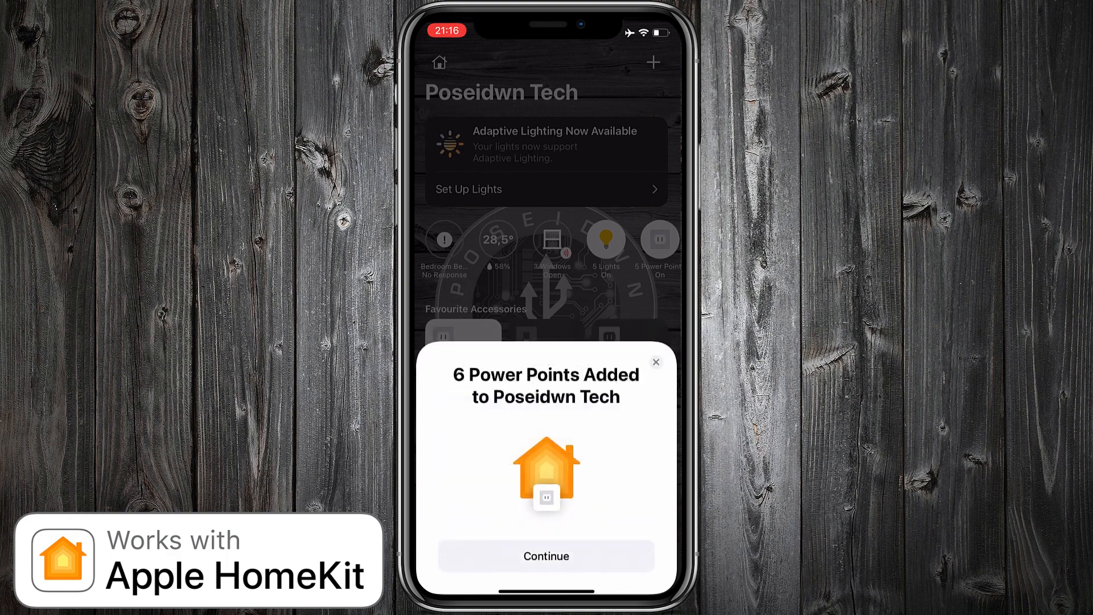
pyautogui.click(546, 557)
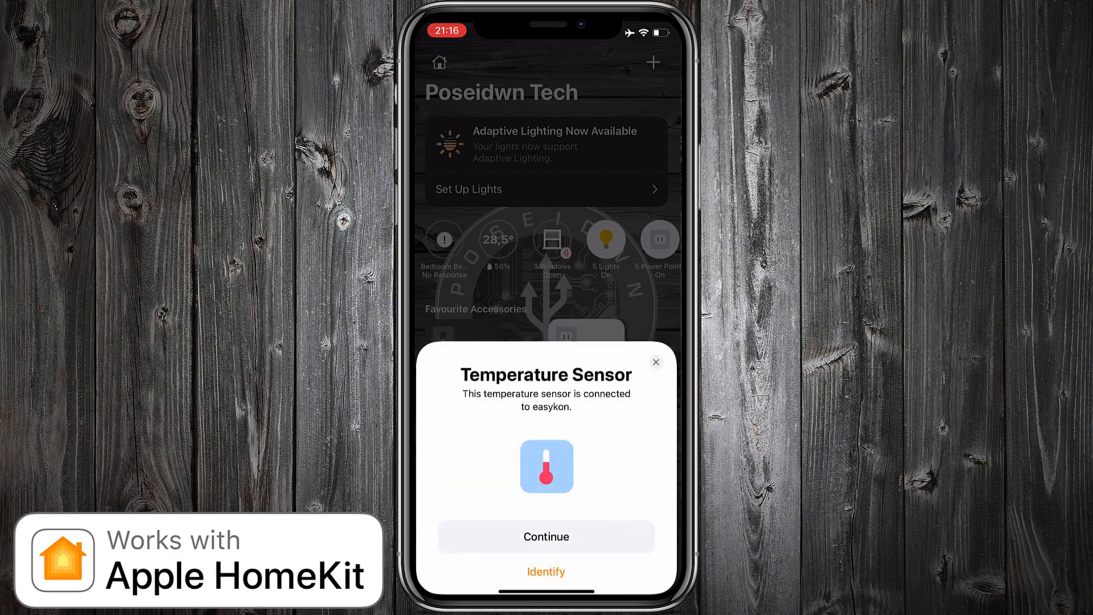
# Step: Set the location of the Temperature Sensor to Hall, keep its provided name, and complete the accessory setup
pyautogui.click(547, 537)
pyautogui.moveTo(546, 447); pyautogui.dragTo(547, 465)
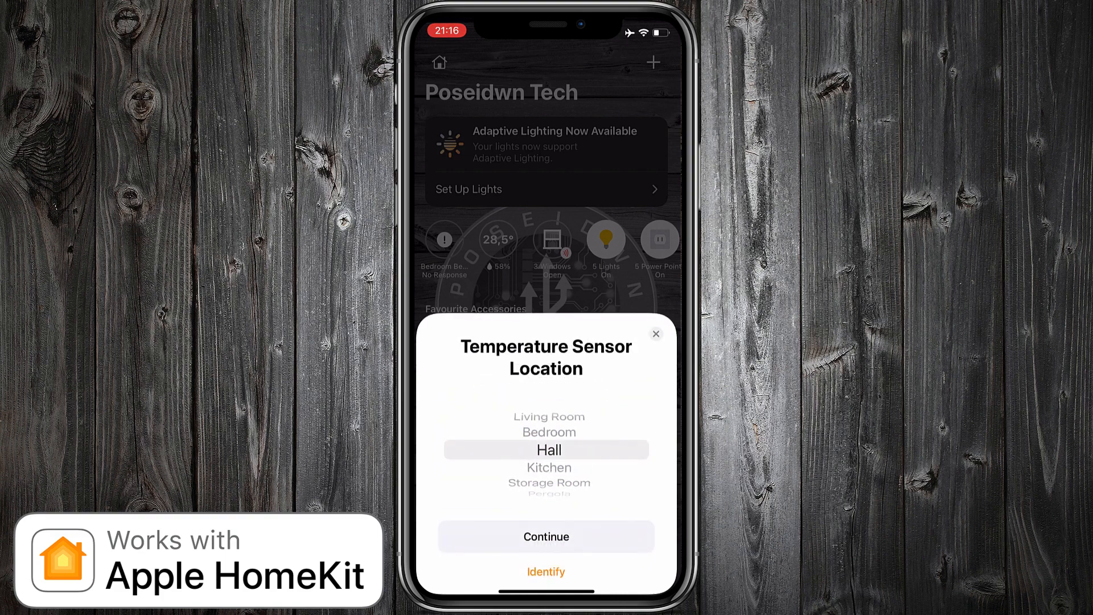
pyautogui.click(547, 536)
pyautogui.click(547, 536)
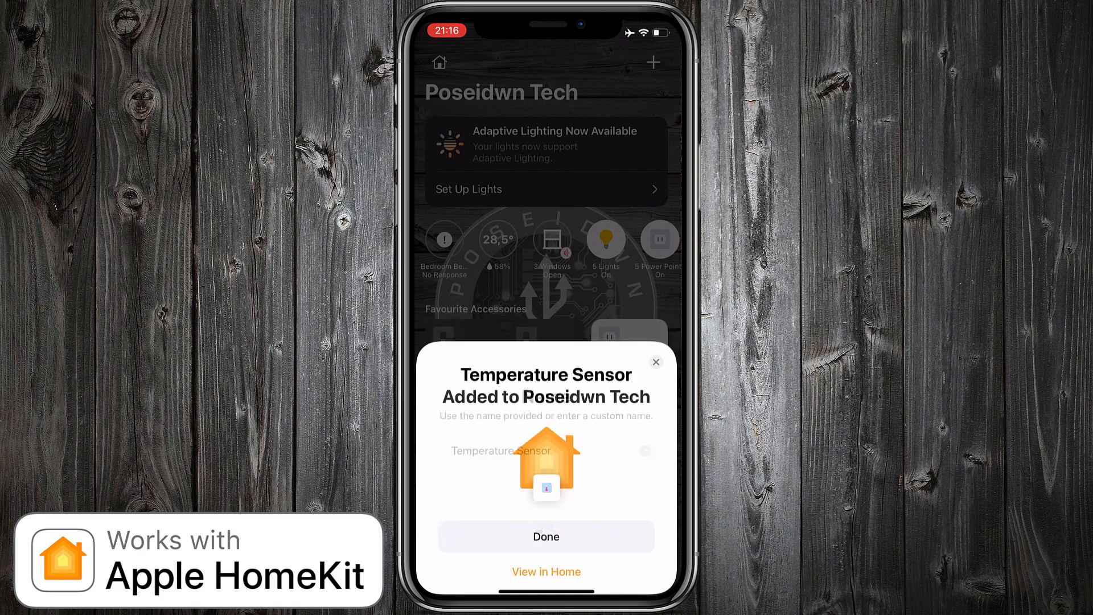
pyautogui.click(546, 536)
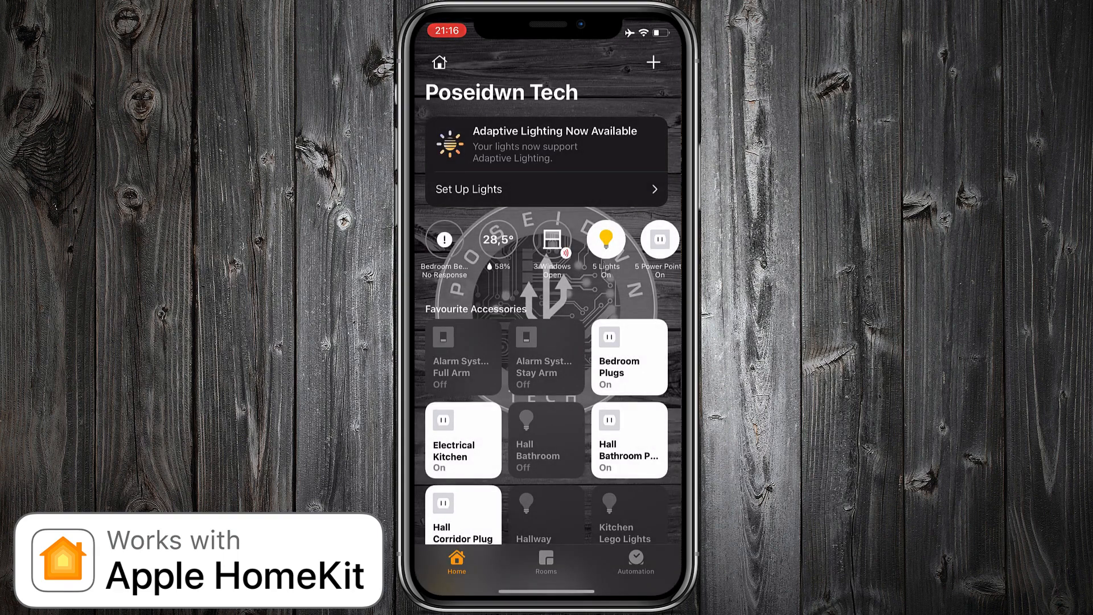
# Step: Turn on the Lego Lights in the Kitchen room
pyautogui.scroll(-5, 547, 342)
pyautogui.scroll(5, 547, 341)
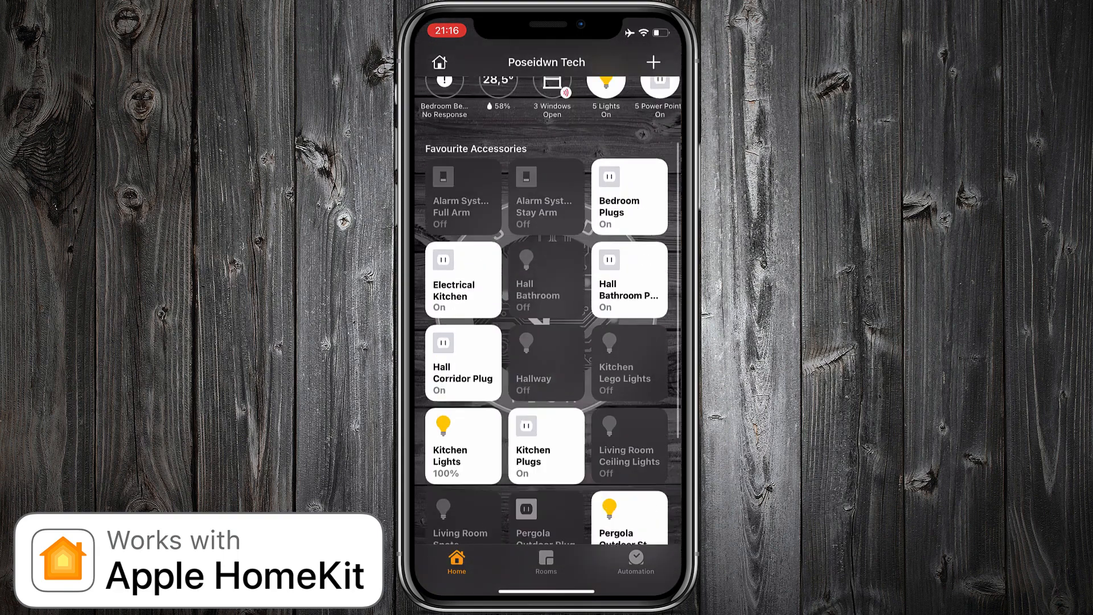
pyautogui.click(546, 561)
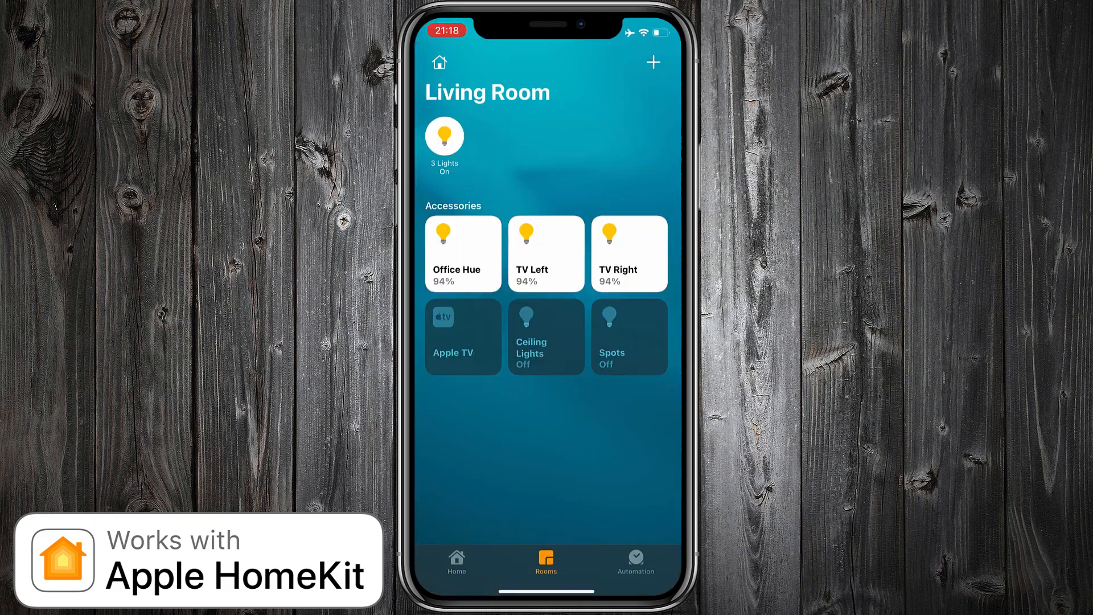
pyautogui.hscroll(5, 547, 342)
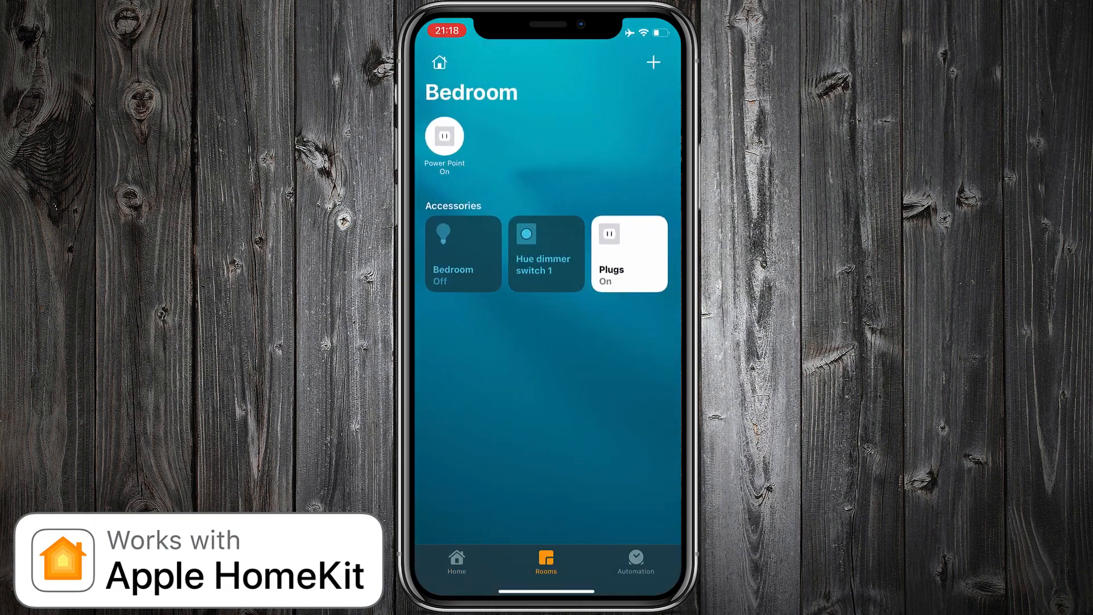
pyautogui.hscroll(5, 547, 342)
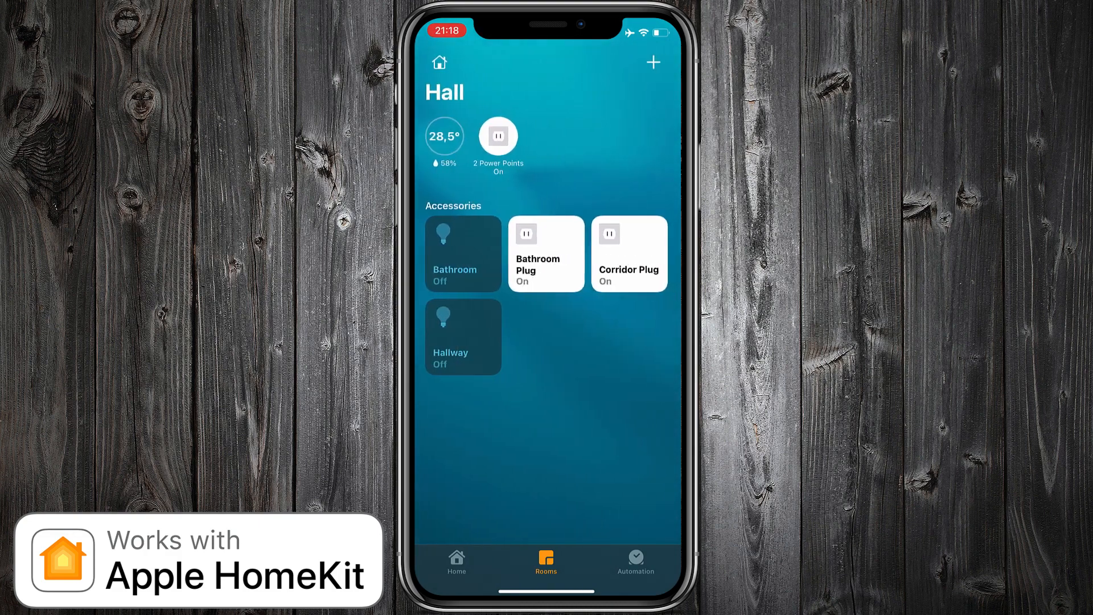
pyautogui.hscroll(5, 546, 341)
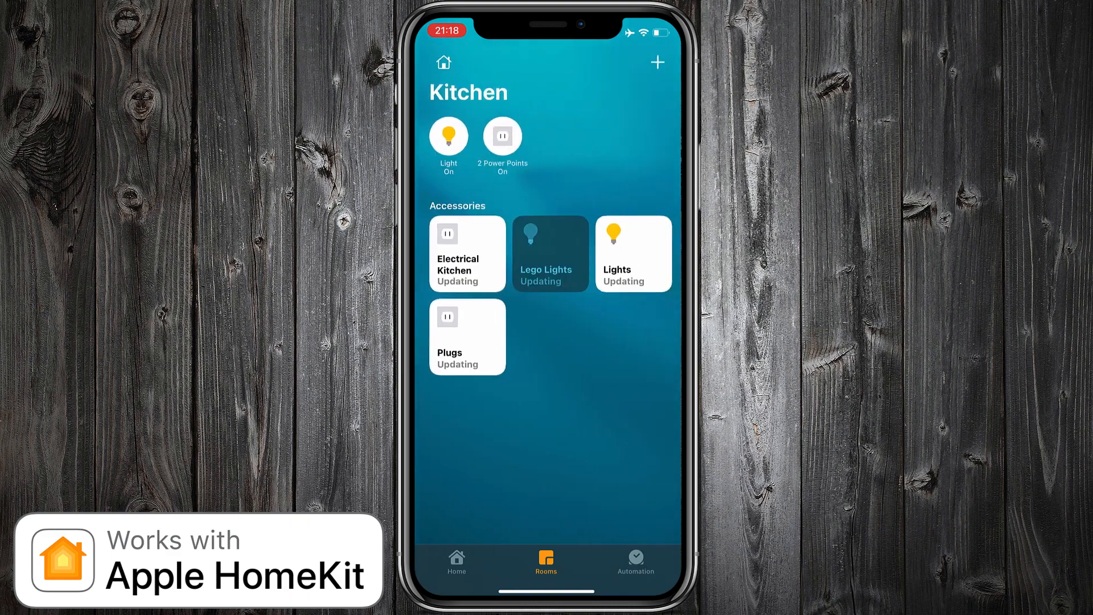
pyautogui.click(546, 254)
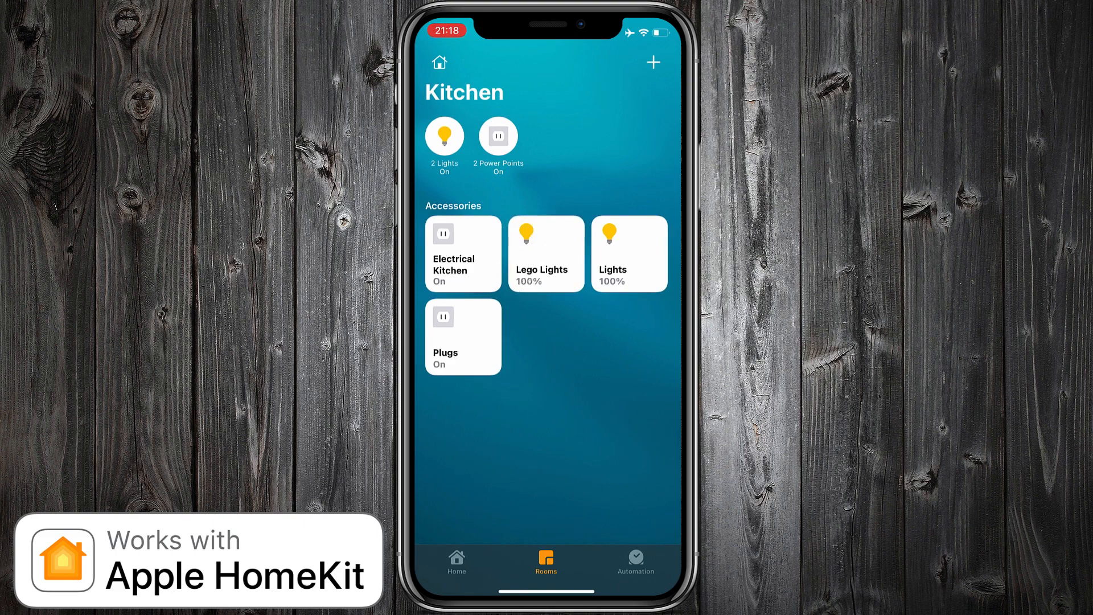
# Step: Look through the accessories in the Storage Room, Pergola and Alarm System rooms
pyautogui.hscroll(5, 547, 307)
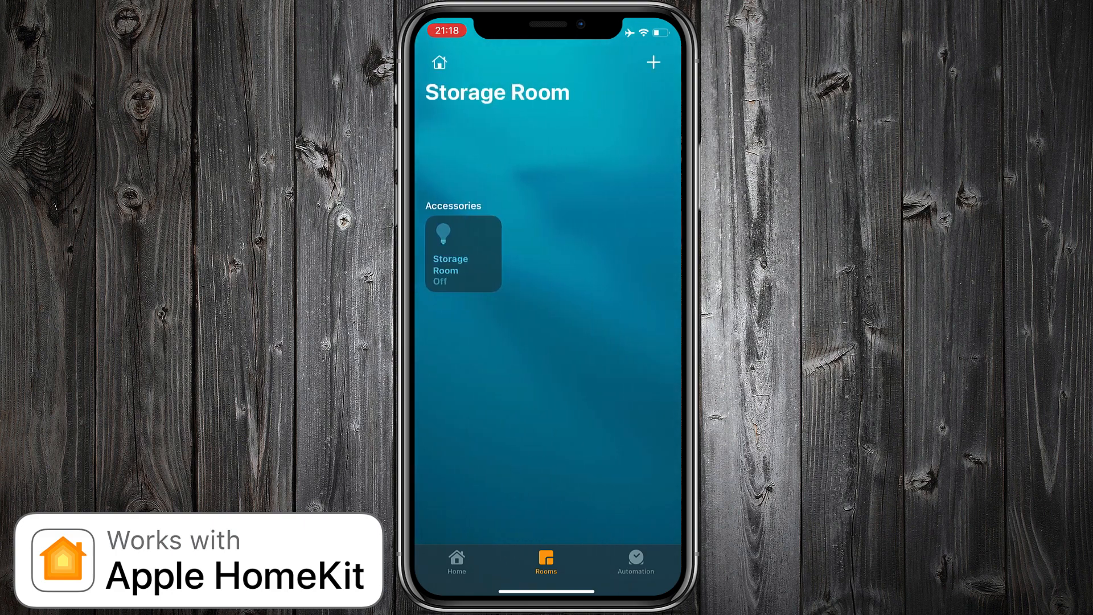
pyautogui.hscroll(5, 548, 308)
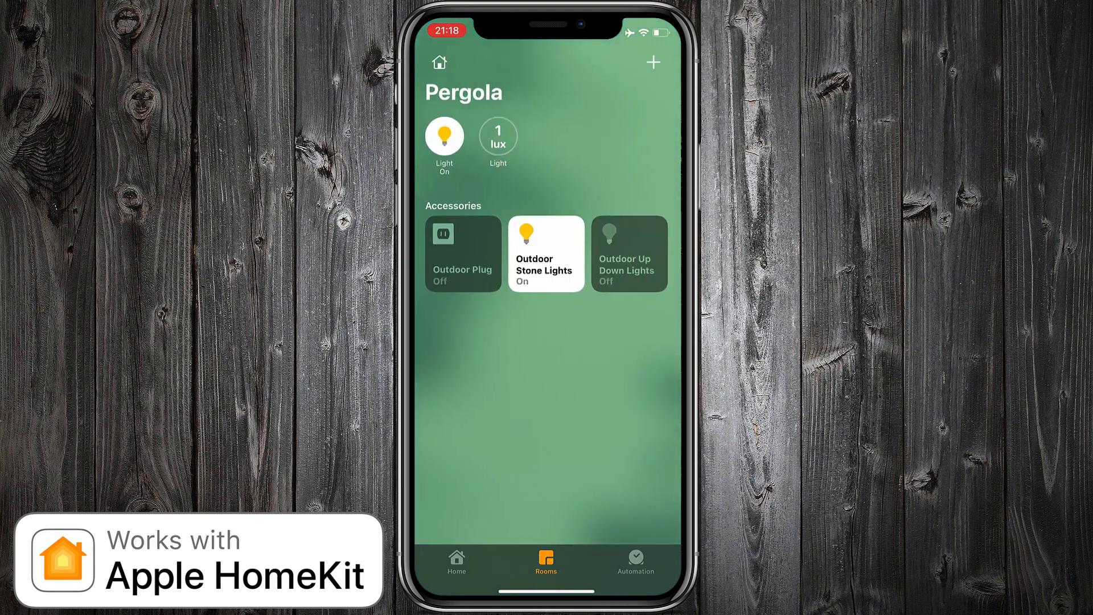
pyautogui.hscroll(5, 548, 307)
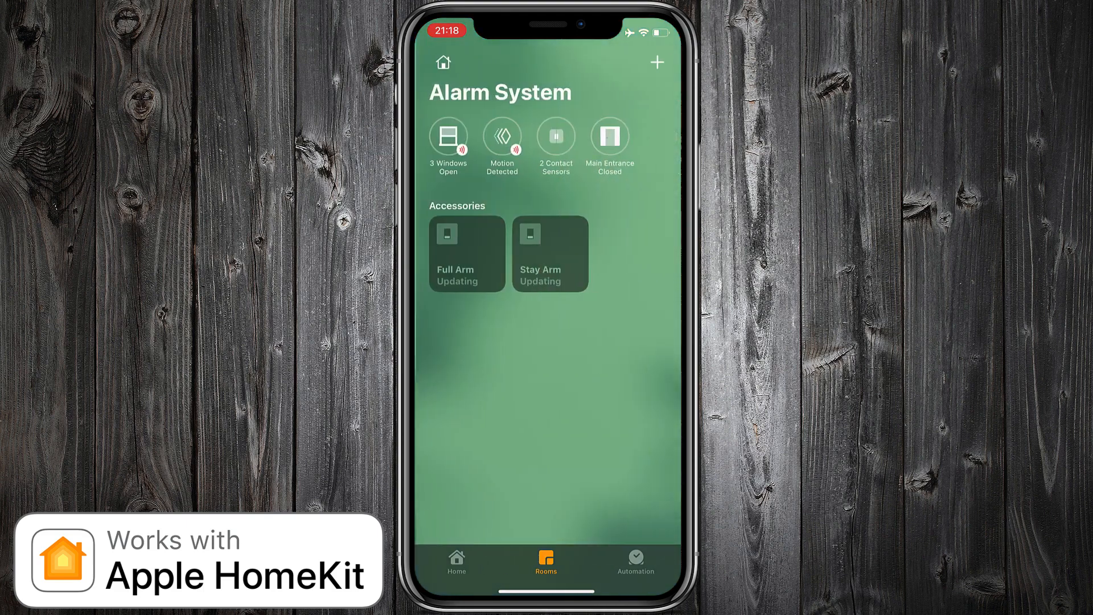
# Step: Check the status of the individual window sensors and motion detectors in the Alarm System room
pyautogui.click(445, 137)
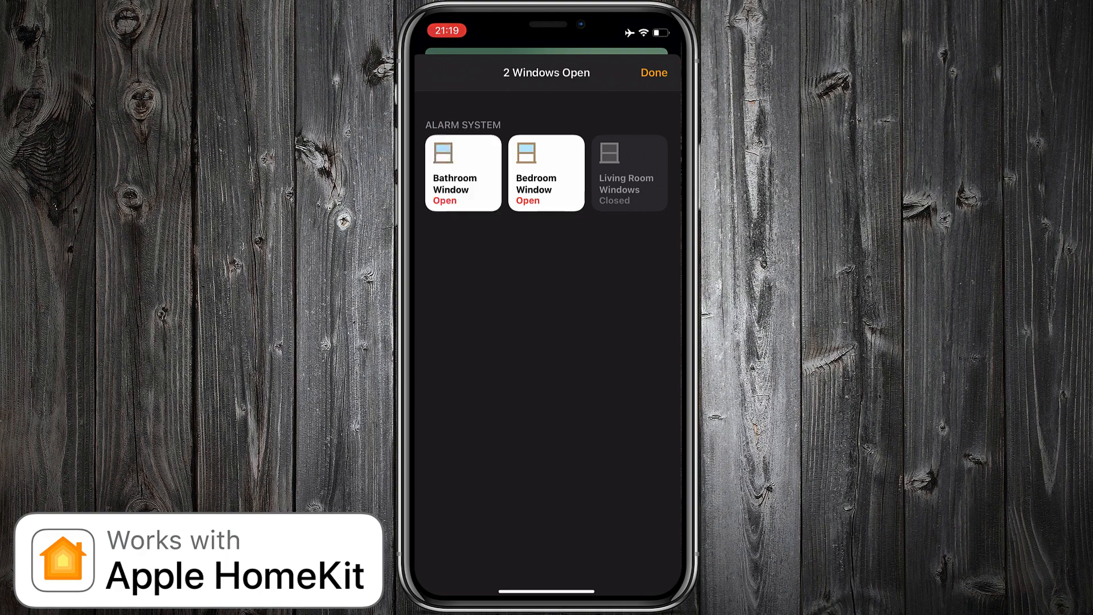
pyautogui.click(654, 72)
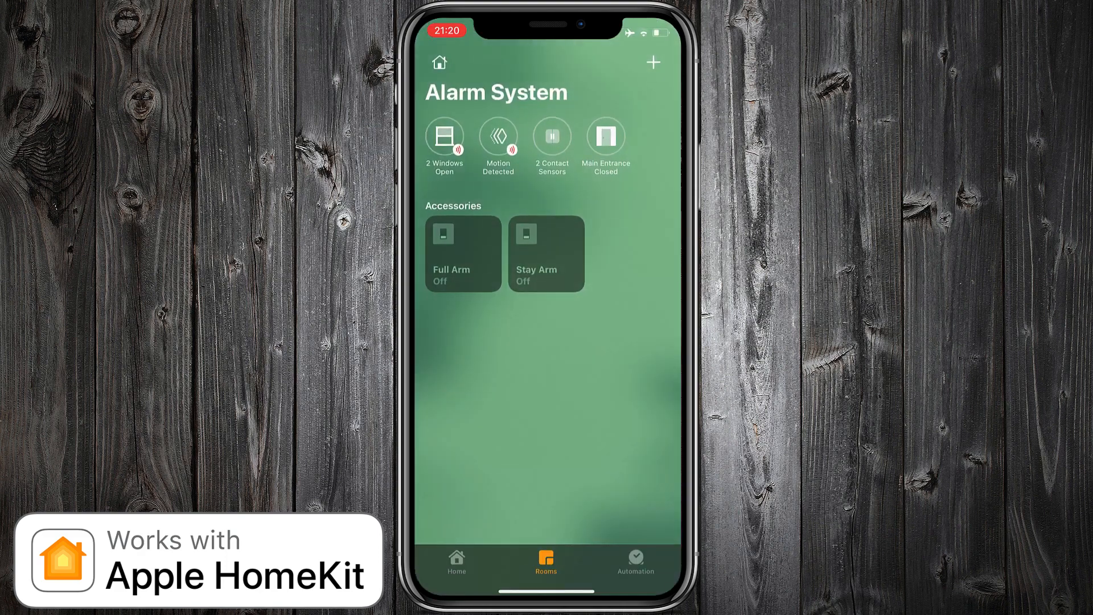
pyautogui.click(499, 137)
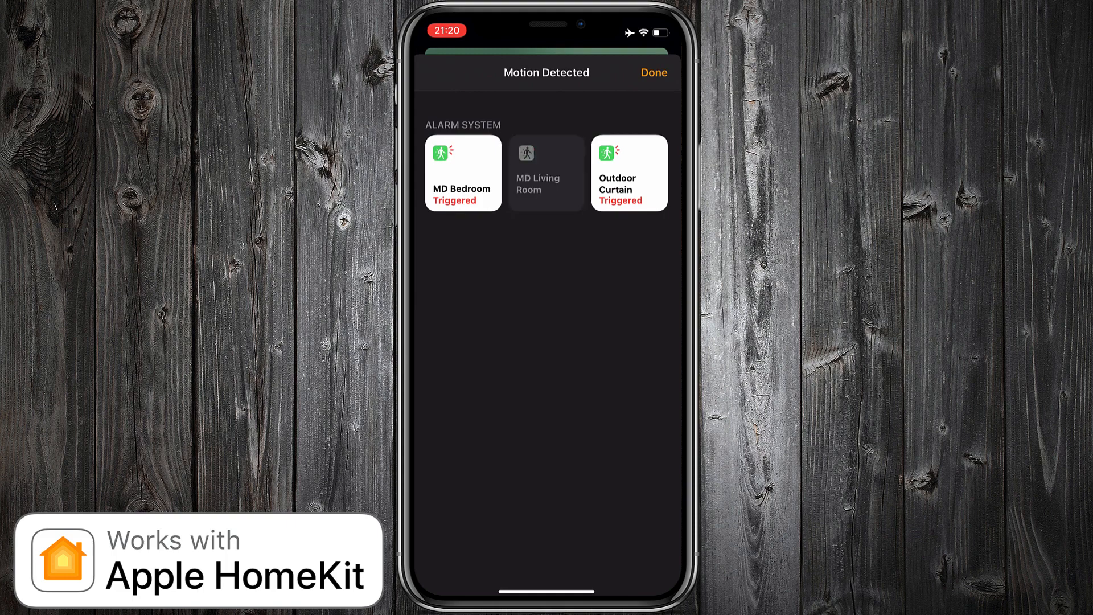
pyautogui.click(654, 72)
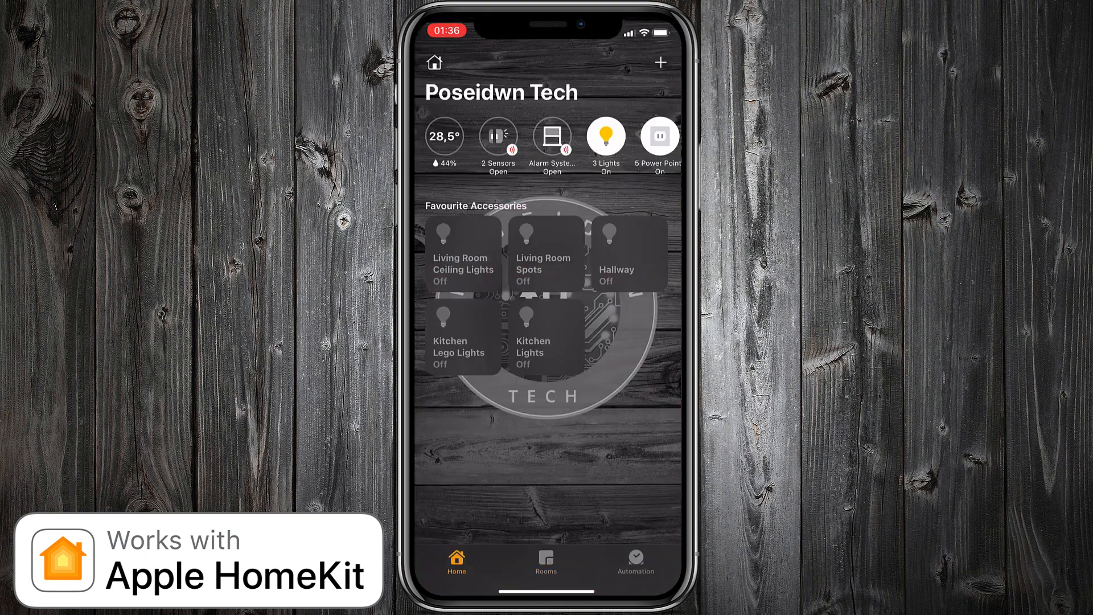
# Step: Turn off the phone's Wi-Fi so that the home is controlled over mobile data, and return to the home overview
pyautogui.moveTo(652, 28); pyautogui.dragTo(643, 240)
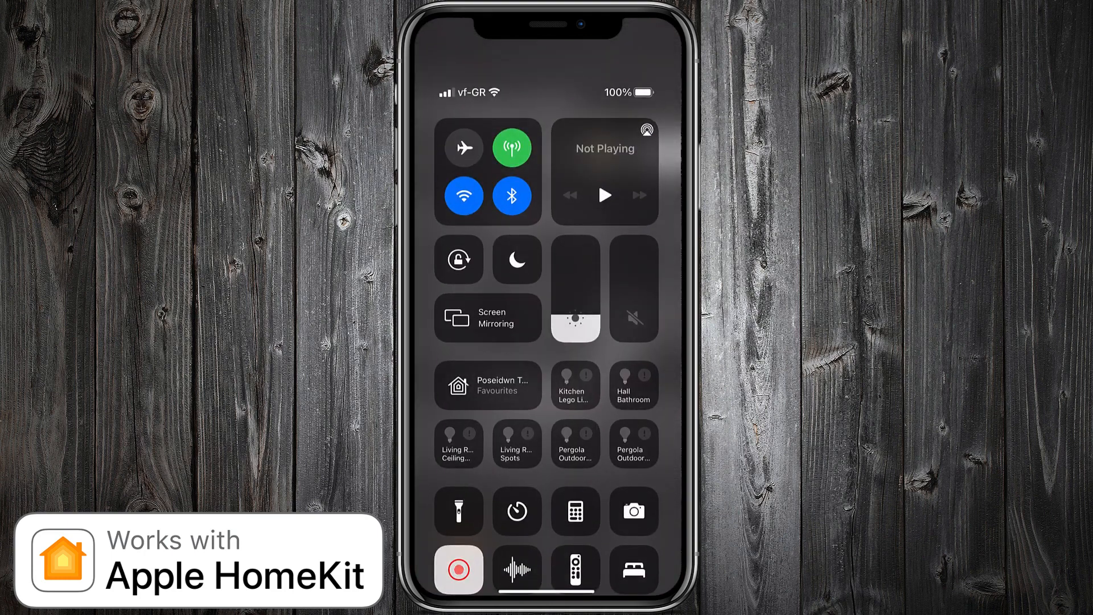
pyautogui.click(464, 195)
pyautogui.moveTo(546, 587); pyautogui.dragTo(547, 398)
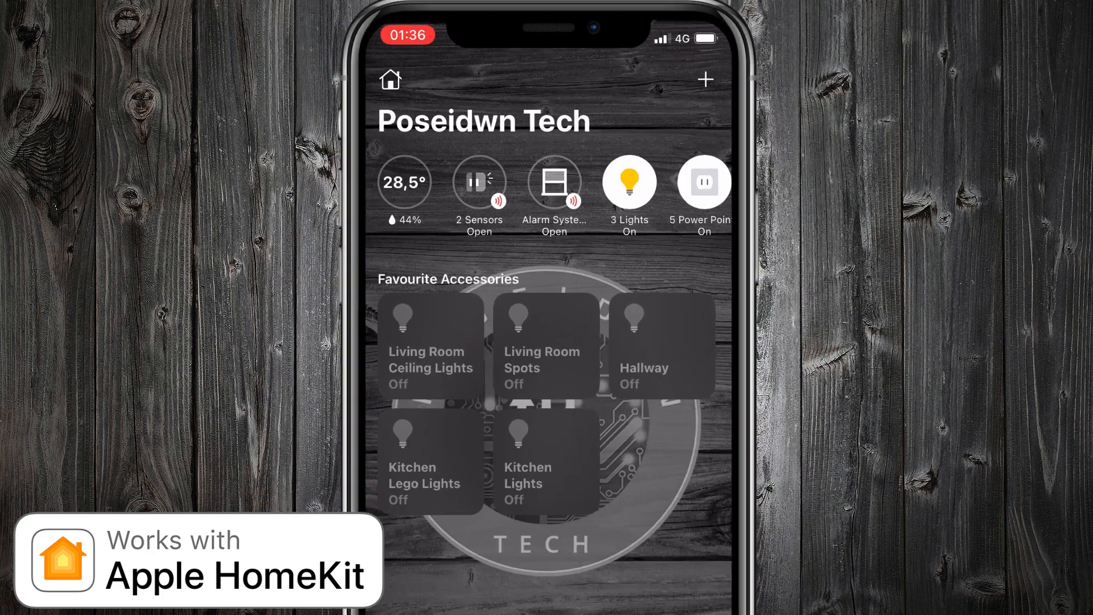
# Step: Set the Kitchen Lights to 100% brightness and close their brightness control
pyautogui.click(547, 338)
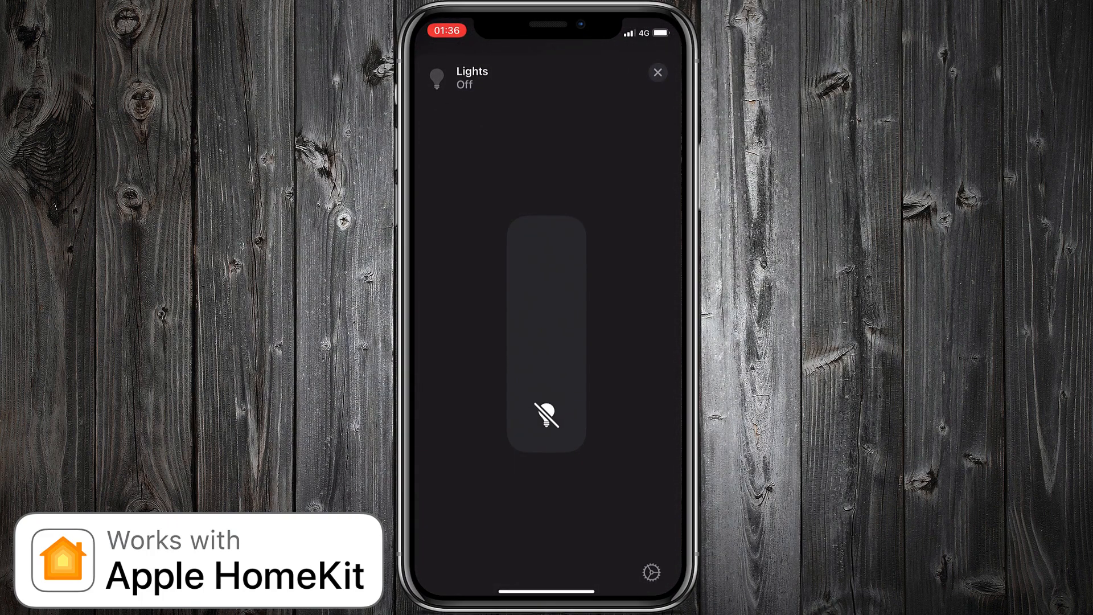
pyautogui.moveTo(547, 447); pyautogui.dragTo(547, 210)
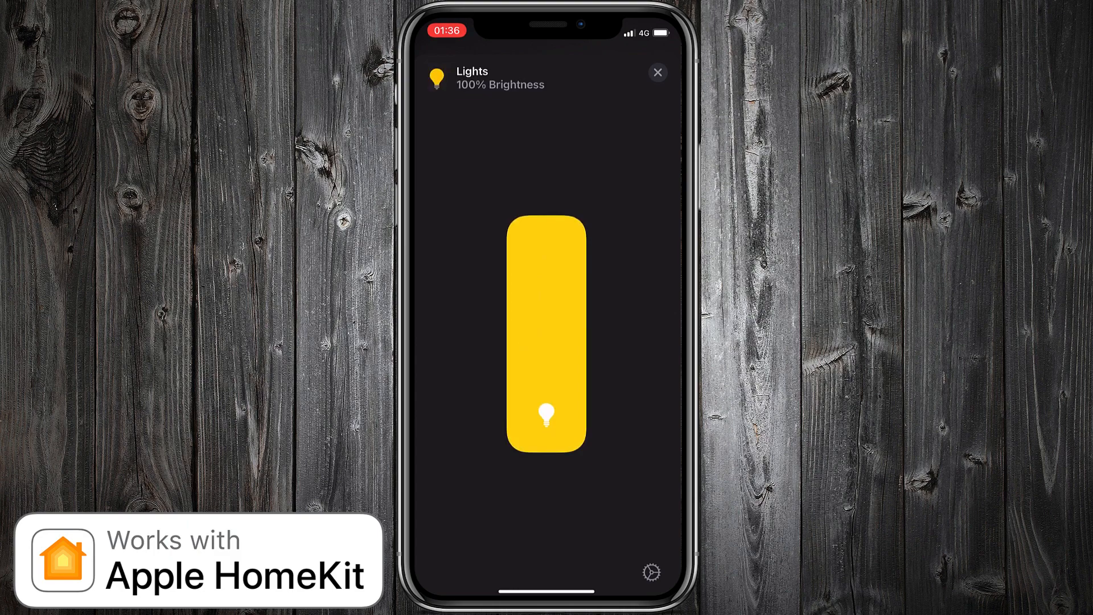
pyautogui.click(658, 73)
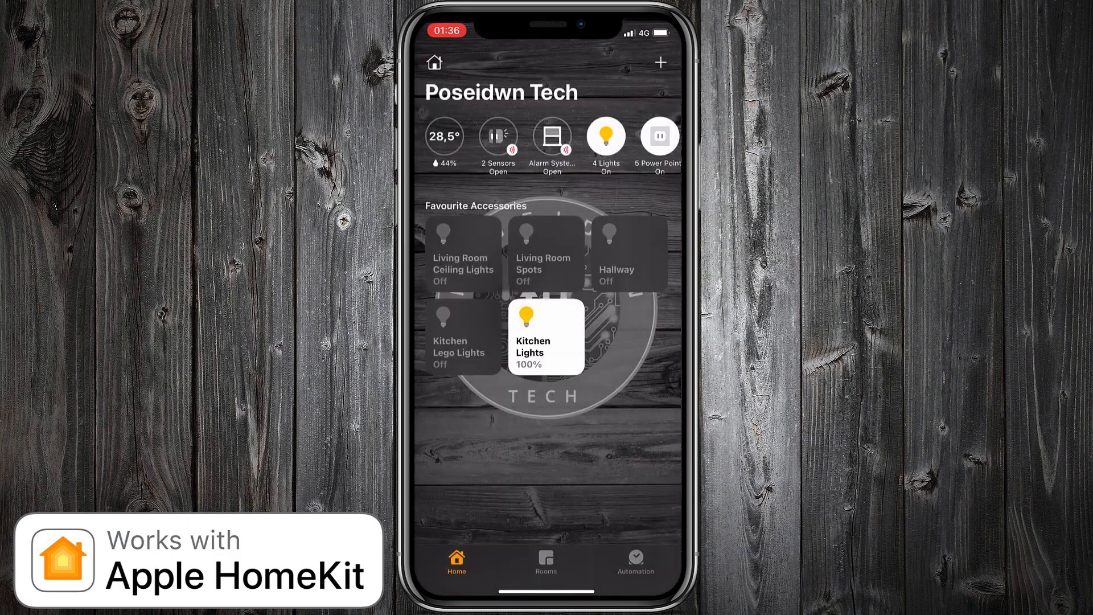
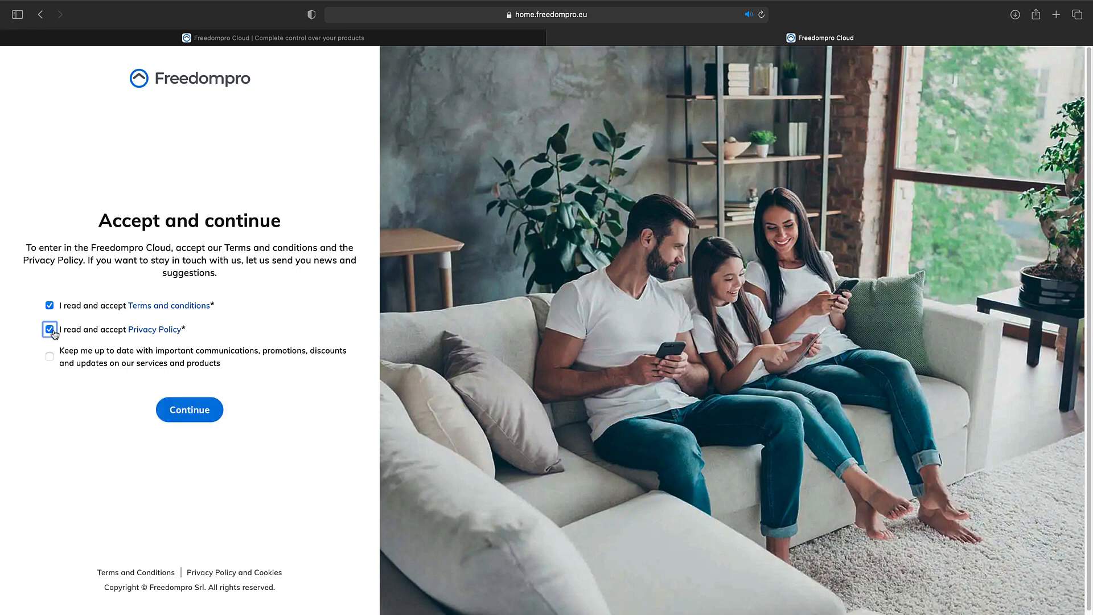
# Step: Opt in to product communications, then start pairing the found ESKN01 device under the name Poseidwn_Tech
pyautogui.click(50, 357)
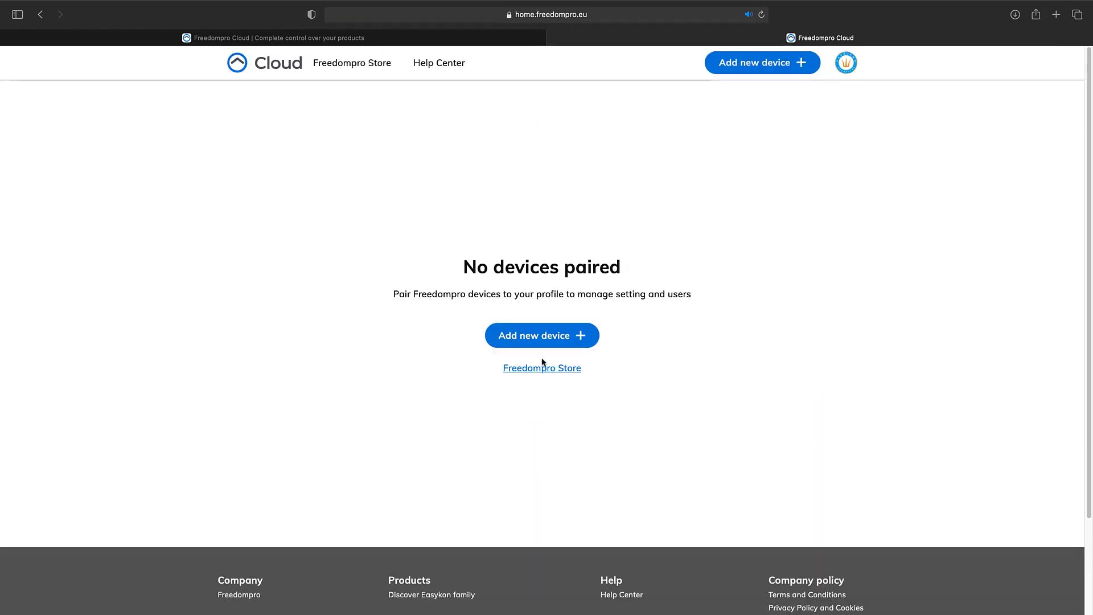
pyautogui.click(542, 341)
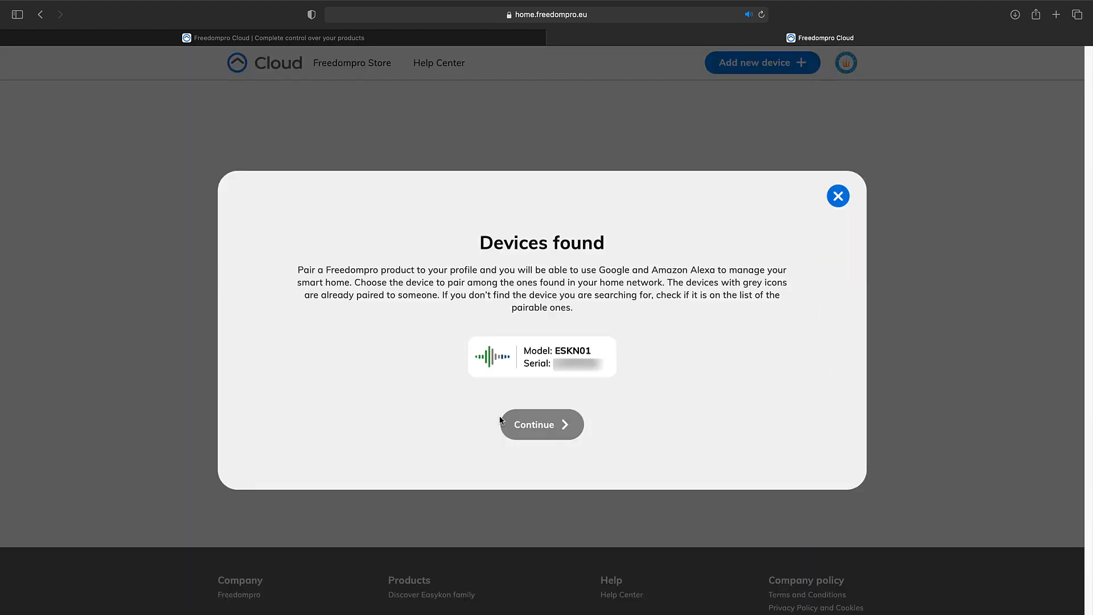
pyautogui.click(527, 358)
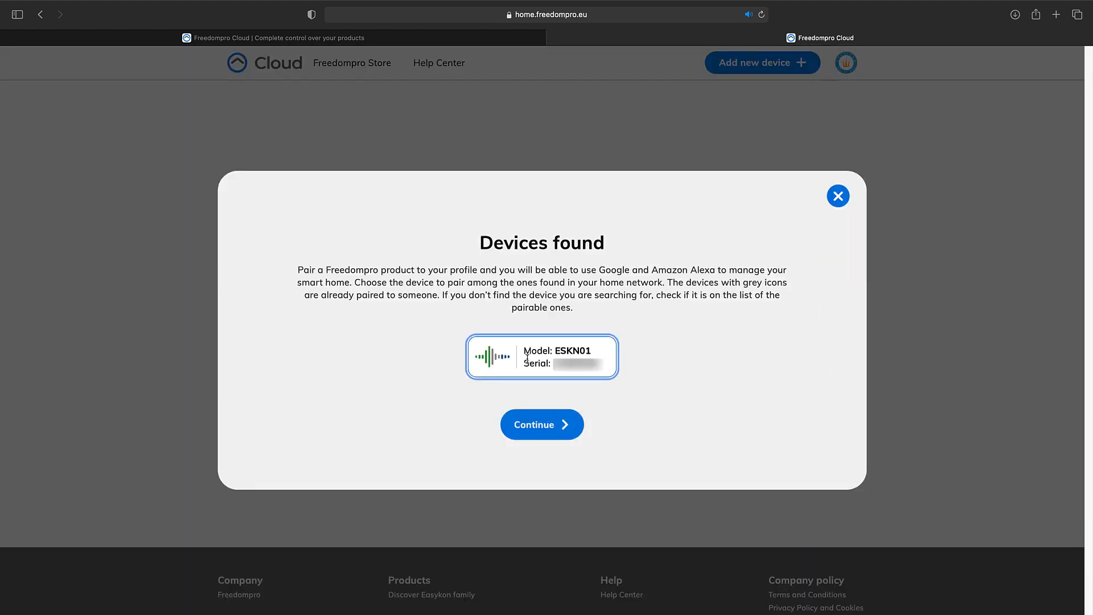
pyautogui.click(544, 425)
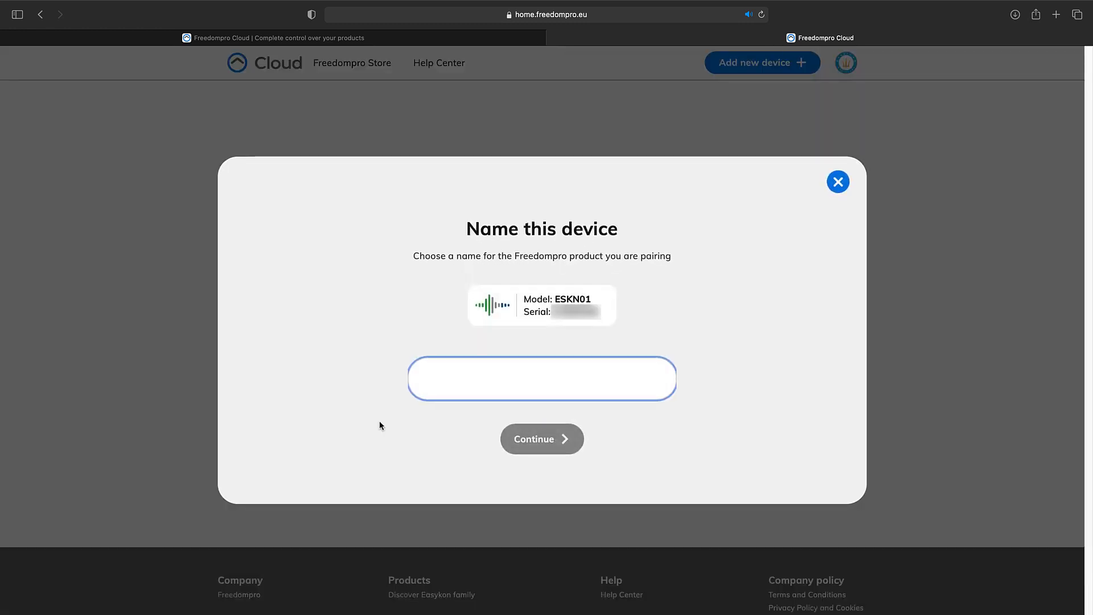
pyautogui.write('Poseidwn_Tech')
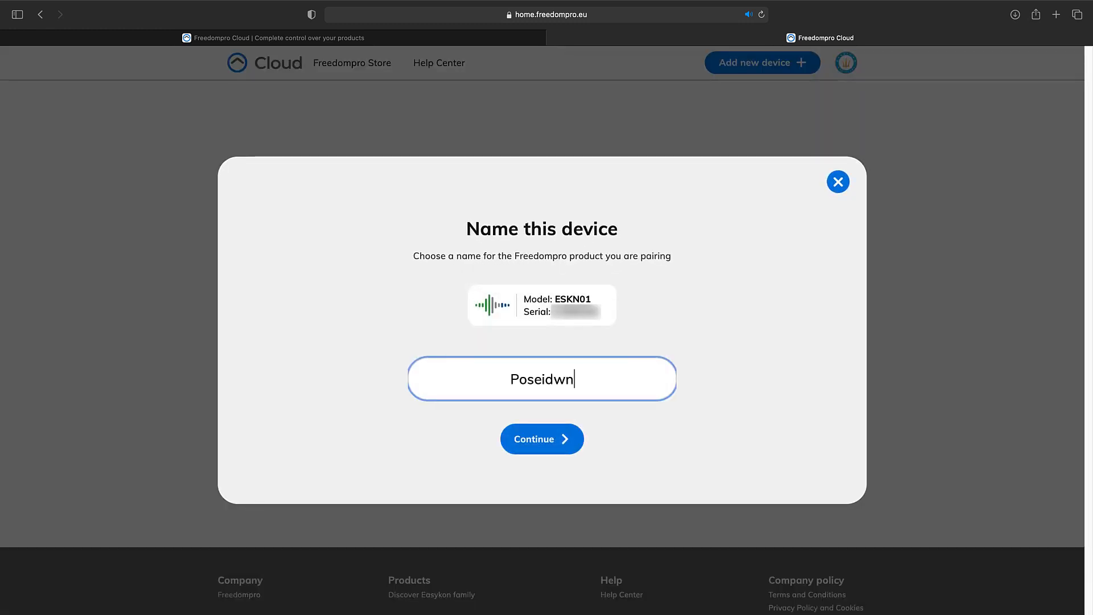
pyautogui.click(507, 440)
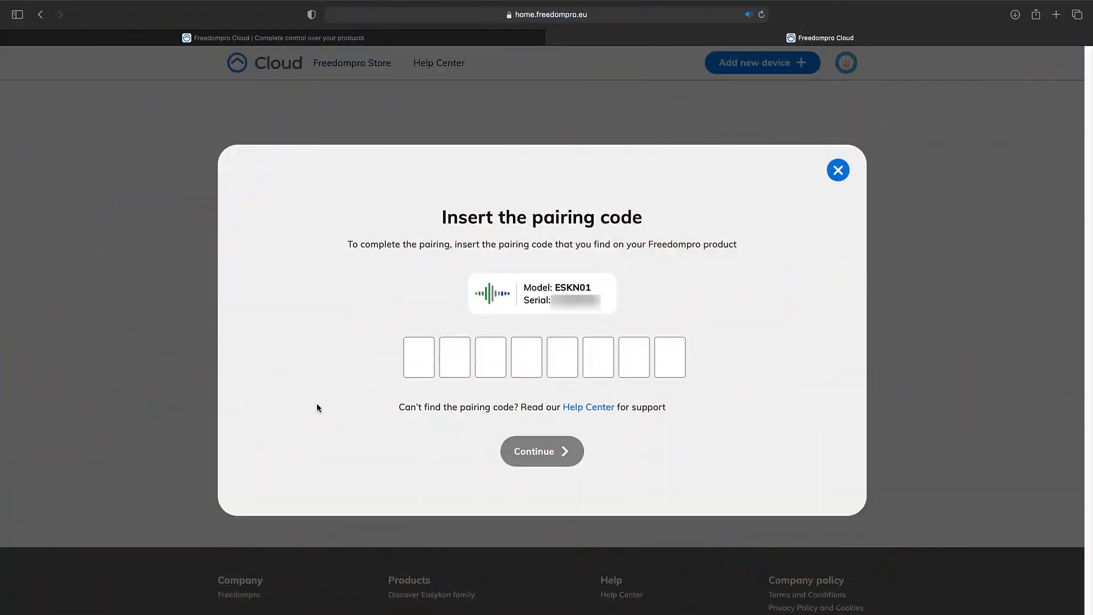
# Step: Enter the device's pairing code and finish the pairing procedure
pyautogui.click(420, 350)
pyautogui.write('11111111')
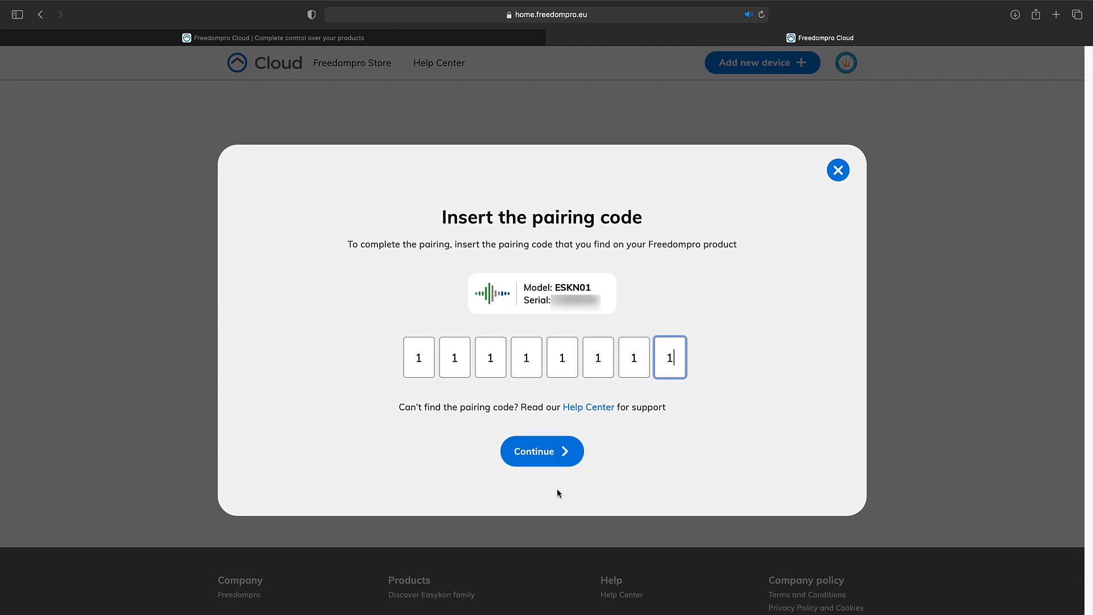
pyautogui.click(558, 464)
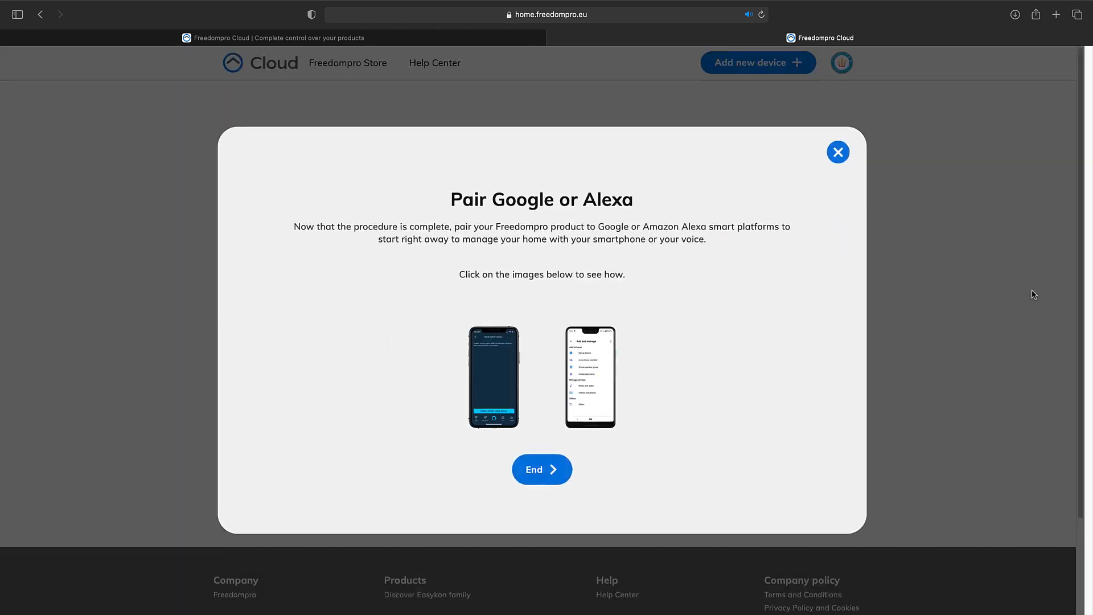
pyautogui.click(543, 471)
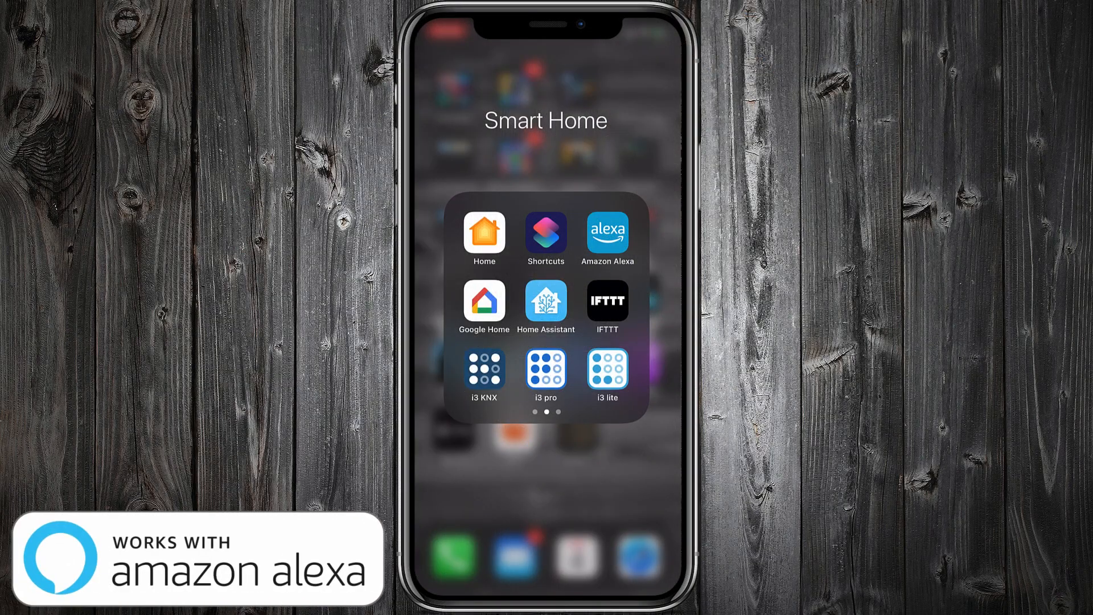
# Step: Switch to the Amazon Alexa app, search its skills for freedompro and open the Freedompro skill
pyautogui.click(608, 232)
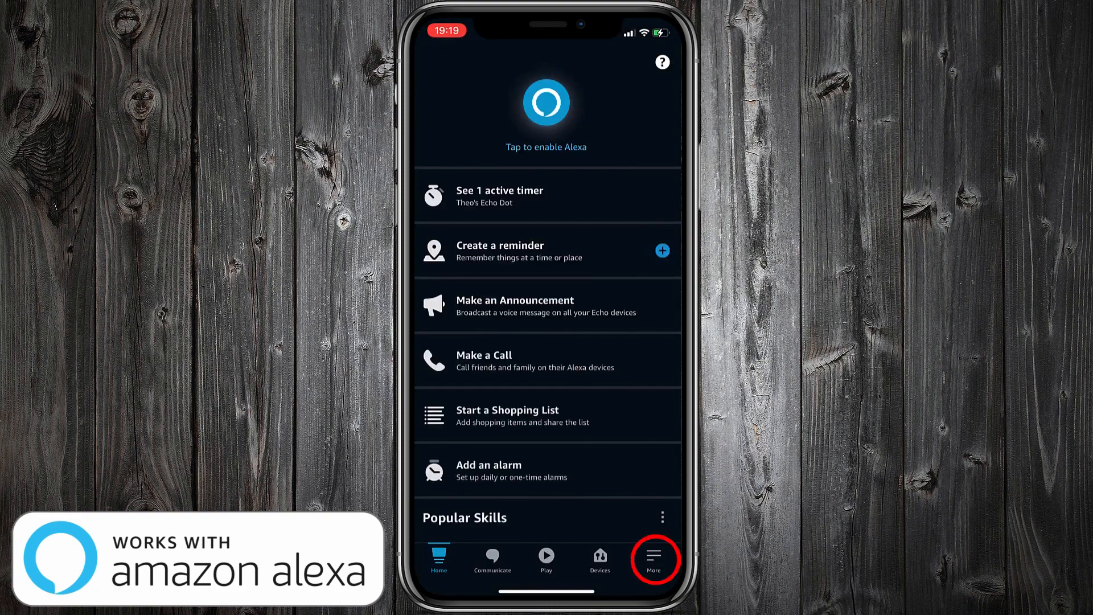
pyautogui.click(654, 558)
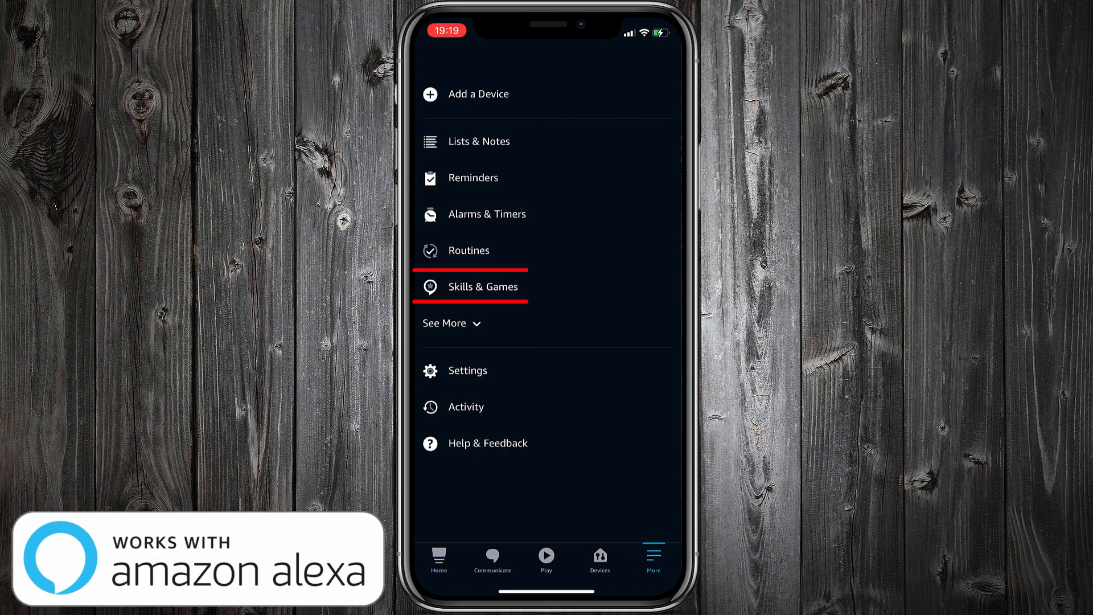
pyautogui.click(483, 287)
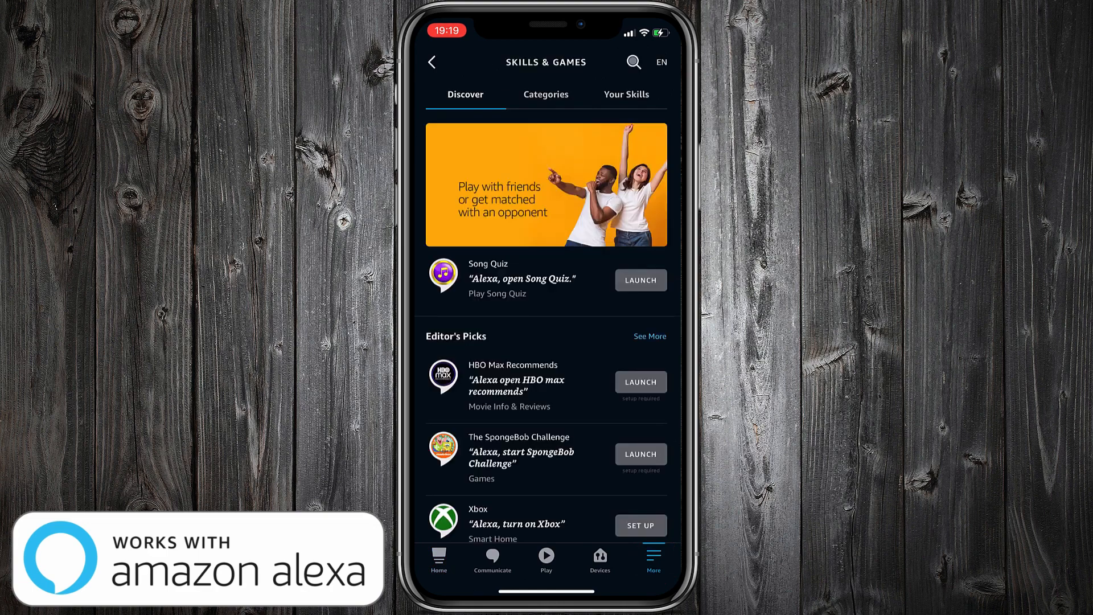
pyautogui.click(634, 61)
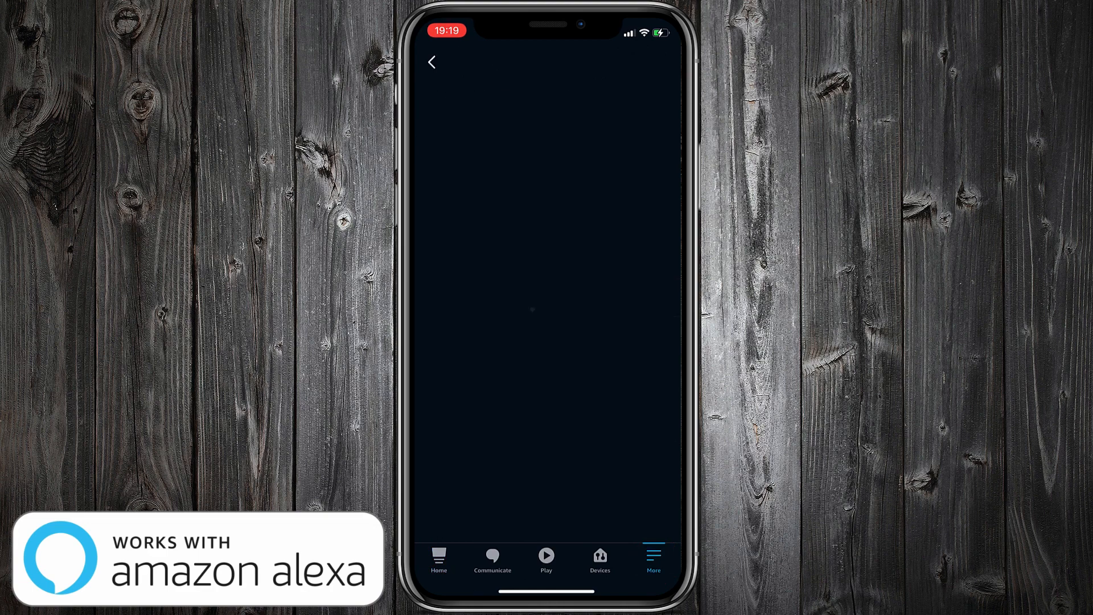
pyautogui.write('freedompro')
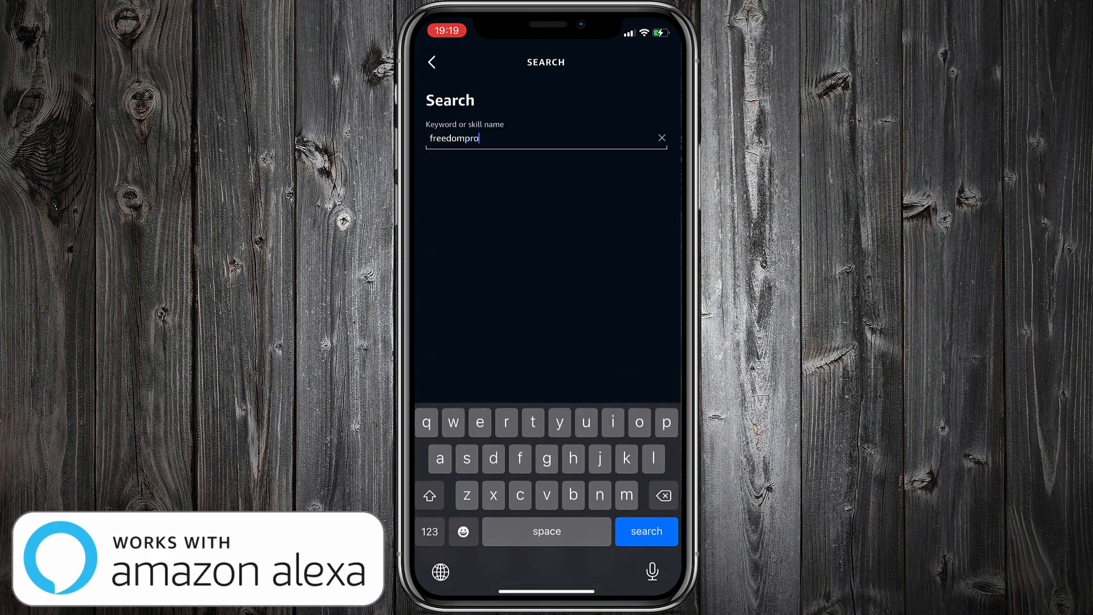
pyautogui.press('Return')
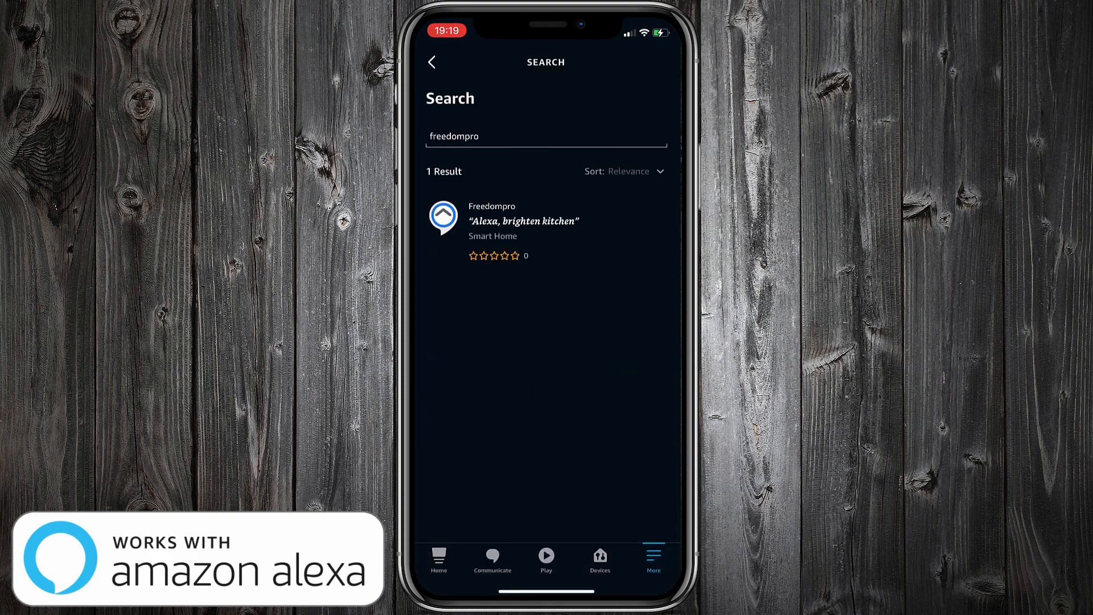
pyautogui.click(523, 221)
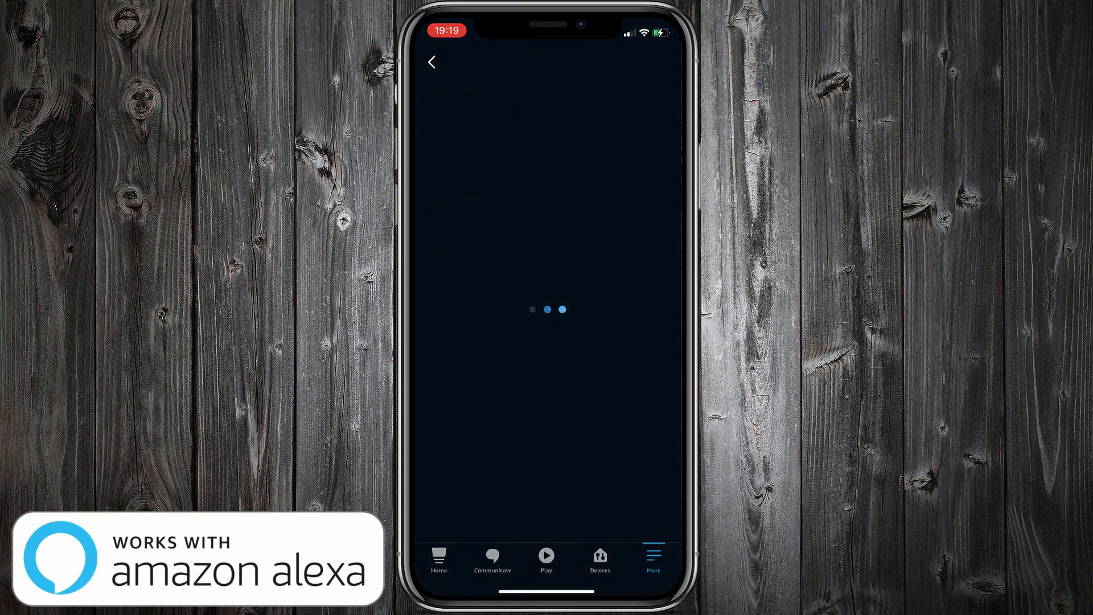
# Step: Enable the Freedompro skill and link the Freedompro Cloud account by signing in with Google
pyautogui.click(546, 188)
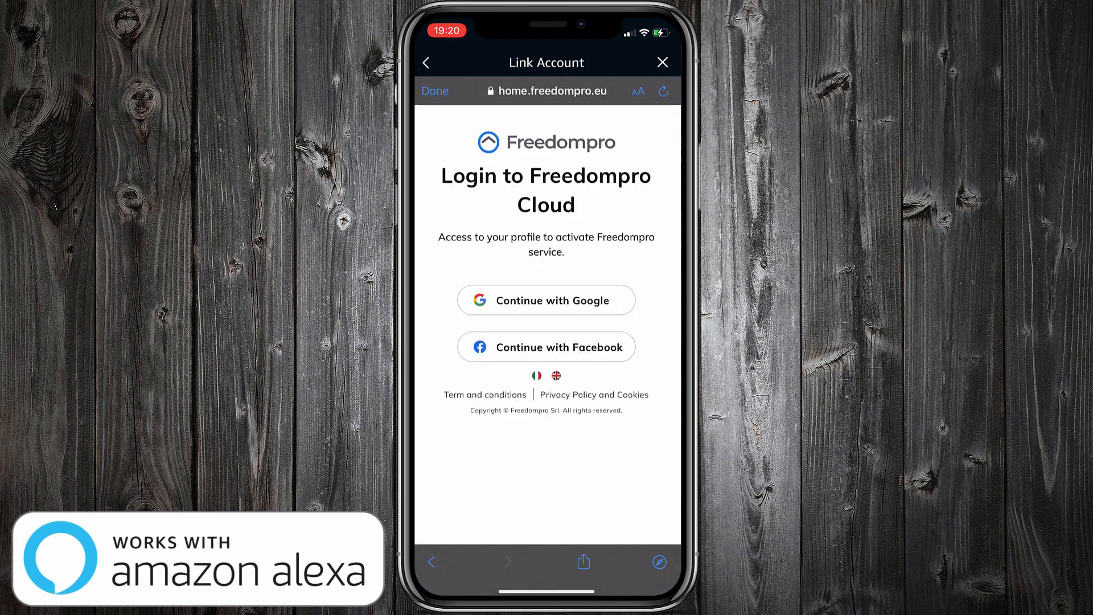
pyautogui.click(546, 300)
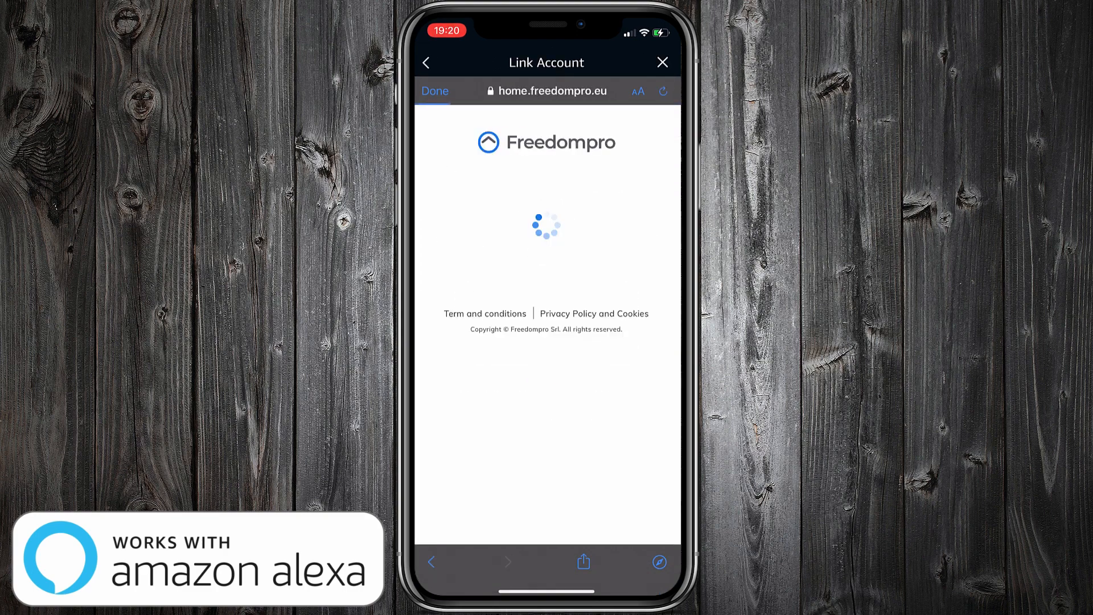
pyautogui.click(546, 432)
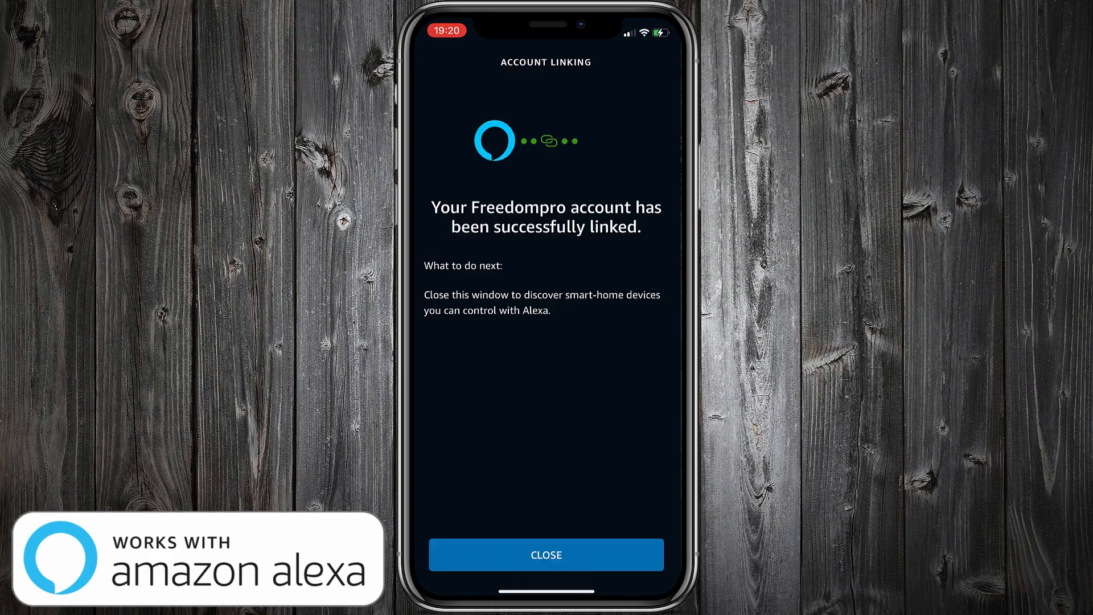
# Step: Close the account linking confirmation, run device discovery in Alexa and view the discovered devices
pyautogui.click(547, 555)
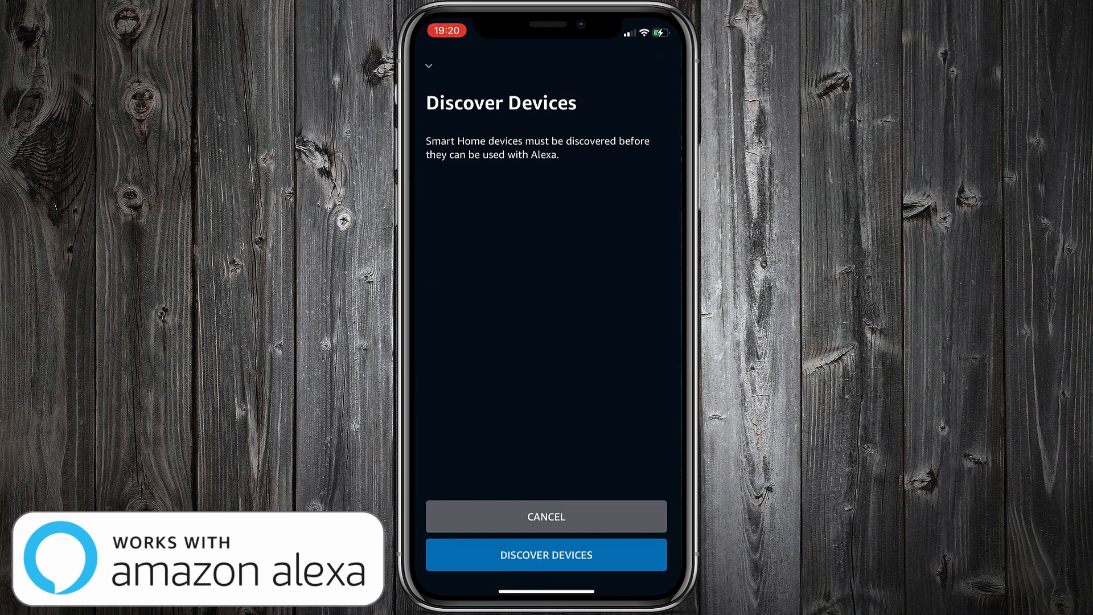
pyautogui.click(547, 555)
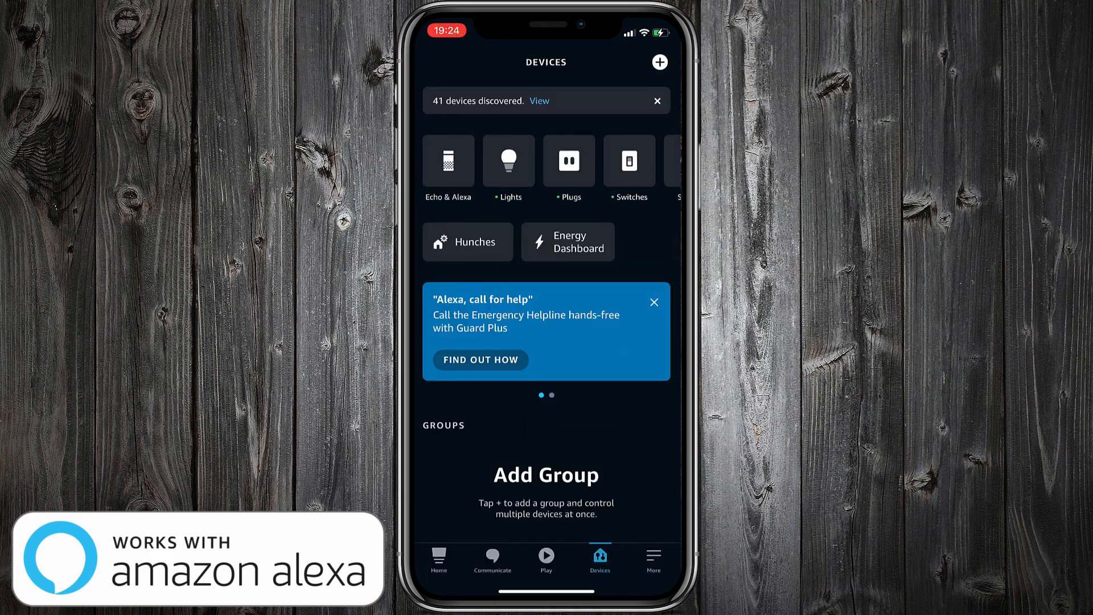
pyautogui.click(540, 101)
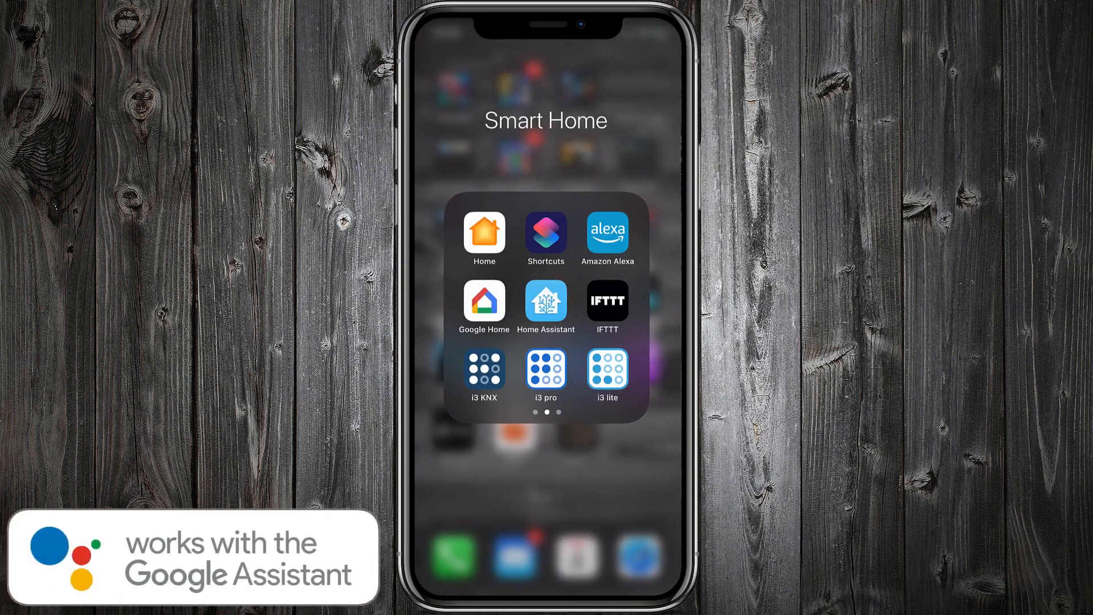
# Step: Switch to the Google Home app and start setting up a device through Works with Google
pyautogui.click(484, 300)
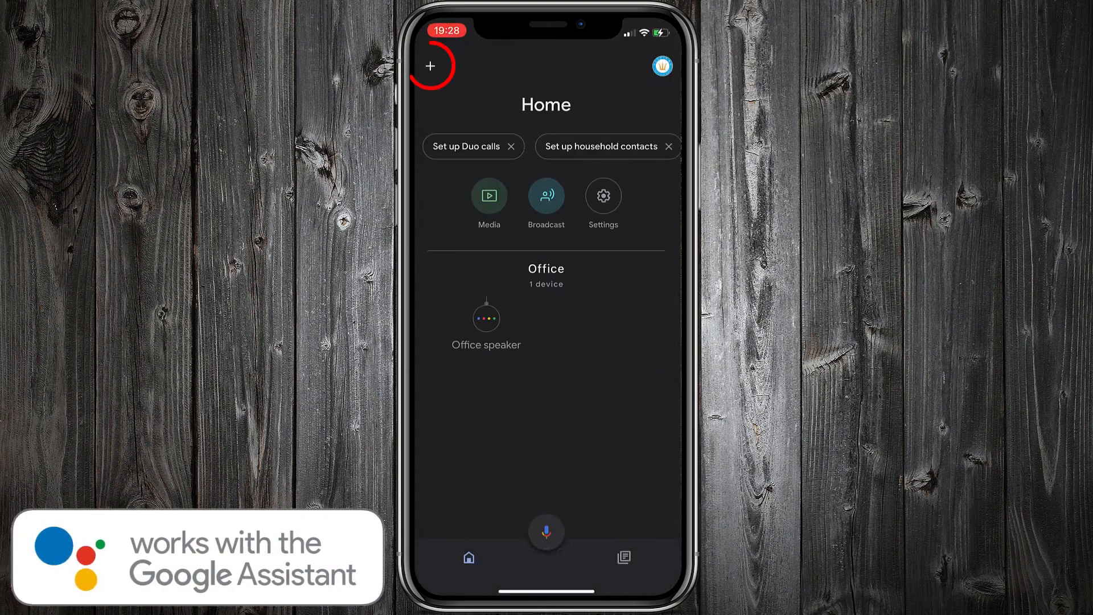
pyautogui.click(430, 66)
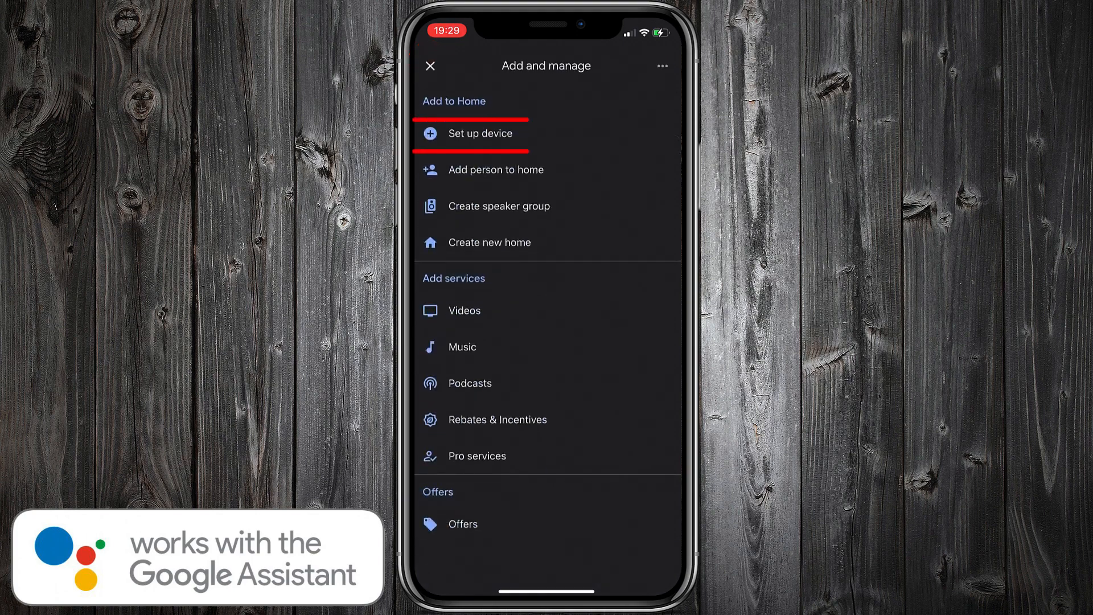
pyautogui.click(481, 134)
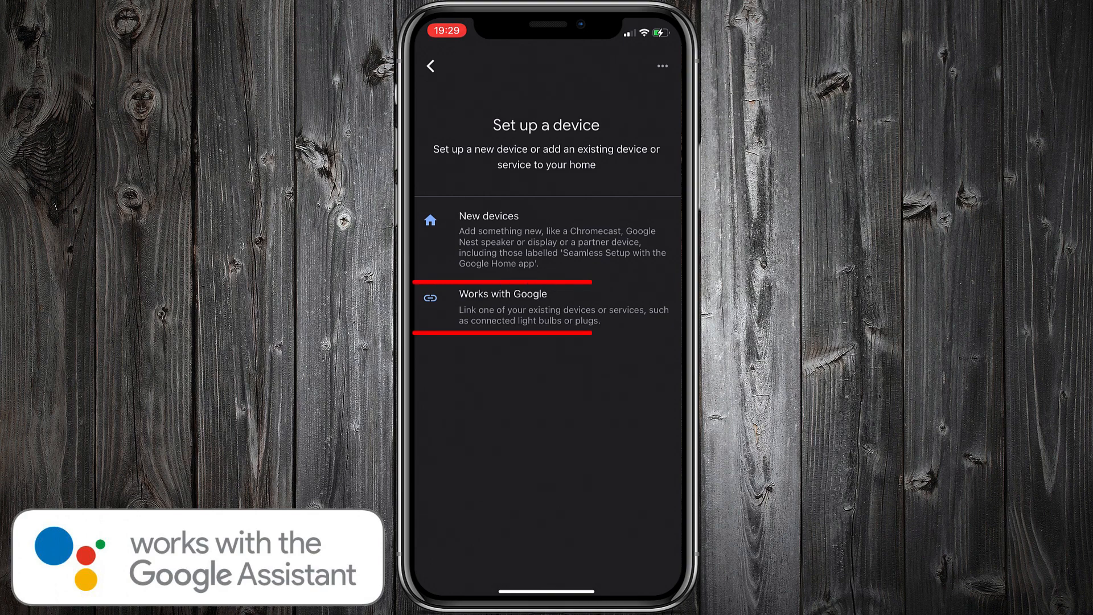
pyautogui.click(503, 294)
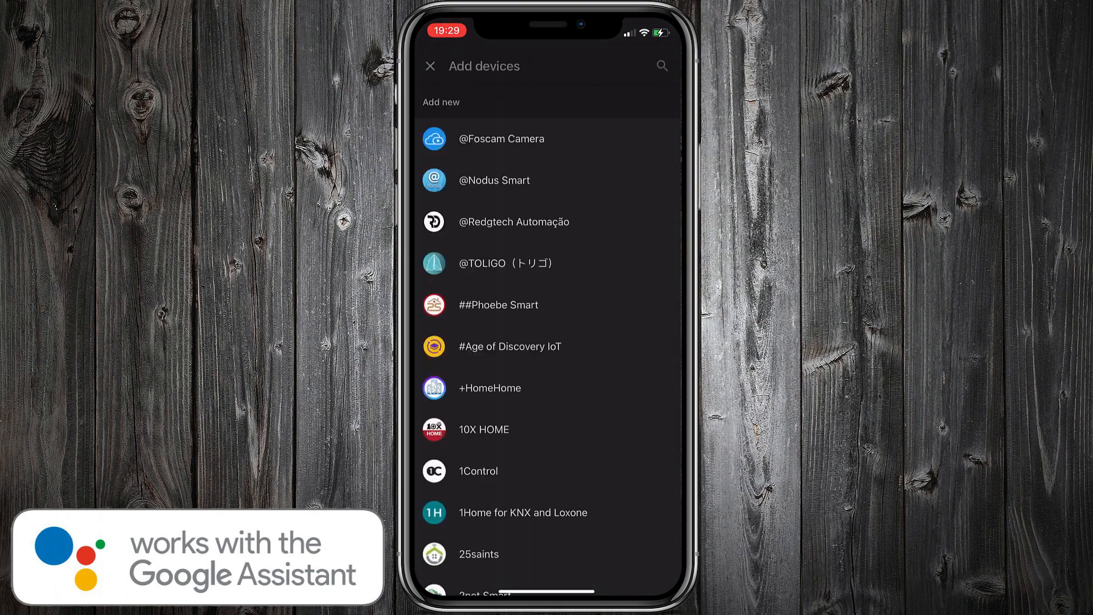
# Step: Find the Freedompro service and link its account with a Google sign-in, allowing Google to control the devices
pyautogui.click(662, 66)
pyautogui.write('Fre')
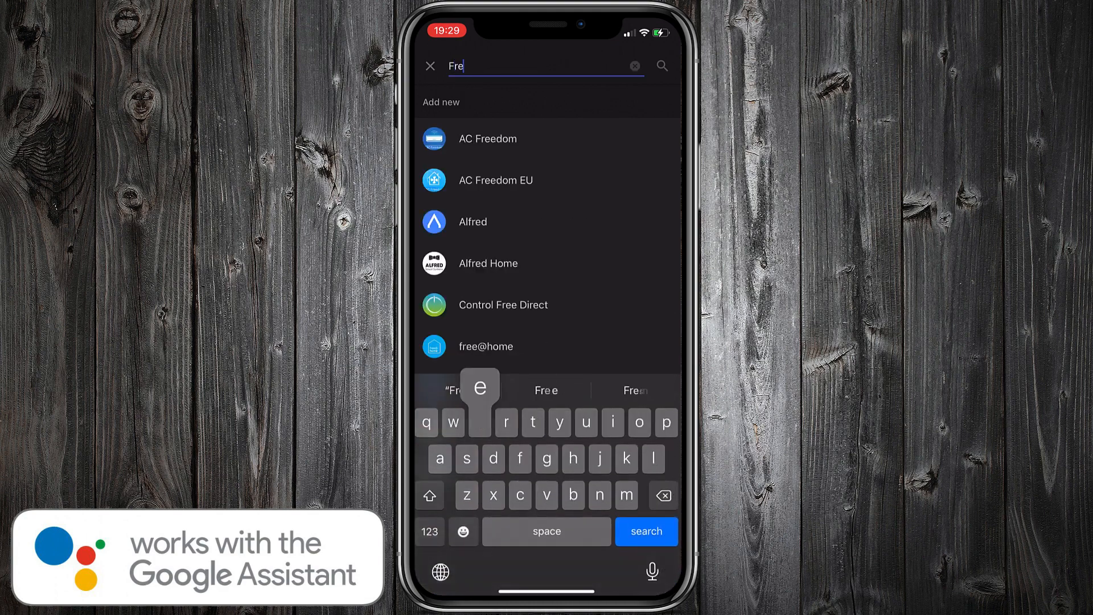
pyautogui.write('edom pro')
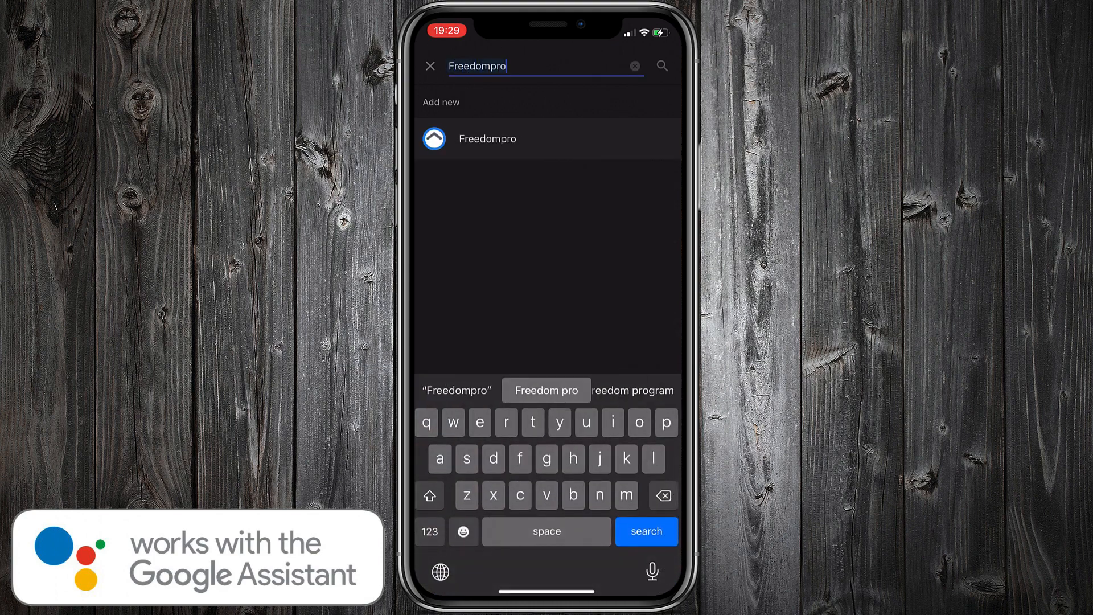
pyautogui.press('Return')
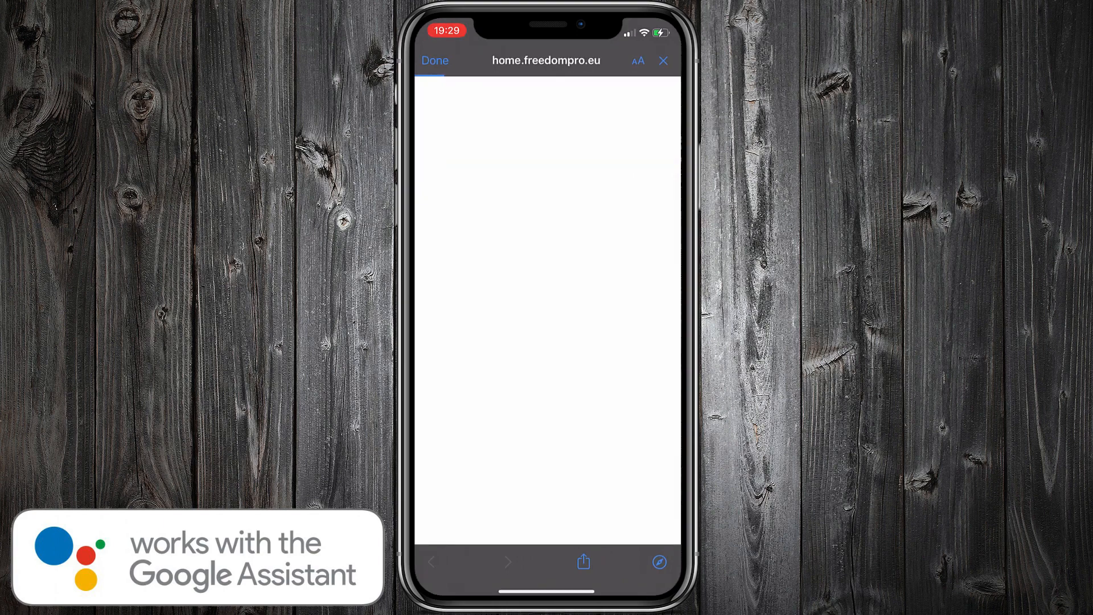
pyautogui.click(547, 272)
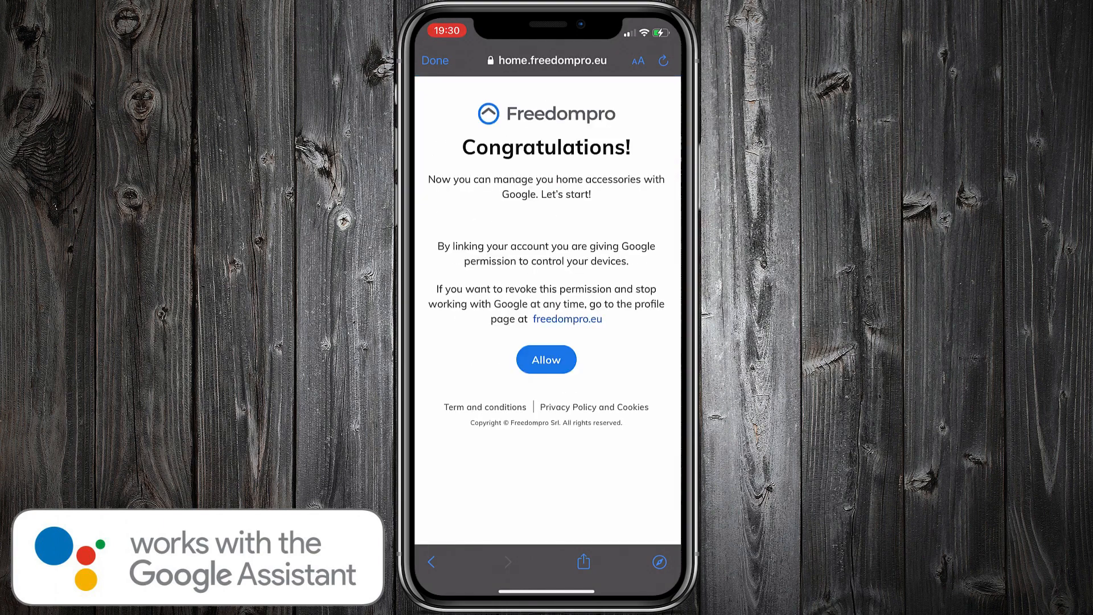
pyautogui.click(546, 359)
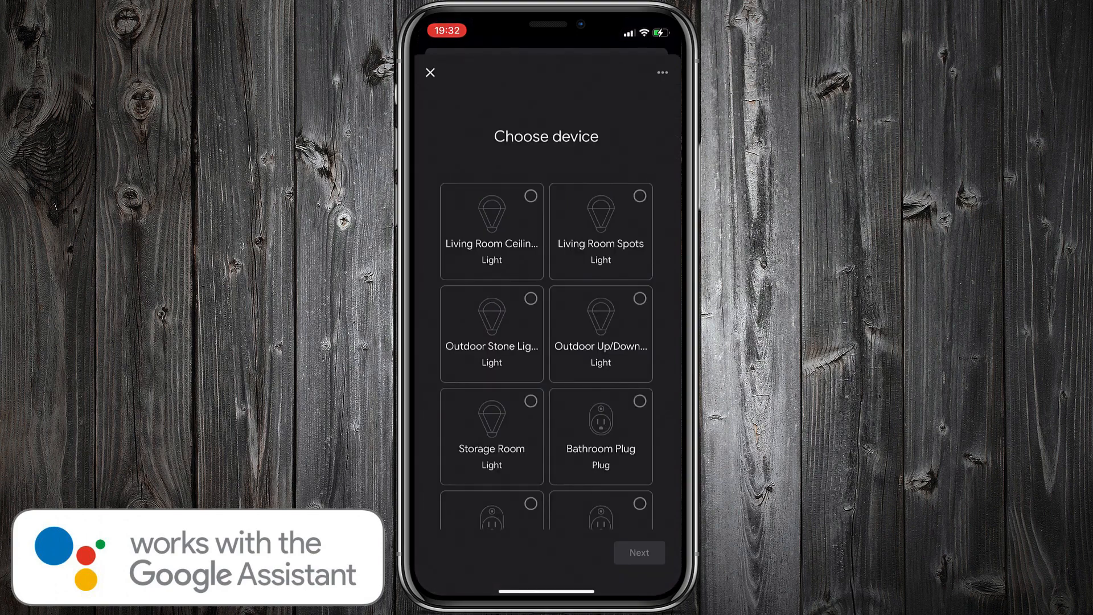
# Step: Add the Living Room Ceiling light to the existing Home and place it in the Living Room
pyautogui.click(492, 232)
pyautogui.click(639, 553)
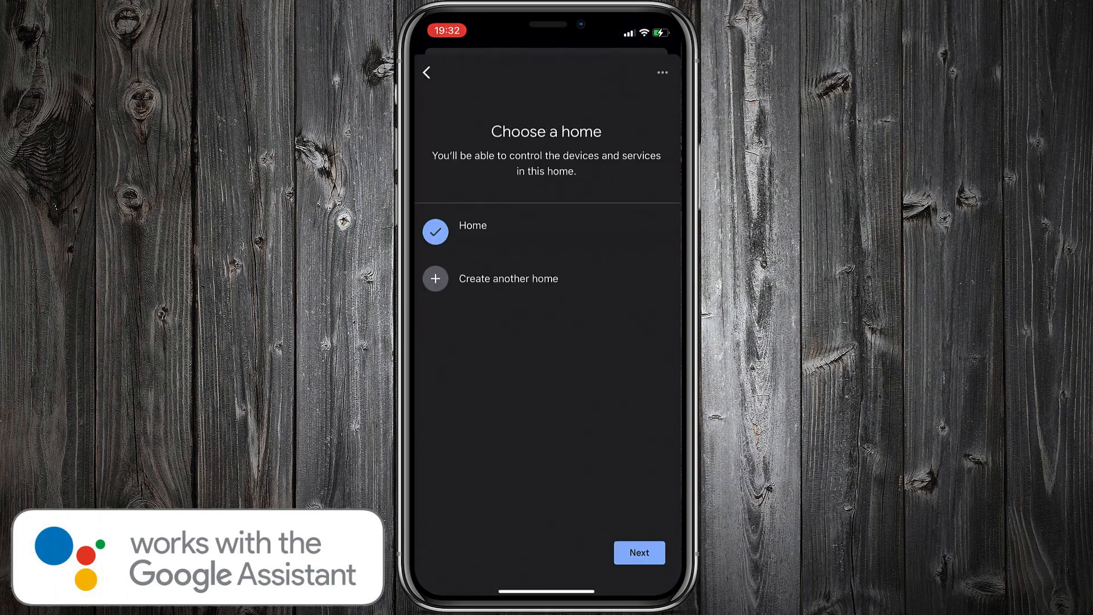
pyautogui.click(639, 553)
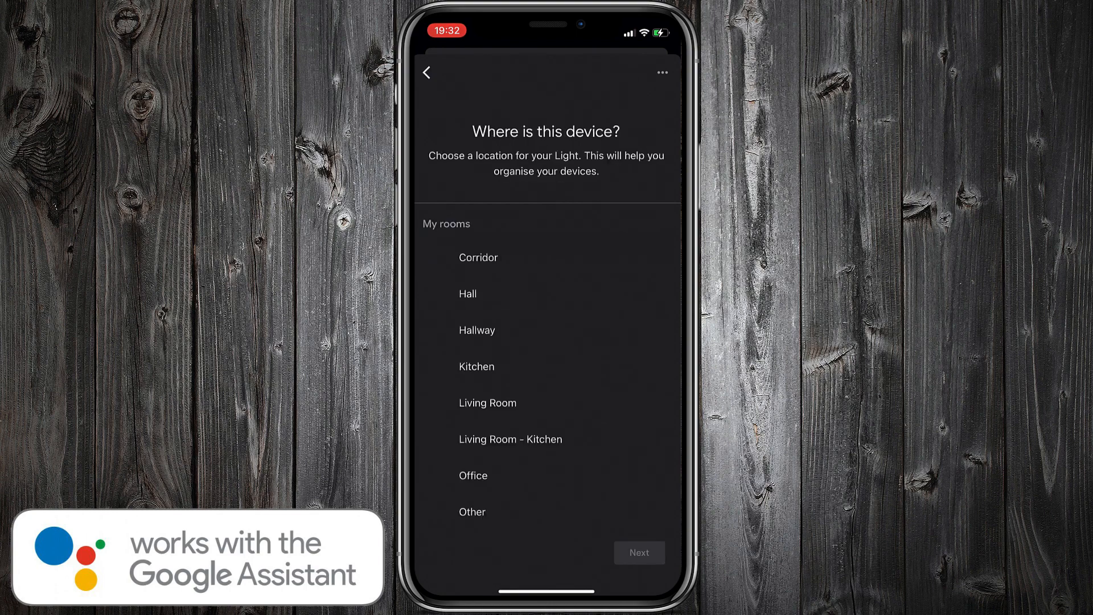
pyautogui.click(488, 403)
pyautogui.click(639, 553)
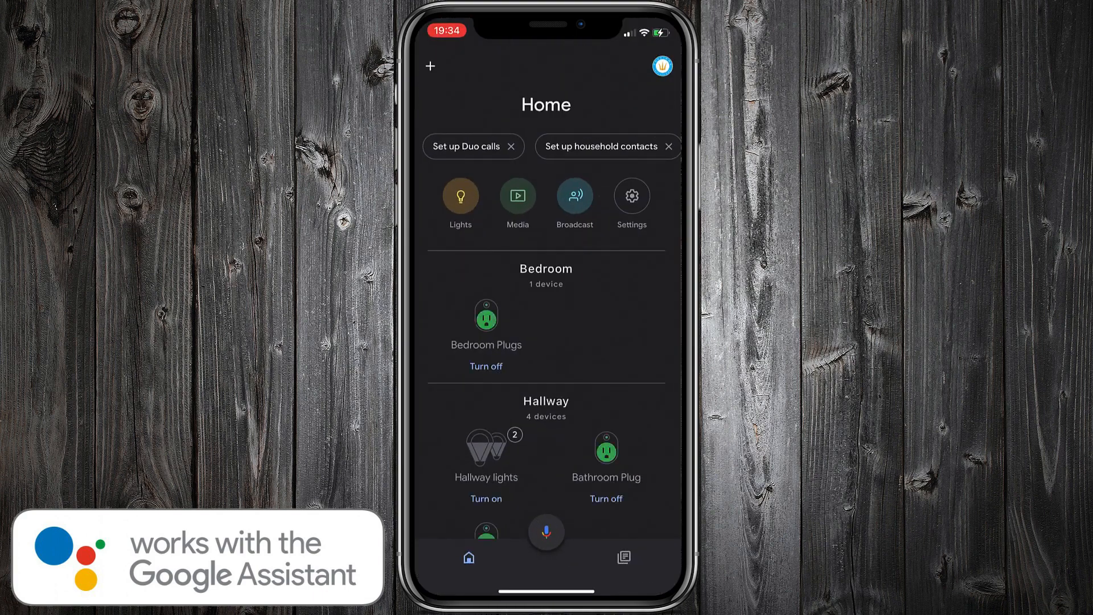
pyautogui.scroll(-4, 547, 296)
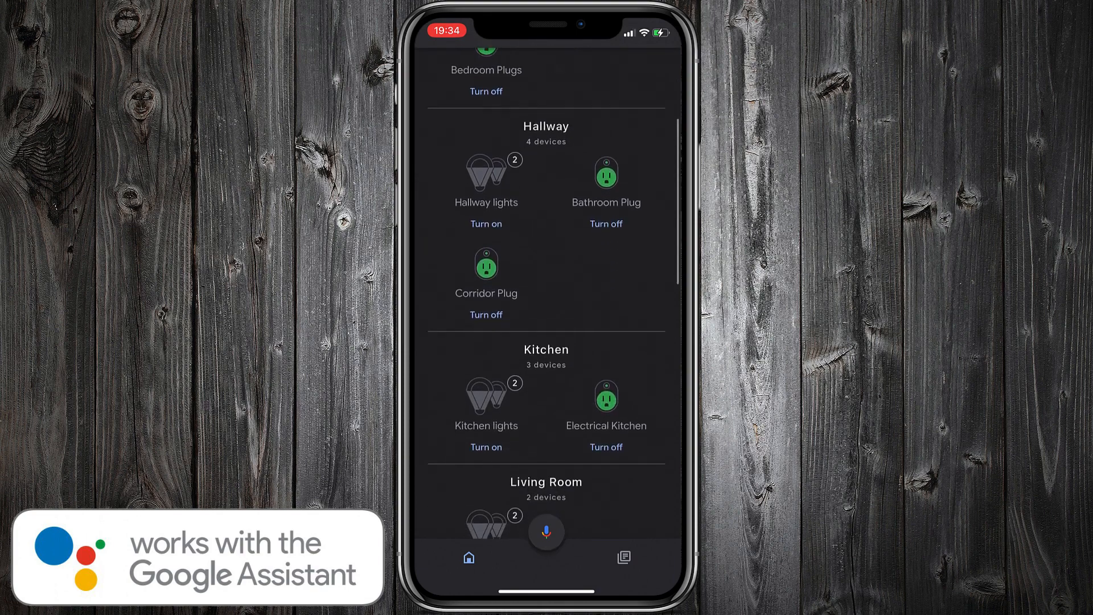
# Step: Look through the rooms and their devices in the Google Home list
pyautogui.scroll(-6, 547, 296)
pyautogui.scroll(-7, 547, 297)
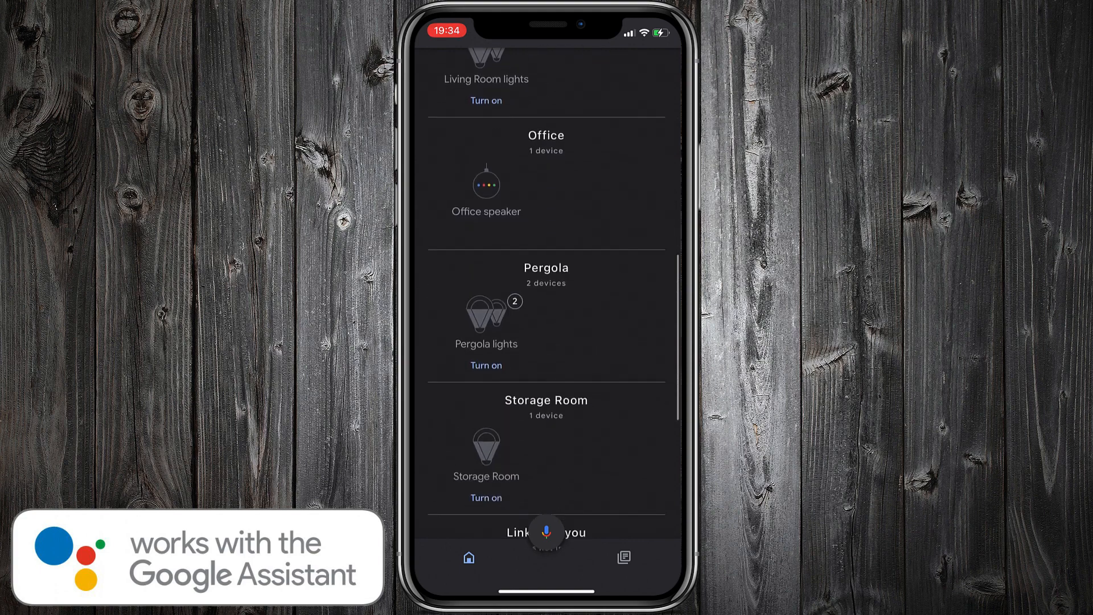
pyautogui.scroll(13, 547, 296)
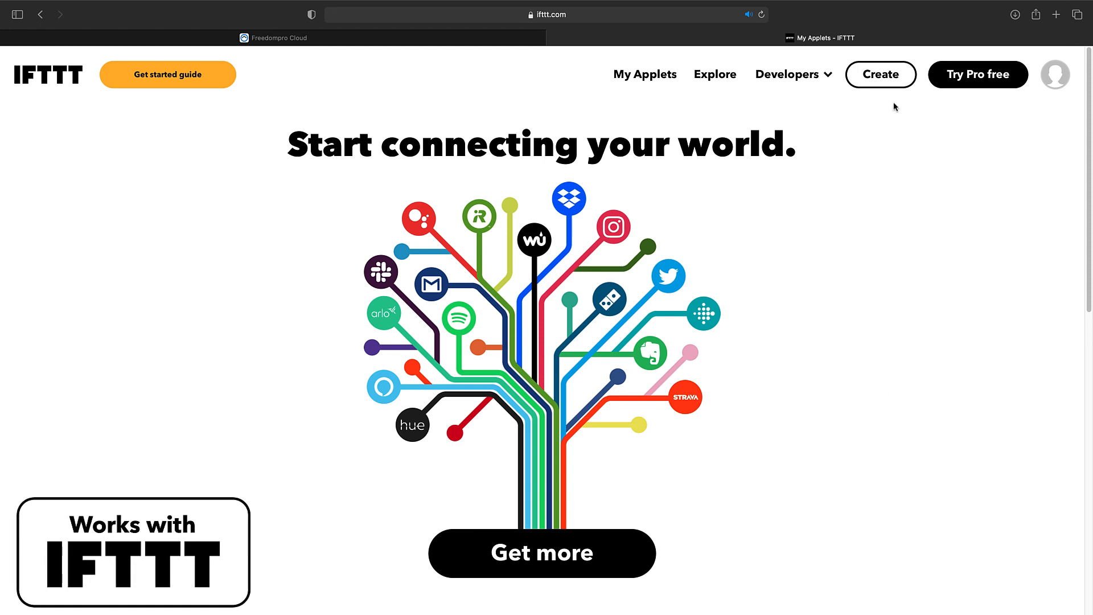
# Step: Switch to IFTTT, open the existing Telegram applet and examine the '#sos' key phrase and Scene_All_Lights scene in its title
pyautogui.click(887, 88)
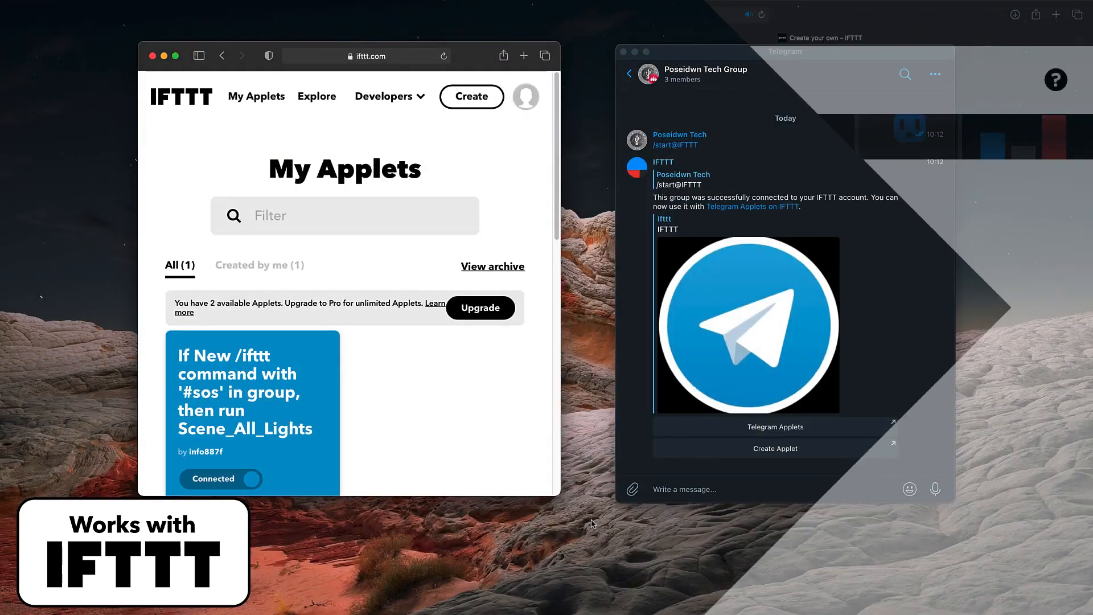
pyautogui.click(300, 368)
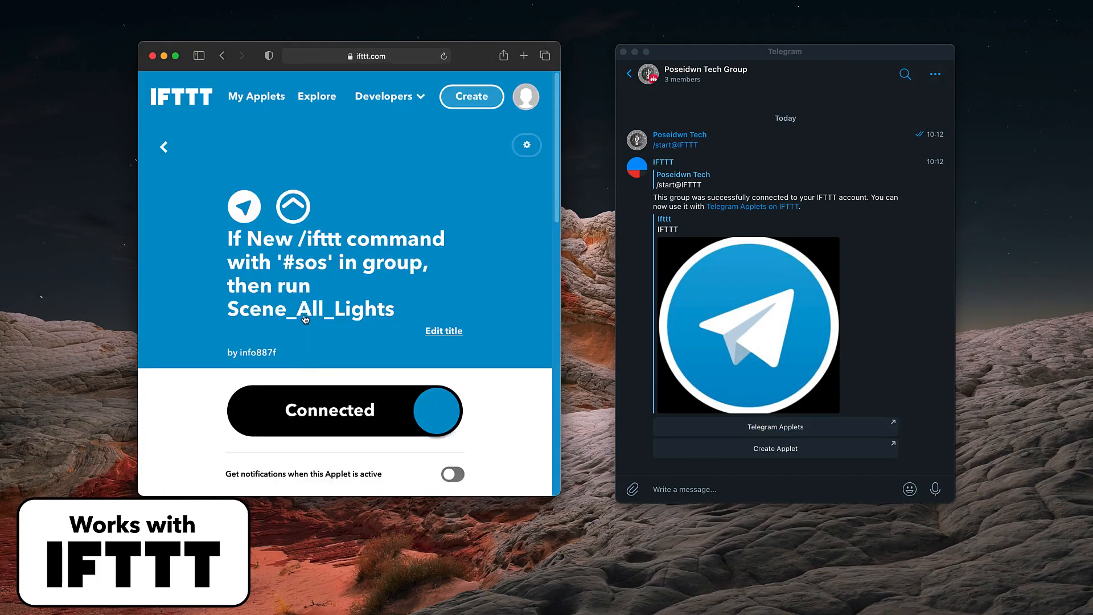
pyautogui.click(305, 270)
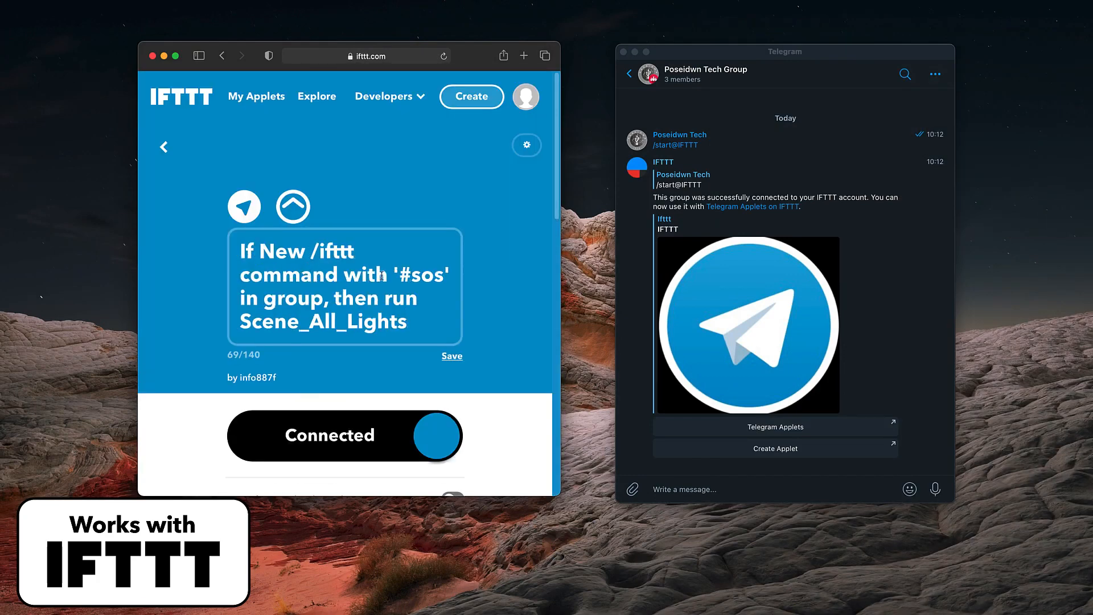
pyautogui.click(400, 275)
pyautogui.moveTo(401, 274); pyautogui.dragTo(445, 274)
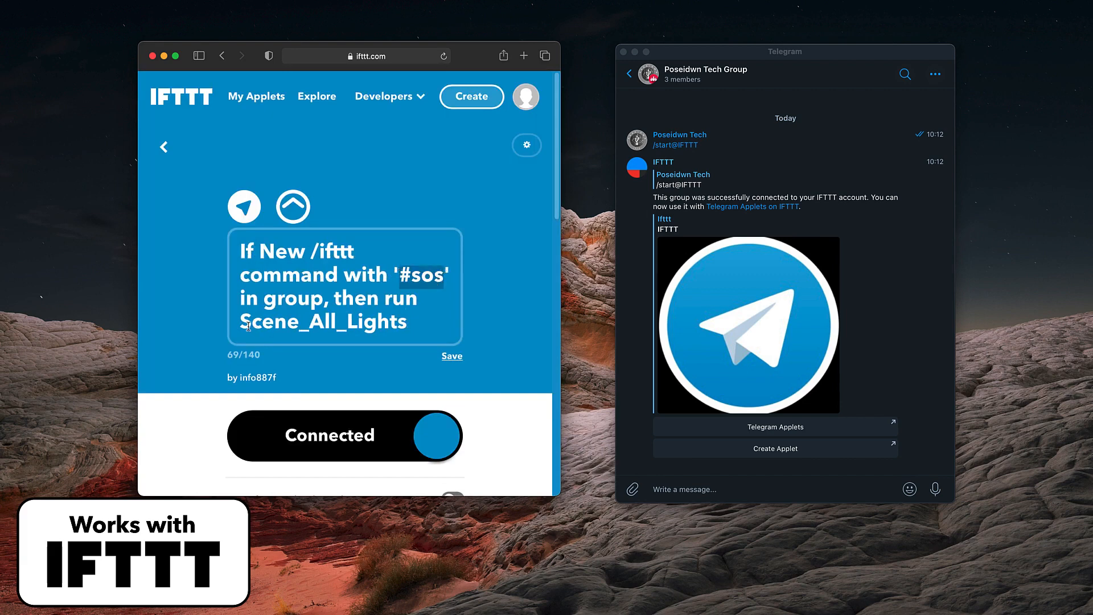
pyautogui.moveTo(242, 324); pyautogui.dragTo(410, 322)
pyautogui.click(435, 328)
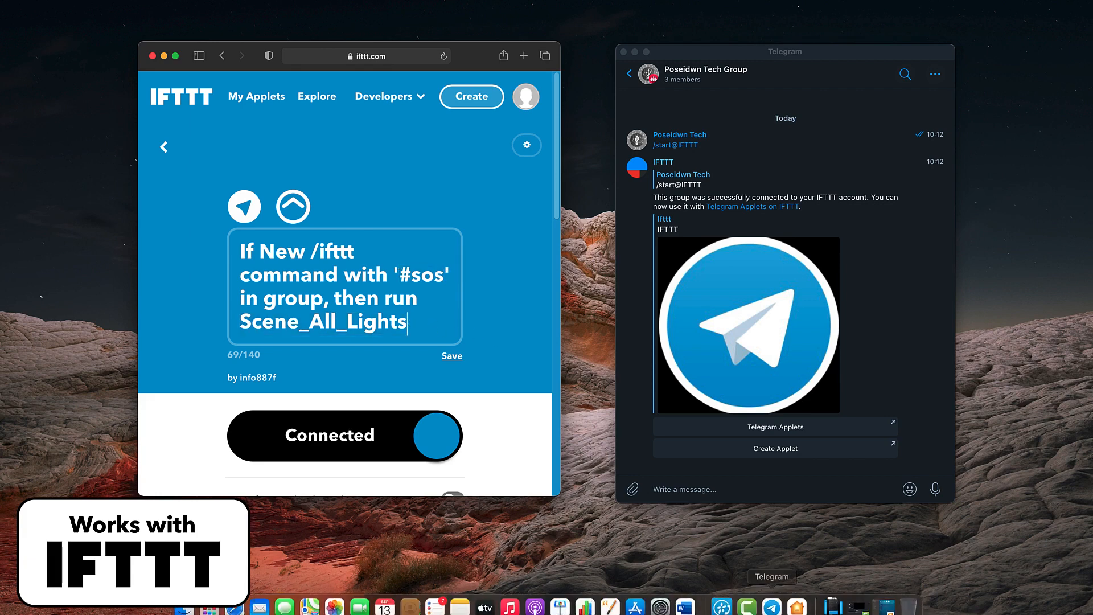
# Step: Open the Home app beside Telegram and send "/ifttt #sos" to the Poseidwn Tech Group to trigger the applet
pyautogui.click(782, 598)
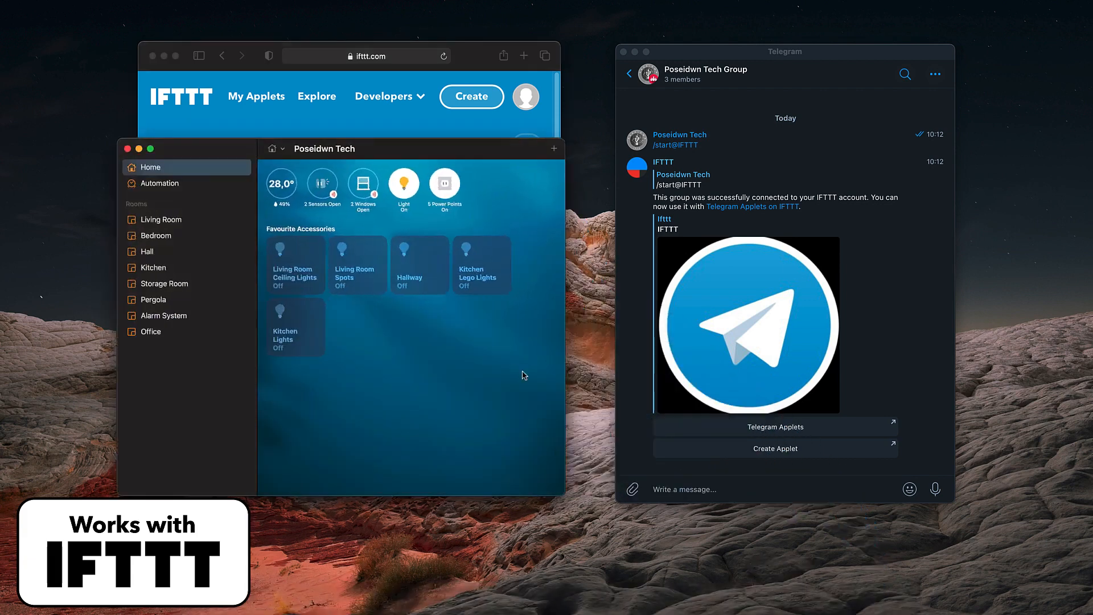
pyautogui.moveTo(459, 150); pyautogui.dragTo(464, 148)
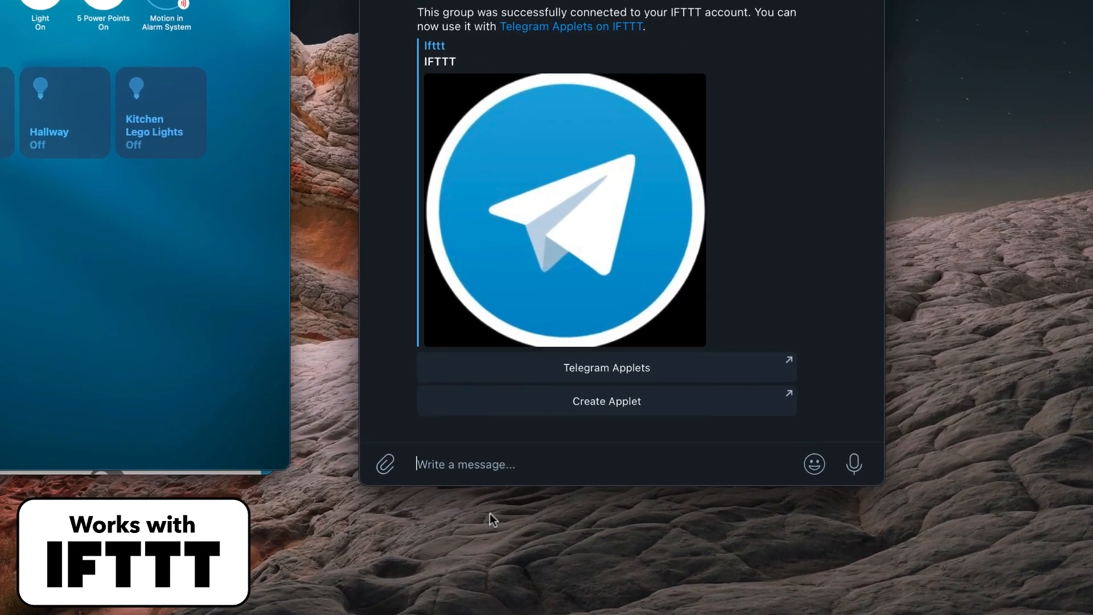
pyautogui.write('/ifttt')
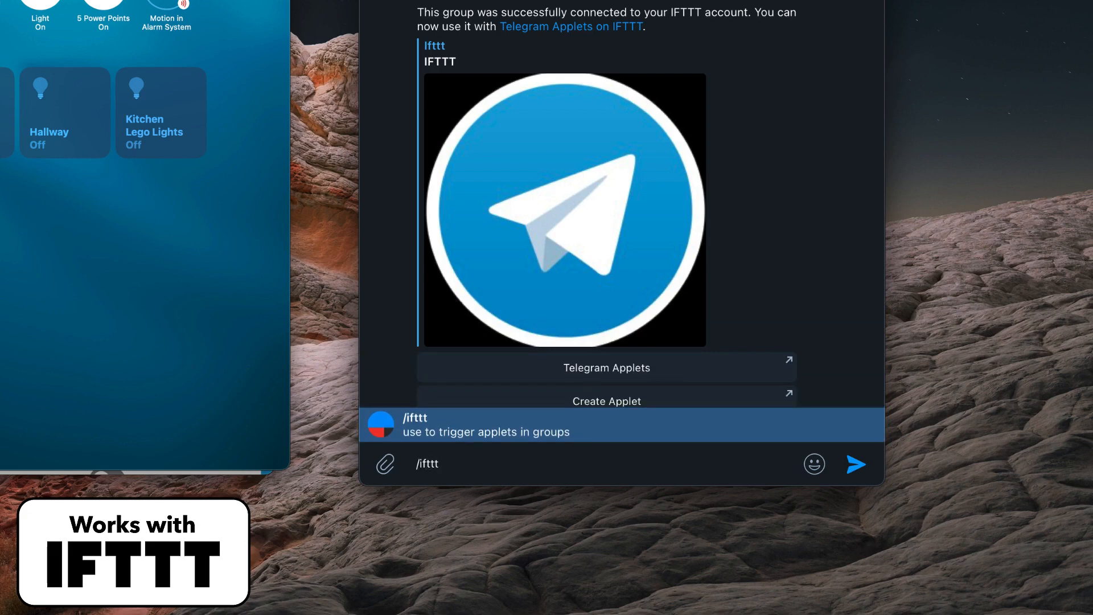
pyautogui.write(' #sos')
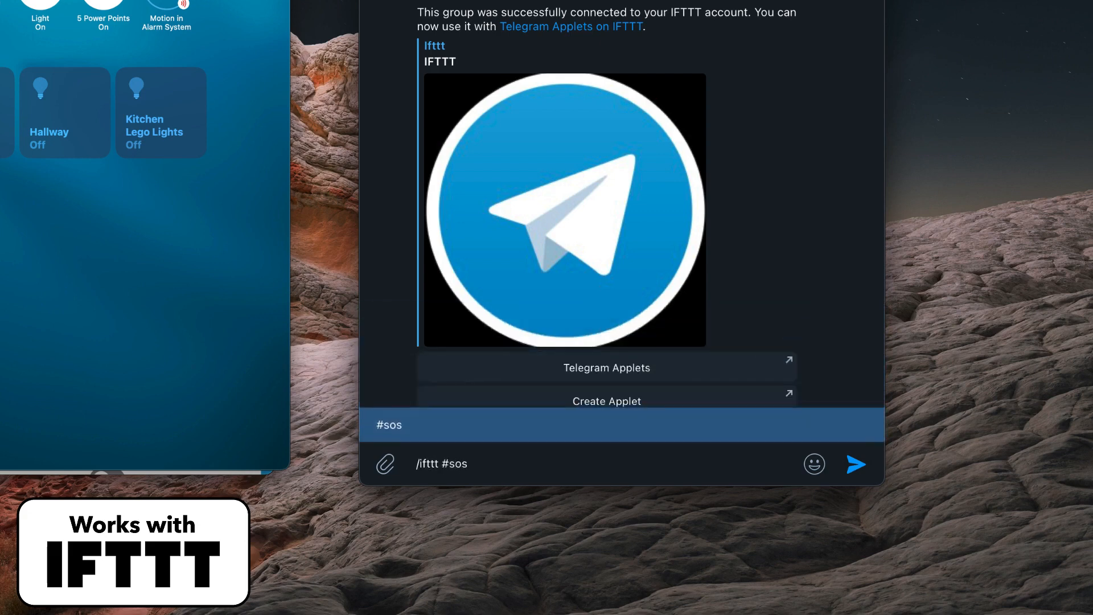
pyautogui.click(857, 466)
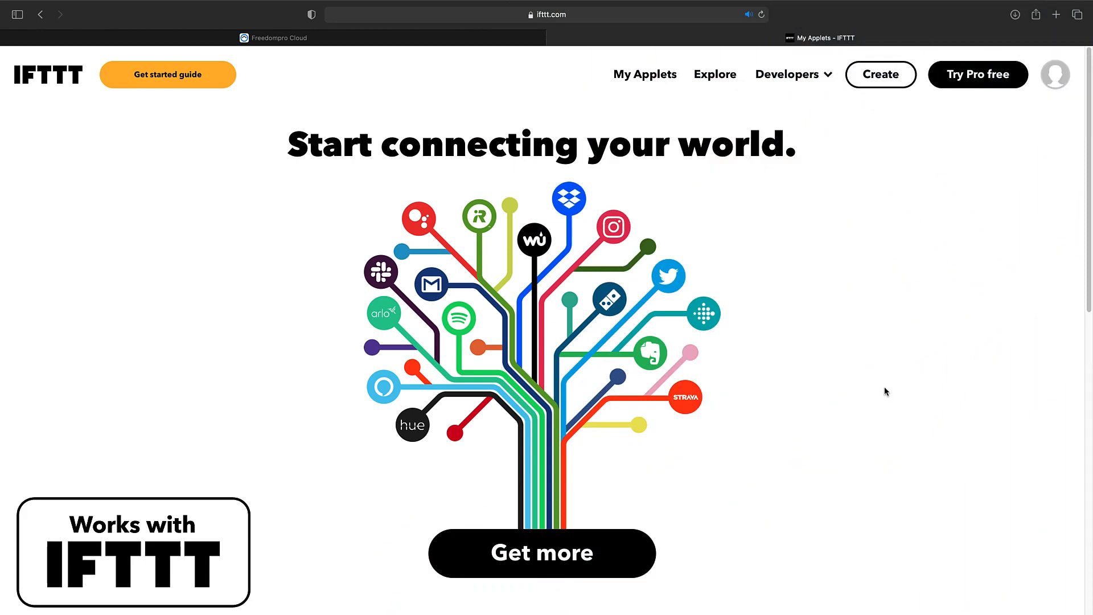
# Step: Create a new IFTTT applet whose If This service is Telegram with the trigger "New message with key phrase in a group"
pyautogui.click(887, 86)
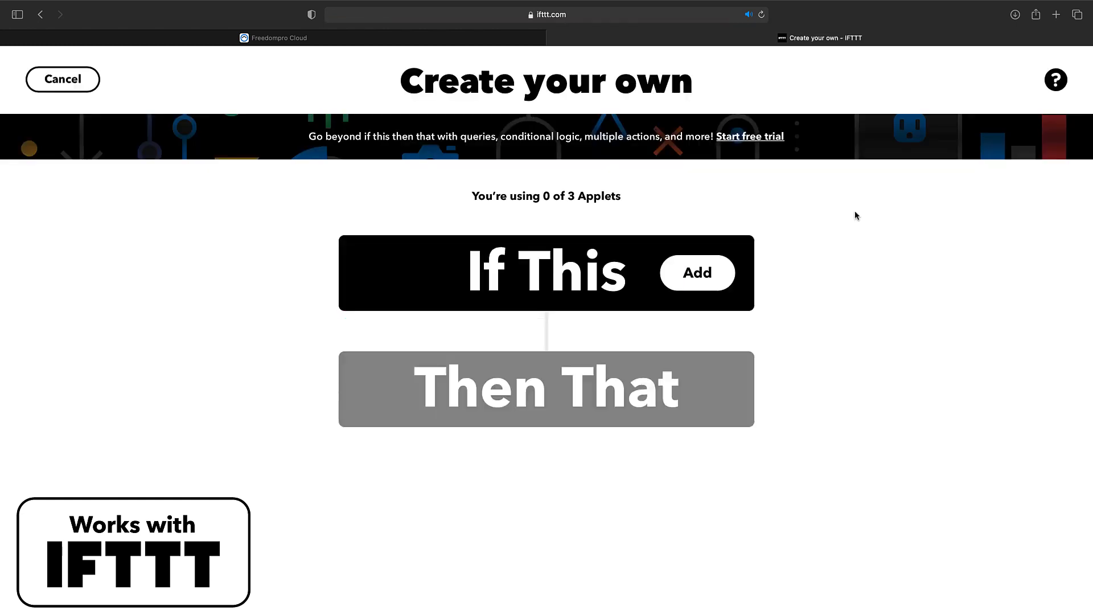
pyautogui.click(718, 274)
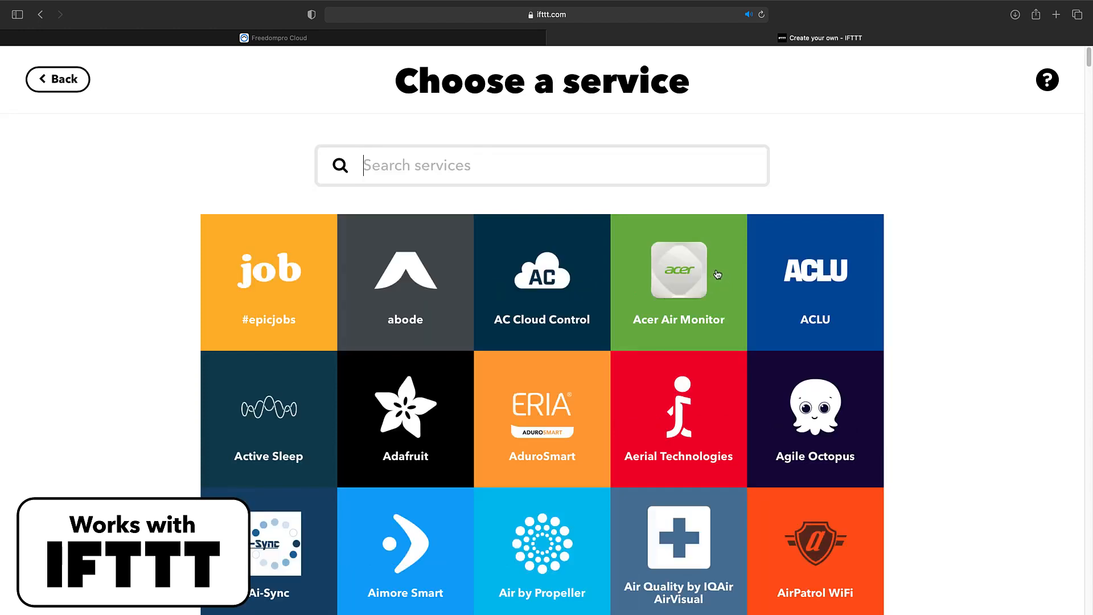
pyautogui.write('telegram')
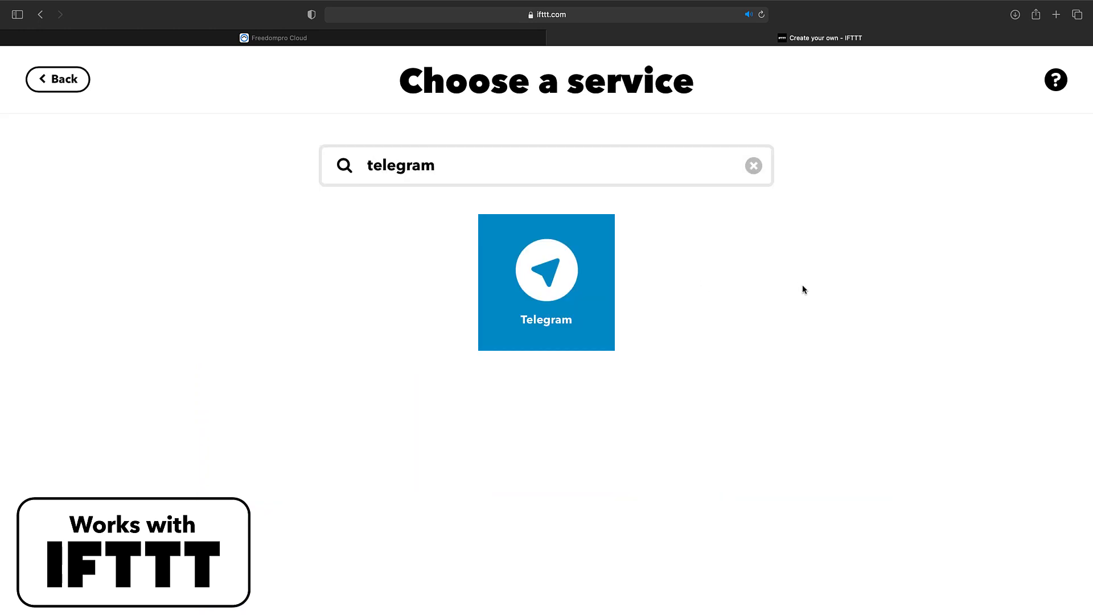
pyautogui.click(593, 292)
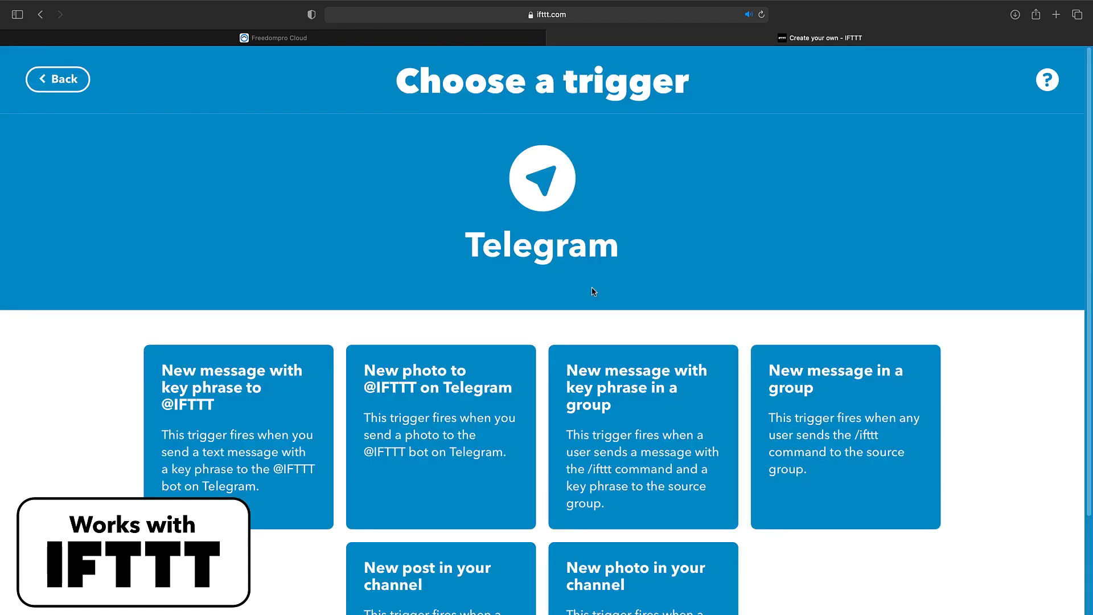
pyautogui.scroll(-3, 593, 292)
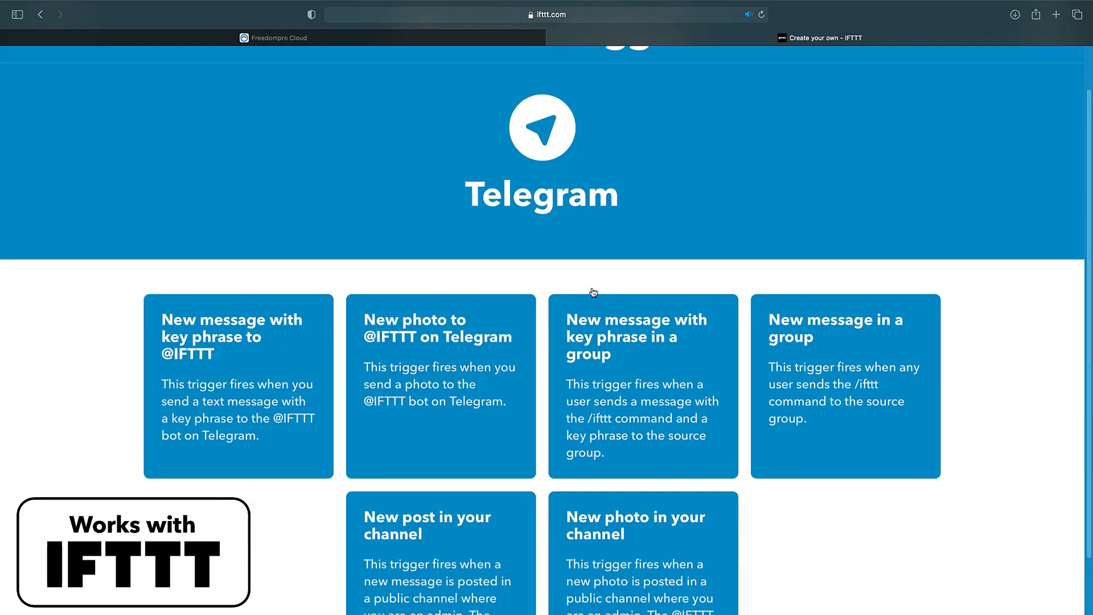
pyautogui.click(649, 302)
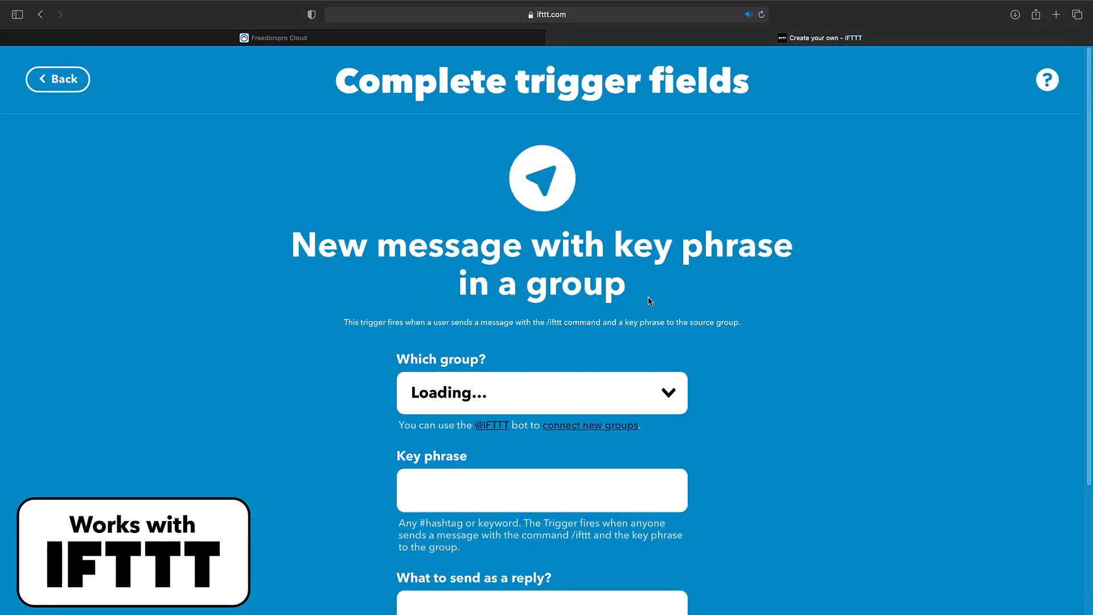
# Step: Exit full screen and connect a new group by adding the IFTTT bot to Poseidwn Tech Group in Telegram
pyautogui.scroll(-2, 672, 320)
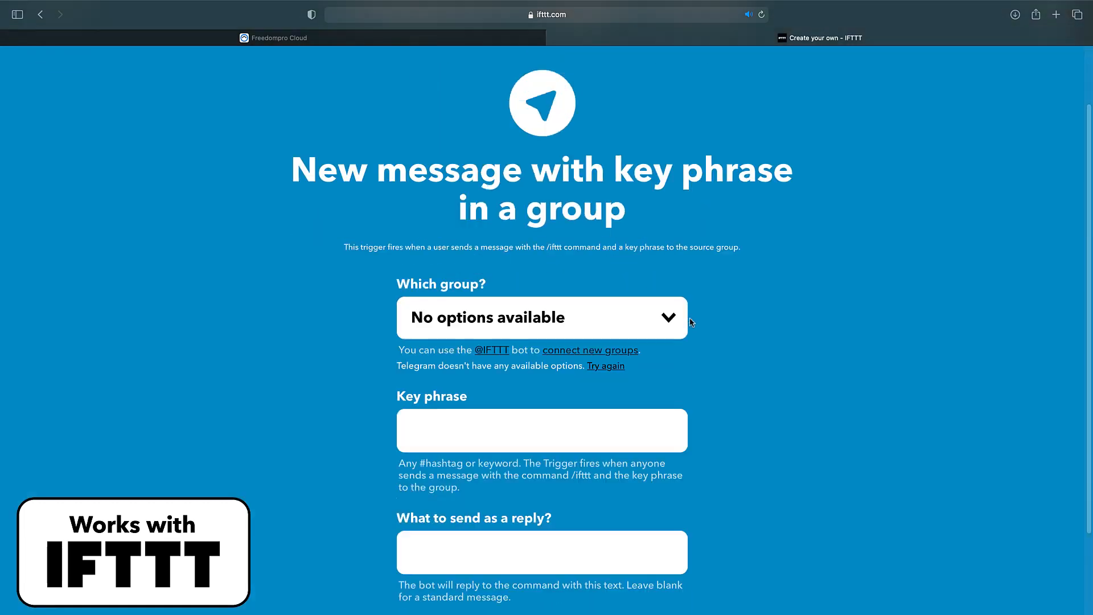
pyautogui.moveTo(580, 5)
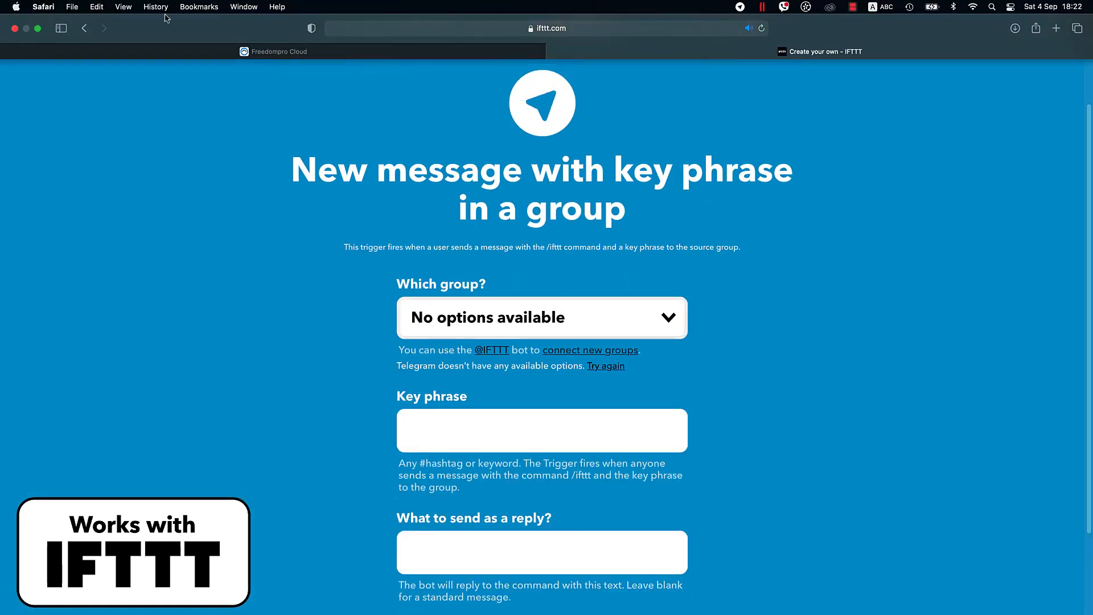
pyautogui.click(37, 28)
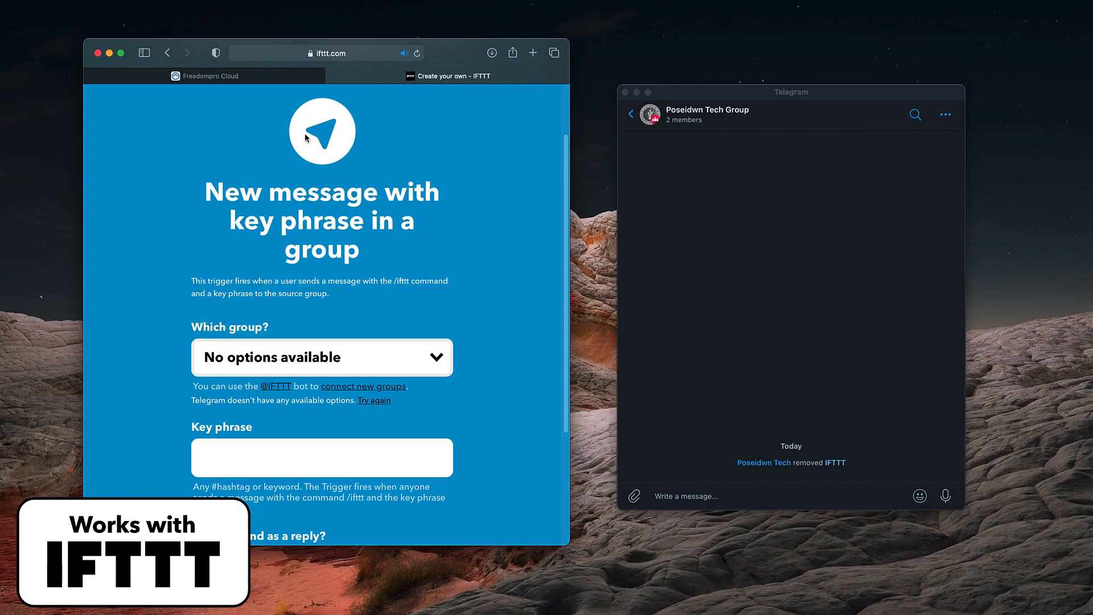
pyautogui.click(744, 230)
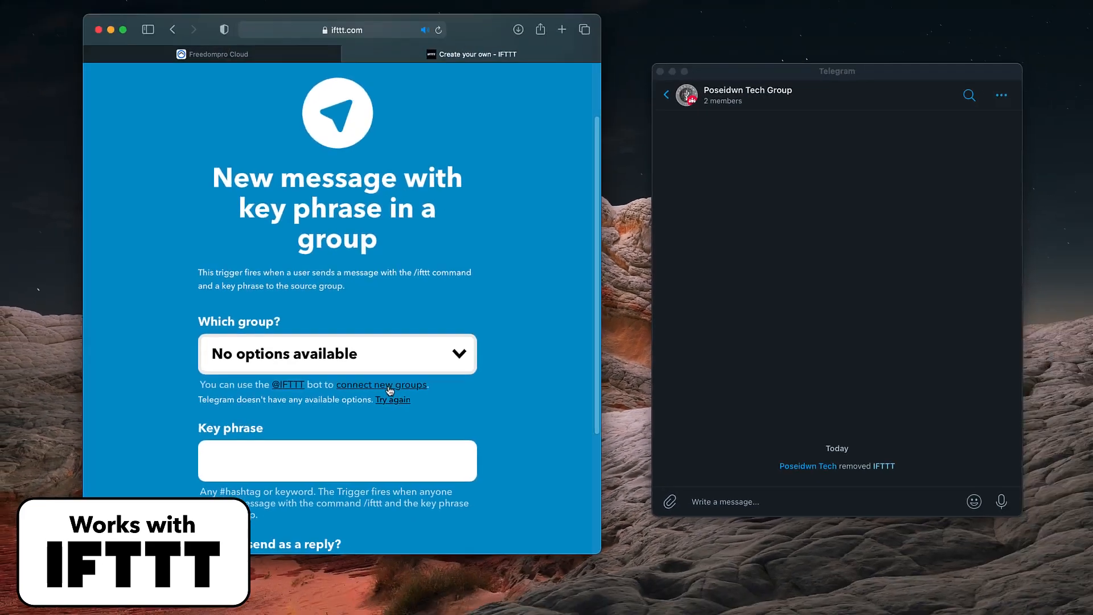
pyautogui.click(390, 391)
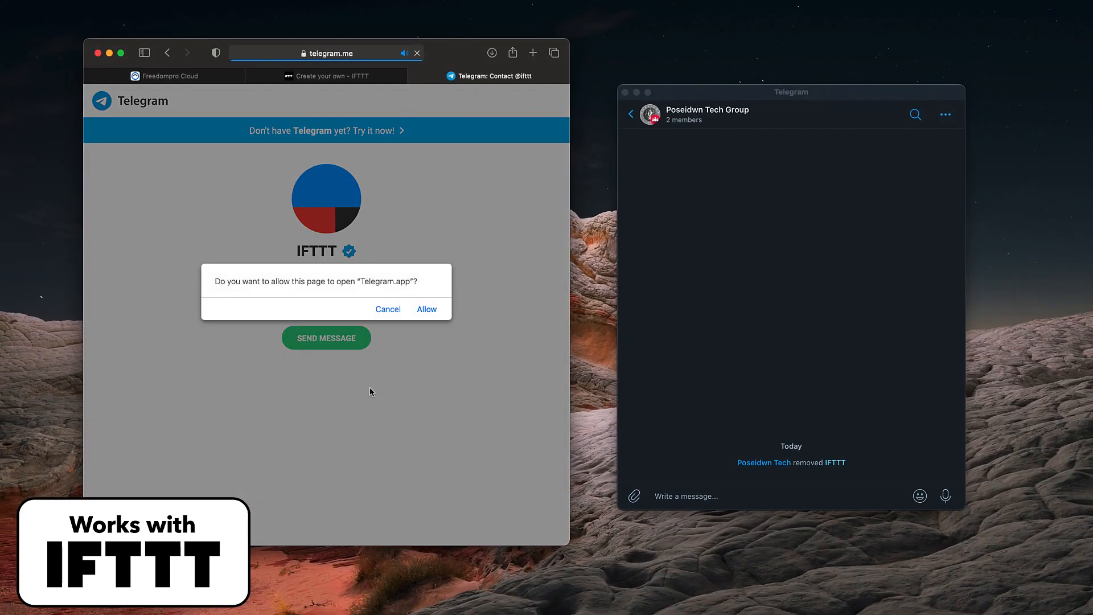
pyautogui.click(424, 309)
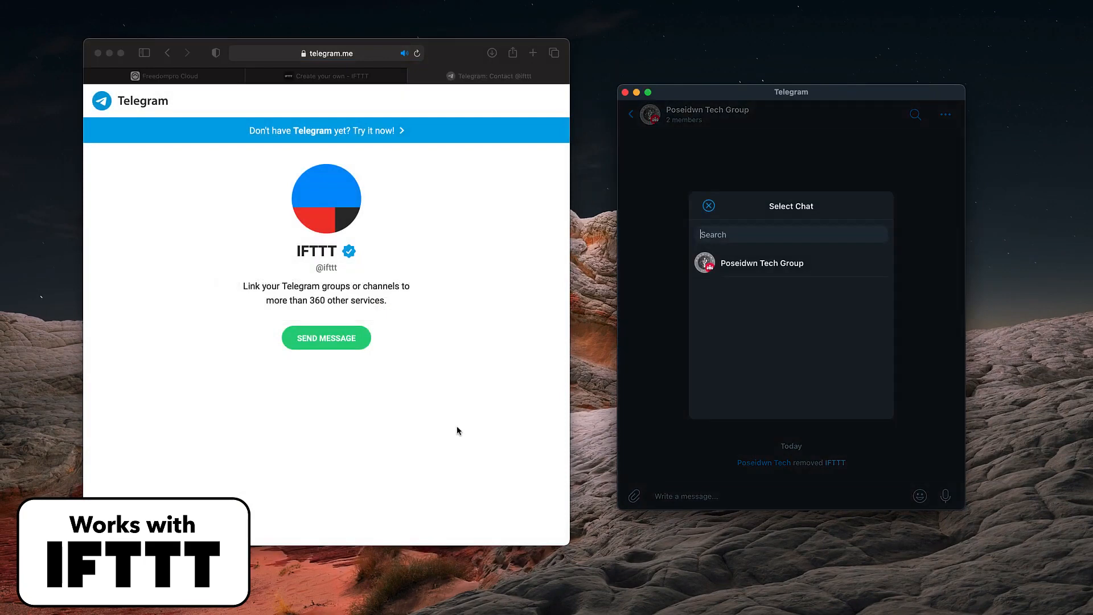
pyautogui.click(737, 267)
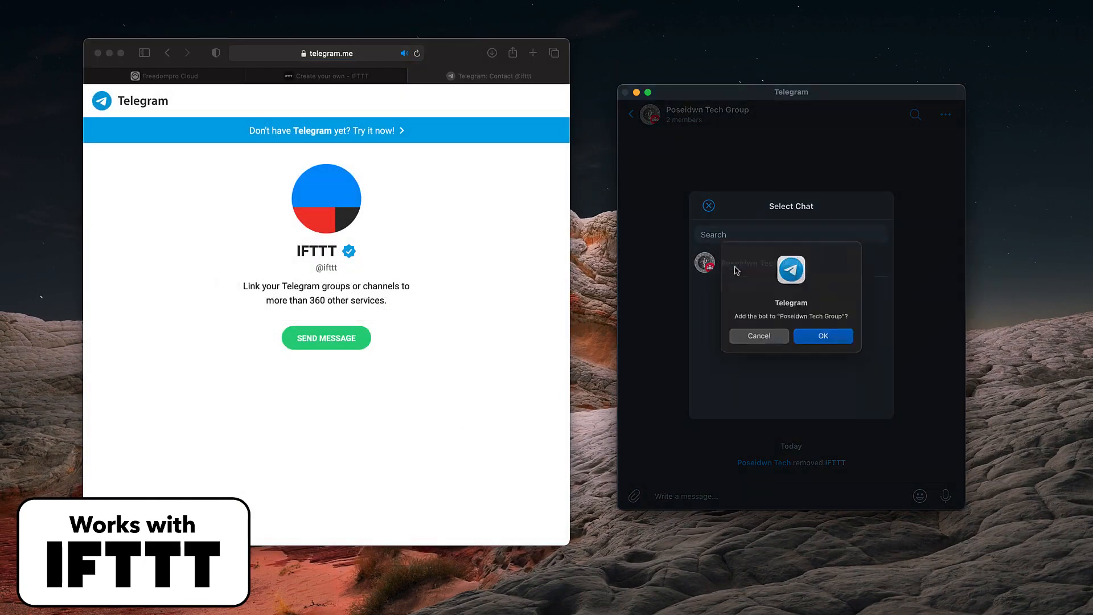
pyautogui.click(820, 341)
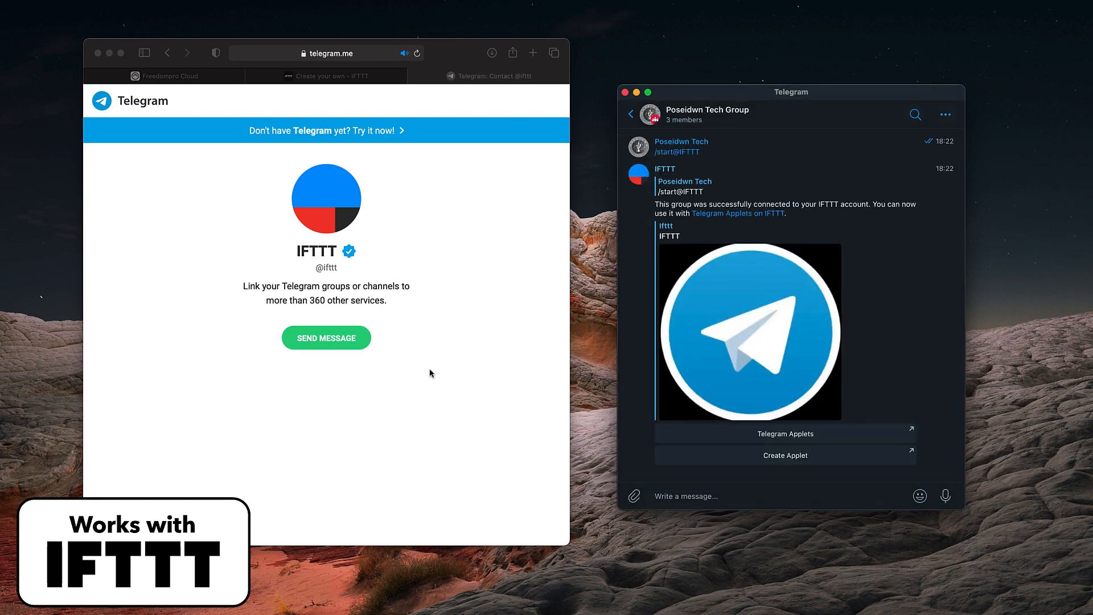
# Step: Return to the applet's trigger fields, reload the group options for Poseidwn Tech Group and set the key phrase to #sos
pyautogui.click(351, 76)
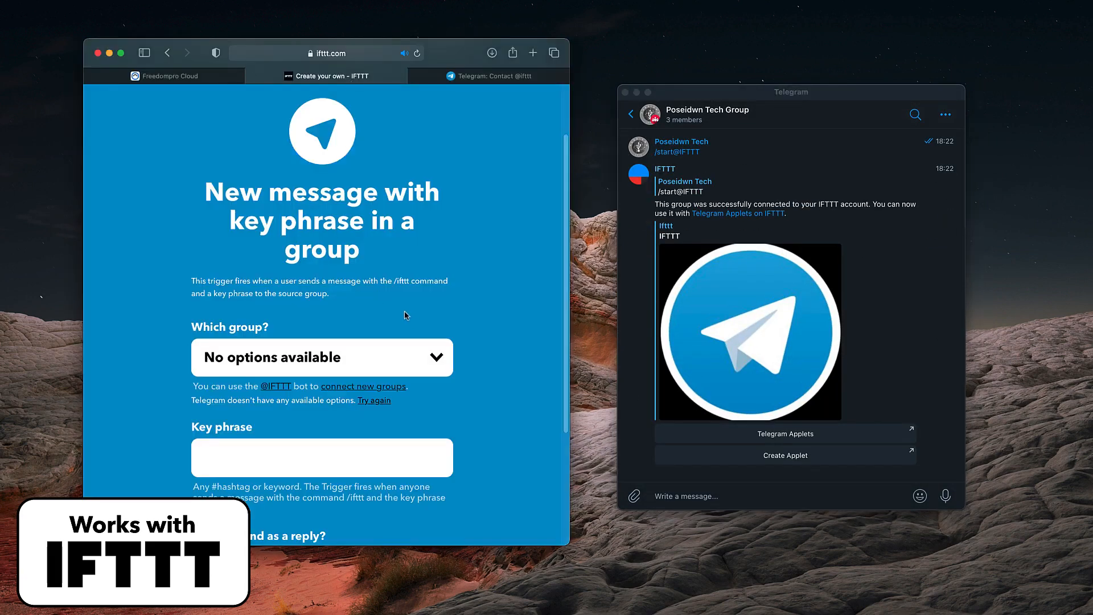
pyautogui.click(378, 402)
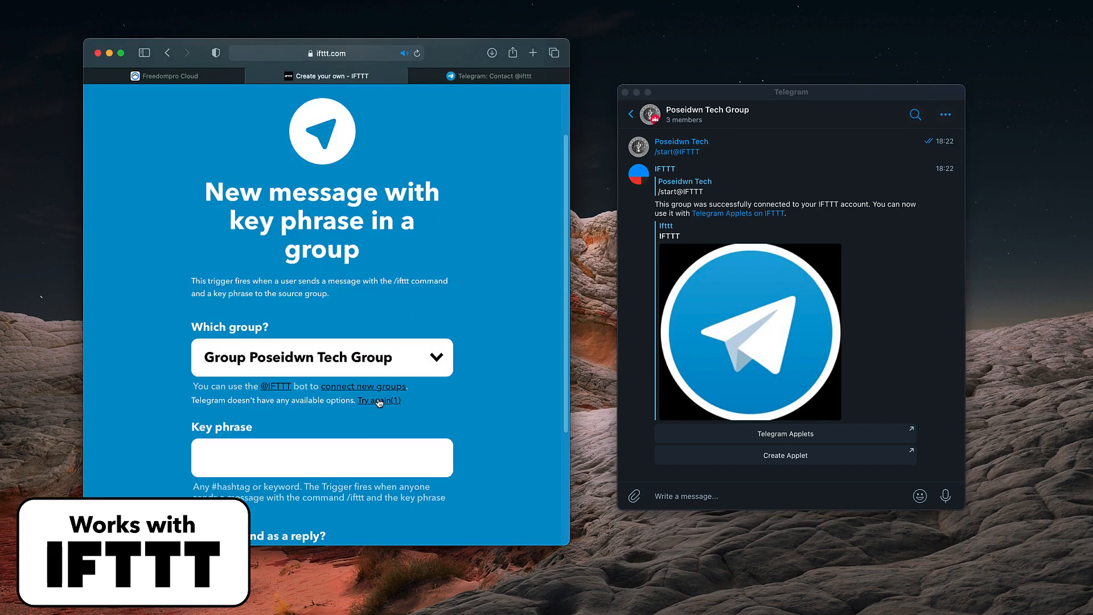
pyautogui.scroll(-2, 342, 399)
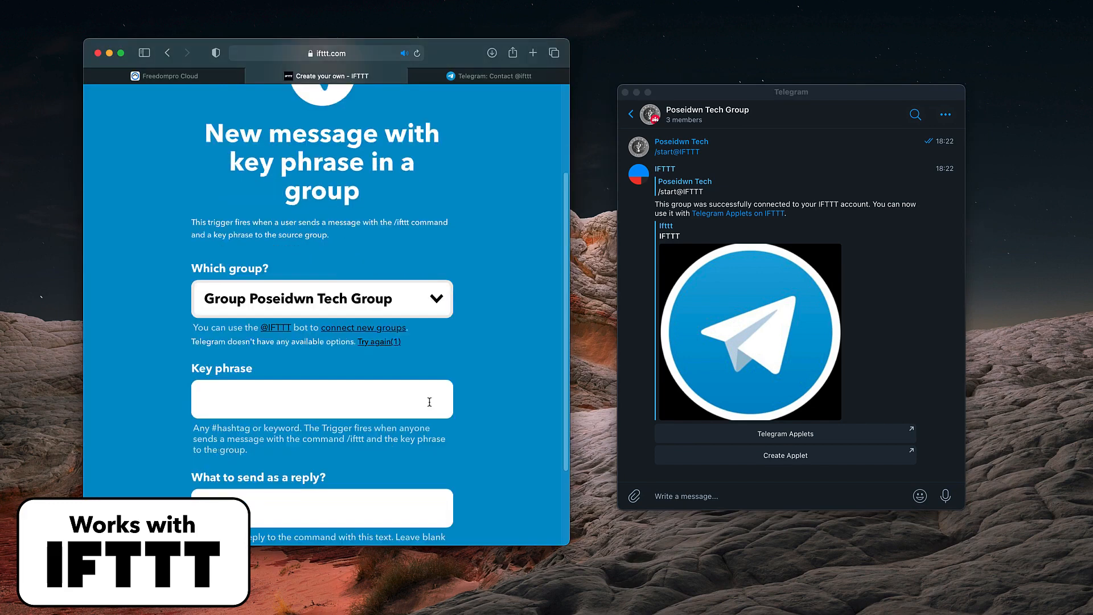
pyautogui.click(320, 404)
pyautogui.write('#sos')
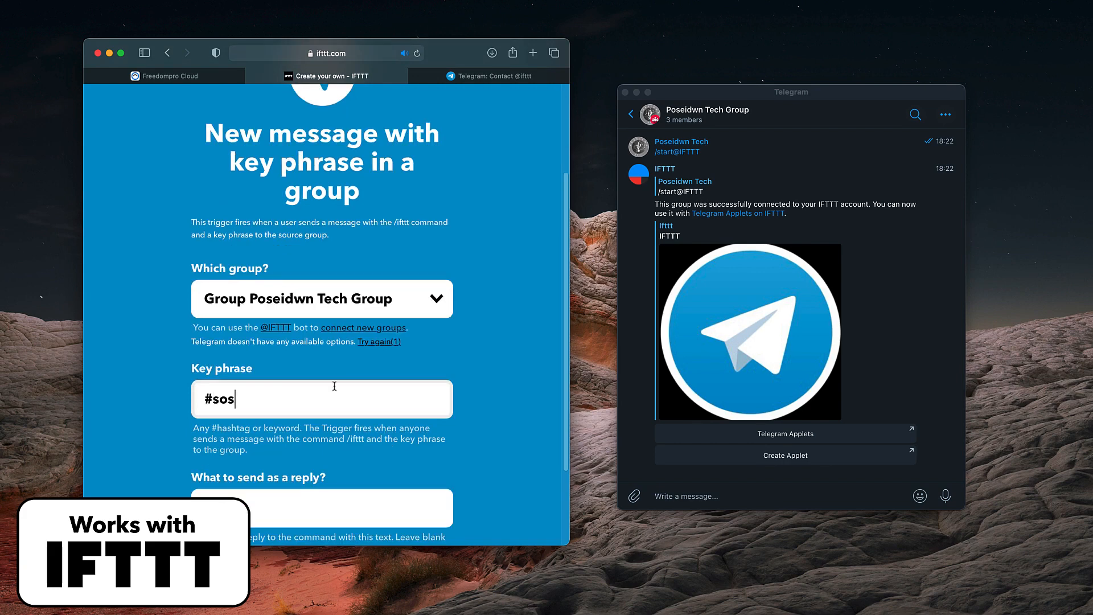
# Step: Set the trigger's reply text to "Emergency Routine has been initiated..."
pyautogui.scroll(-3, 334, 387)
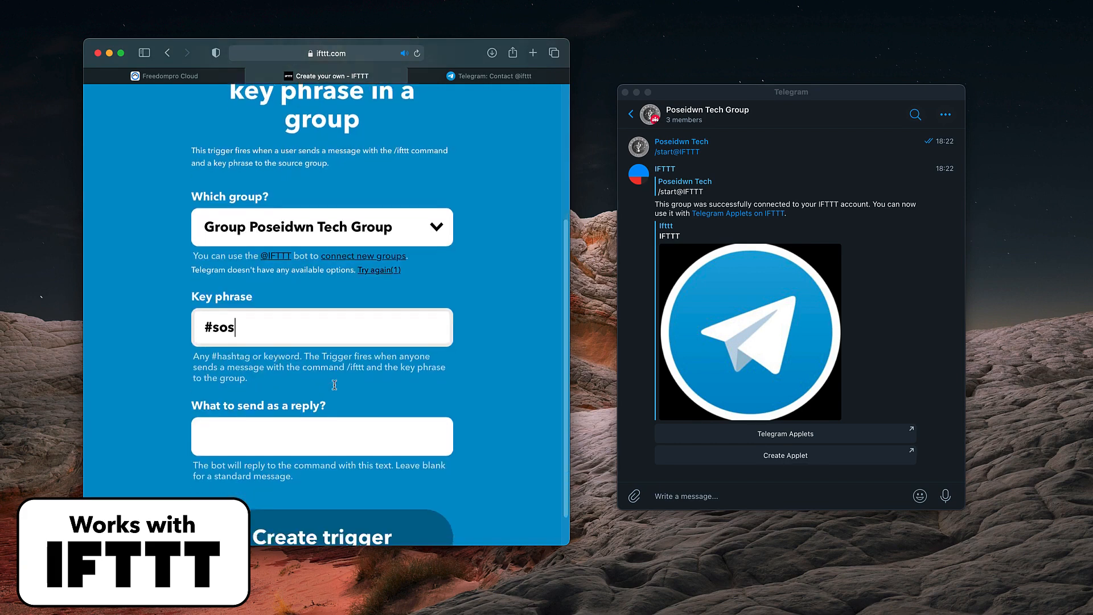
pyautogui.scroll(-1, 335, 389)
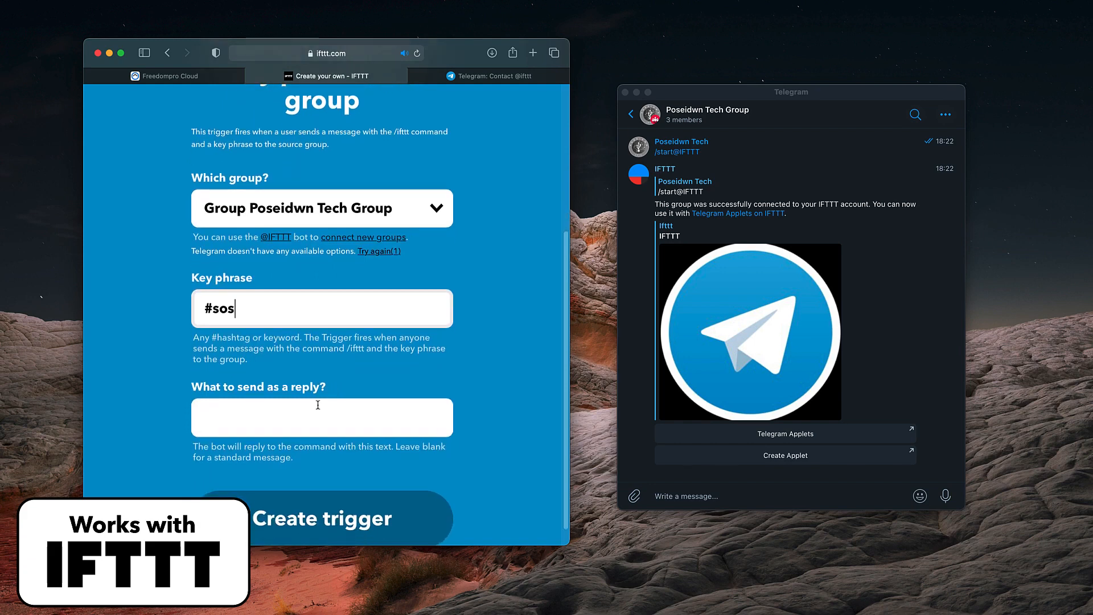
pyautogui.click(300, 408)
pyautogui.write('Emer')
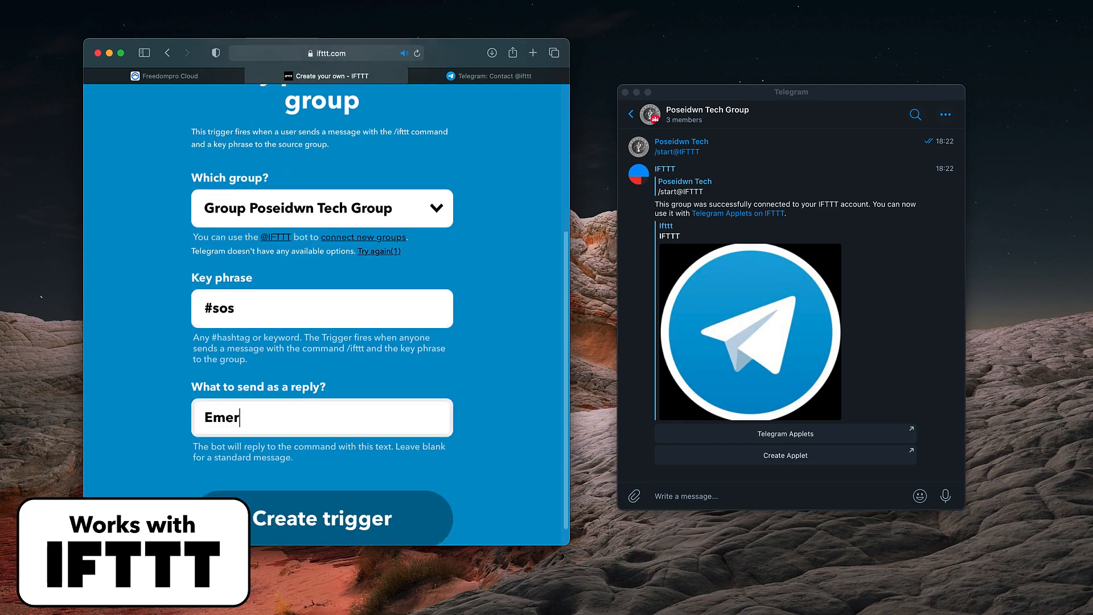
pyautogui.write('gency Routine ')
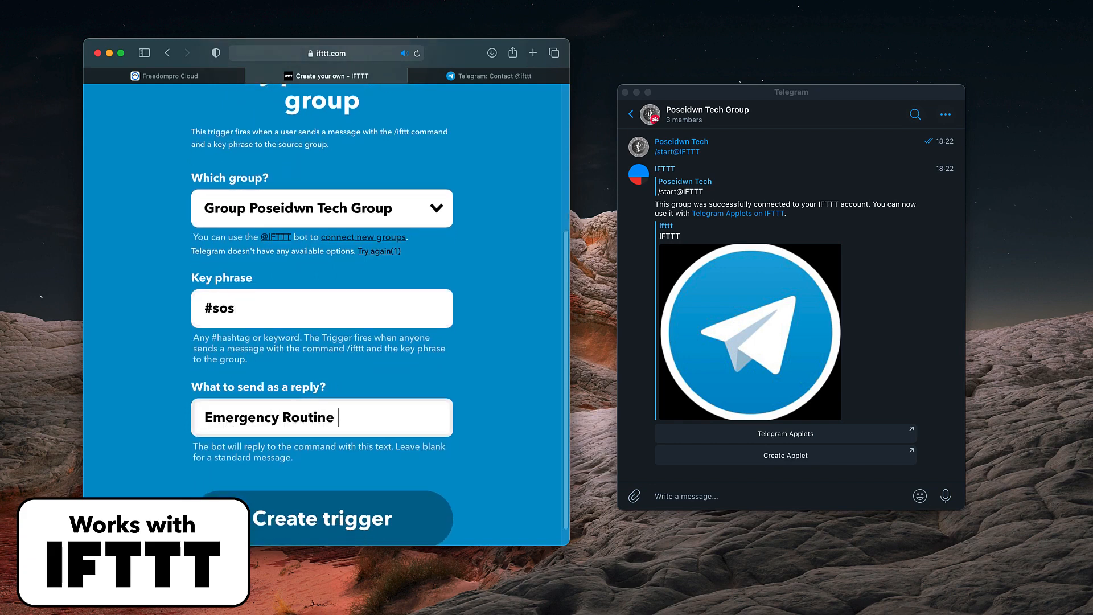
pyautogui.write('has been initiated...')
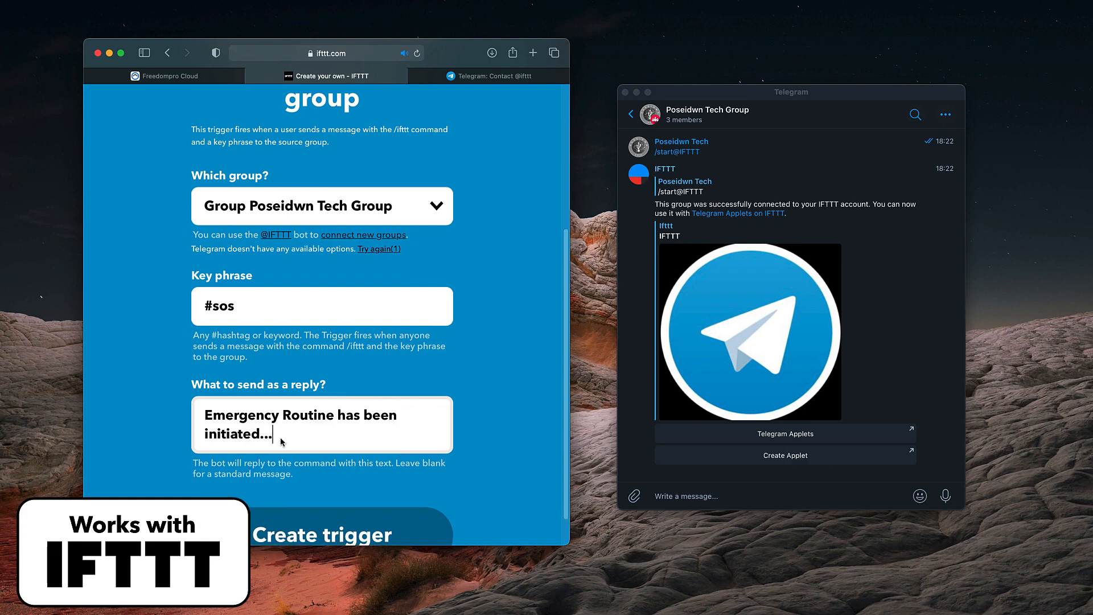
# Step: Create the Telegram trigger, return the browser to full screen and choose Freedompro as the applet's Then That service
pyautogui.scroll(-2, 282, 439)
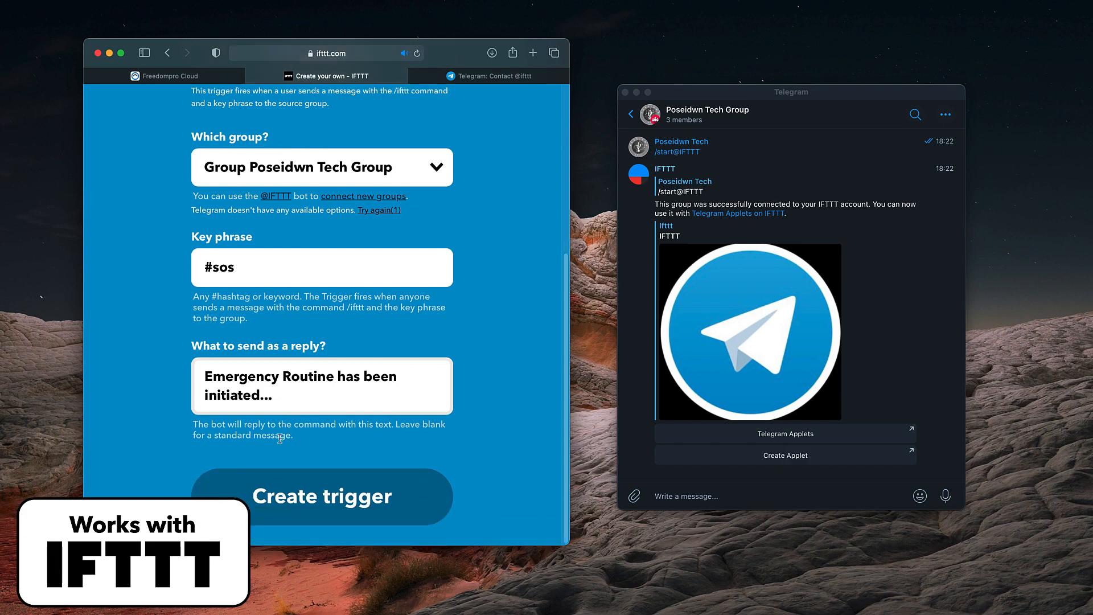
pyautogui.click(331, 497)
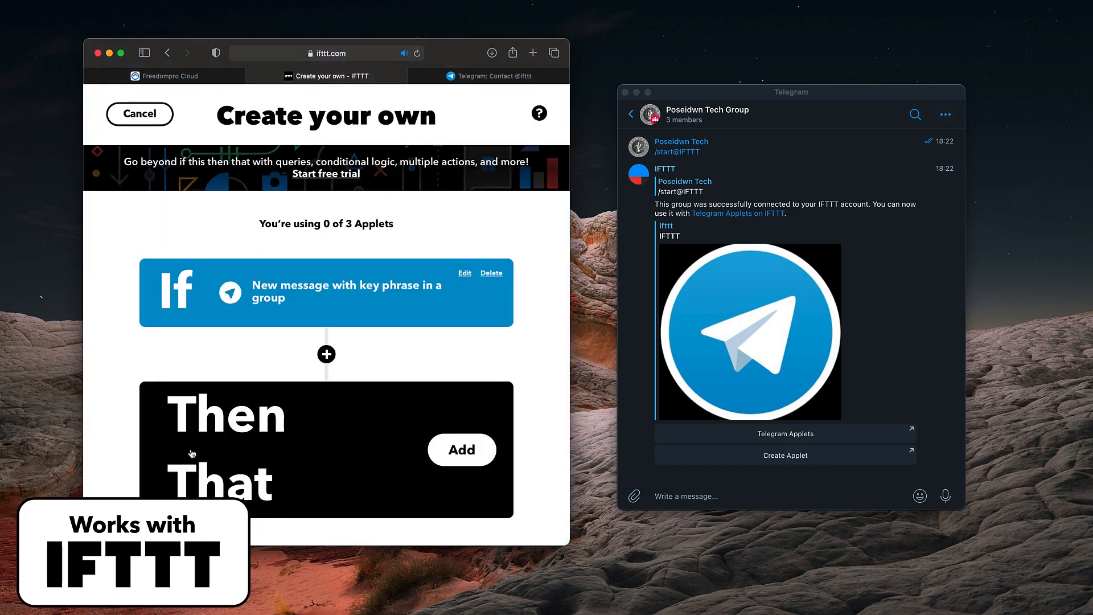
pyautogui.click(121, 53)
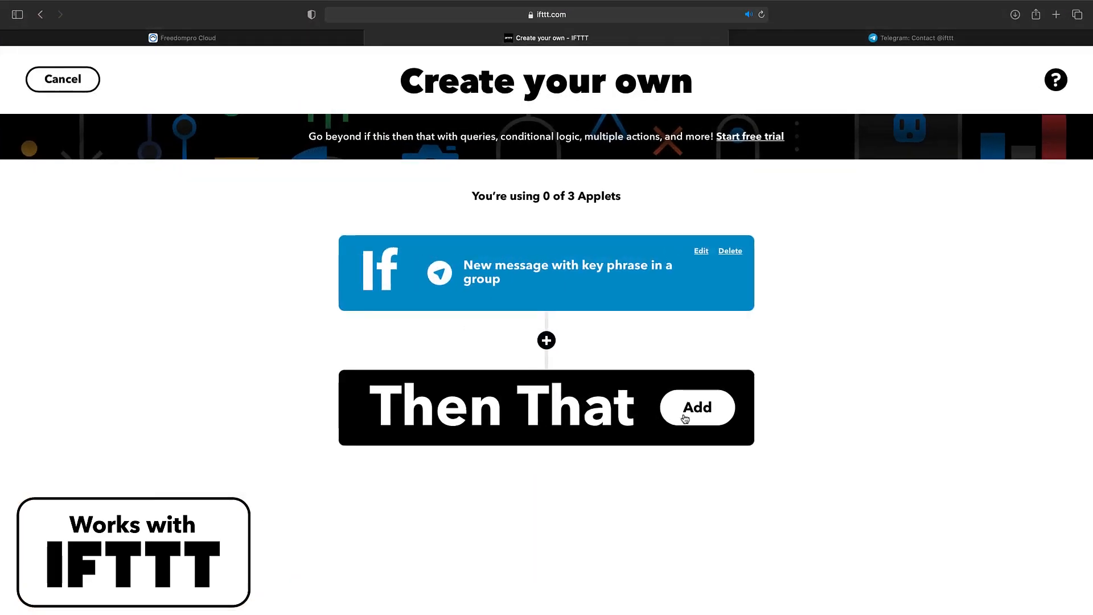
pyautogui.click(685, 418)
pyautogui.write('freedompro')
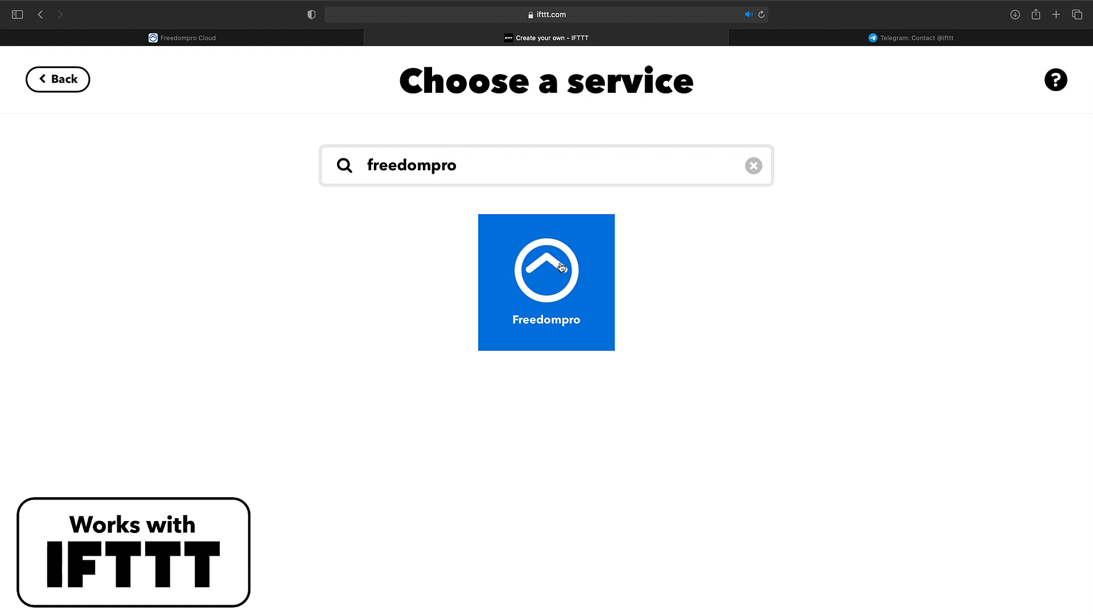
pyautogui.click(561, 267)
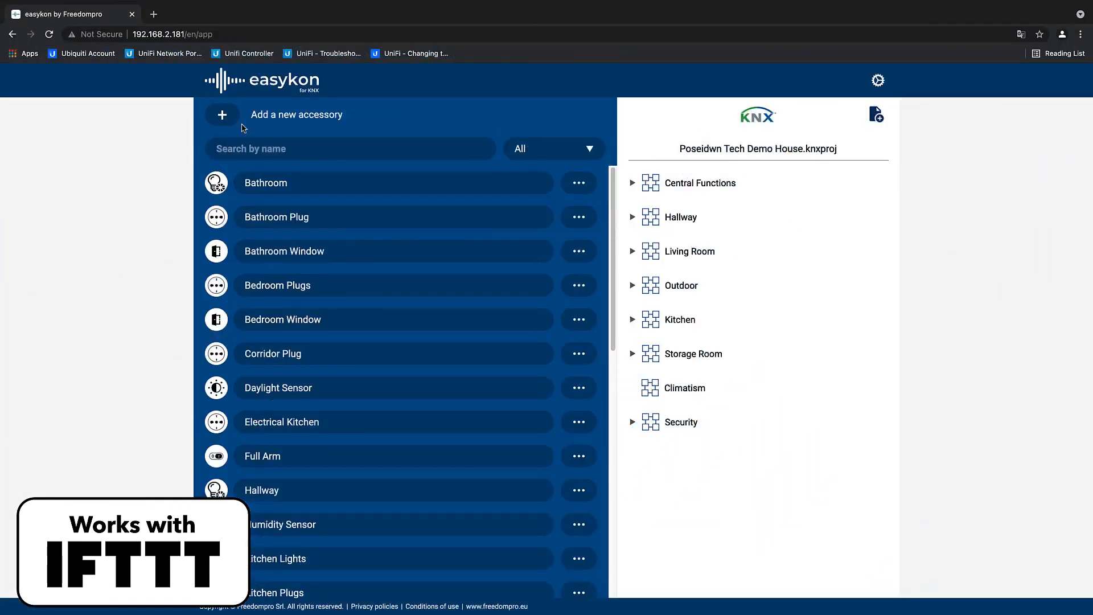
# Step: Switch to the easykon configuration page and add a Scene (1 Byte) accessory named Scene_All_Lights
pyautogui.click(222, 115)
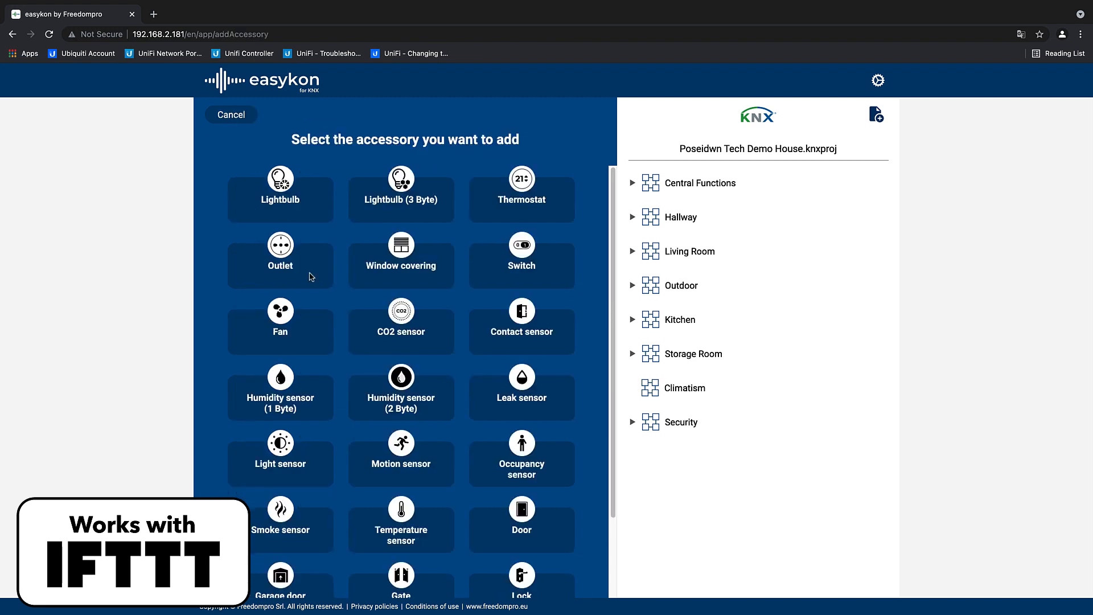
pyautogui.scroll(-2, 326, 303)
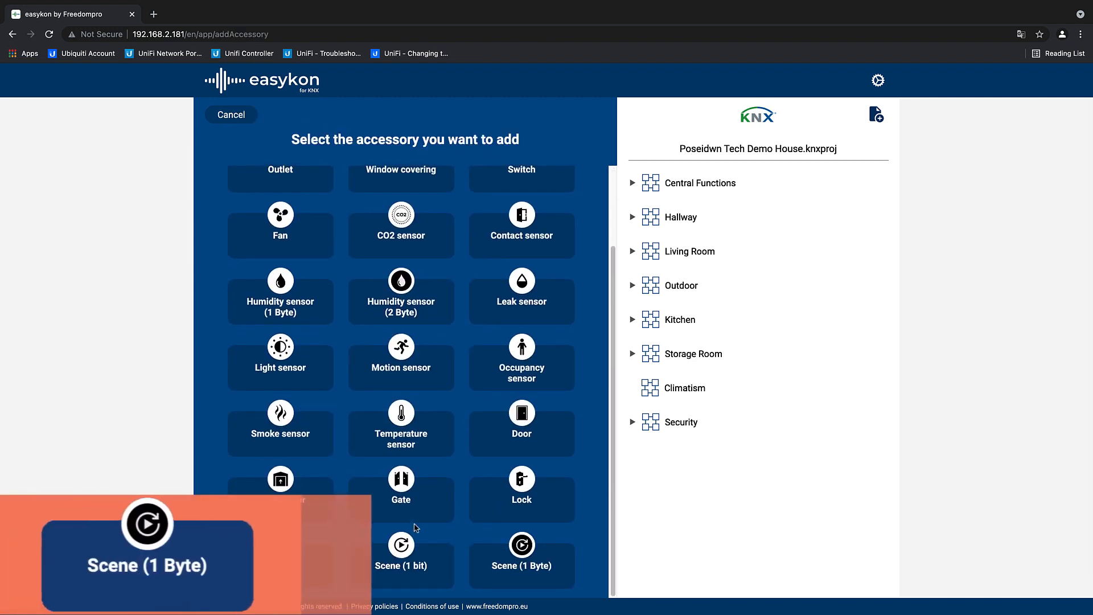
pyautogui.click(522, 548)
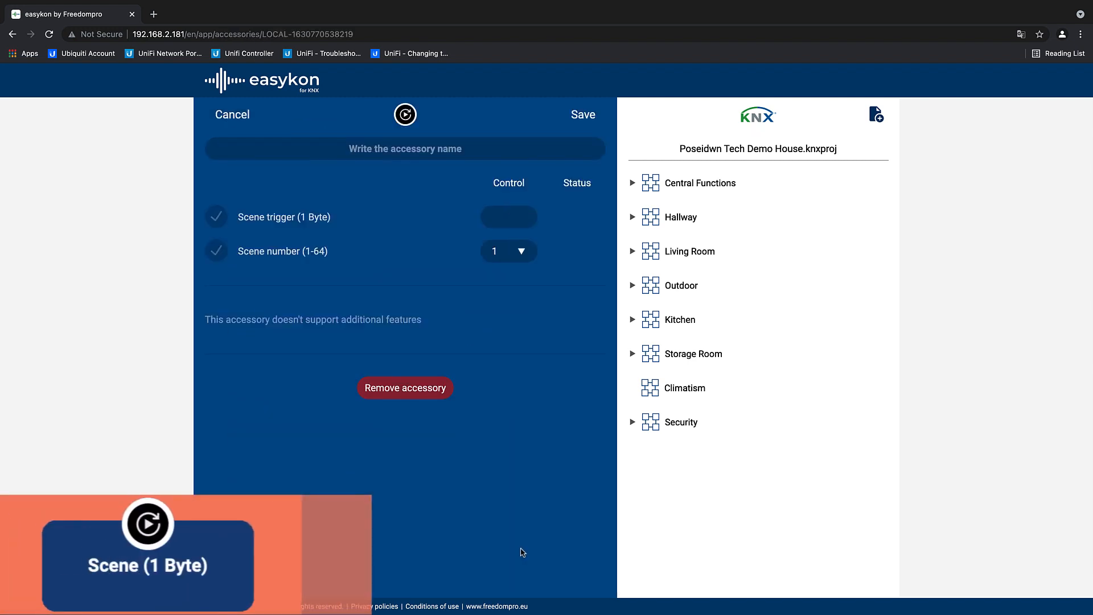
pyautogui.click(358, 150)
pyautogui.write('Scene_')
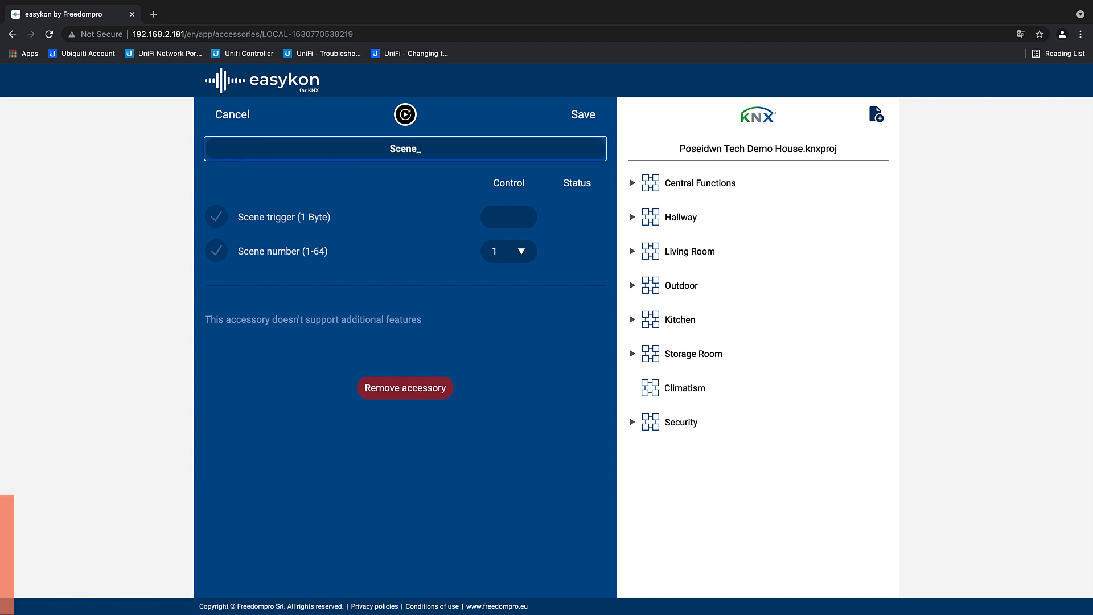
pyautogui.write('All_Lights')
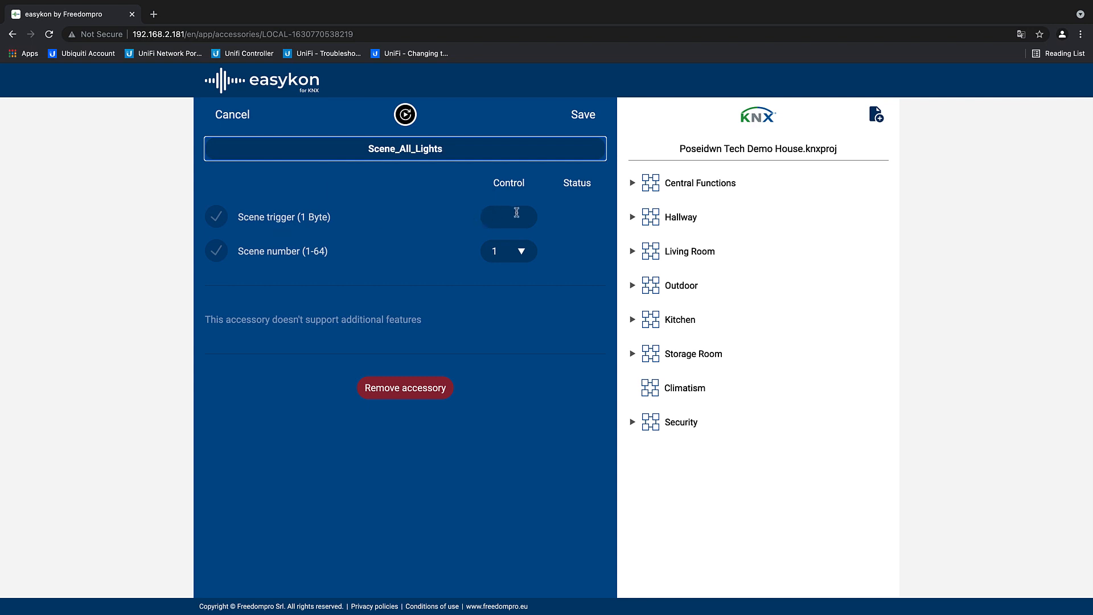
# Step: Assign group address 0/2/0 from Central Functions > Scenes to the scene trigger, set the scene number to 2 and save the accessory
pyautogui.click(633, 184)
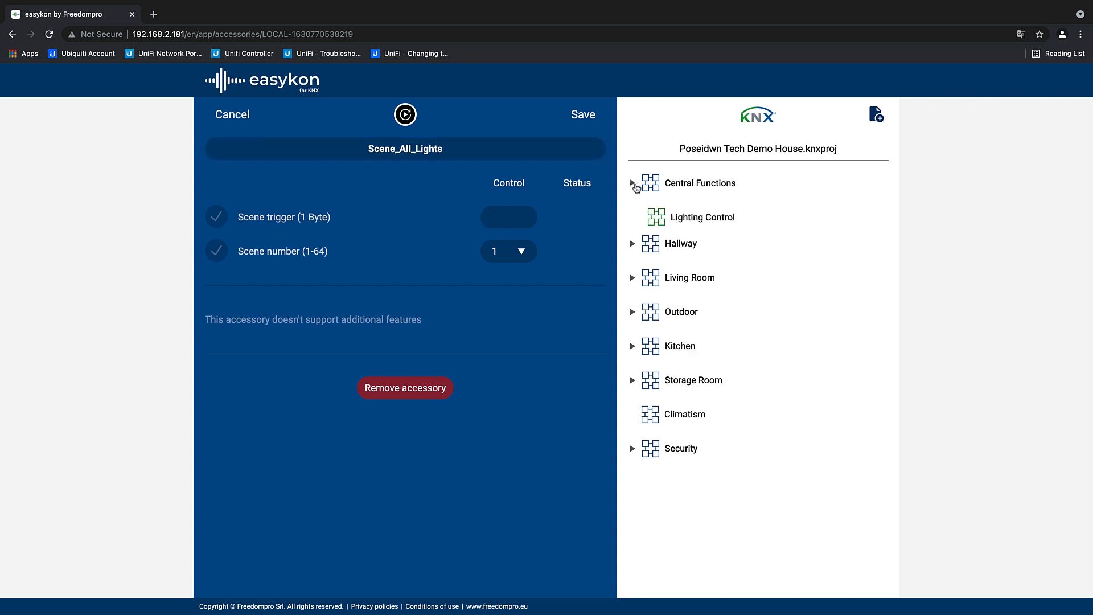
pyautogui.click(639, 285)
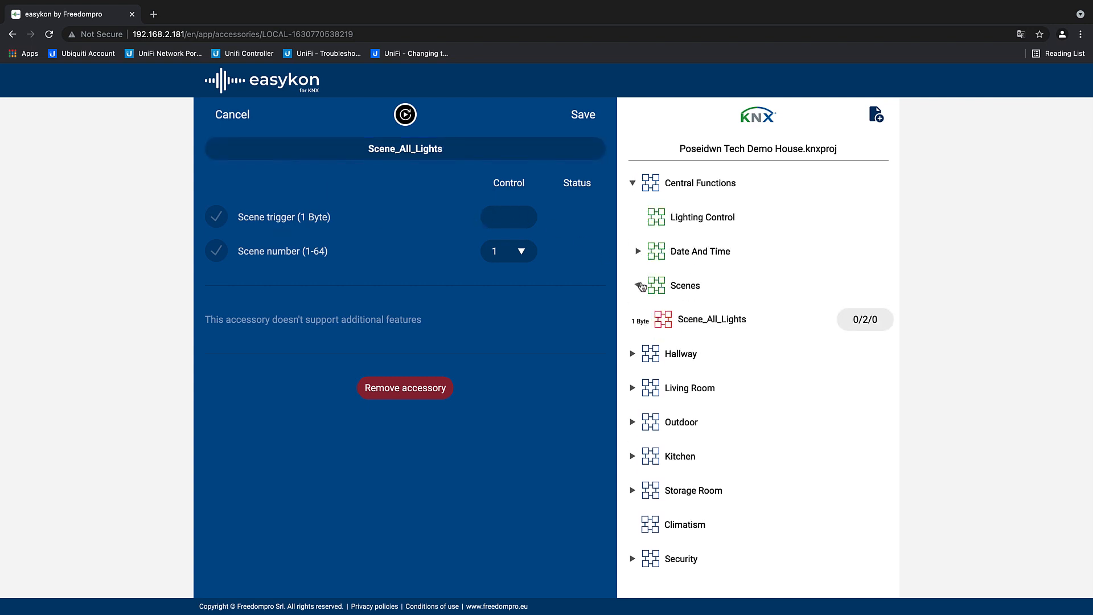
pyautogui.moveTo(872, 319); pyautogui.dragTo(528, 222)
pyautogui.click(523, 251)
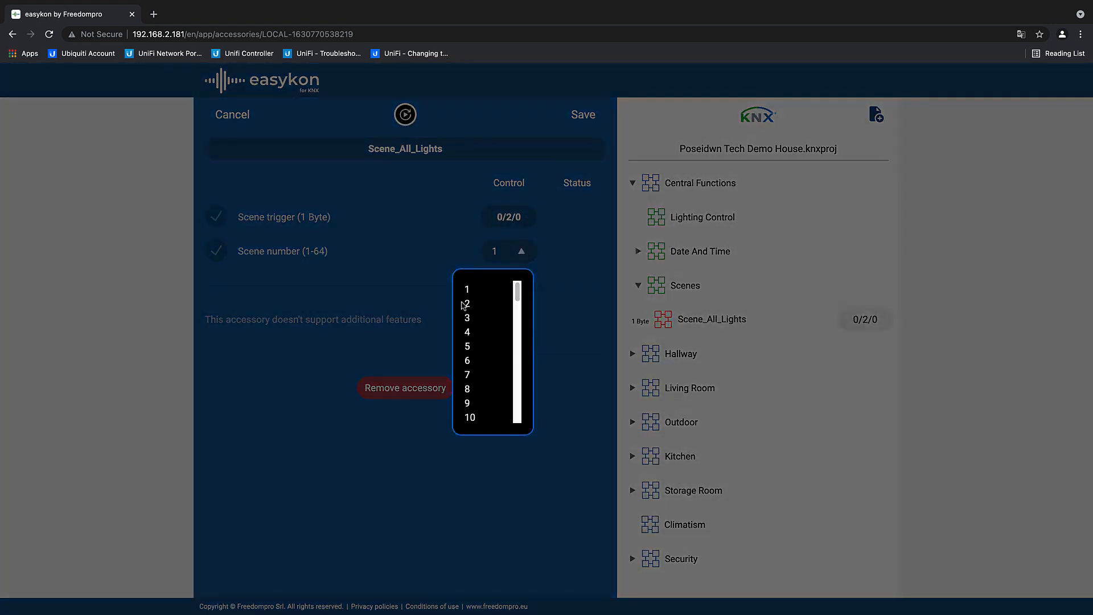
pyautogui.click(472, 306)
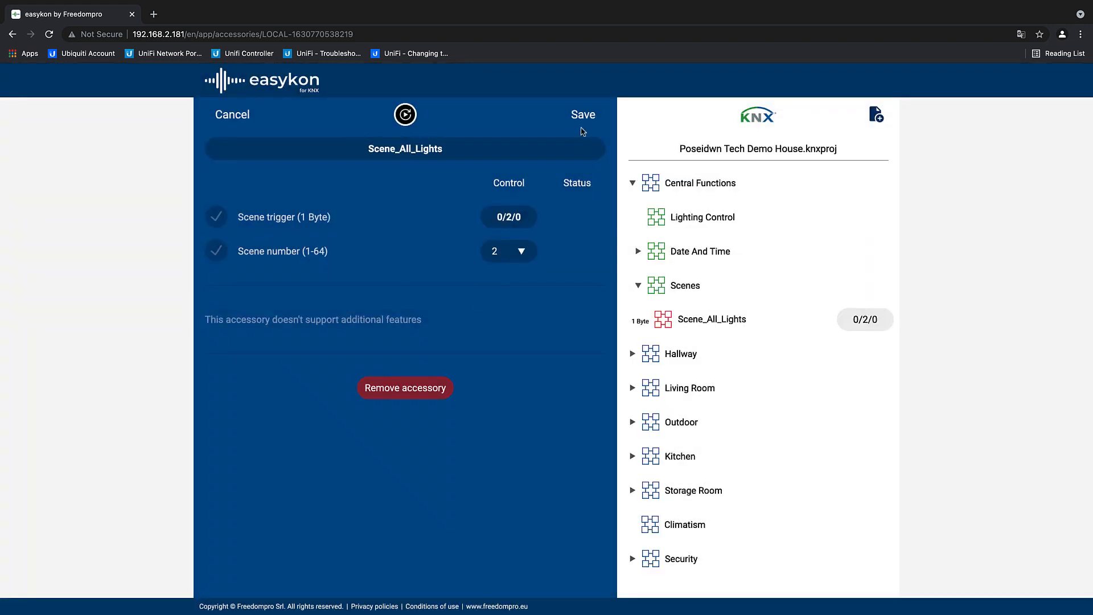
pyautogui.click(584, 117)
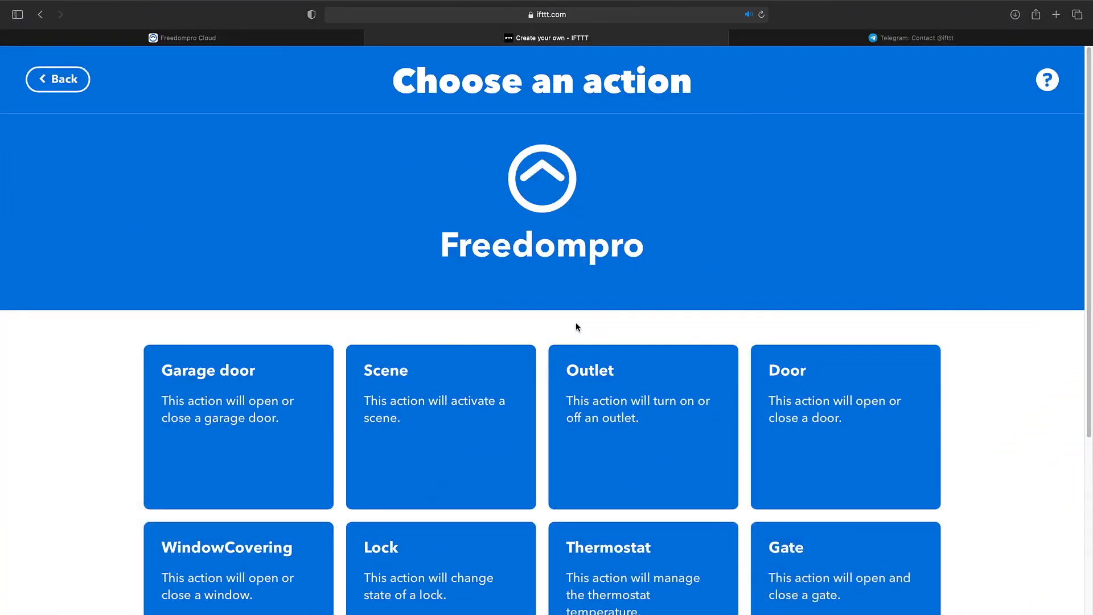
# Step: Back in IFTTT, choose Freedompro's Scene action and connect the service by logging in with Google and allowing IFTTT access
pyautogui.scroll(-2, 576, 325)
pyautogui.scroll(-2, 577, 325)
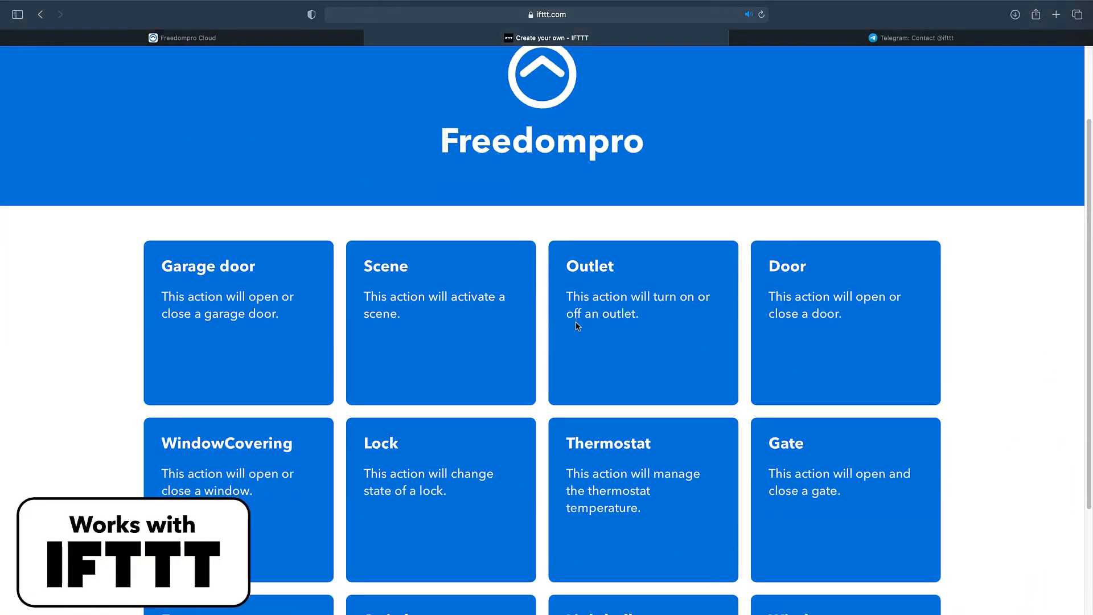
pyautogui.click(423, 311)
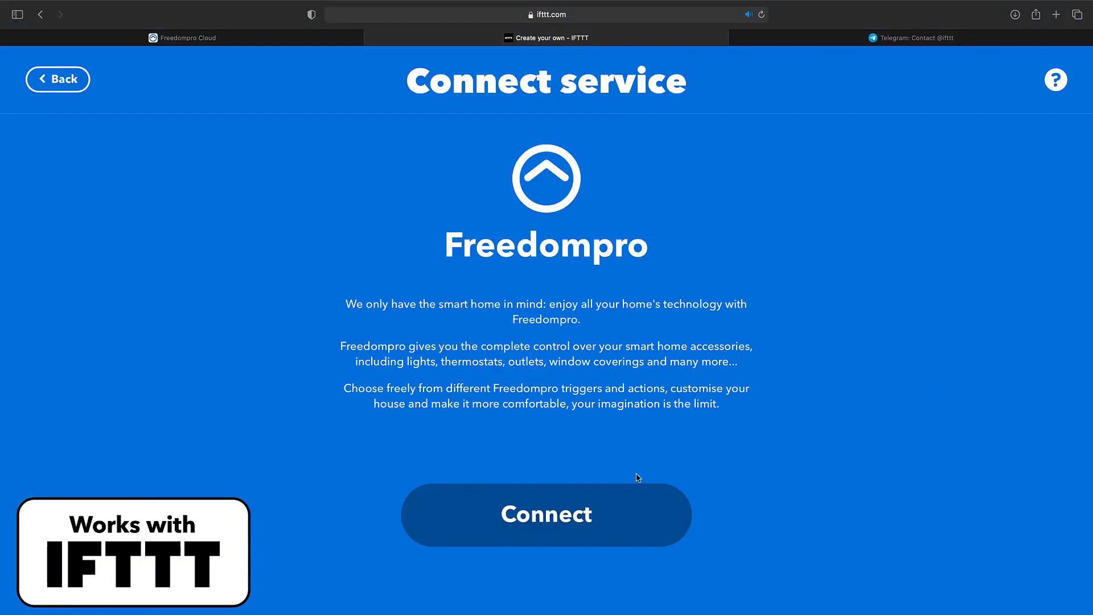
pyautogui.click(564, 525)
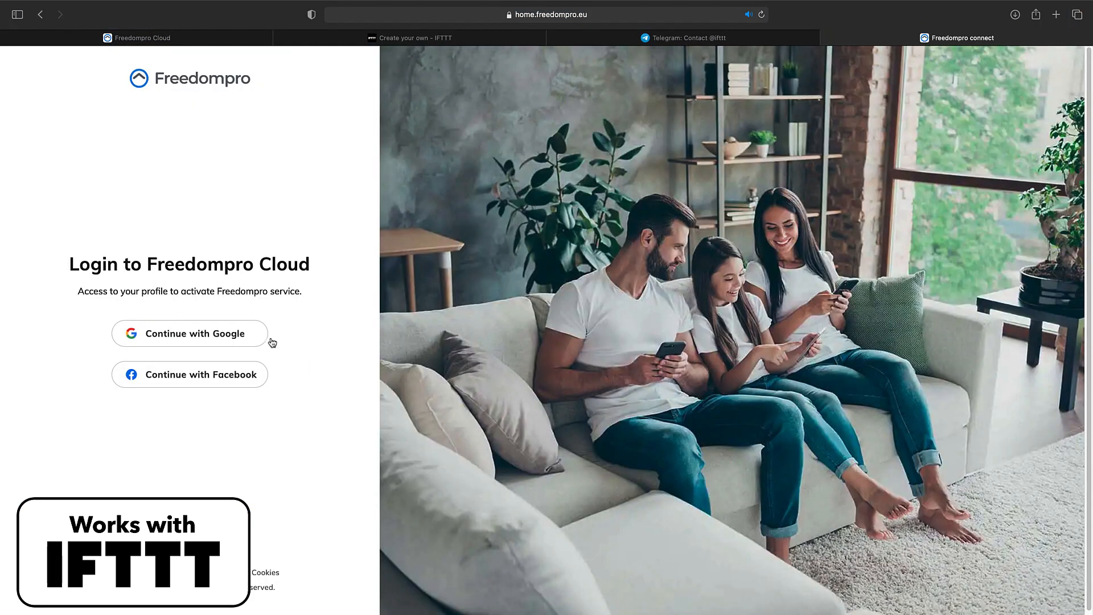
pyautogui.click(242, 333)
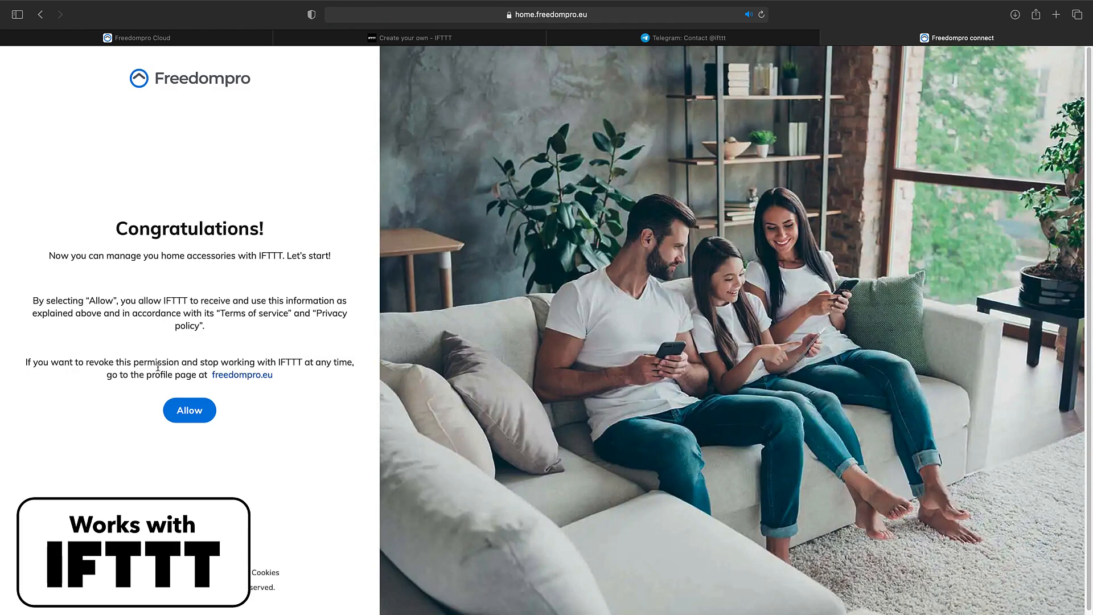
pyautogui.click(191, 411)
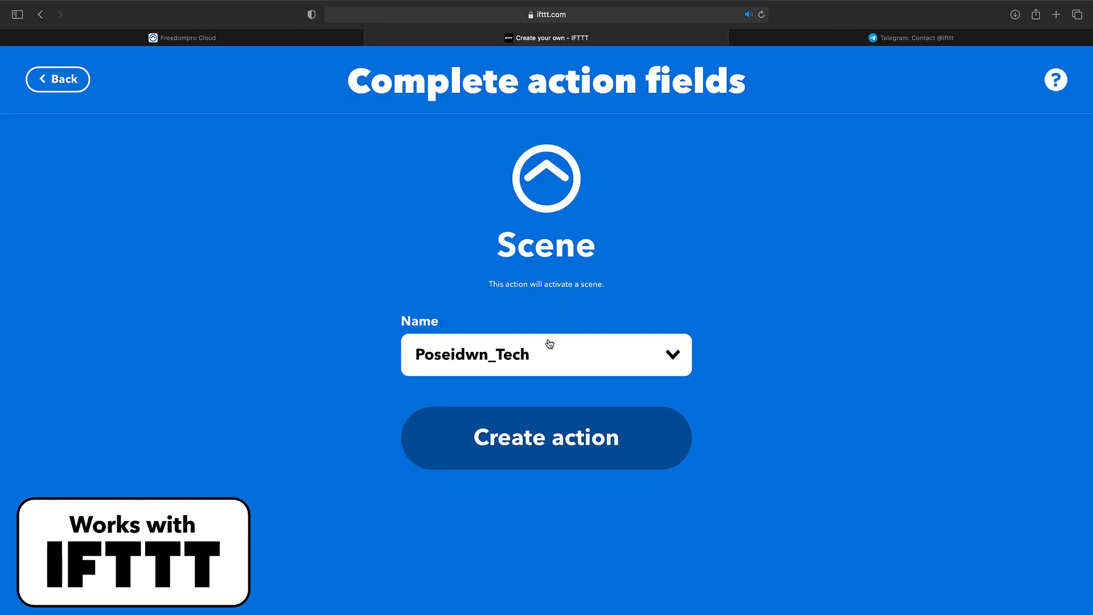
# Step: Create the action with Scene_All_Lights as its scene, finish the applet and leave its page
pyautogui.click(585, 355)
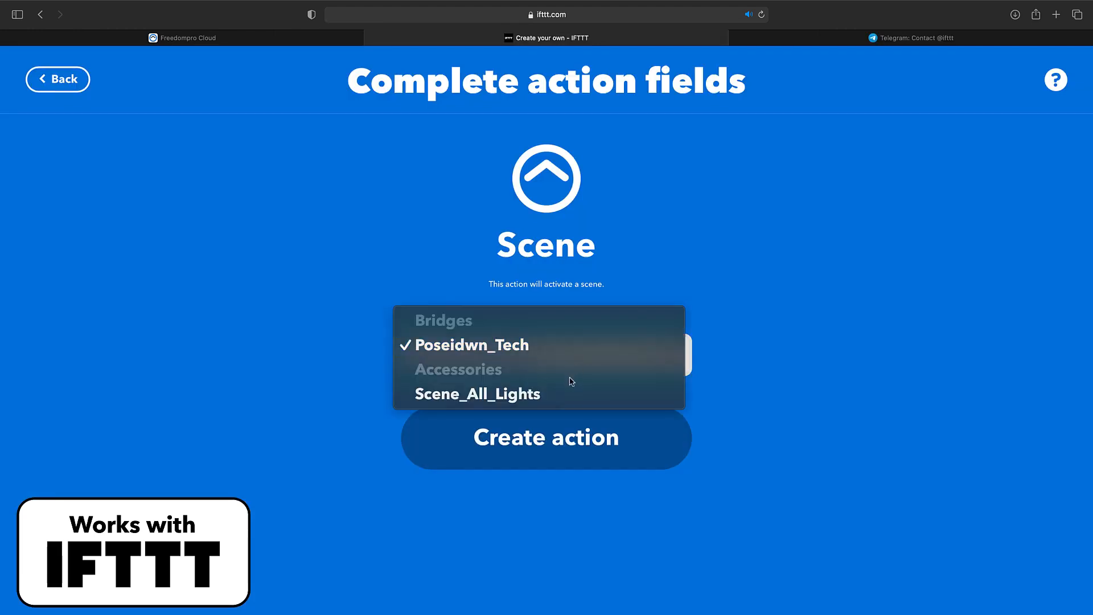
pyautogui.click(545, 395)
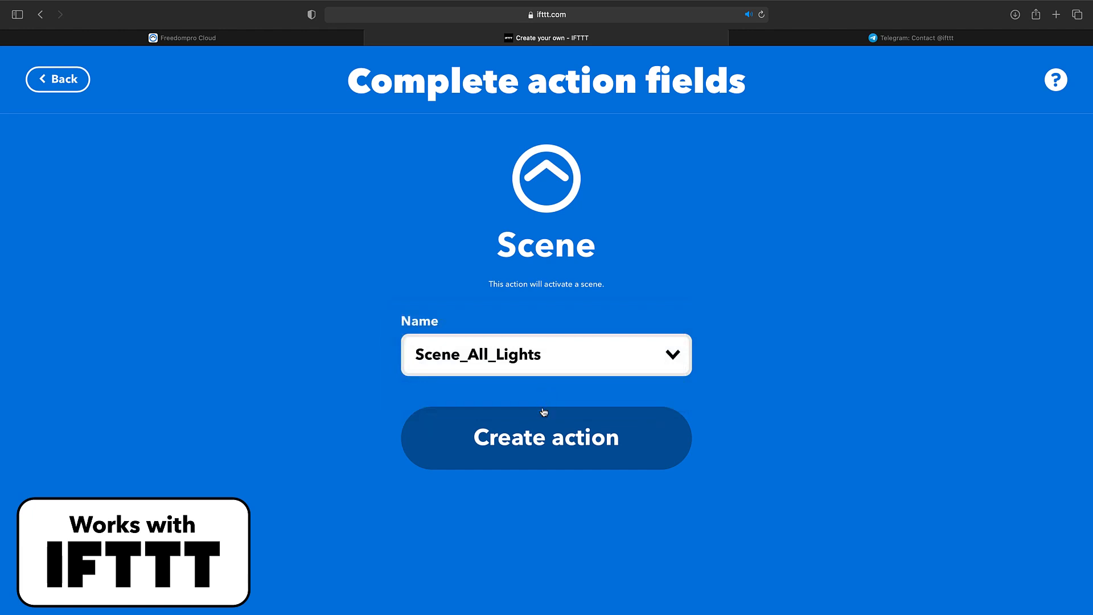
pyautogui.click(542, 433)
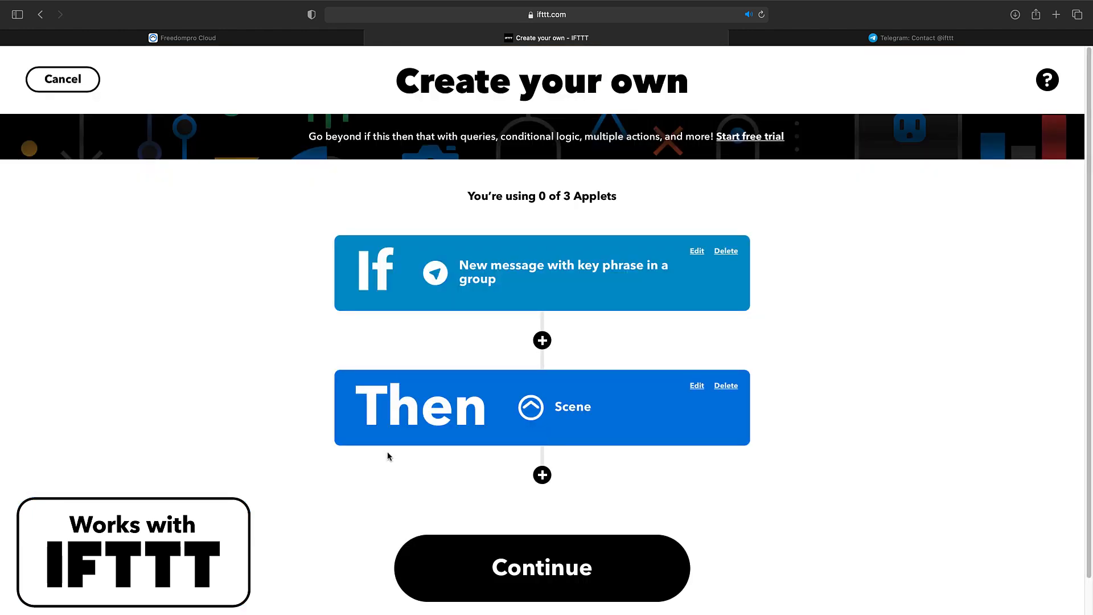
pyautogui.click(573, 572)
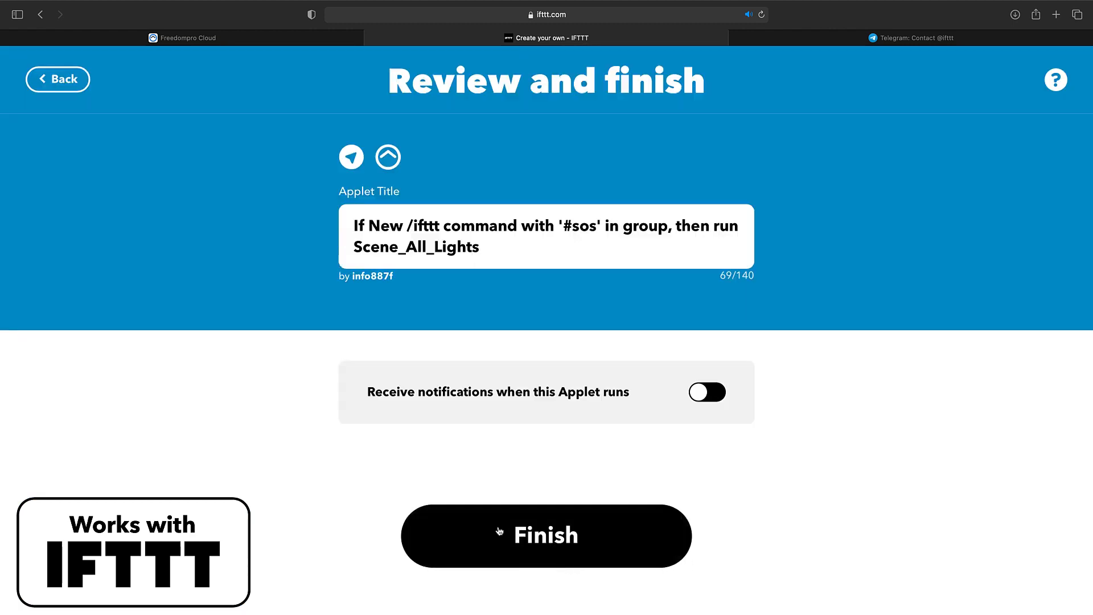
pyautogui.click(558, 546)
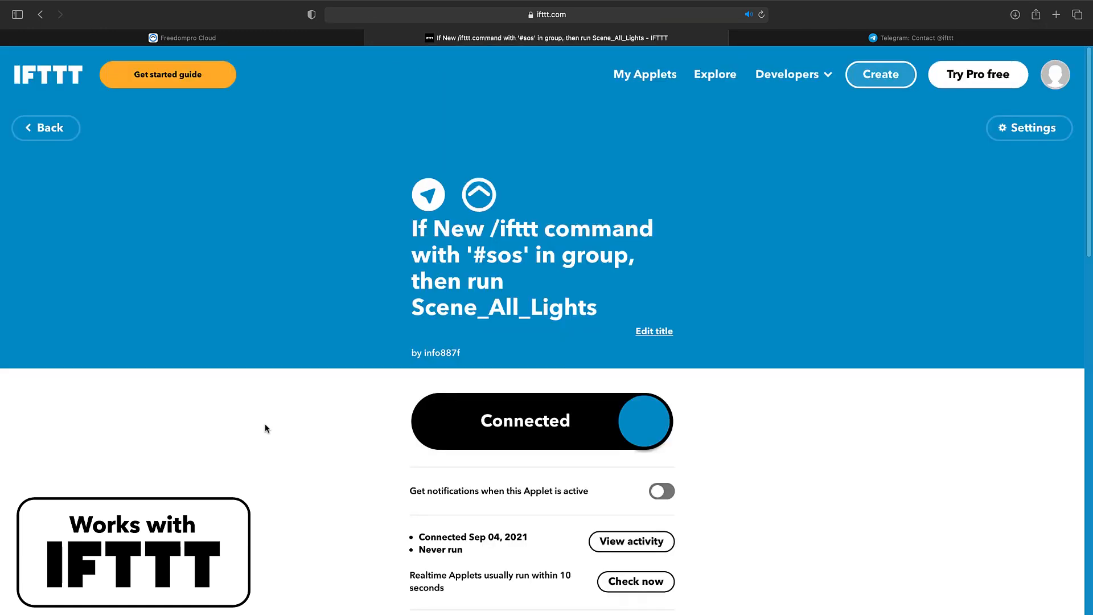
pyautogui.scroll(-3, 292, 431)
pyautogui.scroll(3, 292, 431)
pyautogui.click(47, 127)
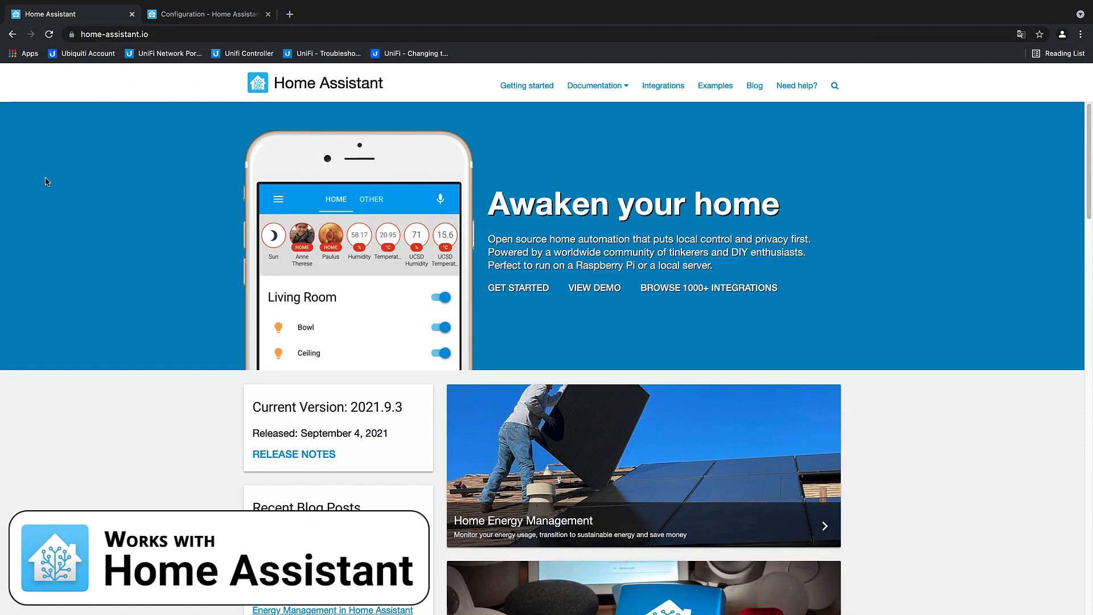
# Step: On the Home Assistant website, search the integrations for Freedompro and open its integration page
pyautogui.click(676, 90)
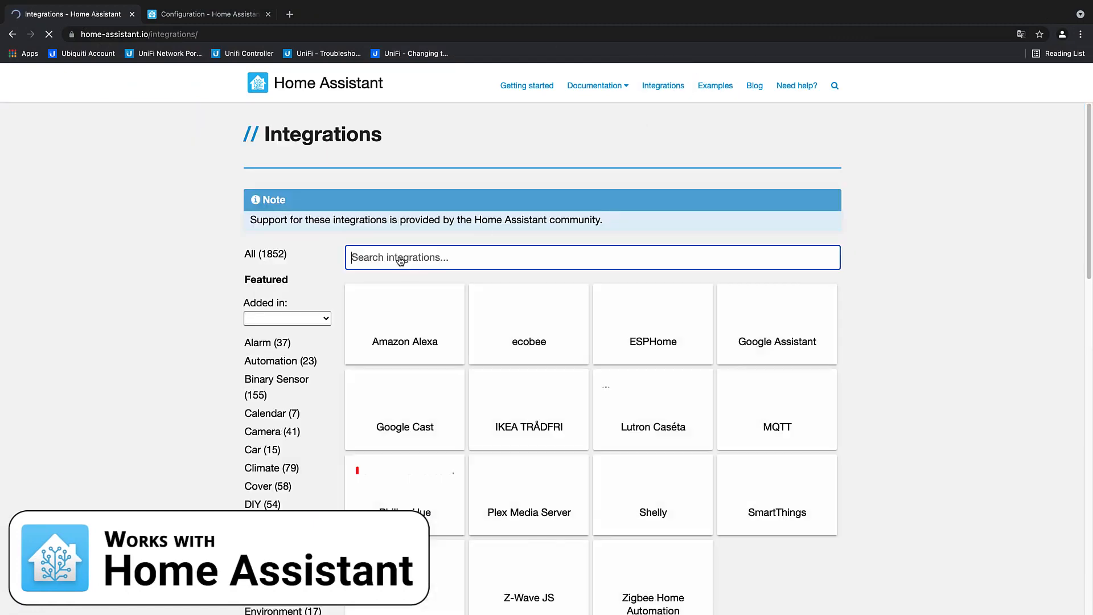
pyautogui.write('F')
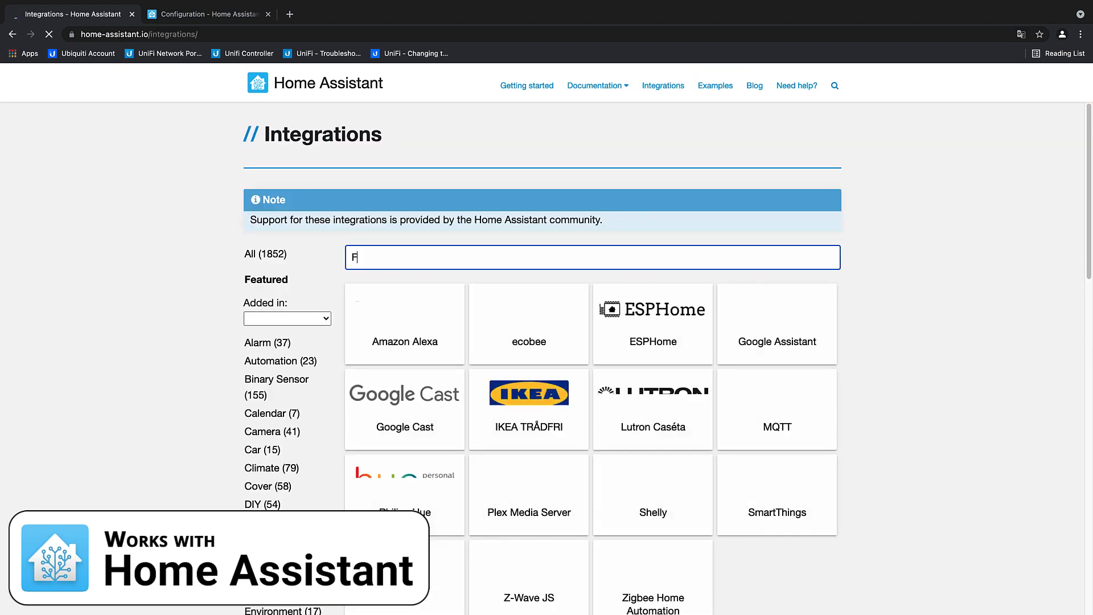
pyautogui.write('reedompro')
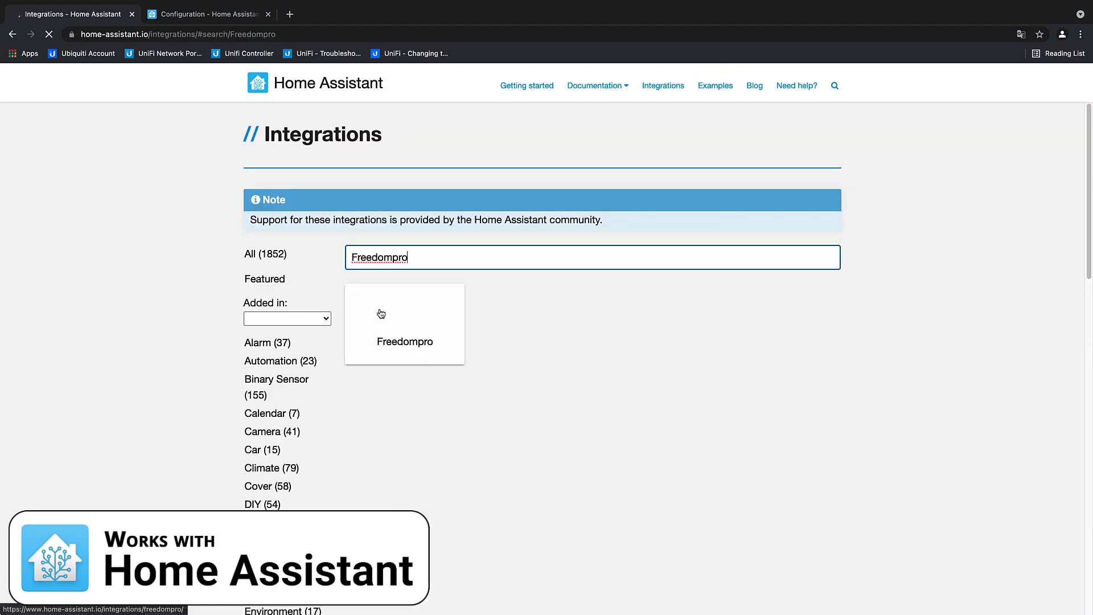
pyautogui.click(387, 317)
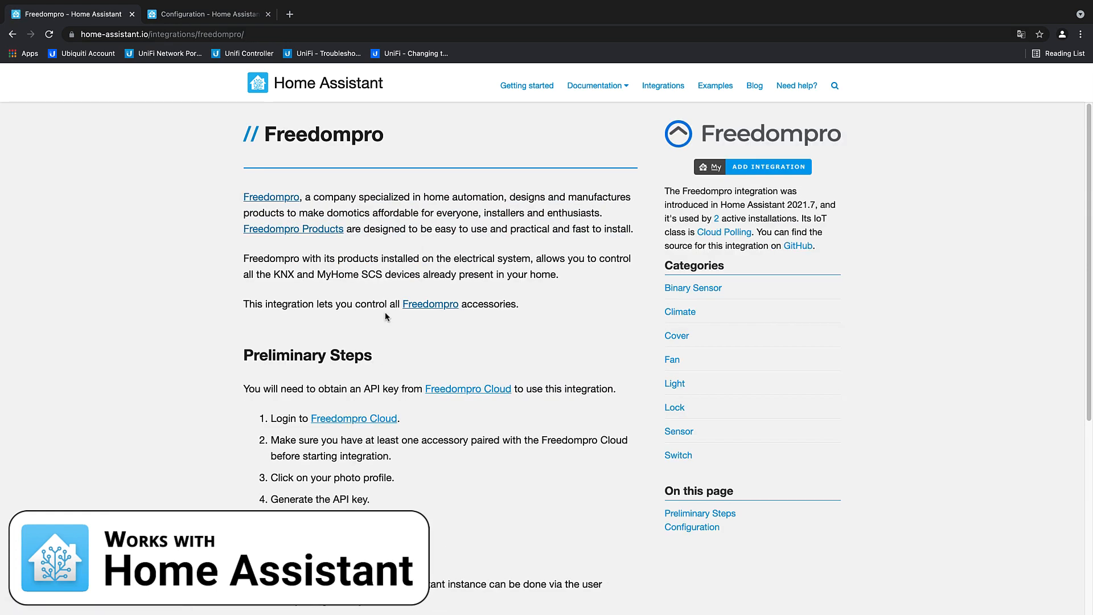
# Step: Open the Freedompro Cloud link from the preliminary steps in a new tab and log in with Google
pyautogui.scroll(-5, 385, 320)
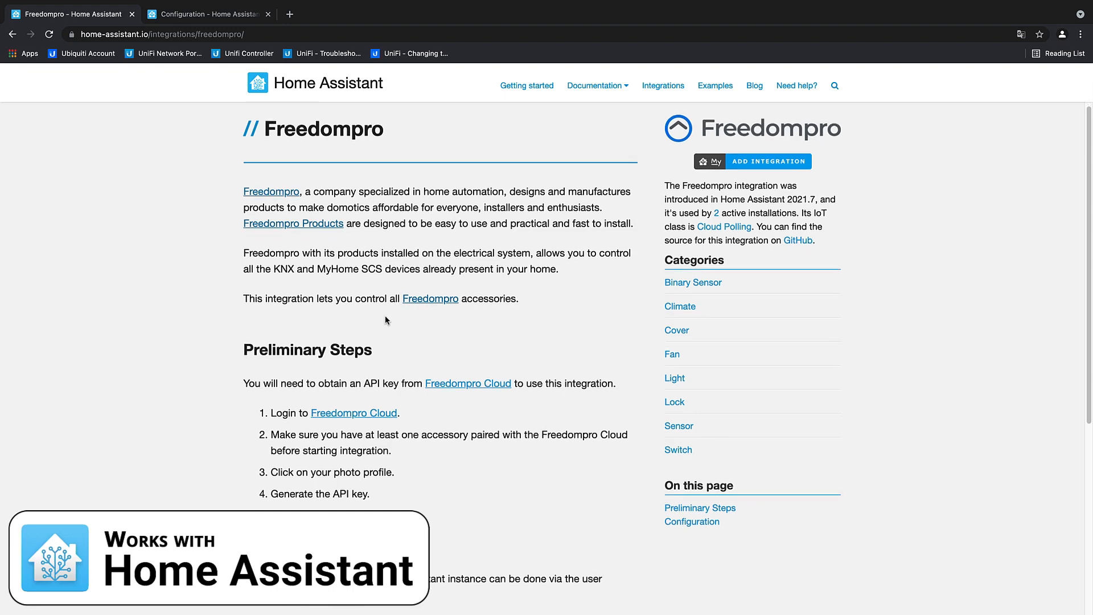
pyautogui.scroll(-1, 386, 320)
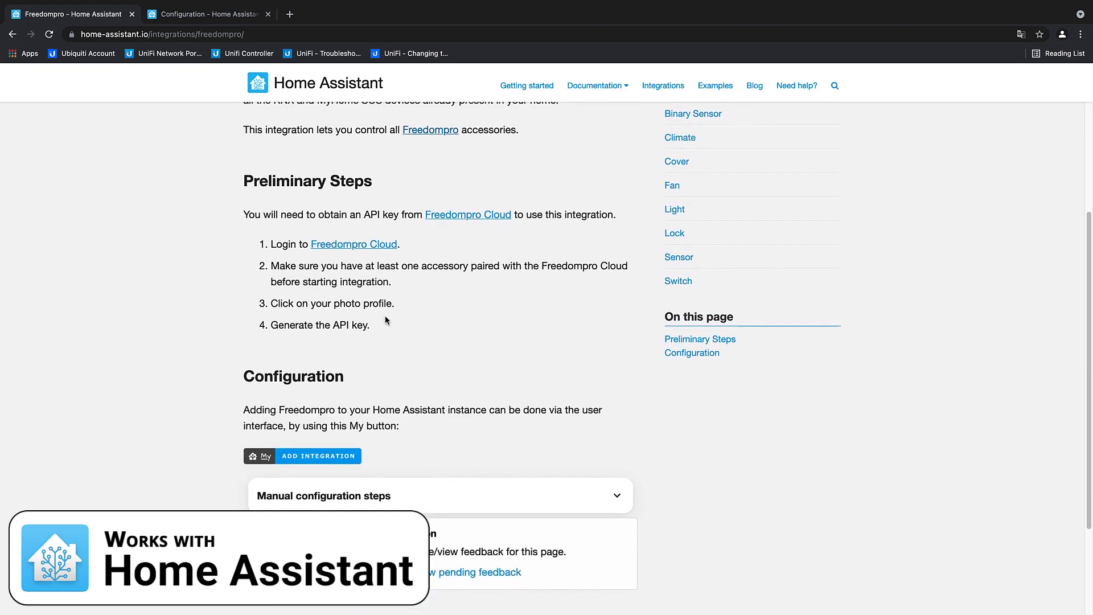
pyautogui.rightClick(480, 215)
pyautogui.click(481, 218)
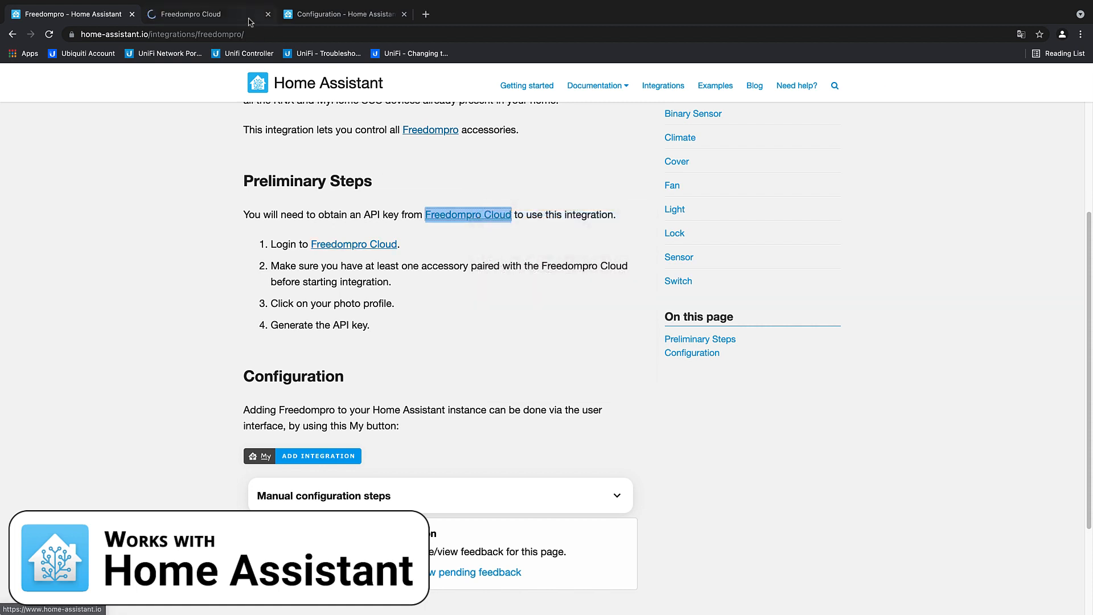
pyautogui.click(226, 16)
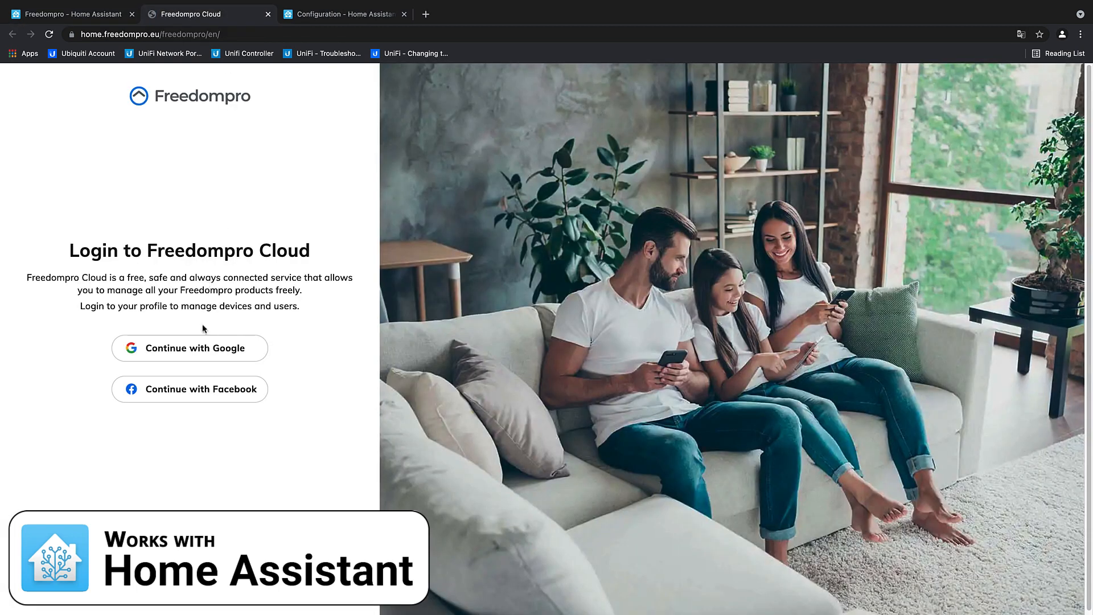
pyautogui.click(197, 350)
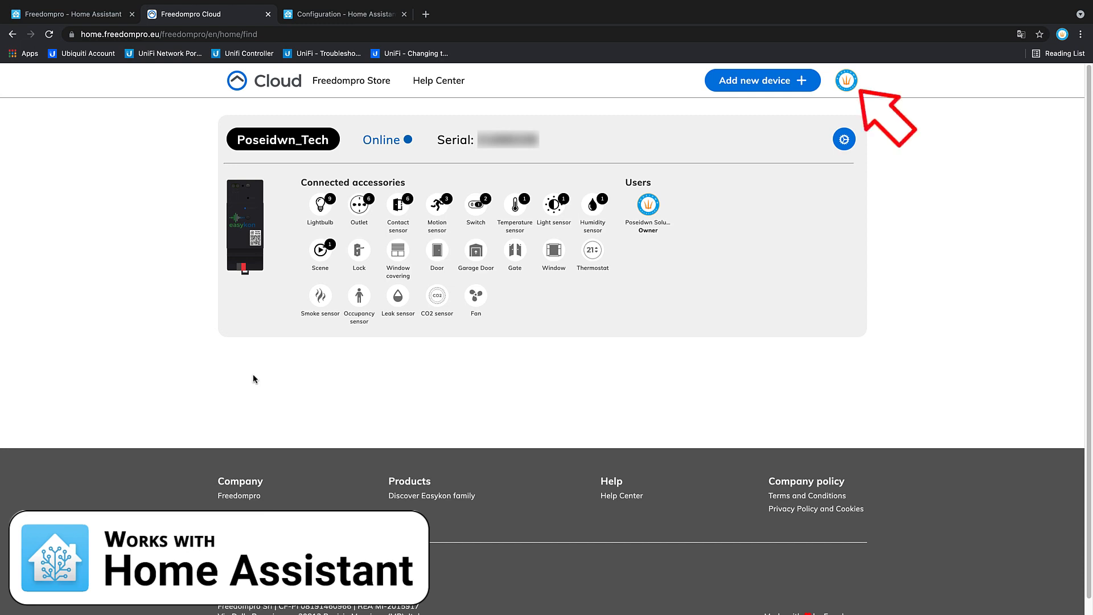
# Step: Open the Freedompro Cloud account profile and generate a personal API key
pyautogui.click(854, 84)
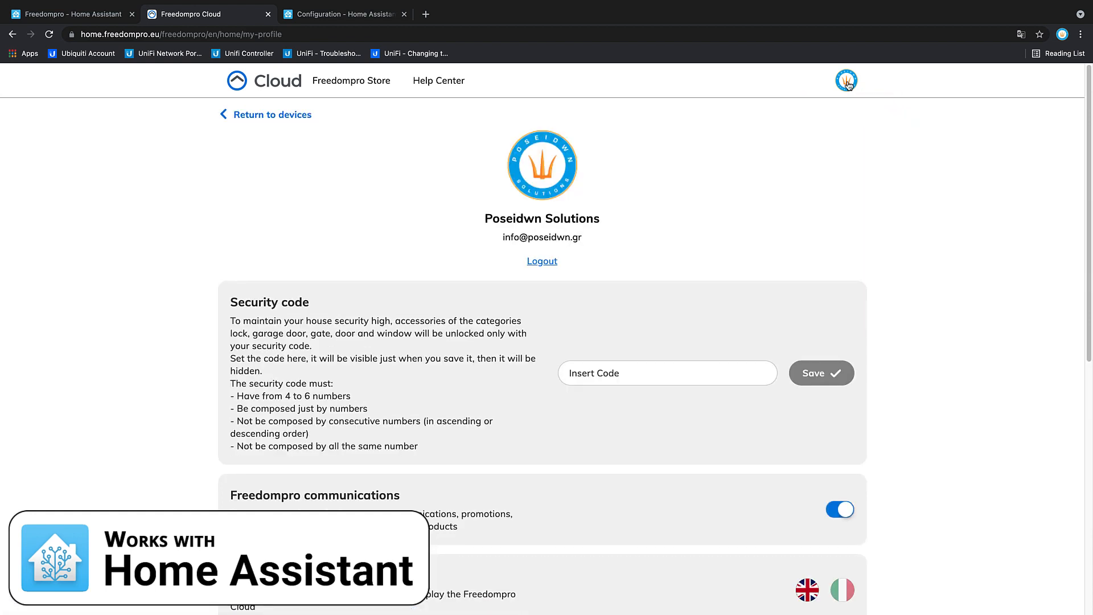
pyautogui.scroll(-1, 603, 296)
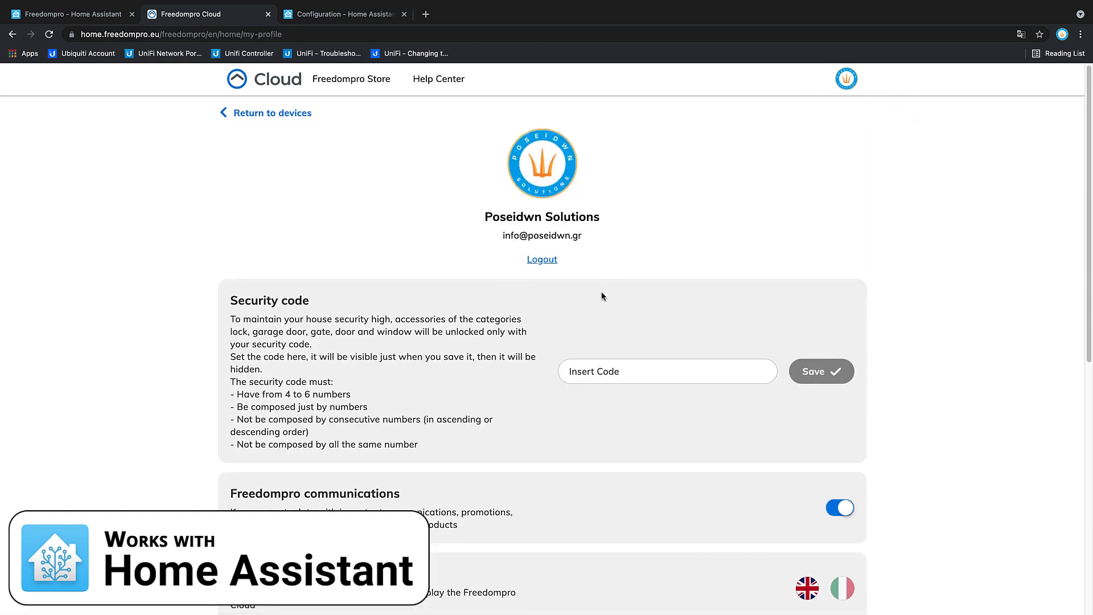
pyautogui.scroll(-5, 602, 293)
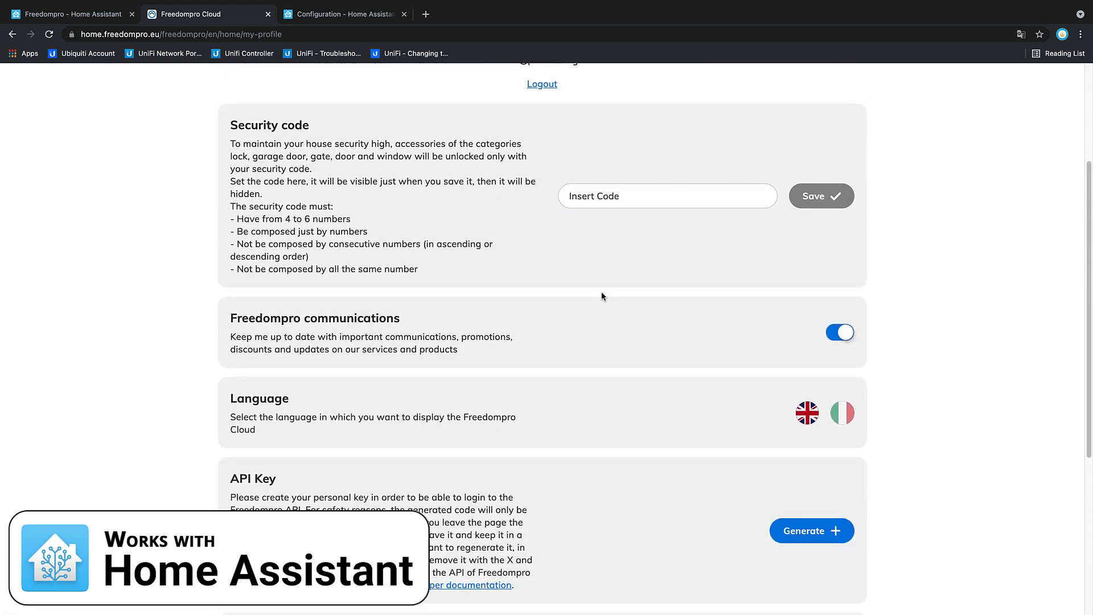
pyautogui.scroll(-5, 602, 295)
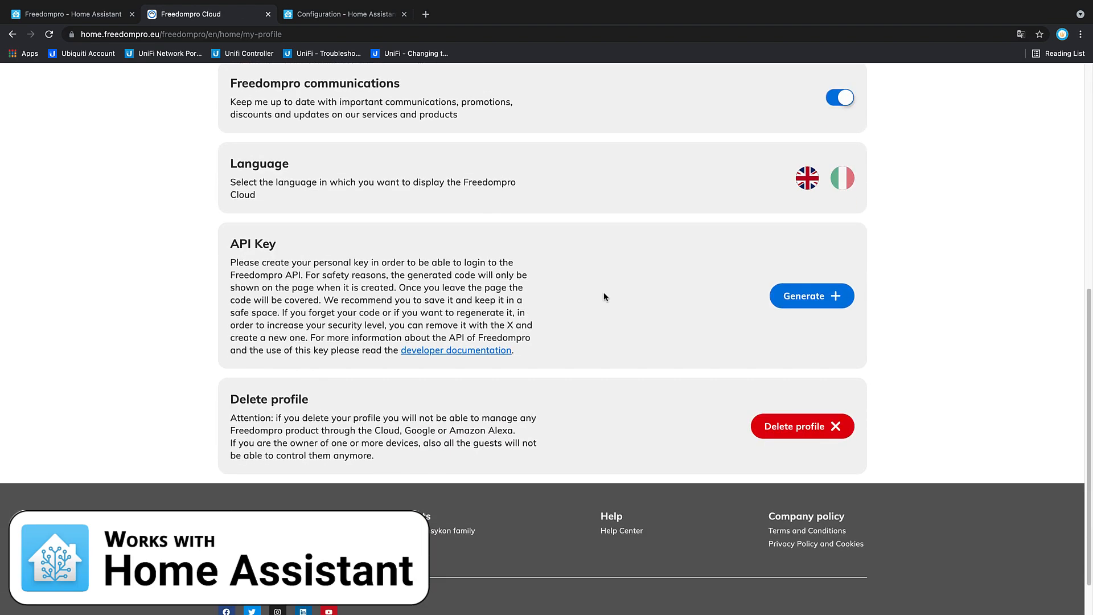
pyautogui.click(817, 299)
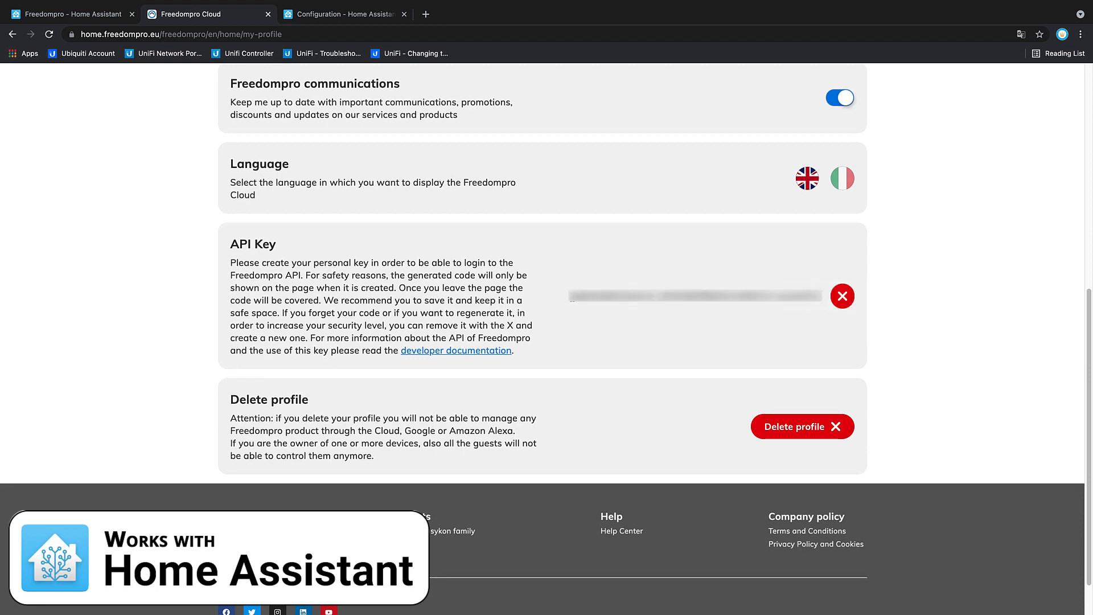
# Step: Copy the whole newly generated API key from the profile page
pyautogui.moveTo(572, 299); pyautogui.dragTo(832, 296)
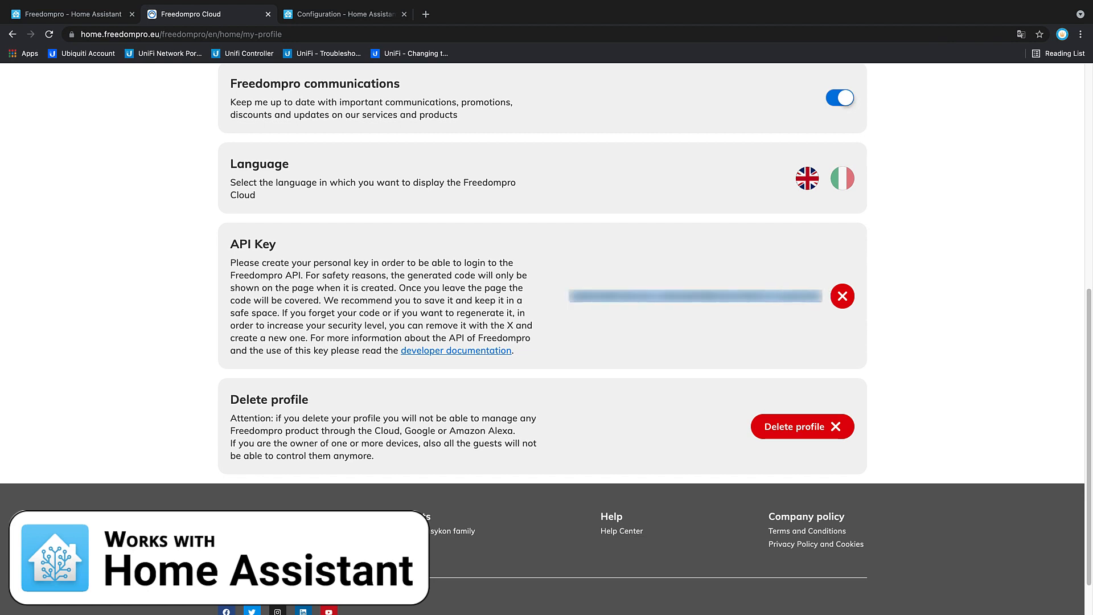
pyautogui.rightClick(784, 301)
pyautogui.click(787, 321)
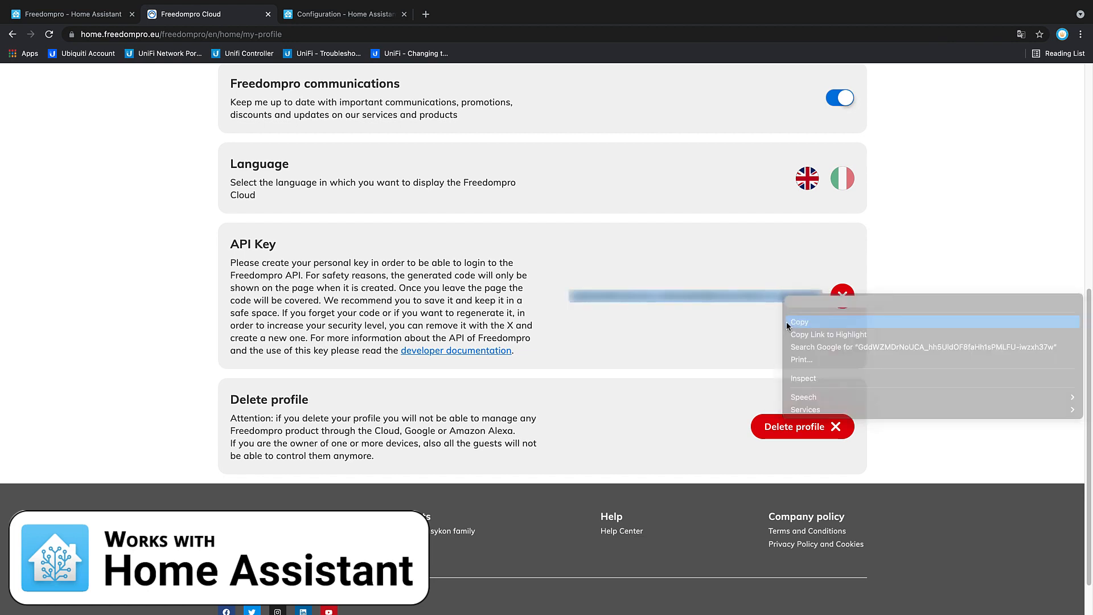
pyautogui.click(787, 324)
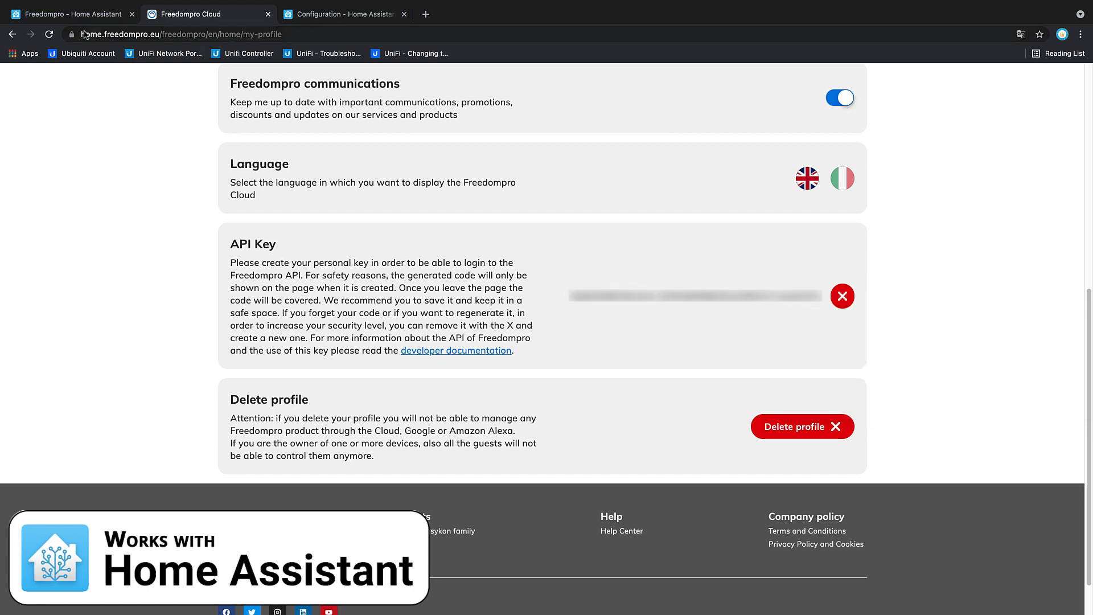
pyautogui.click(72, 15)
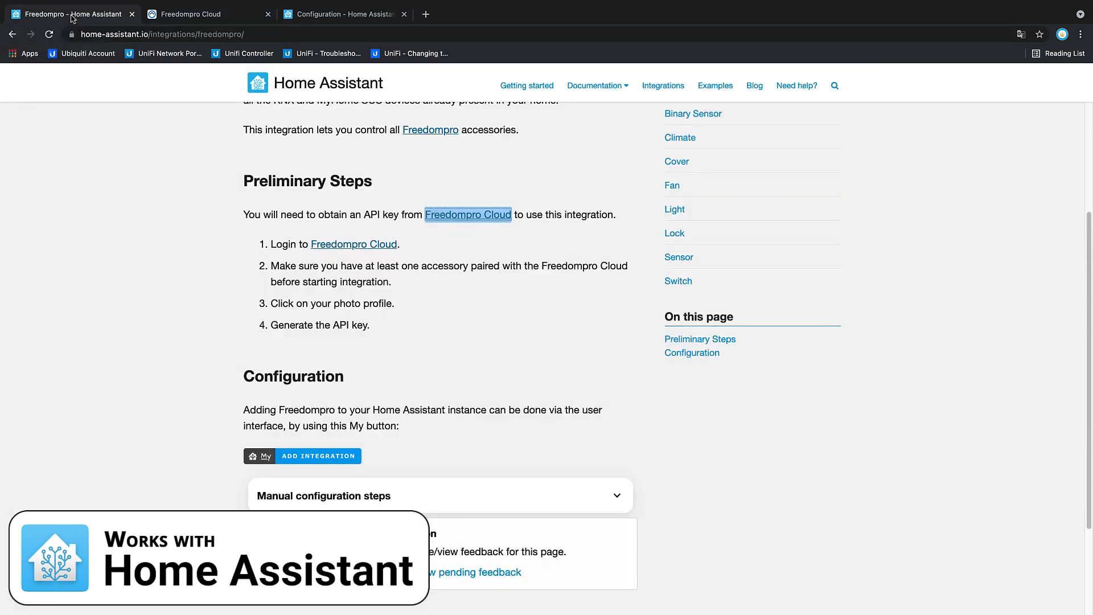
pyautogui.scroll(-3, 400, 323)
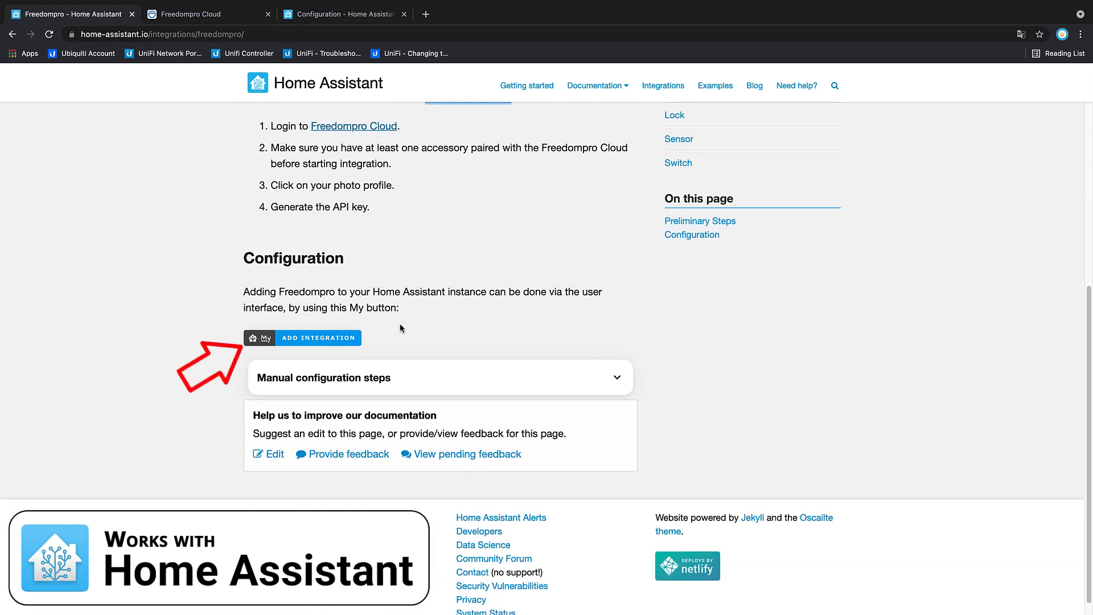
pyautogui.click(322, 339)
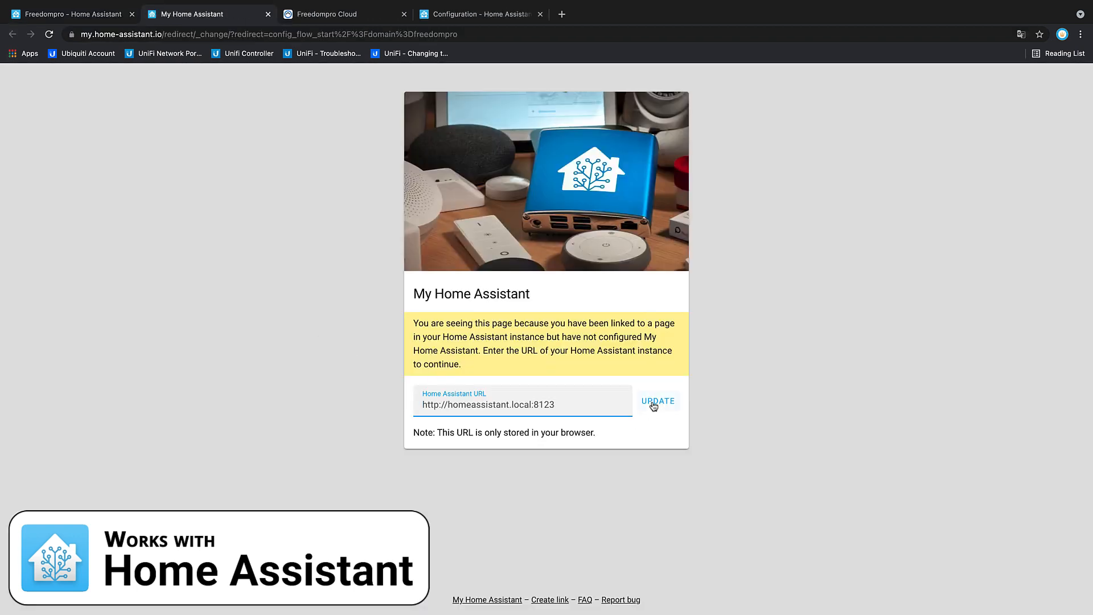
pyautogui.click(653, 403)
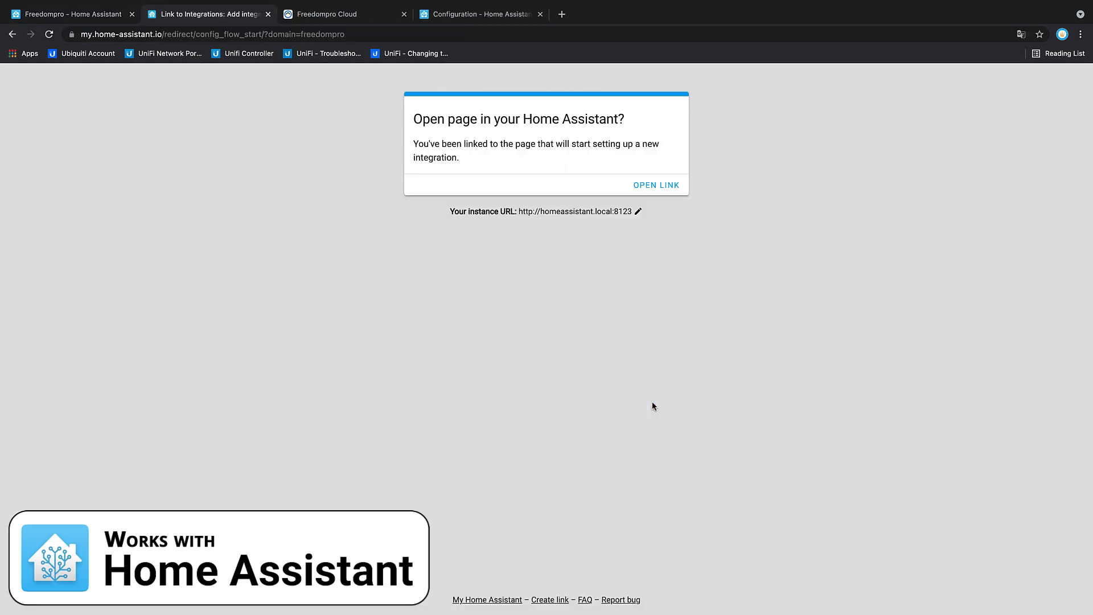
pyautogui.click(649, 184)
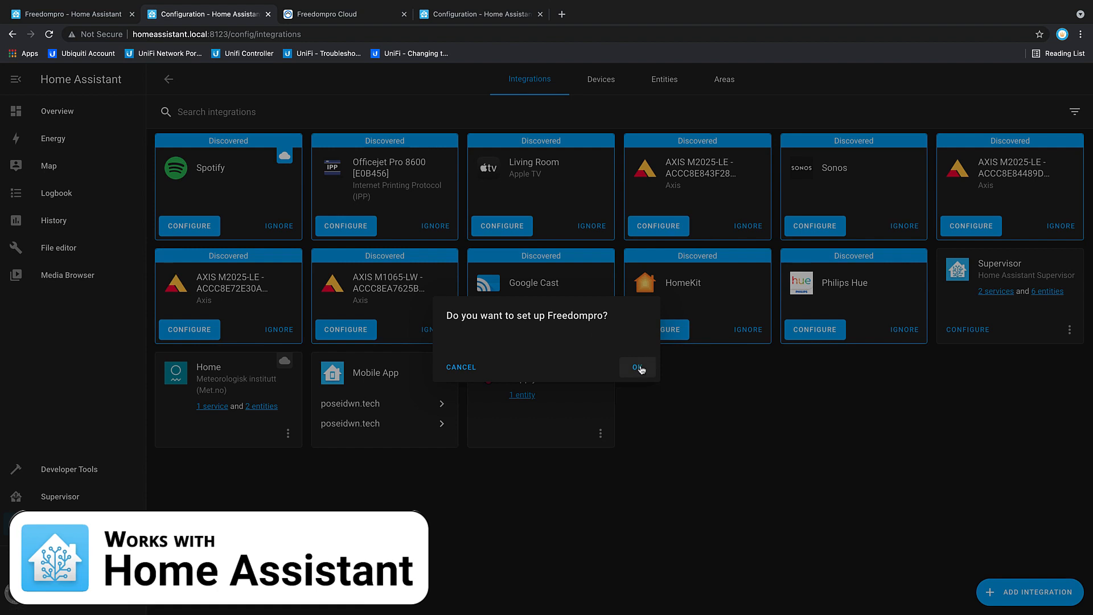
# Step: Confirm setting up Freedompro, paste the copied API key and submit it
pyautogui.click(639, 368)
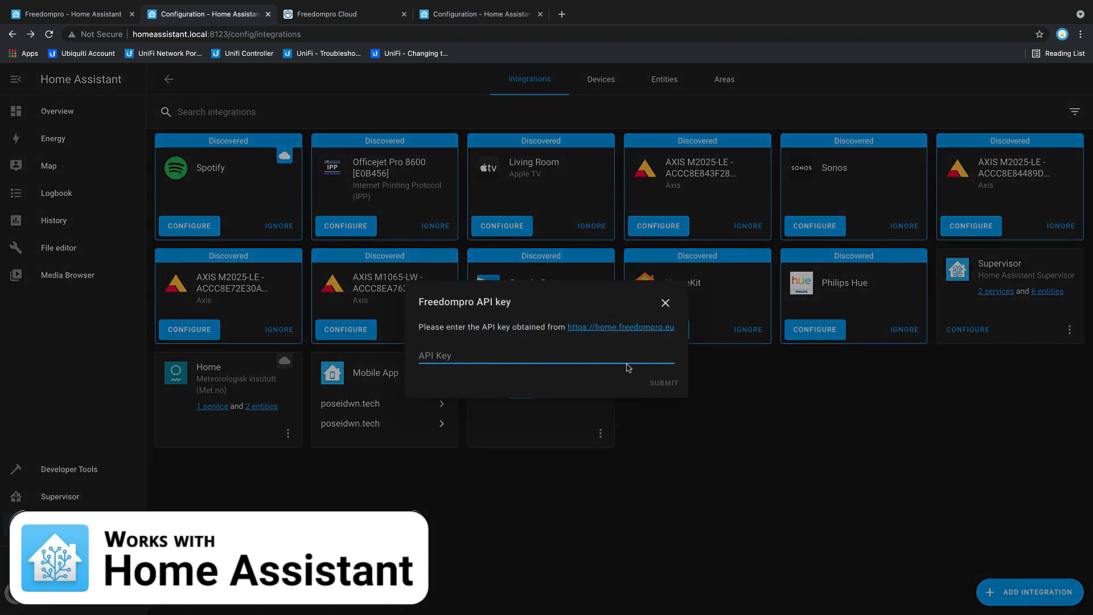
pyautogui.rightClick(426, 356)
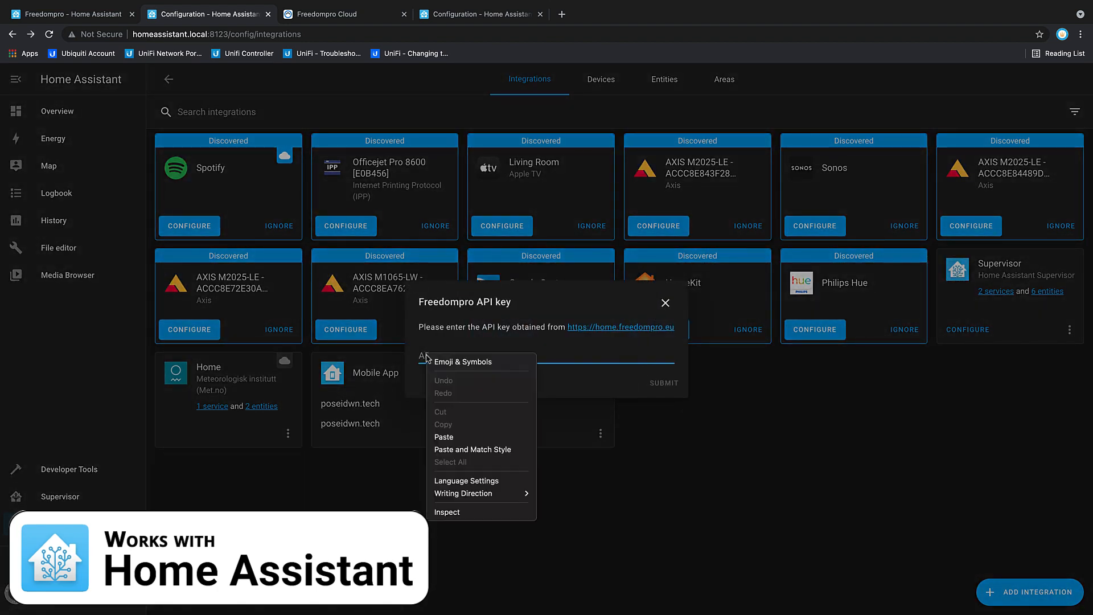
pyautogui.click(443, 436)
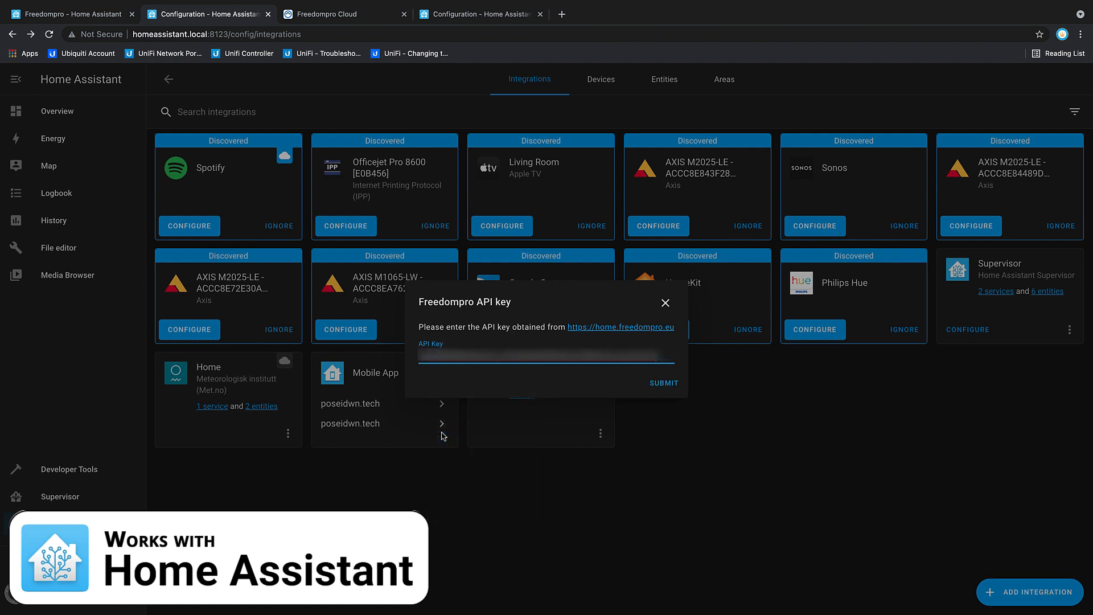
pyautogui.click(664, 383)
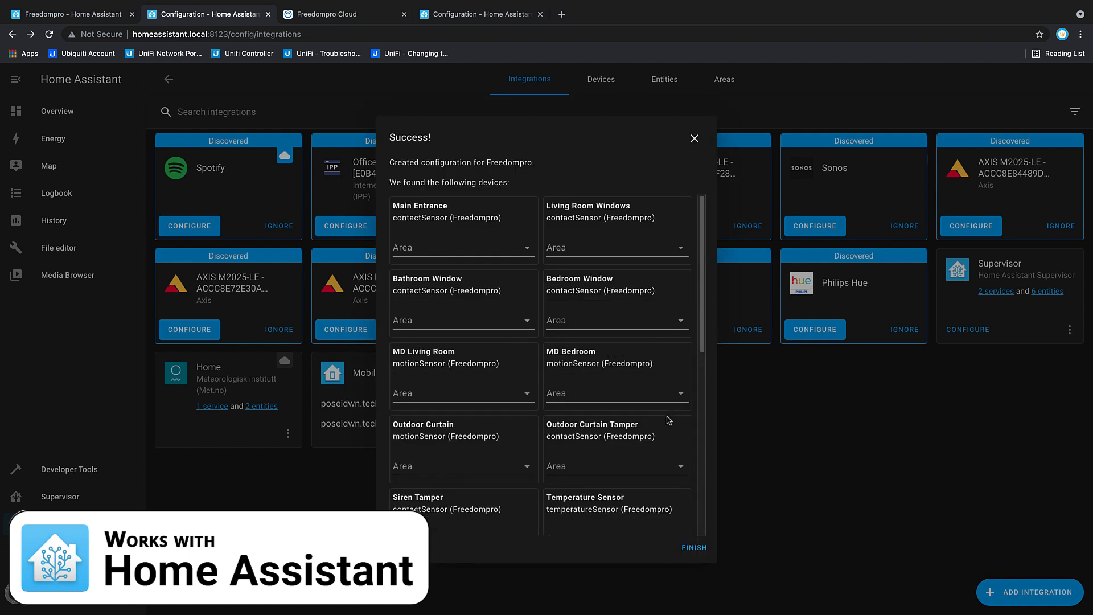
# Step: Add a new area named Alarm System and assign the Main Entrance contact sensor to it
pyautogui.click(526, 248)
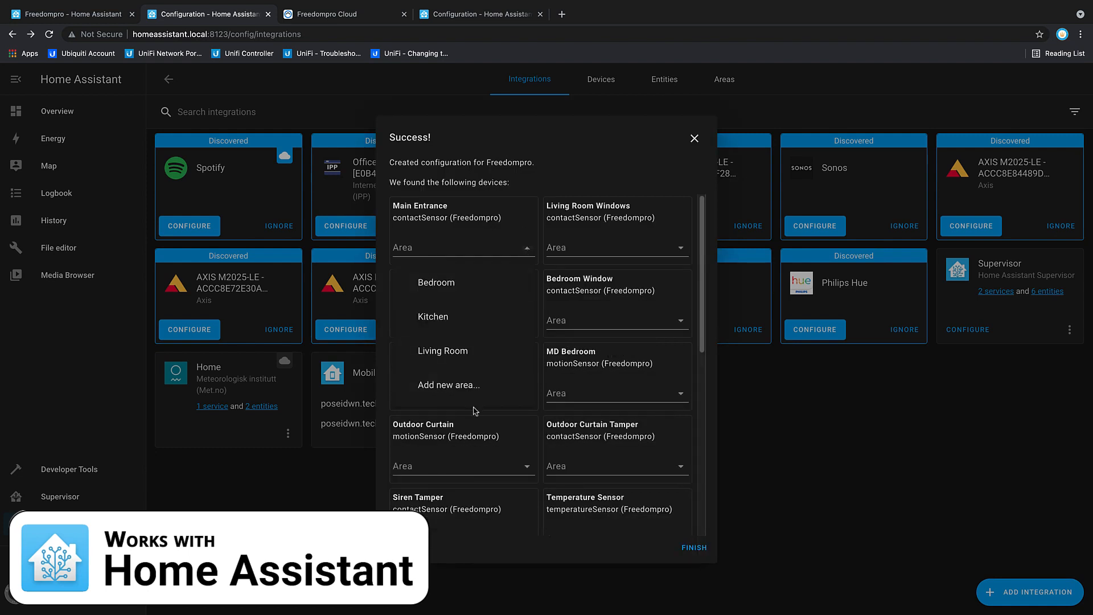
pyautogui.click(467, 386)
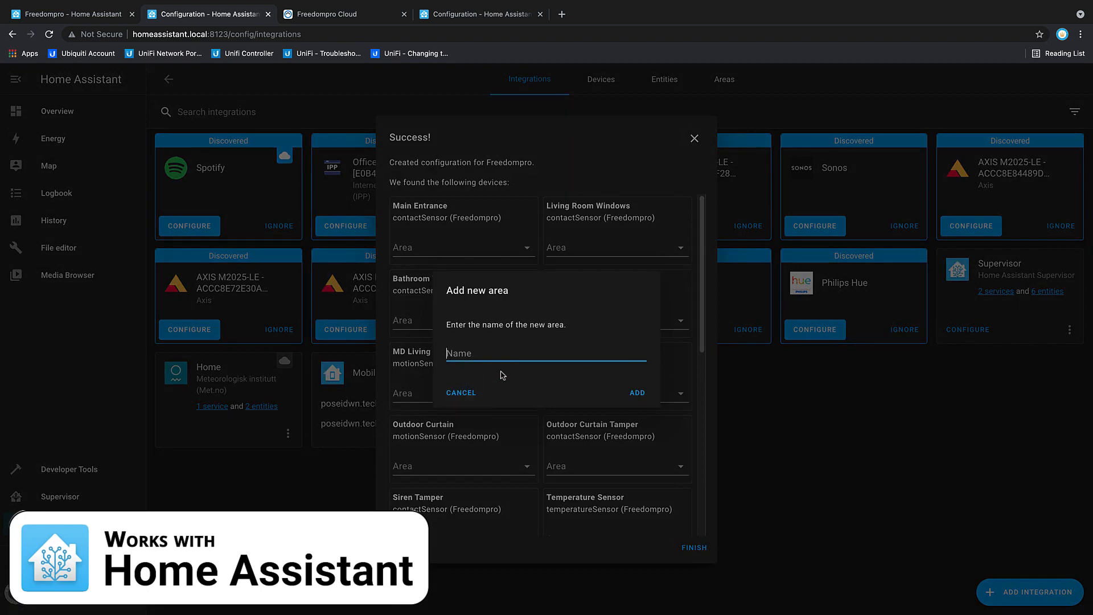
pyautogui.write('Alarm System')
pyautogui.click(628, 392)
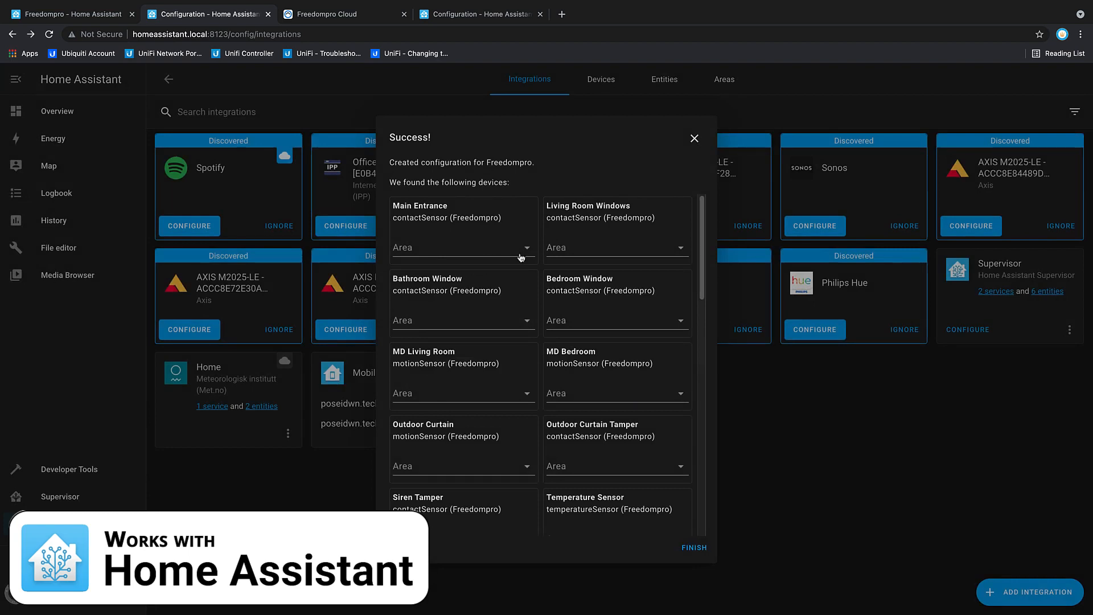
pyautogui.click(523, 255)
pyautogui.click(450, 289)
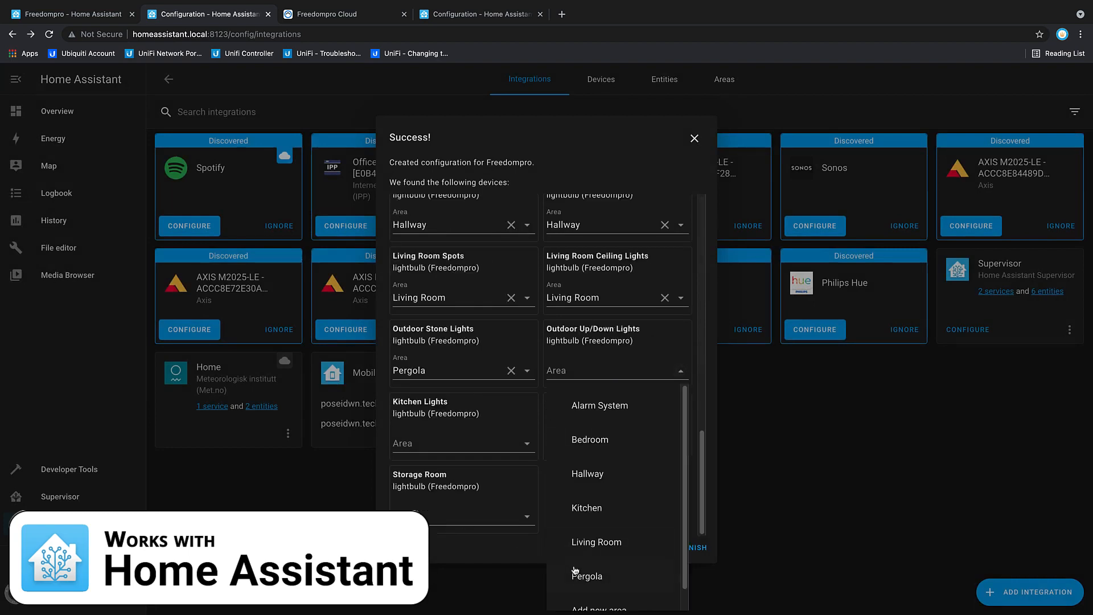
pyautogui.click(575, 574)
# Step: Assign both Kitchen Lights and Lego Lights to the Kitchen area
pyautogui.click(526, 448)
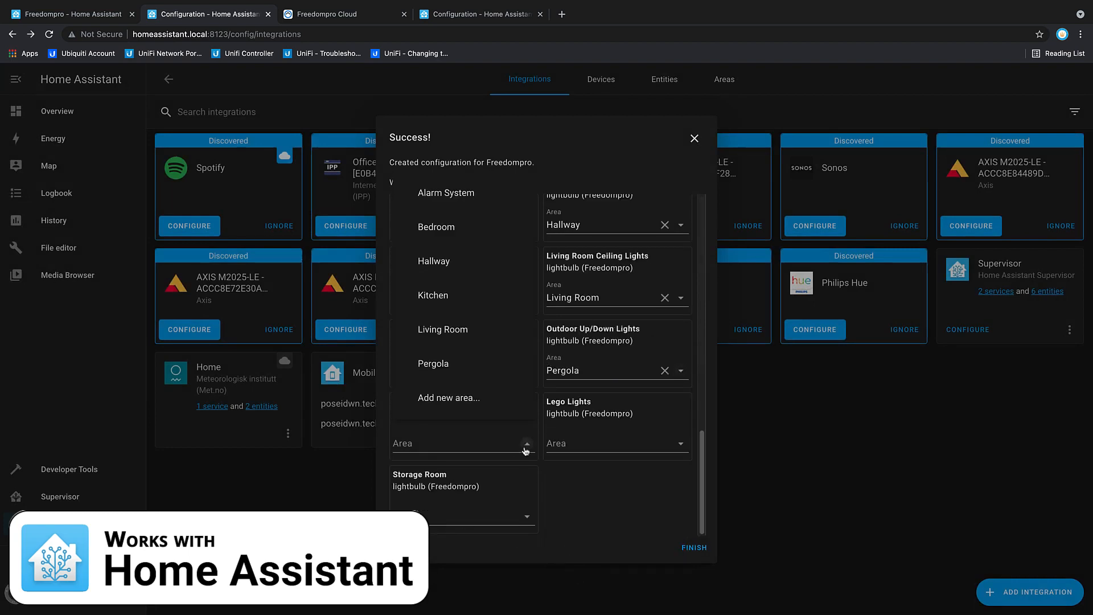
pyautogui.click(445, 303)
pyautogui.click(678, 449)
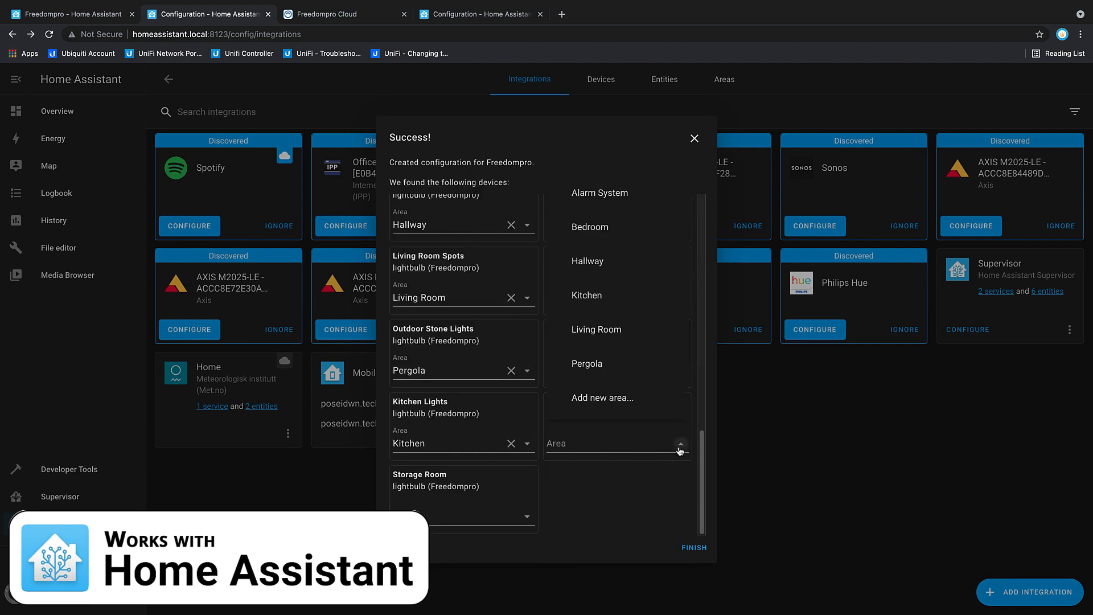
pyautogui.click(605, 307)
# Step: Add a new area named Storage Room, assign the Storage Room lightbulb to it and finish the integration setup
pyautogui.click(526, 517)
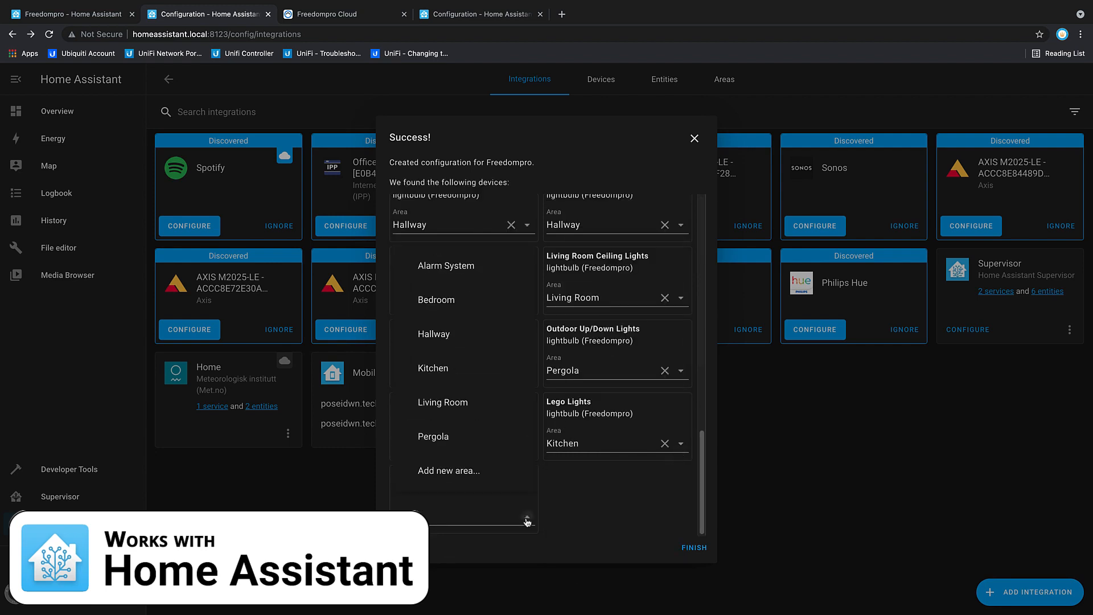
pyautogui.click(450, 470)
pyautogui.write('Storage Room')
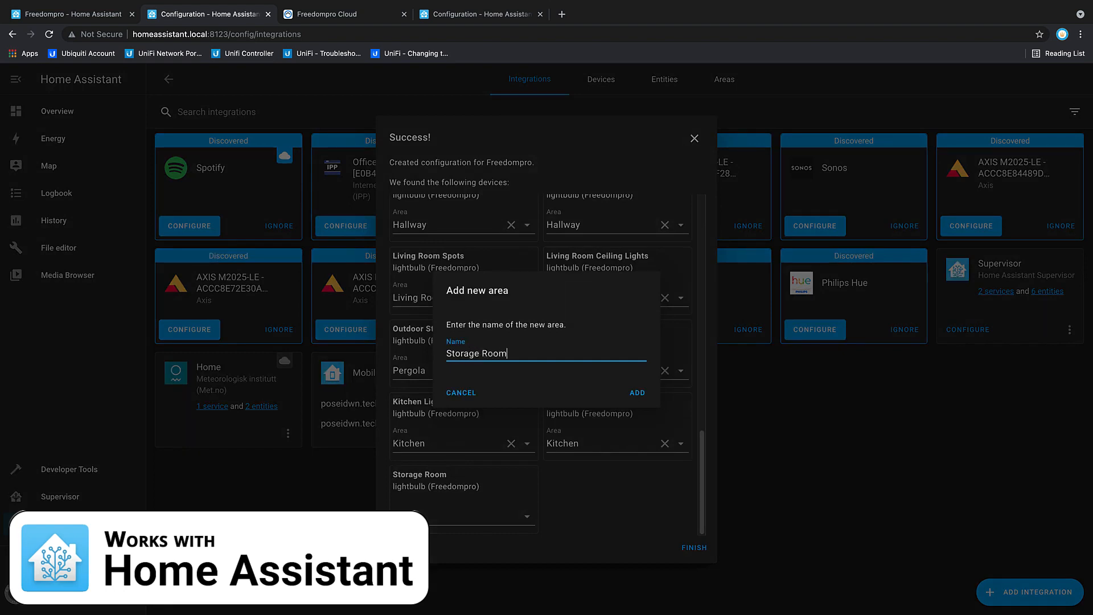
pyautogui.click(636, 393)
pyautogui.click(527, 517)
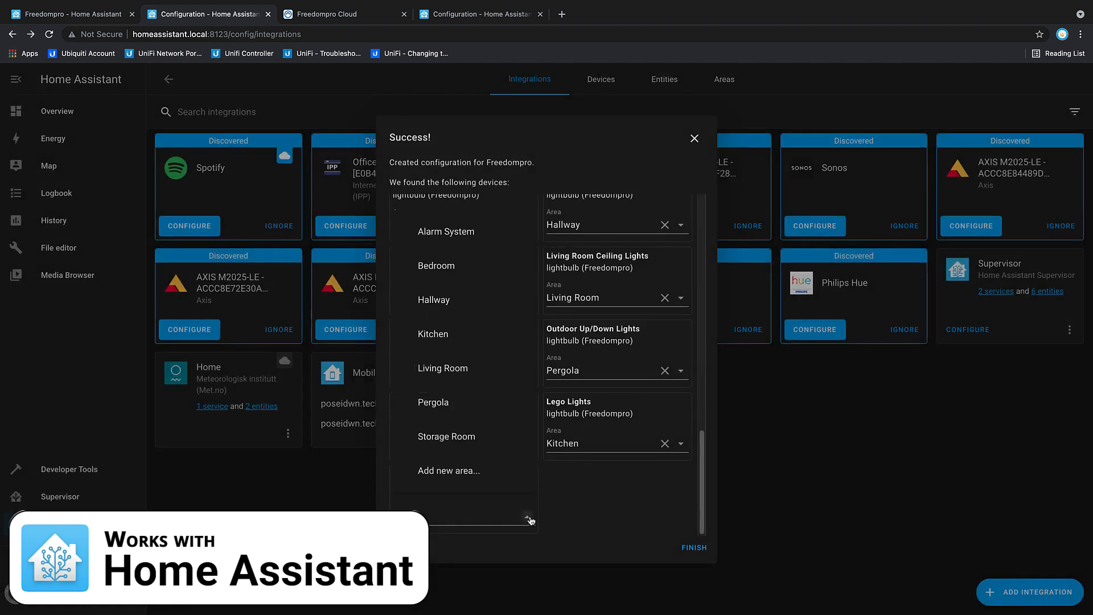
pyautogui.click(477, 438)
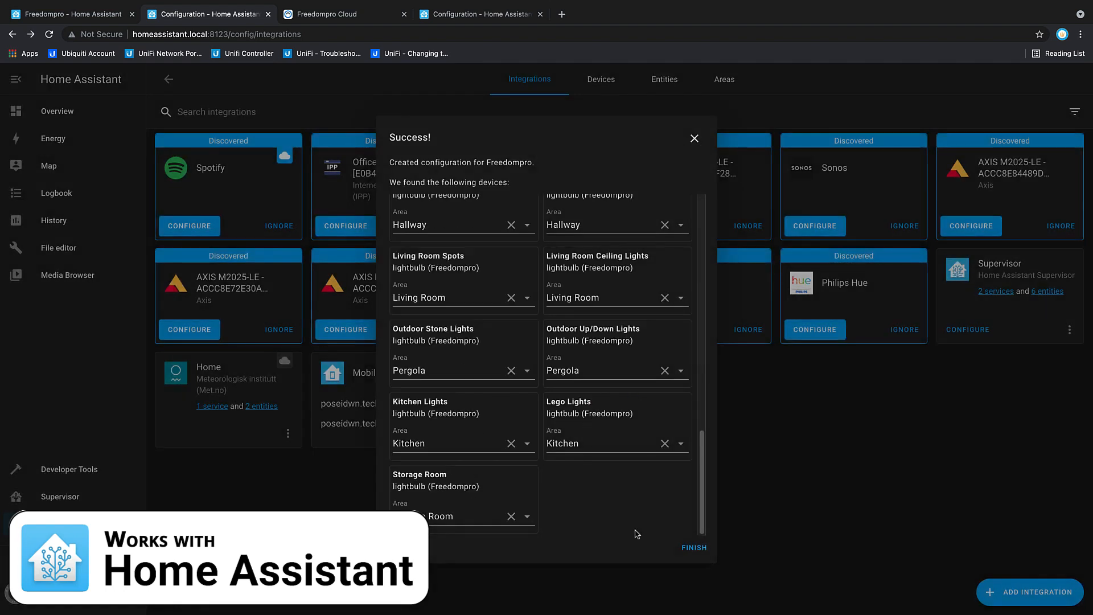
pyautogui.click(688, 548)
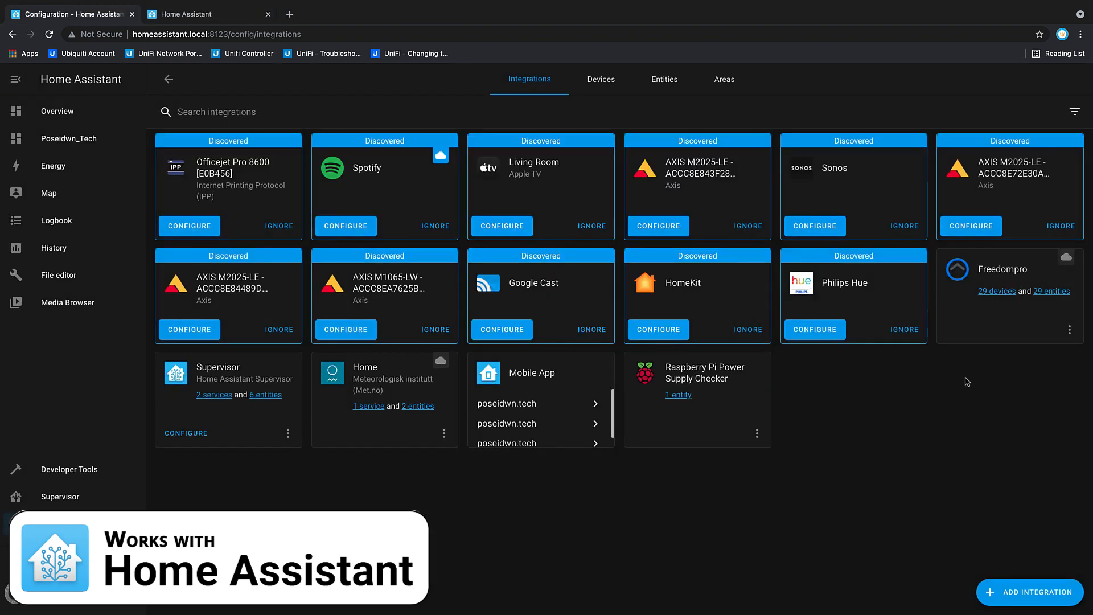
# Step: On the Poseidwn_Tech dashboard, turn on the Living Room Spots and raise the Living Room Ceiling Lights to full brightness
pyautogui.click(57, 141)
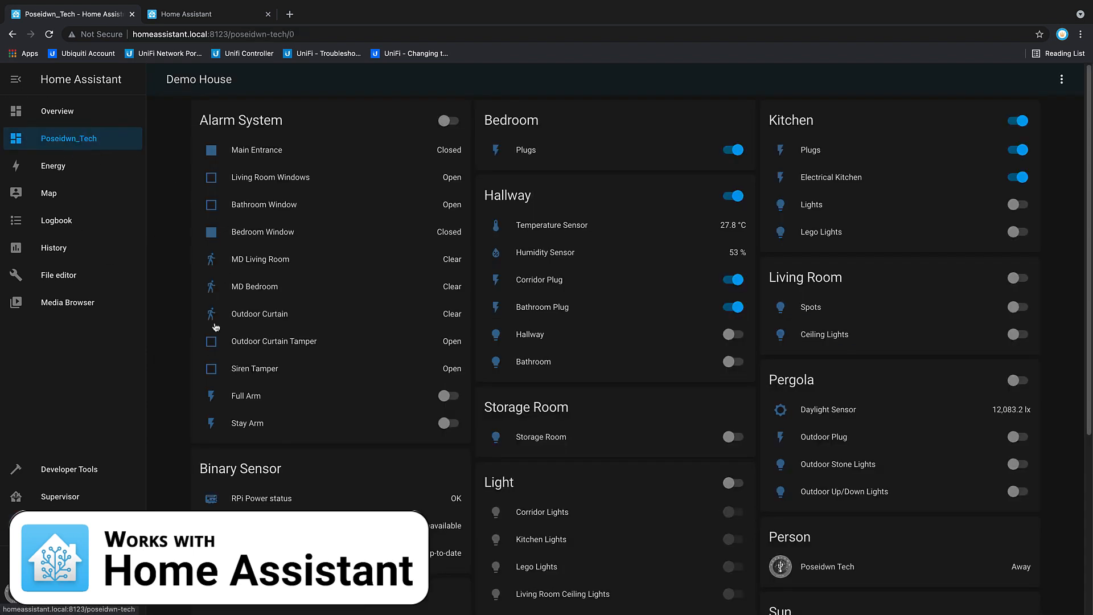
pyautogui.click(1018, 307)
pyautogui.click(818, 336)
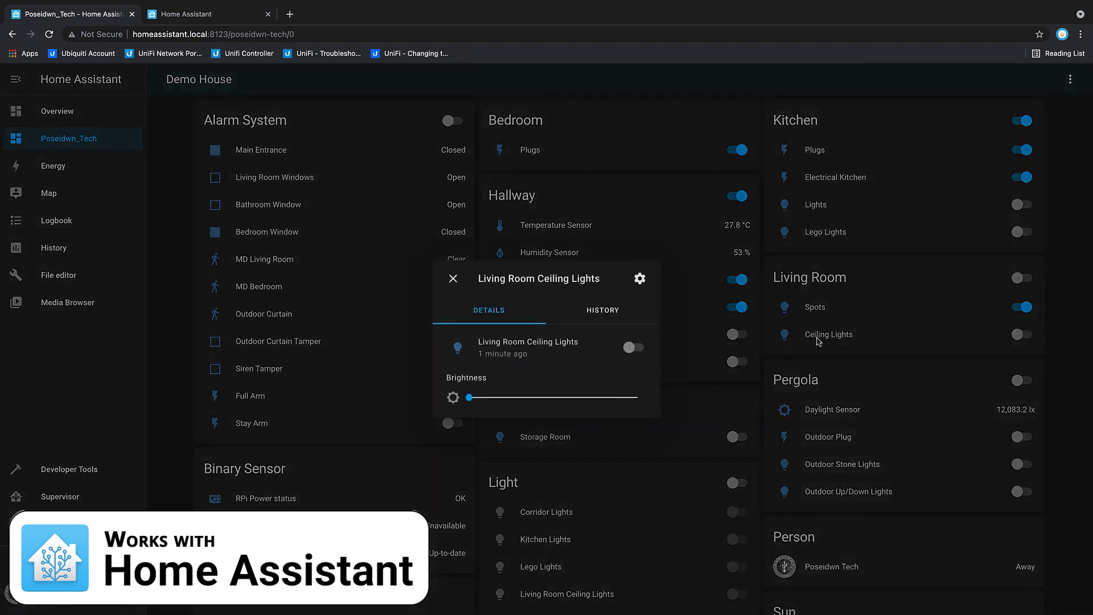
pyautogui.moveTo(470, 403); pyautogui.dragTo(646, 409)
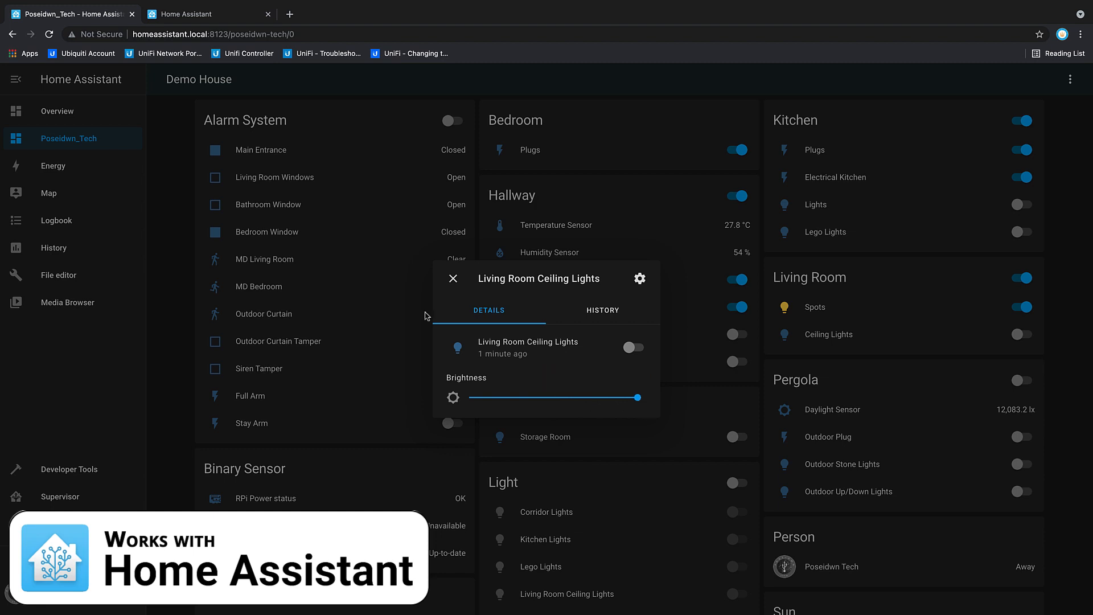
pyautogui.click(454, 279)
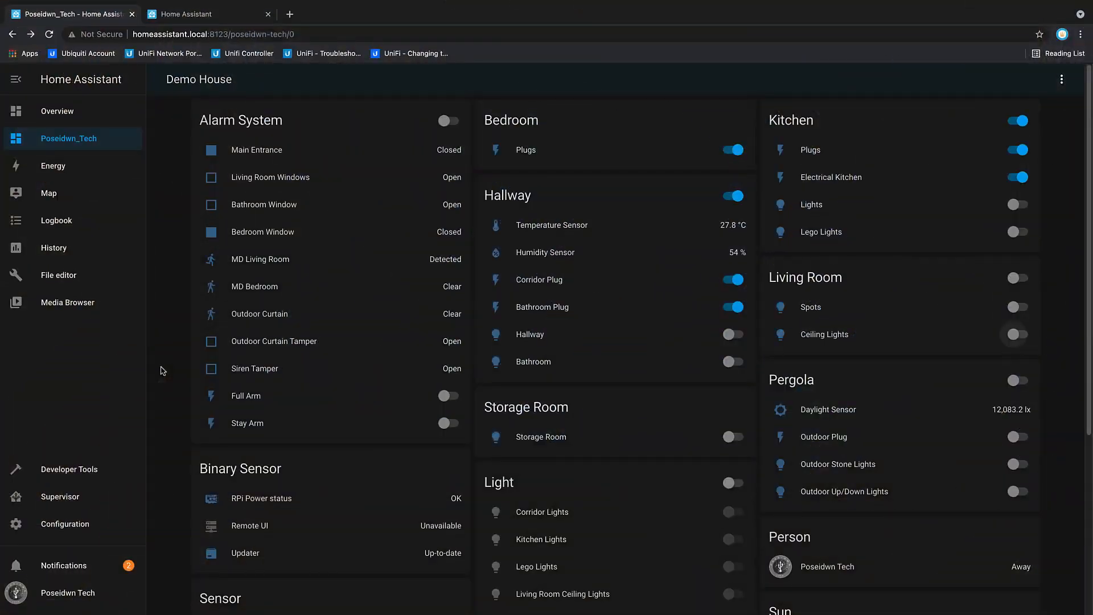
# Step: Set up the discovered AXIS M2025-LE camera ACCC8E84489D with username root and the camera password, leaving its area unassigned
pyautogui.click(84, 518)
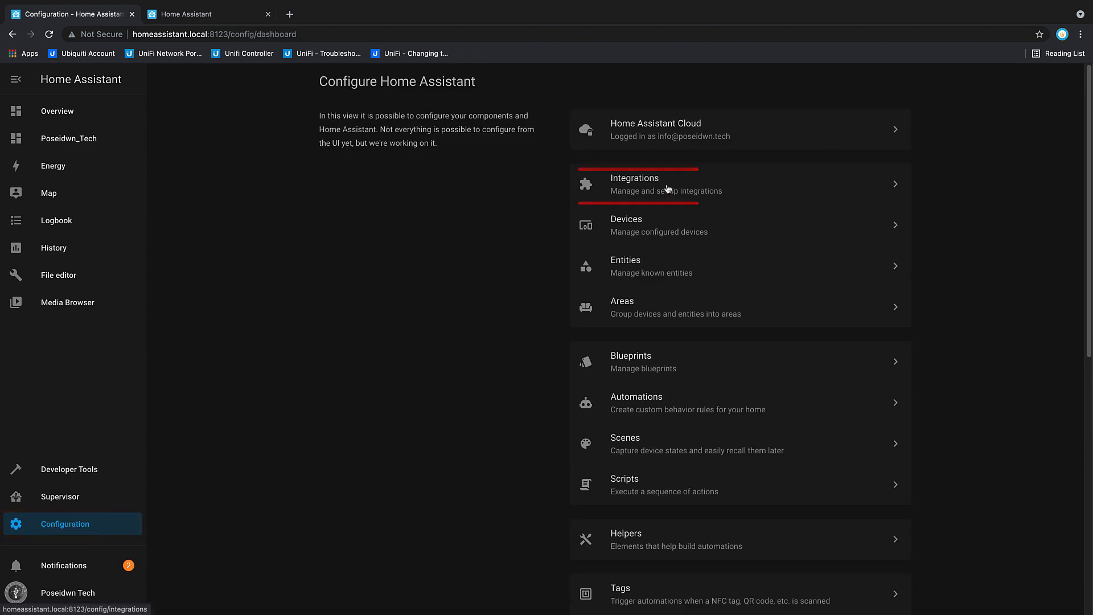
pyautogui.click(603, 188)
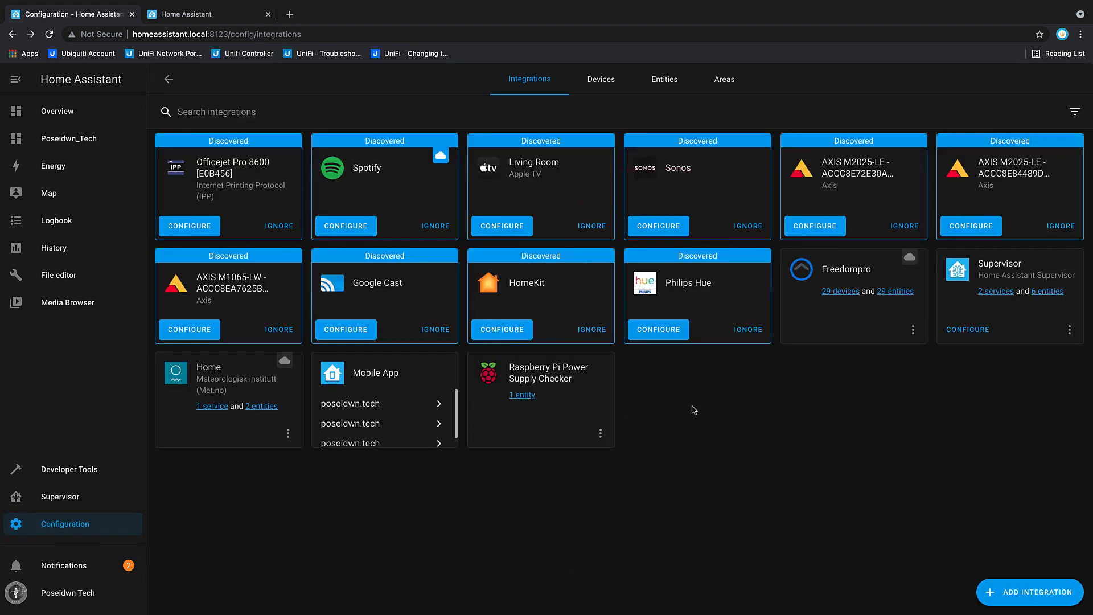
pyautogui.click(992, 228)
pyautogui.click(541, 328)
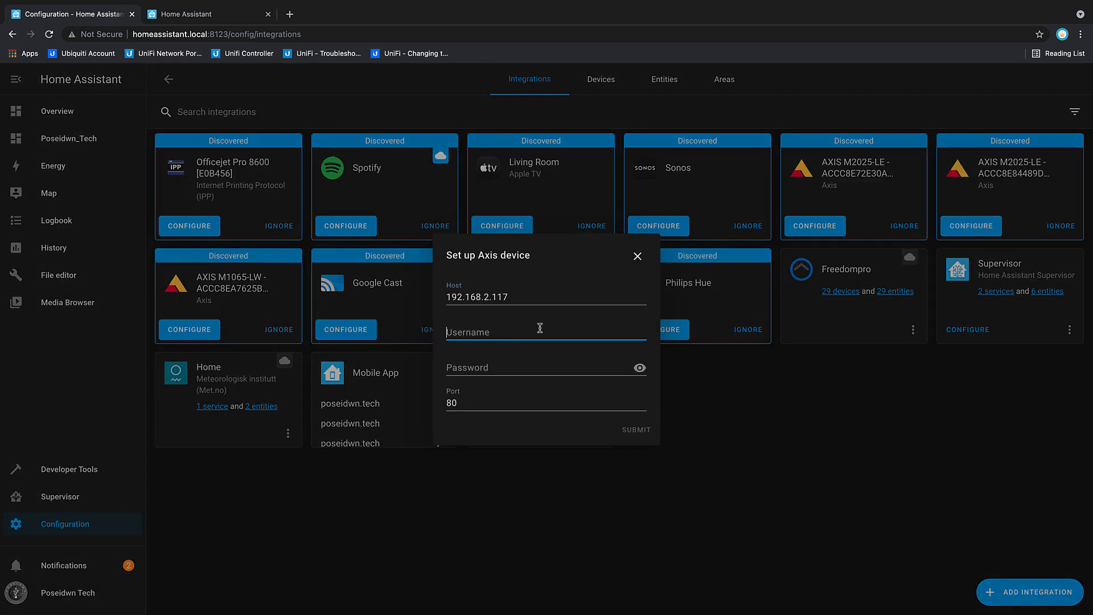
pyautogui.write('root')
pyautogui.press('Tab')
pyautogui.write('p')
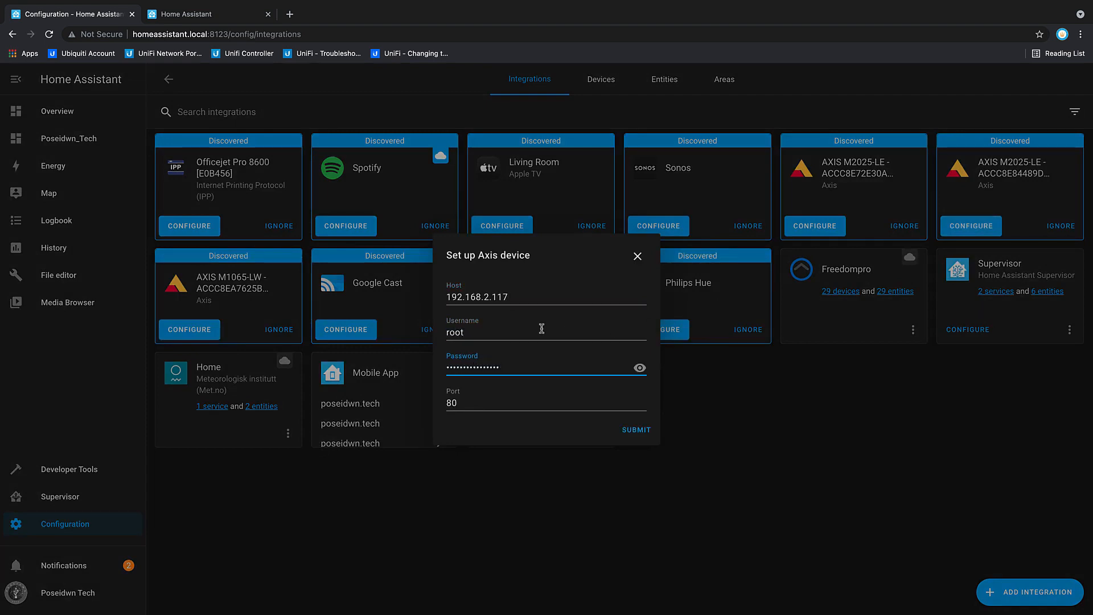
pyautogui.click(632, 431)
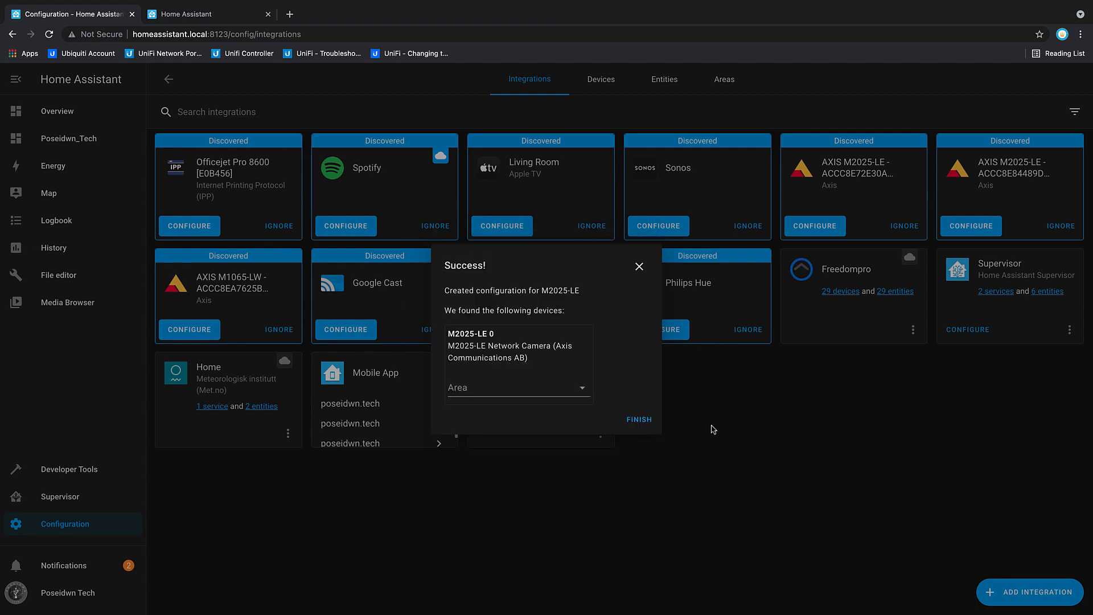
pyautogui.click(640, 420)
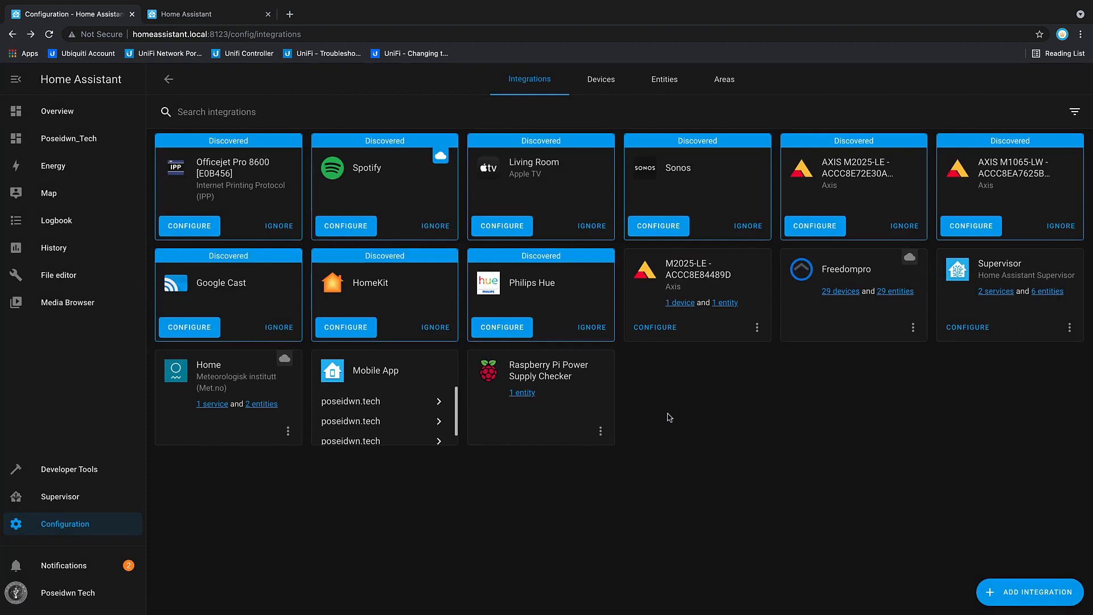
# Step: Set up the discovered Sonos integration and finish its configuration
pyautogui.click(659, 232)
pyautogui.click(646, 369)
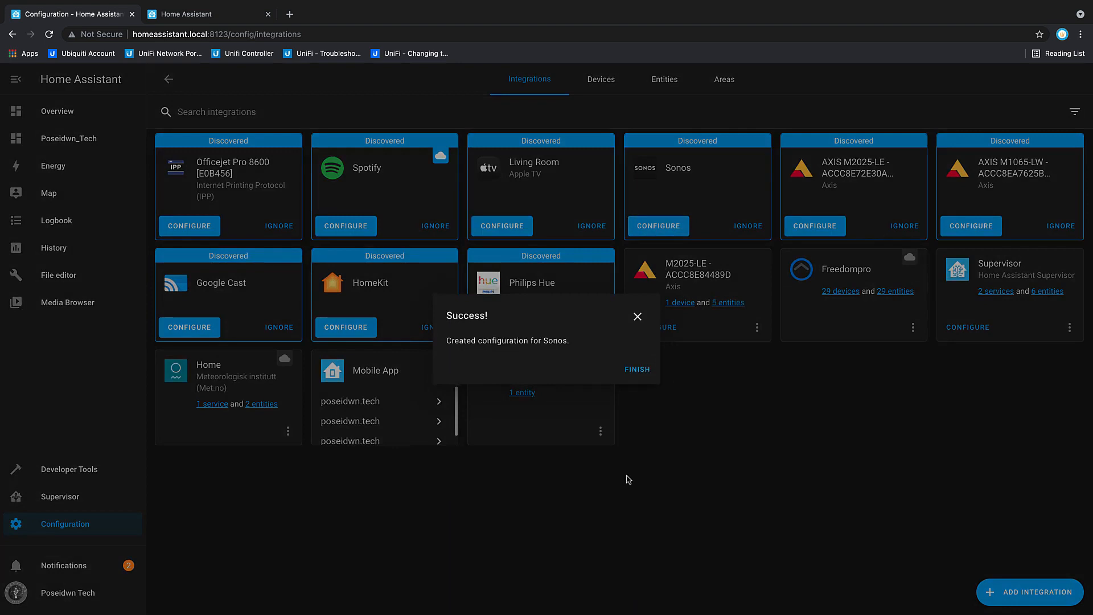
pyautogui.click(634, 371)
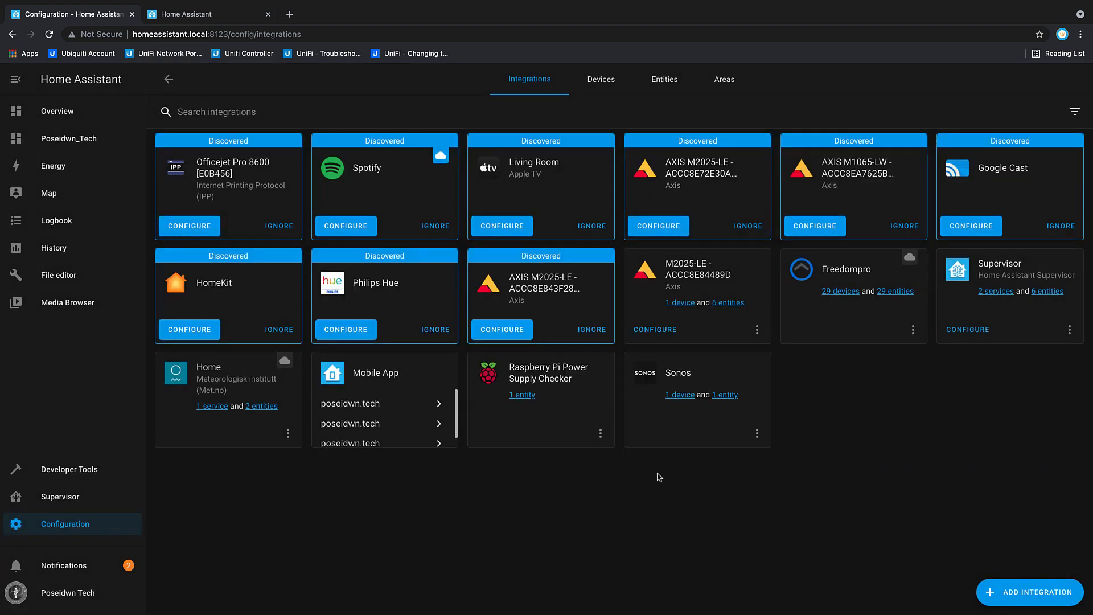
# Step: Try to add the Sonos TV entity to the Poseidwn_Tech dashboard from its device page
pyautogui.click(680, 401)
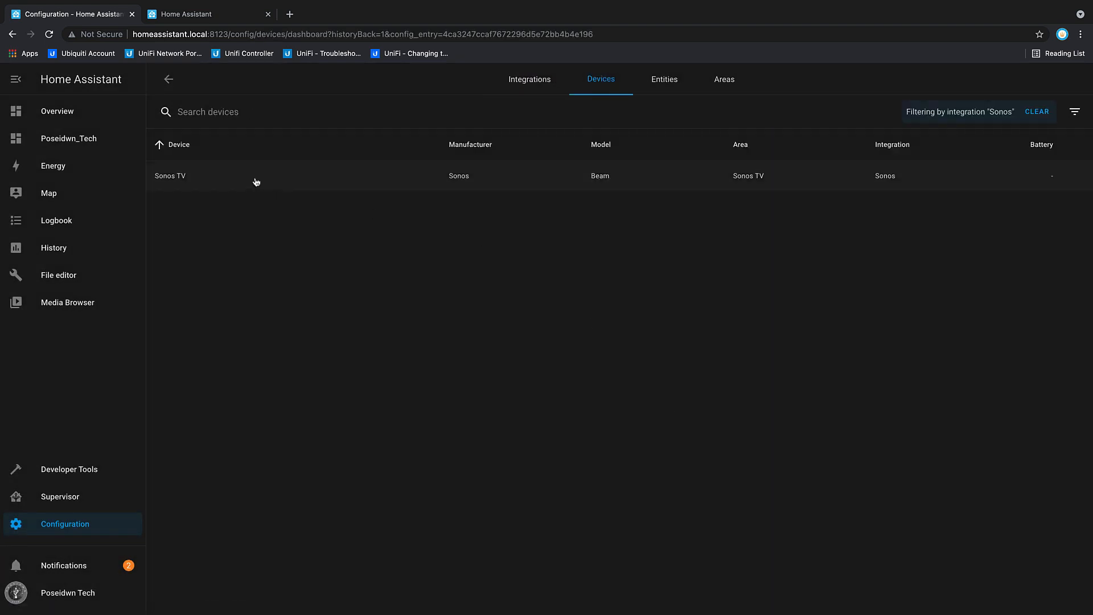
pyautogui.click(178, 176)
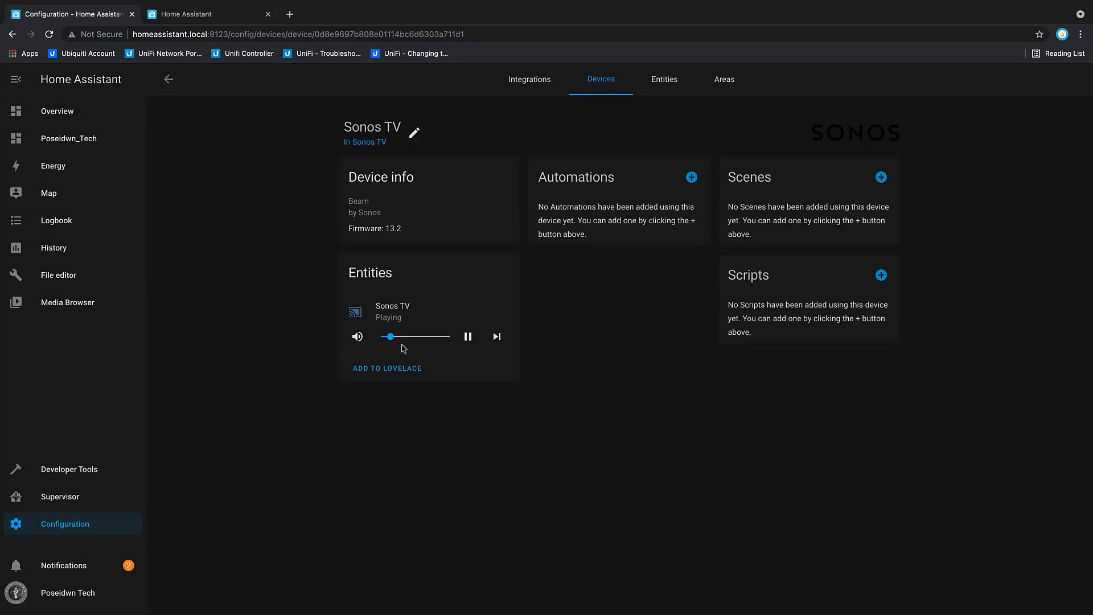
pyautogui.click(402, 371)
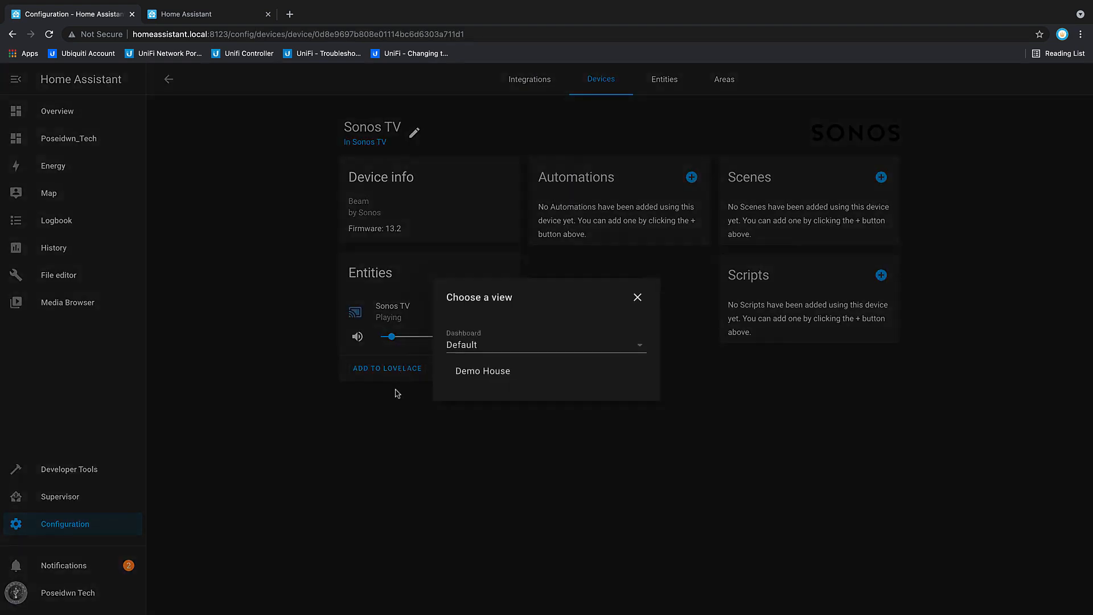
pyautogui.click(501, 349)
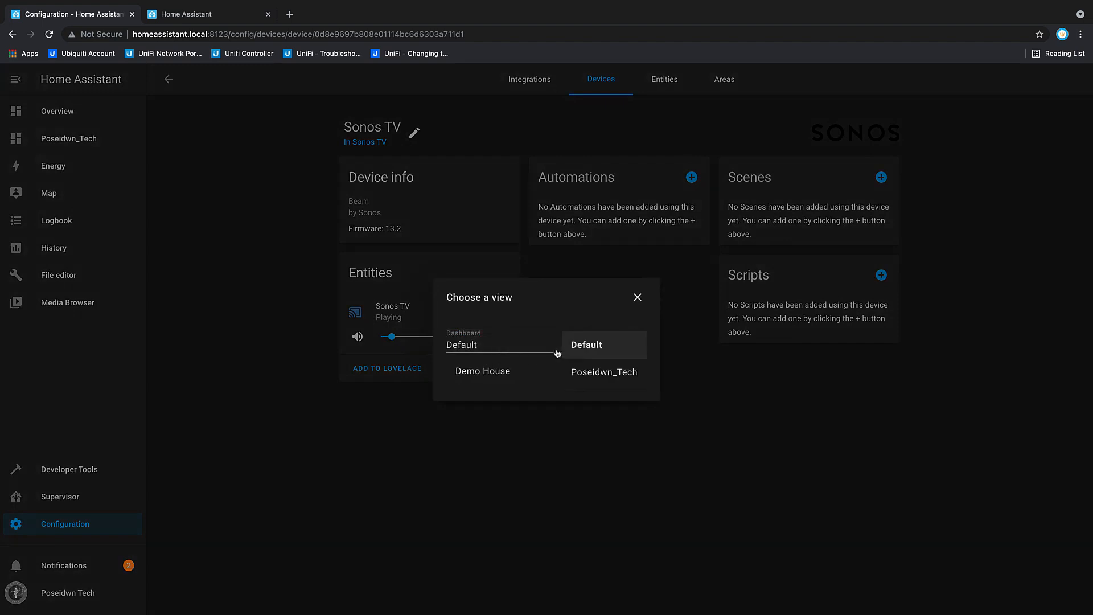
pyautogui.click(588, 374)
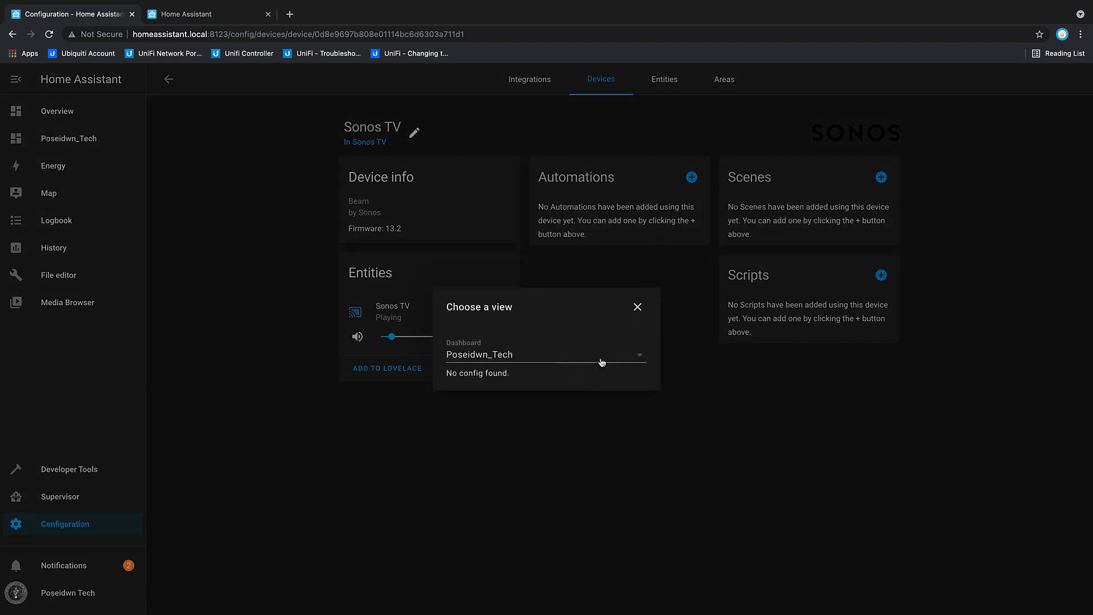
pyautogui.click(638, 308)
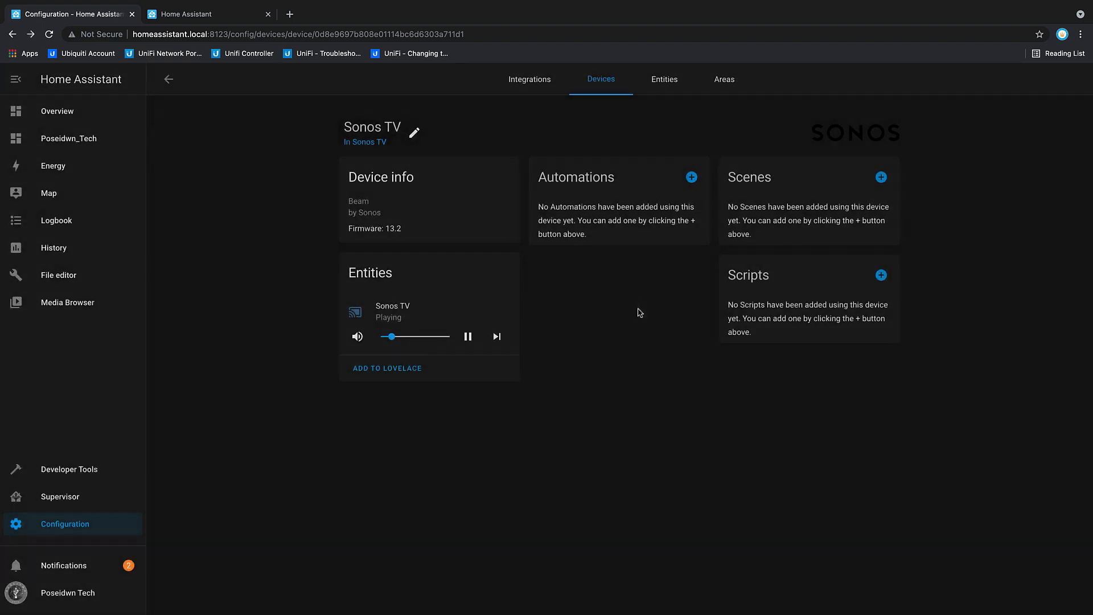
# Step: Check the Poseidwn_Tech dashboard for the Sonos TV player, the M2025-LE 0 camera image and its sensors
pyautogui.click(68, 139)
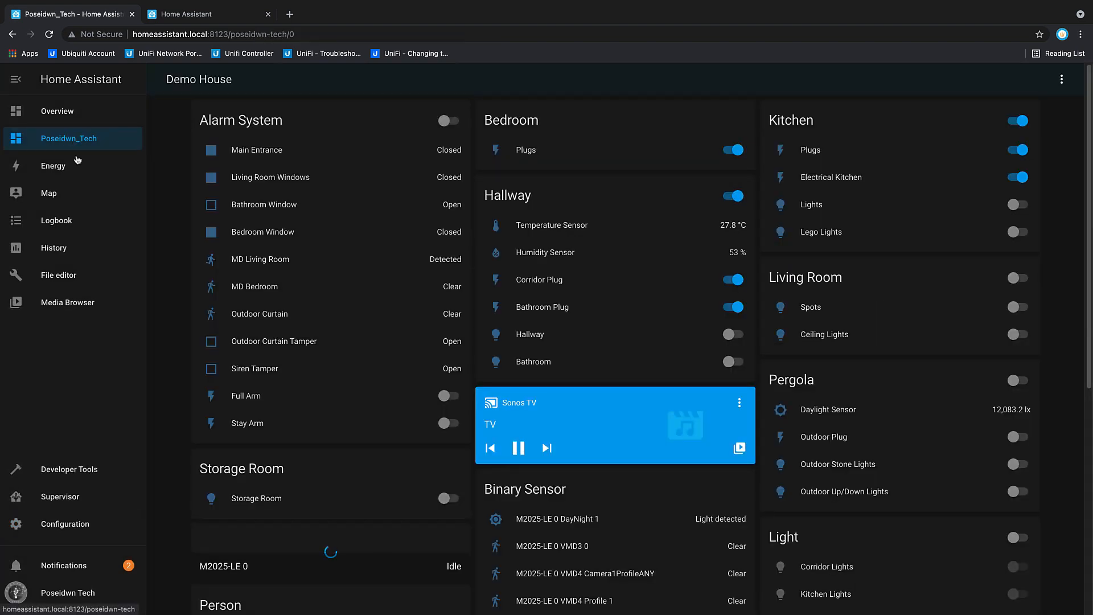
pyautogui.scroll(-2, 270, 420)
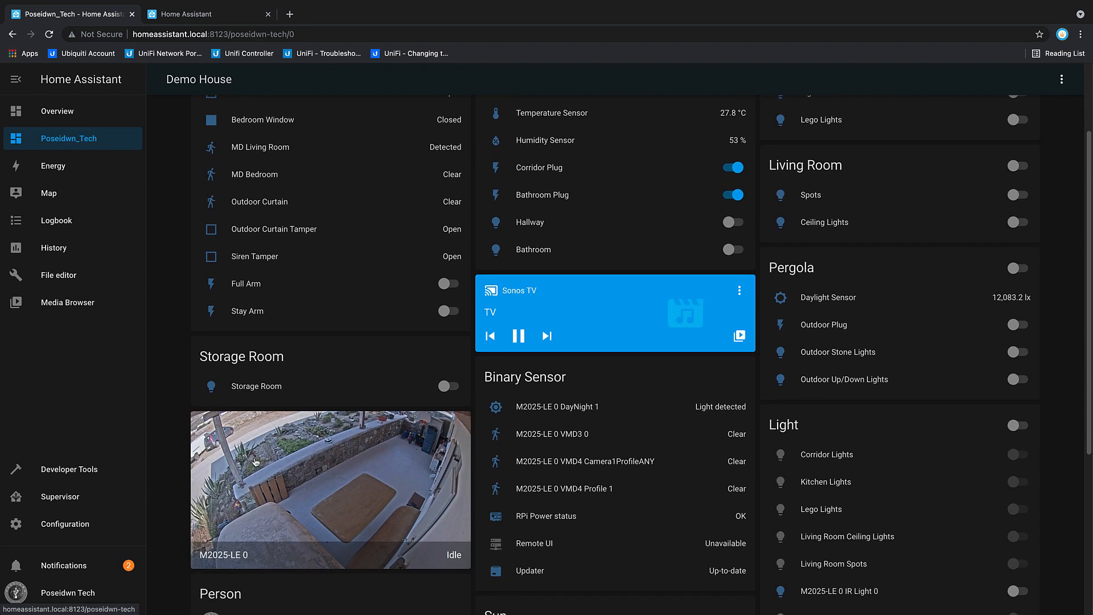
pyautogui.scroll(-2, 256, 462)
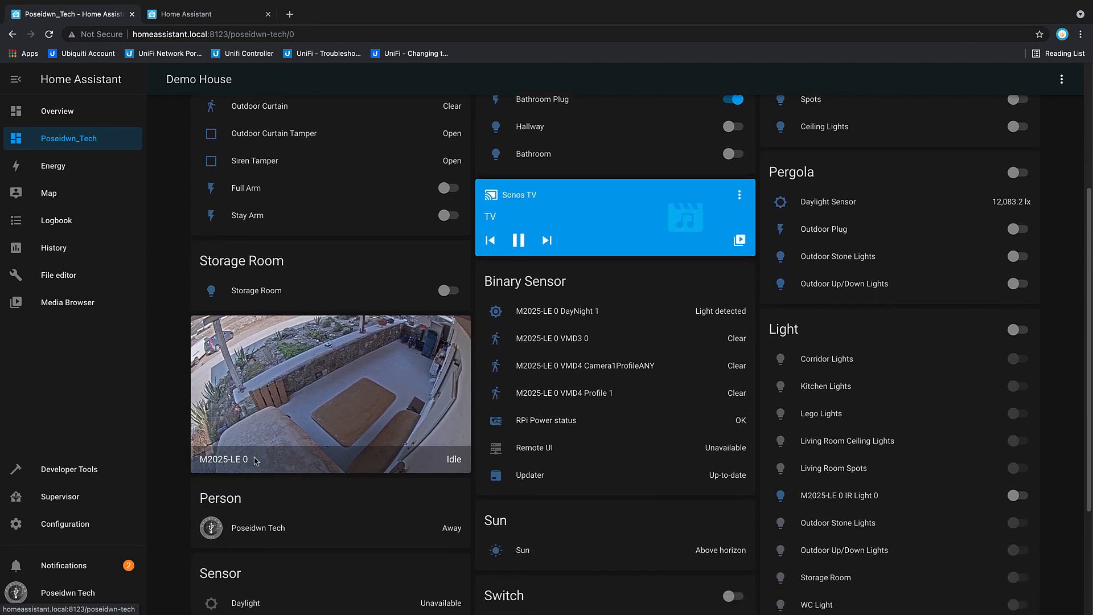
pyautogui.scroll(4, 255, 461)
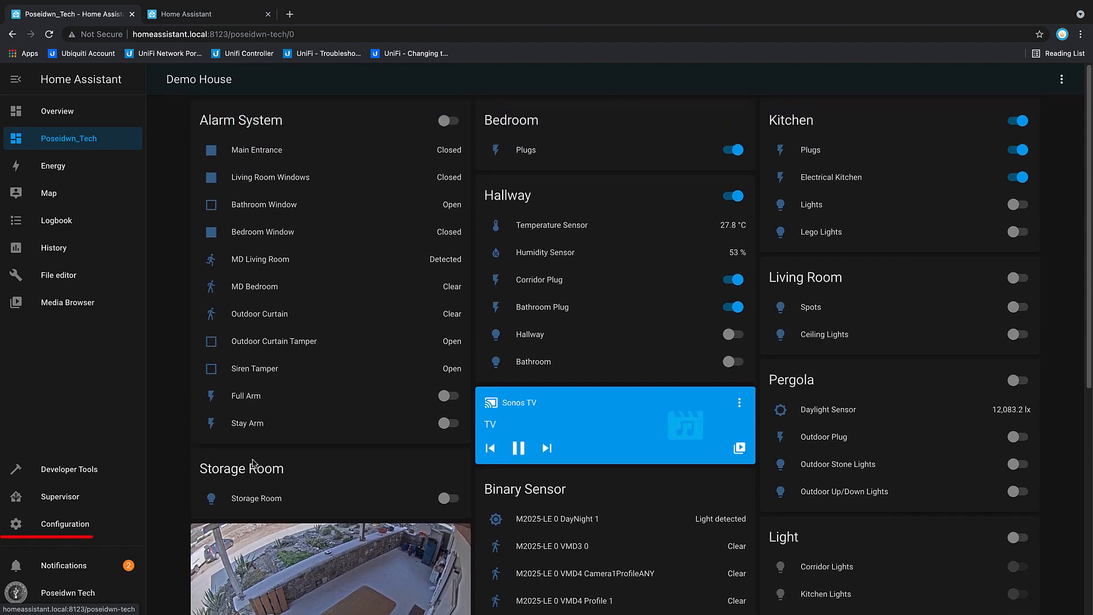
# Step: Create an empty automation and name it Axis_MD_Automation
pyautogui.click(83, 524)
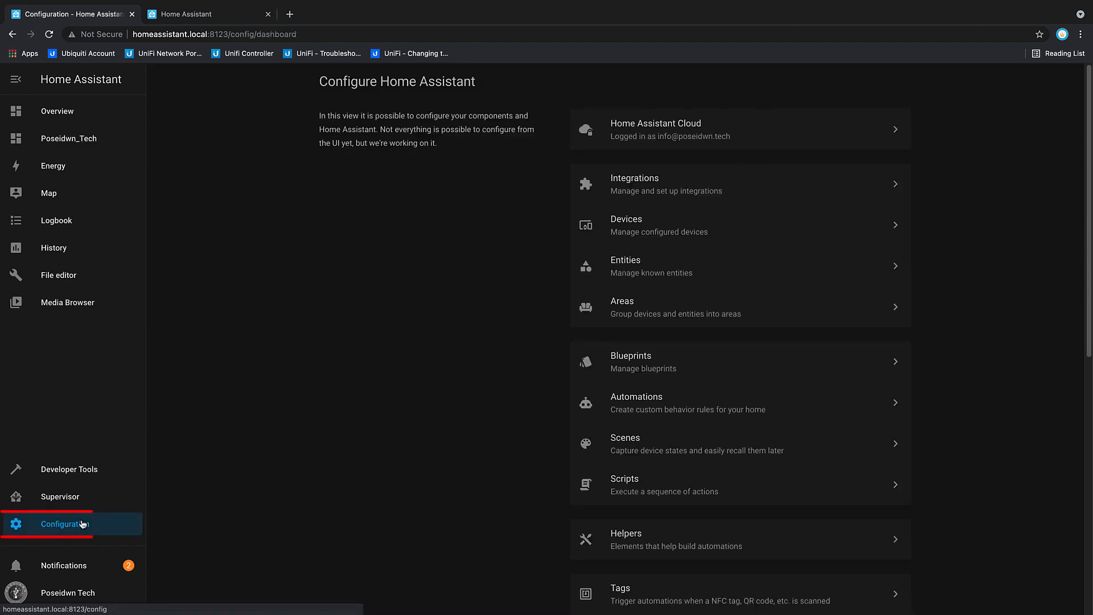
pyautogui.click(636, 402)
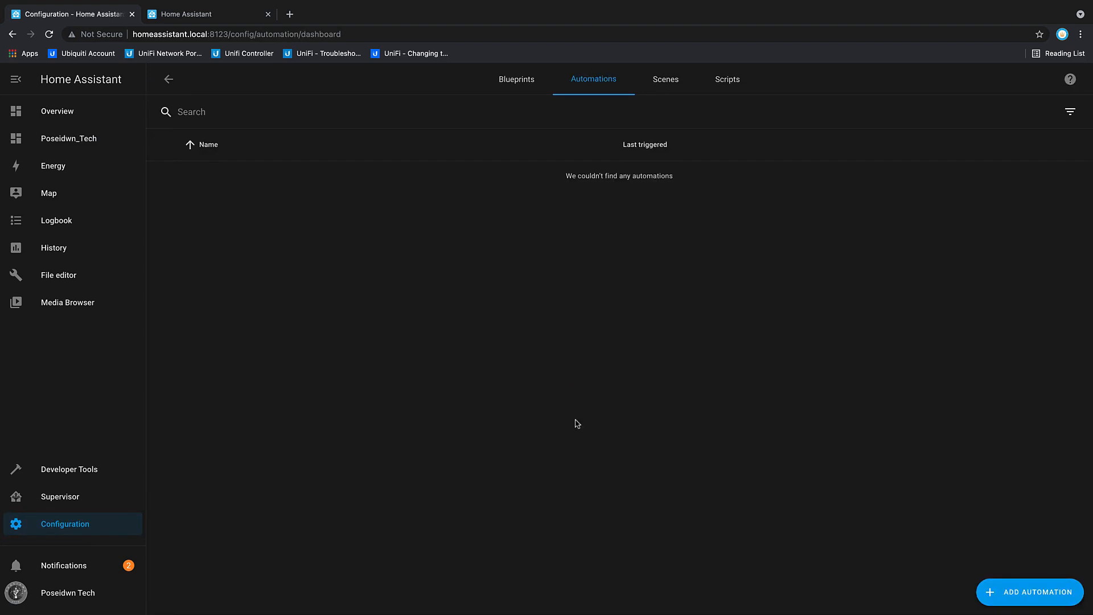
pyautogui.click(1028, 597)
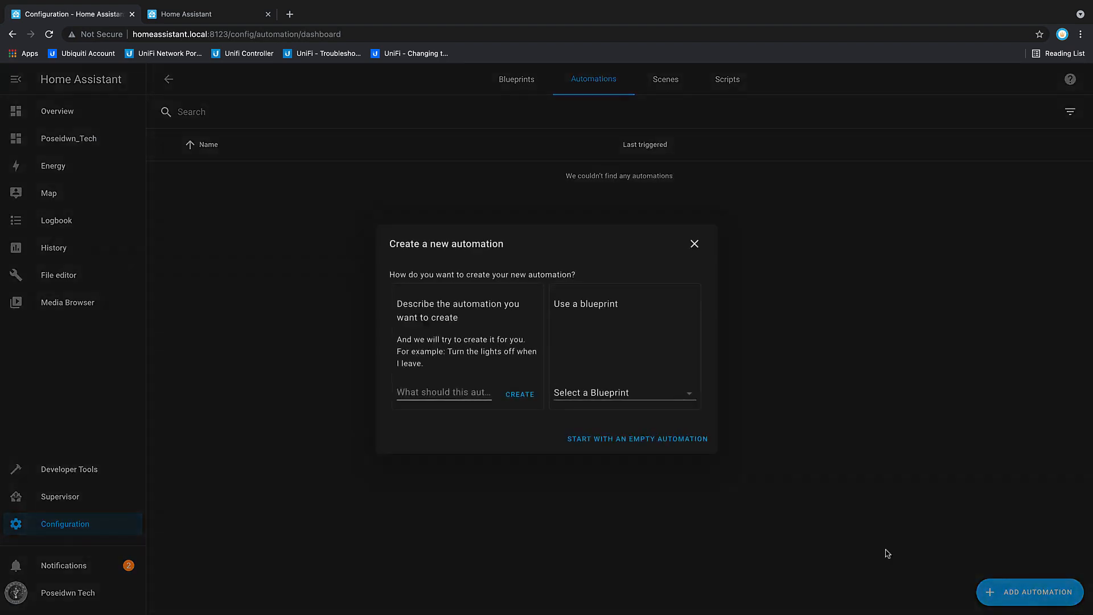
pyautogui.click(620, 440)
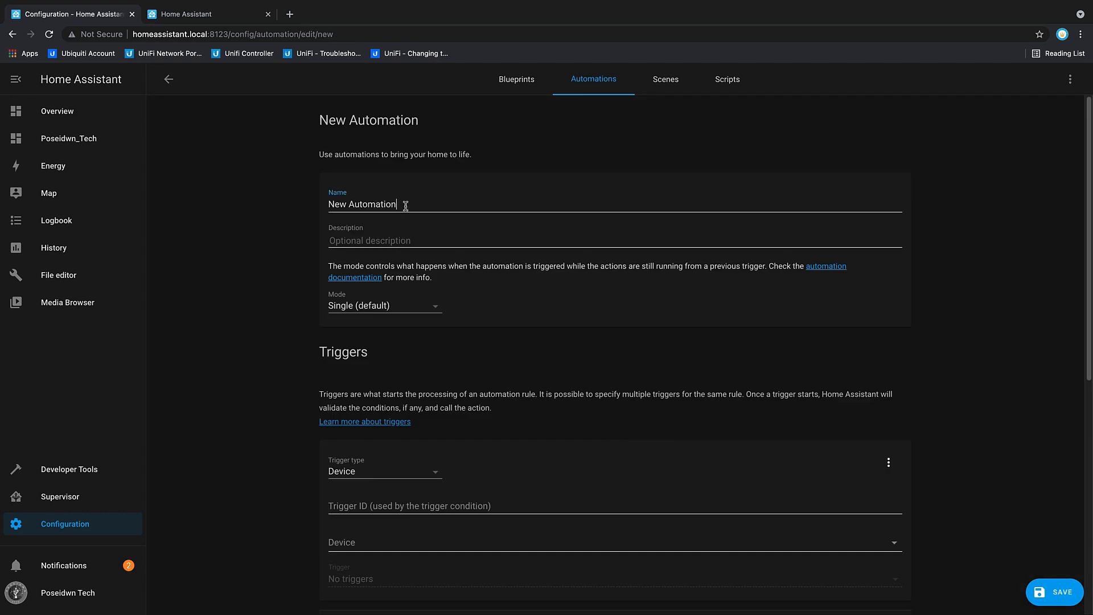
pyautogui.moveTo(406, 205); pyautogui.dragTo(294, 200)
pyautogui.write('Axis')
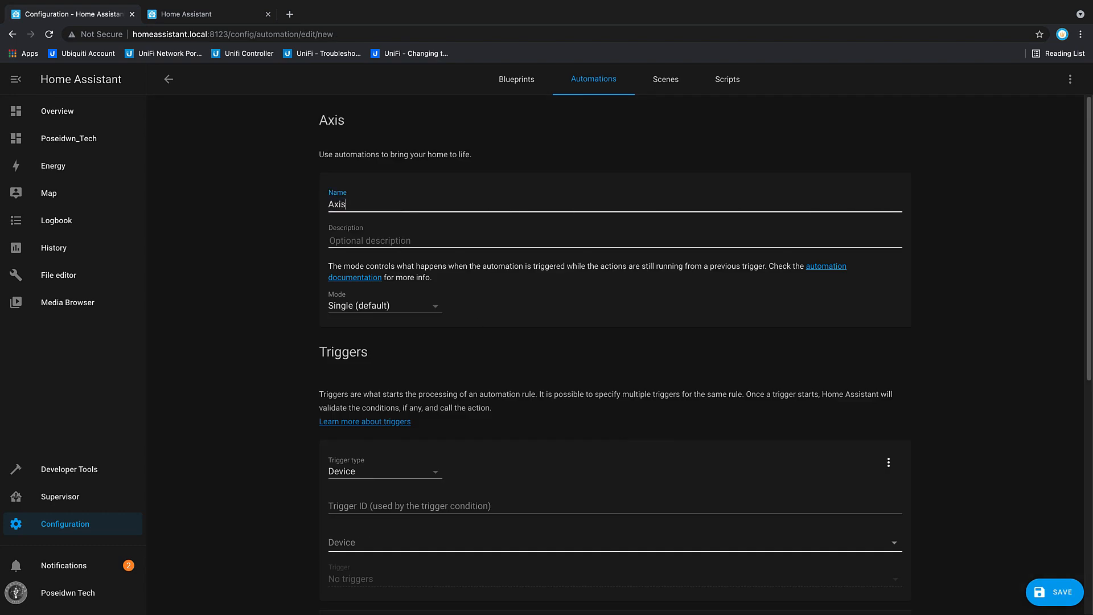
pyautogui.write('_MD_Automation')
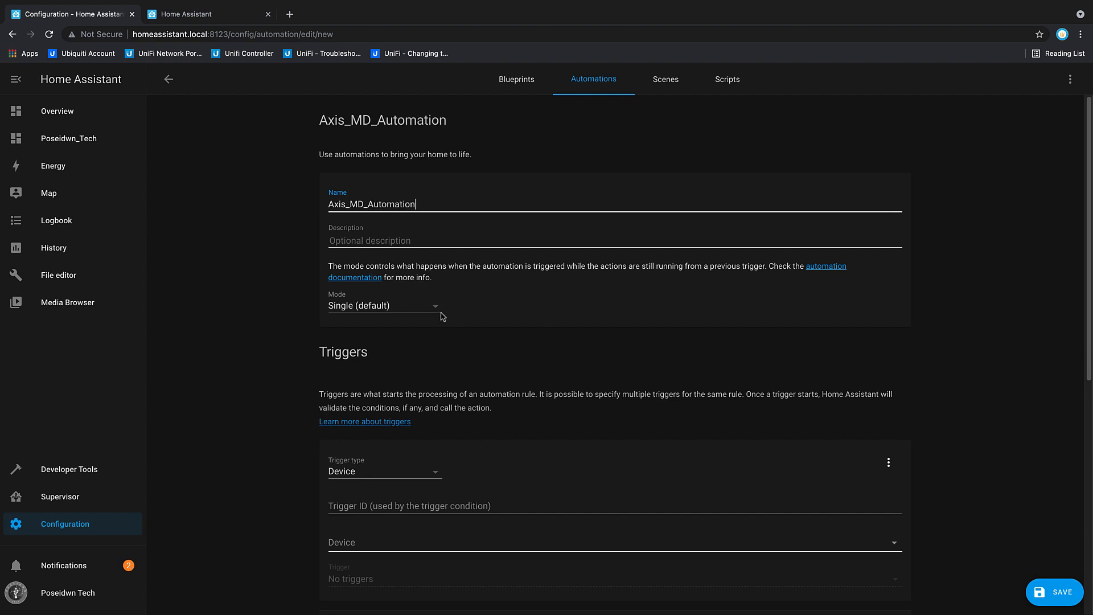
# Step: Set the automation's device trigger to M2025-LE 0 with "VMD4 Camera1Profile2 started detecting motion"
pyautogui.scroll(-3, 467, 329)
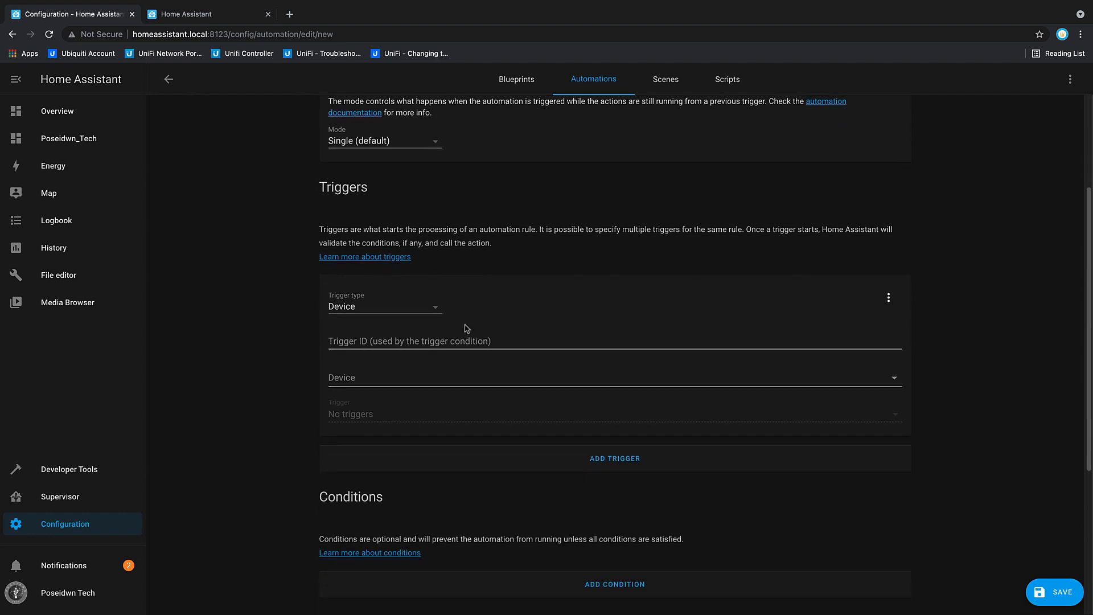
pyautogui.click(895, 380)
pyautogui.scroll(-2, 701, 464)
pyautogui.scroll(-4, 701, 466)
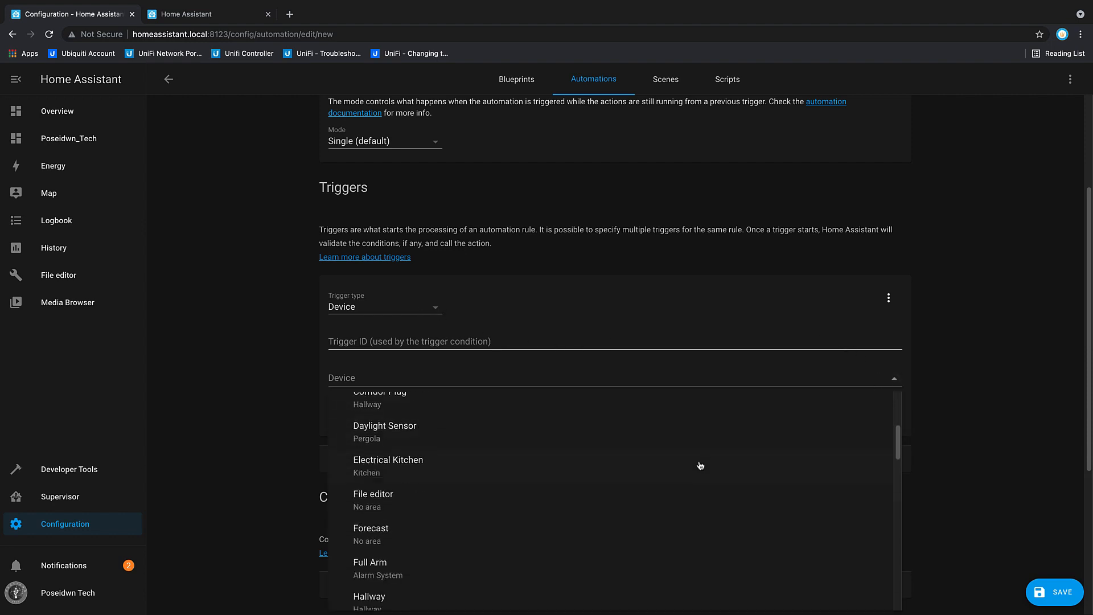
pyautogui.scroll(-6, 701, 466)
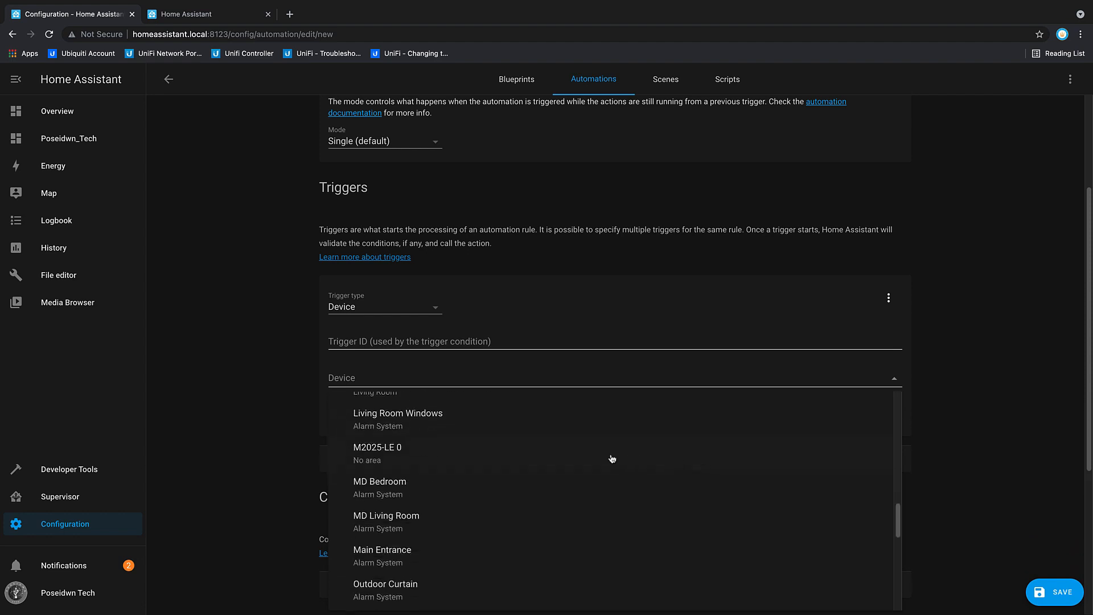
pyautogui.click(385, 453)
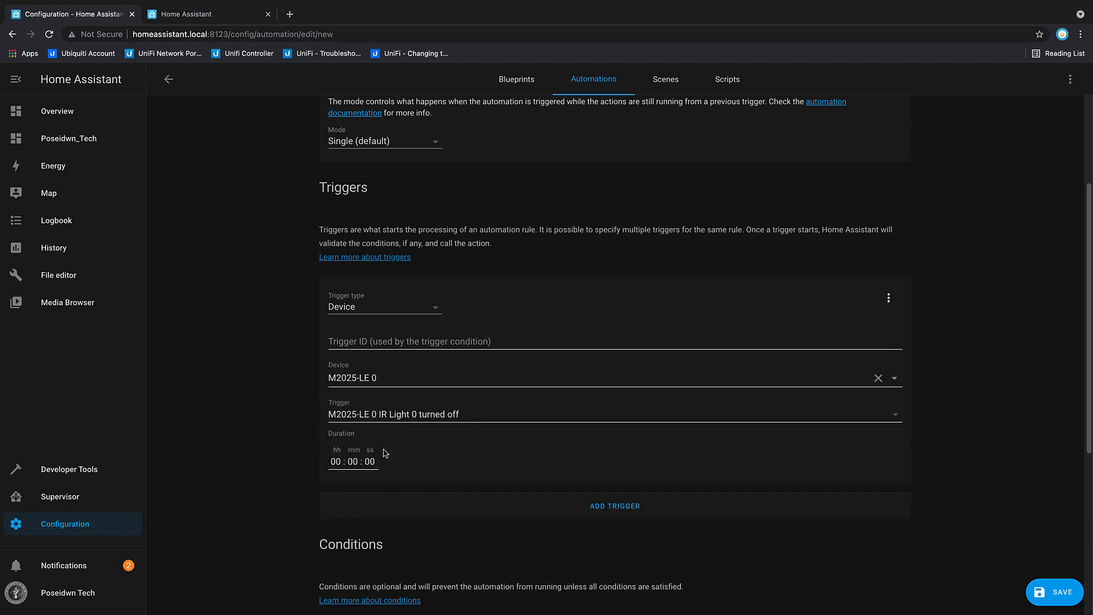
pyautogui.click(895, 416)
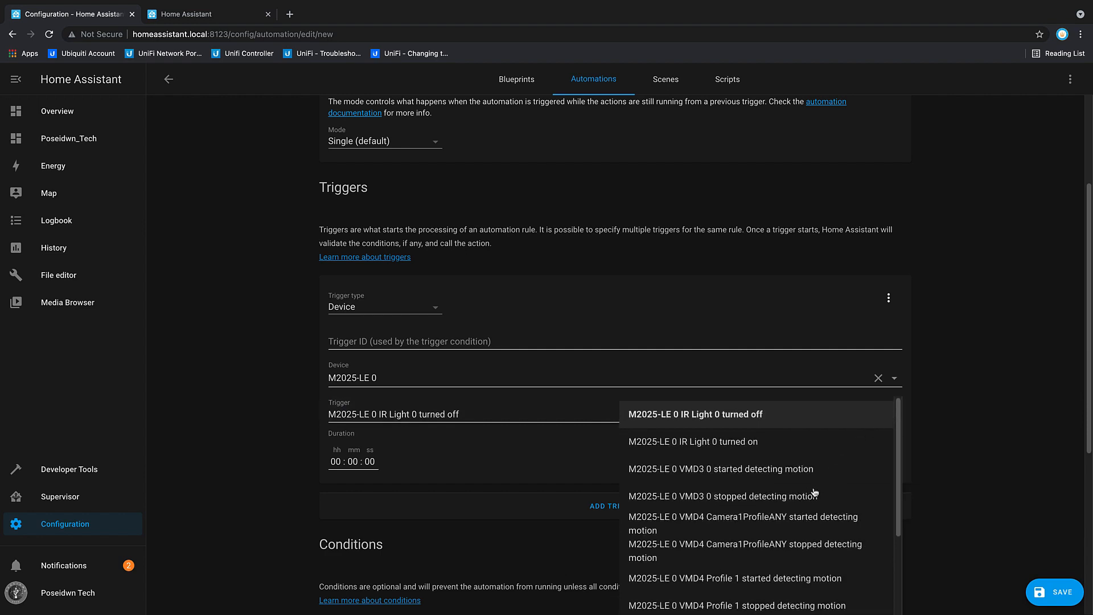
pyautogui.scroll(-2, 813, 496)
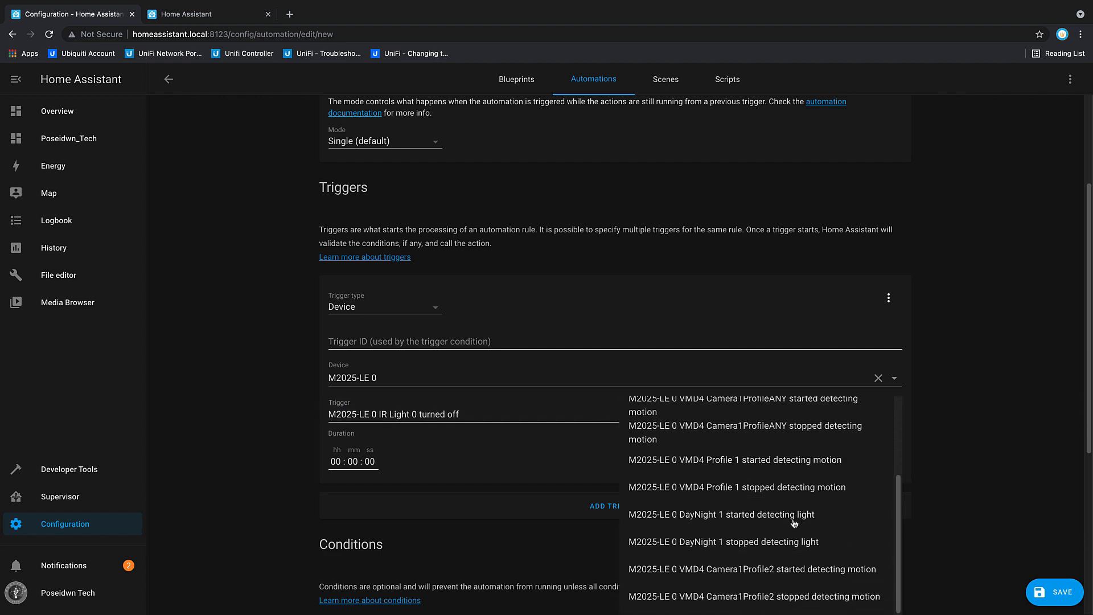
pyautogui.click(782, 571)
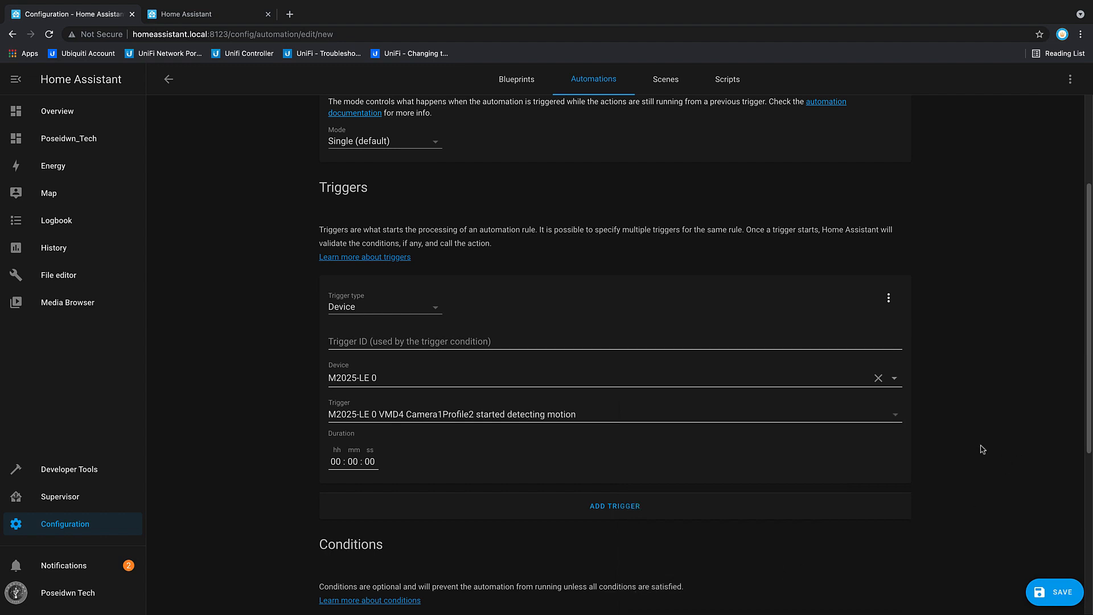
# Step: Add a condition to the automation and set its type to Time
pyautogui.scroll(-2, 983, 450)
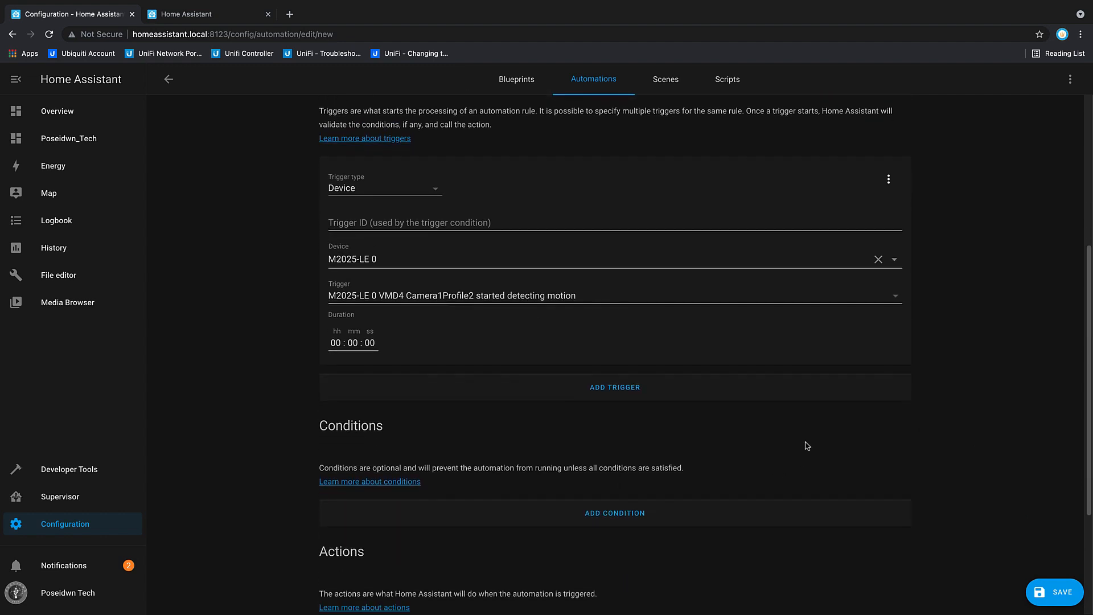
pyautogui.scroll(-3, 696, 425)
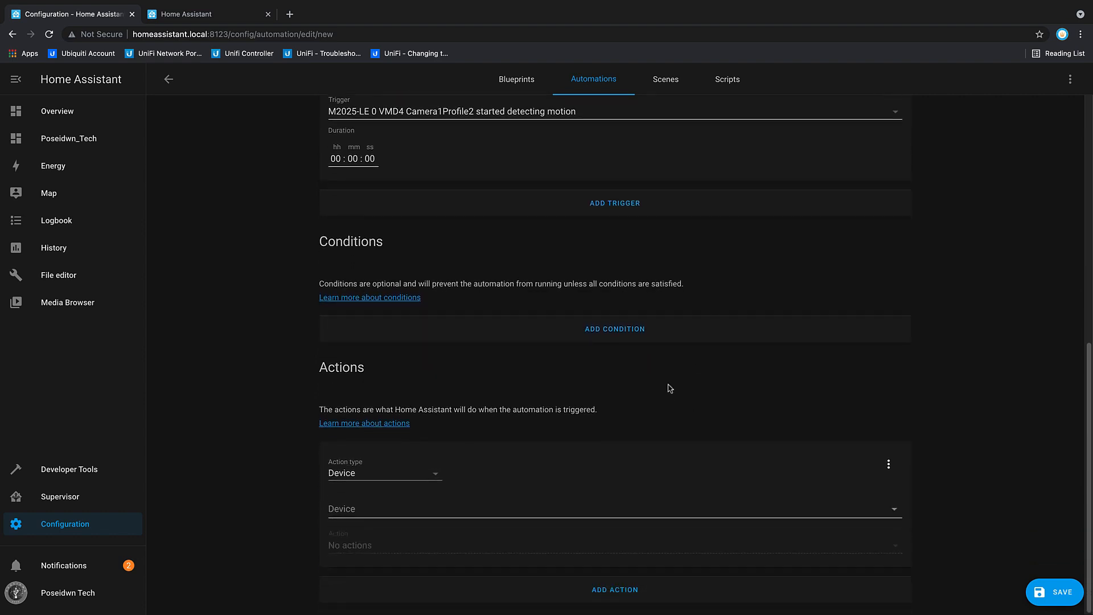
pyautogui.click(620, 338)
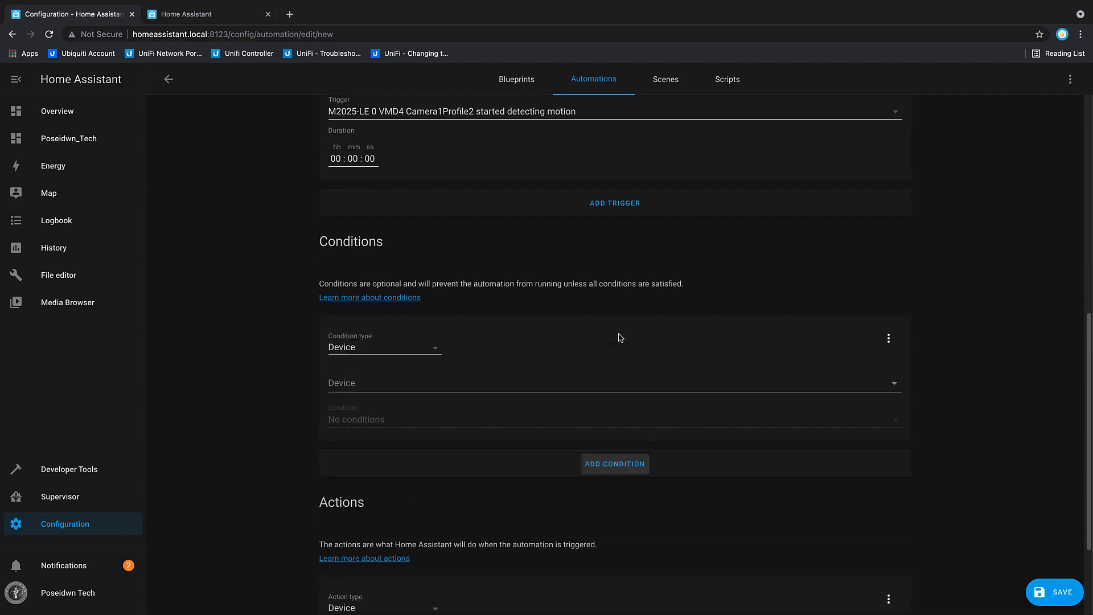
pyautogui.click(426, 355)
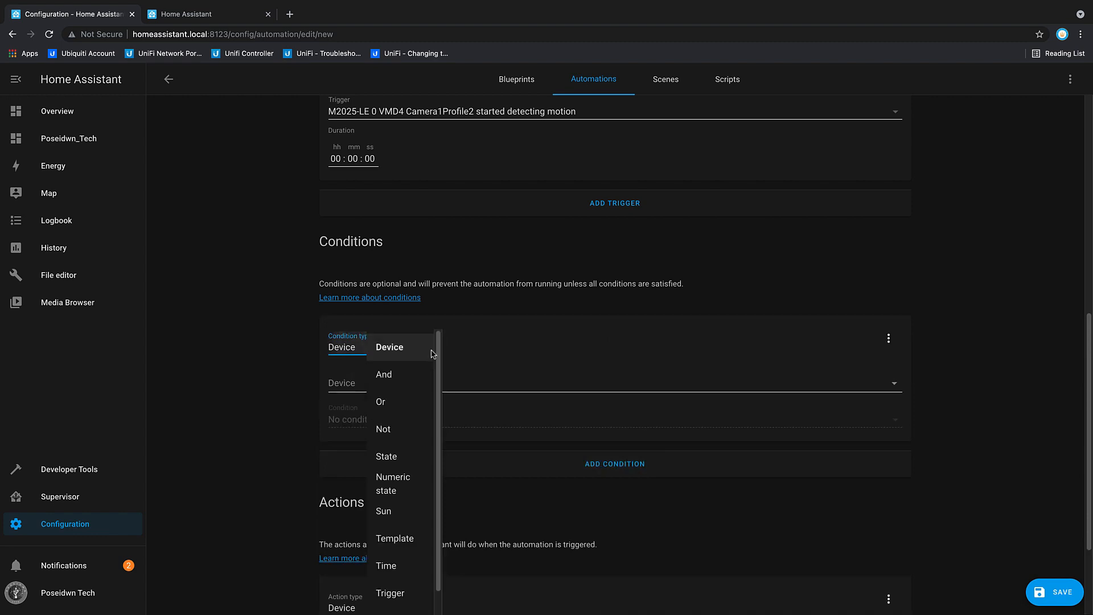
pyautogui.click(388, 569)
pyautogui.scroll(-5, 567, 422)
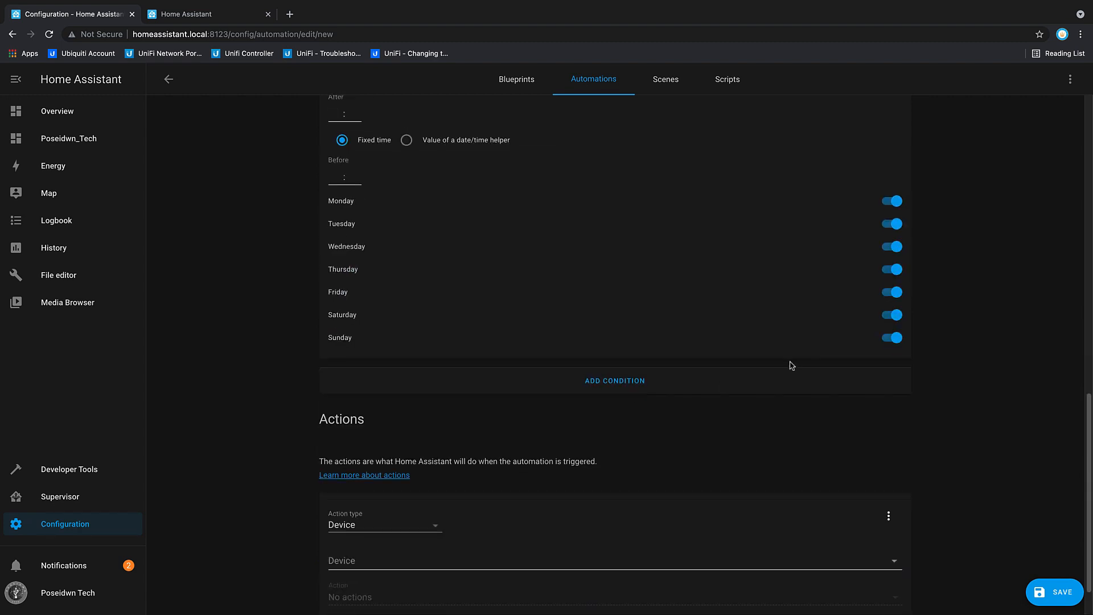
# Step: Set the time condition's After hour to 01 and its Before time to 07:00, with all weekdays enabled
pyautogui.scroll(2, 788, 366)
pyautogui.click(894, 300)
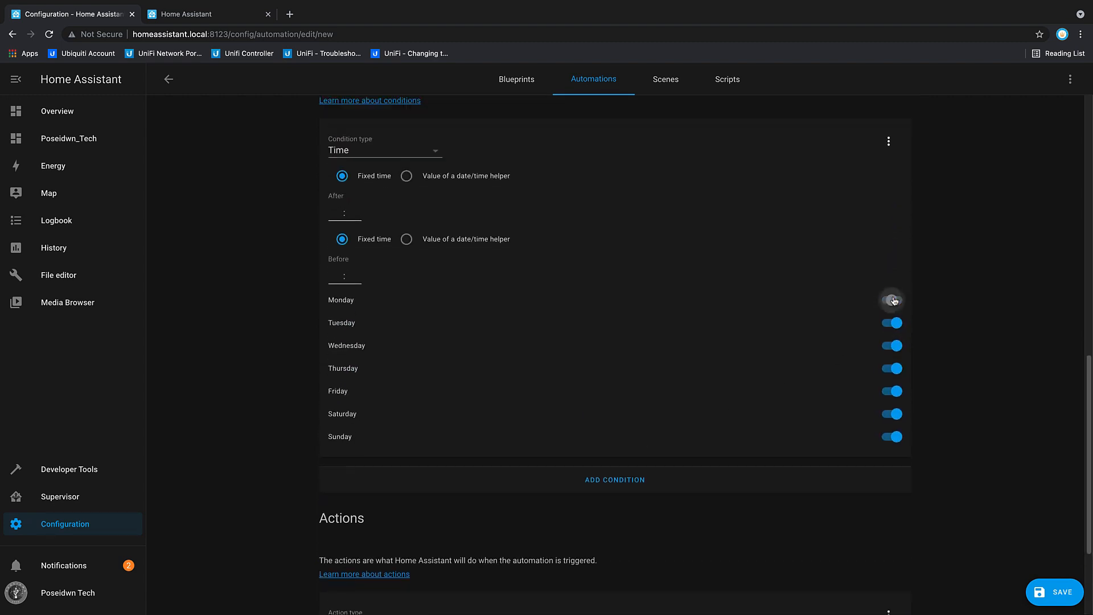
pyautogui.click(894, 300)
pyautogui.write('01 :')
pyautogui.click(347, 213)
pyautogui.click(331, 276)
pyautogui.write('07 :')
pyautogui.click(350, 276)
# Step: Set the first device action to Outdoor Stone Lights with "Turn on Outdoor Stone Lights"
pyautogui.scroll(-3, 968, 393)
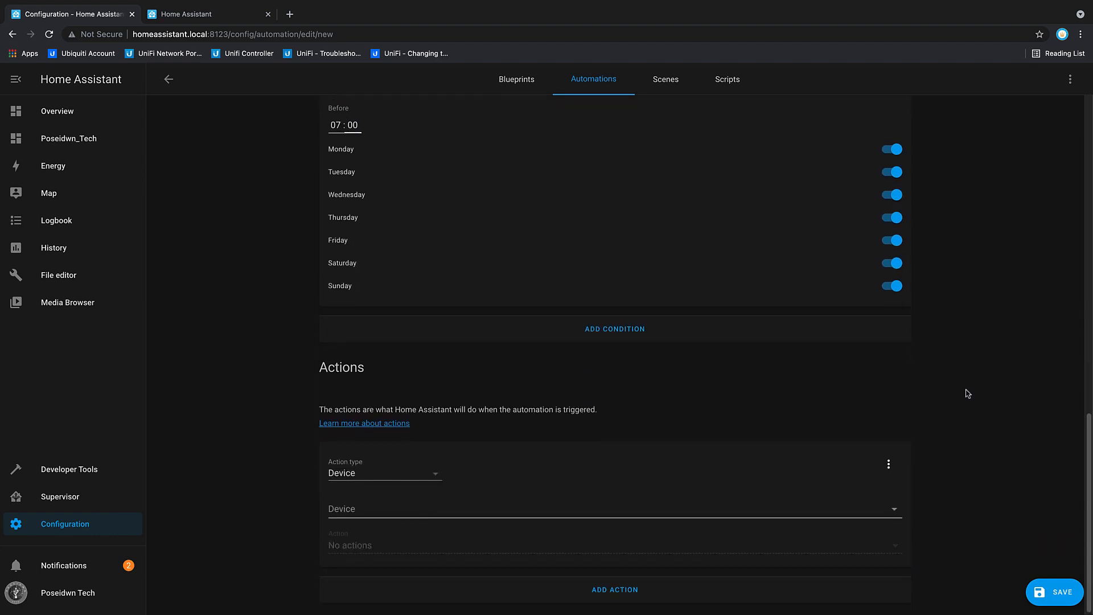
pyautogui.click(891, 513)
pyautogui.scroll(-1, 417, 370)
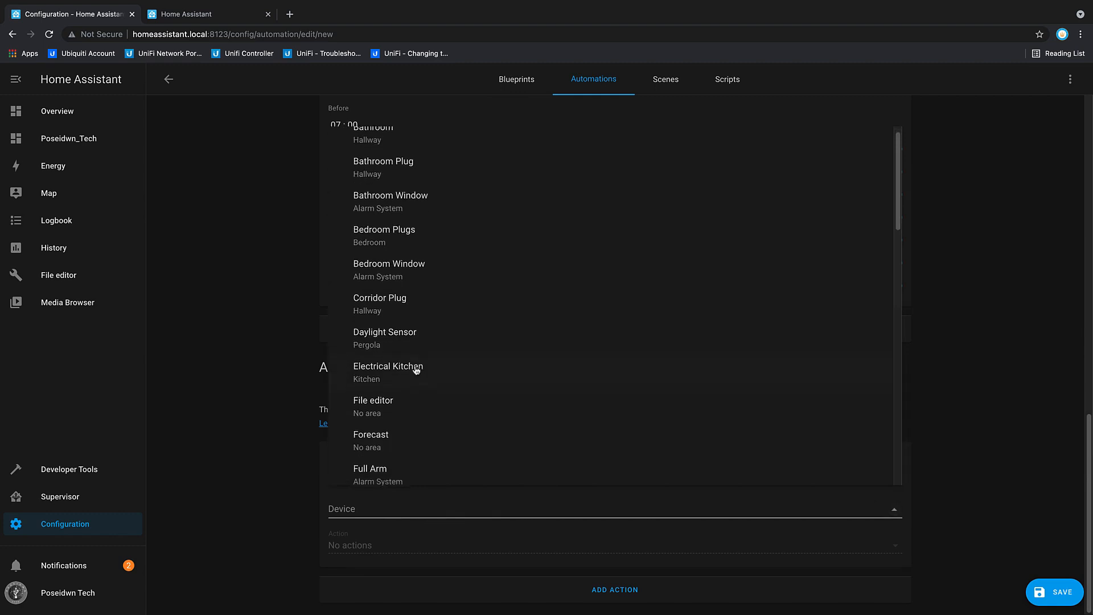
pyautogui.scroll(-8, 417, 370)
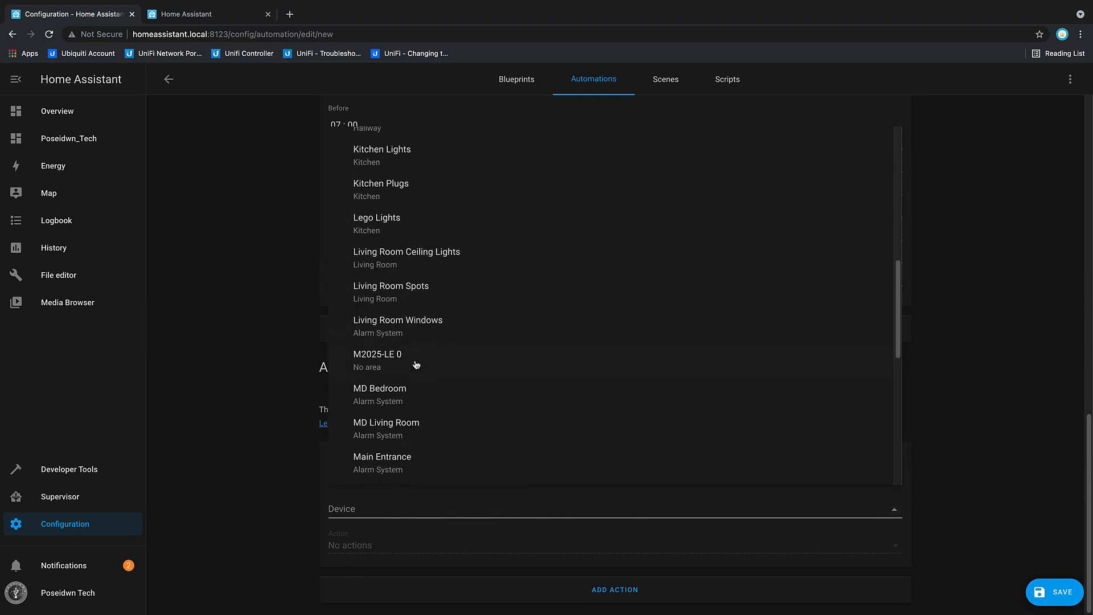
pyautogui.scroll(-3, 416, 365)
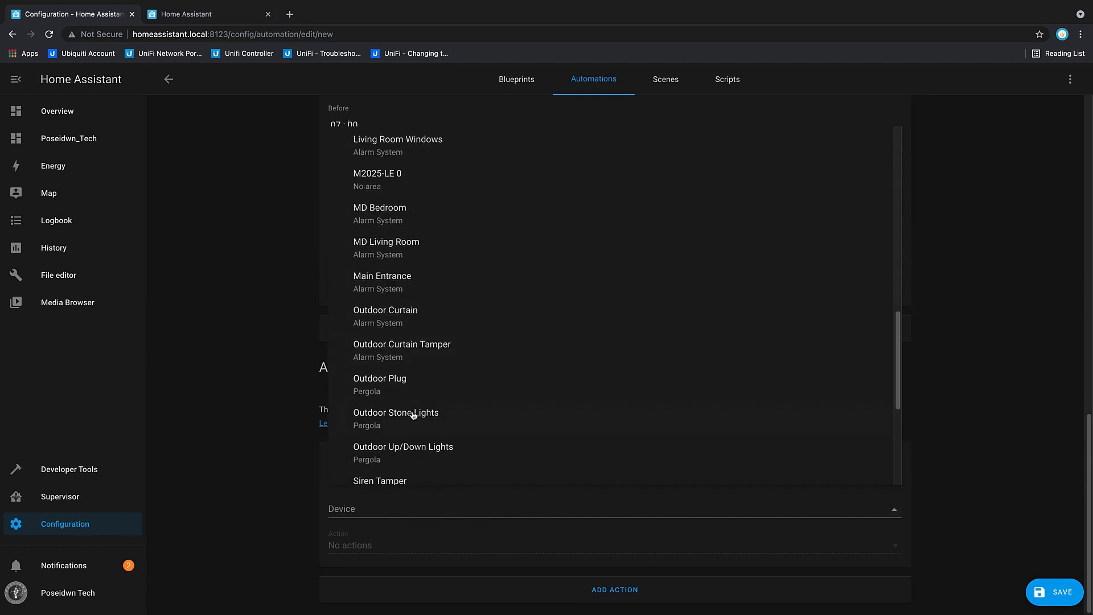
pyautogui.click(413, 415)
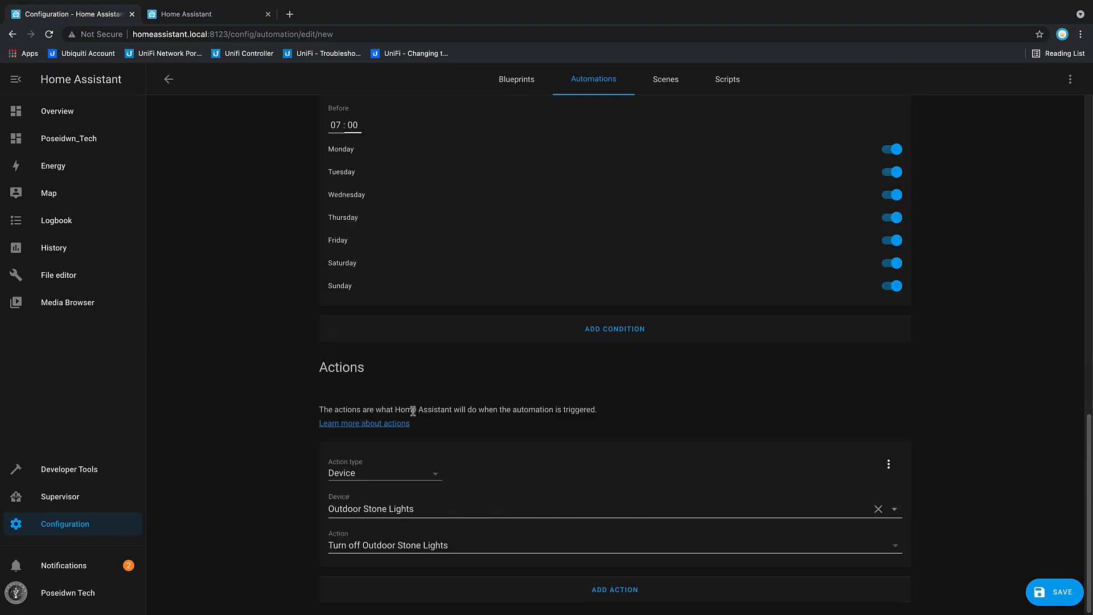
pyautogui.click(884, 548)
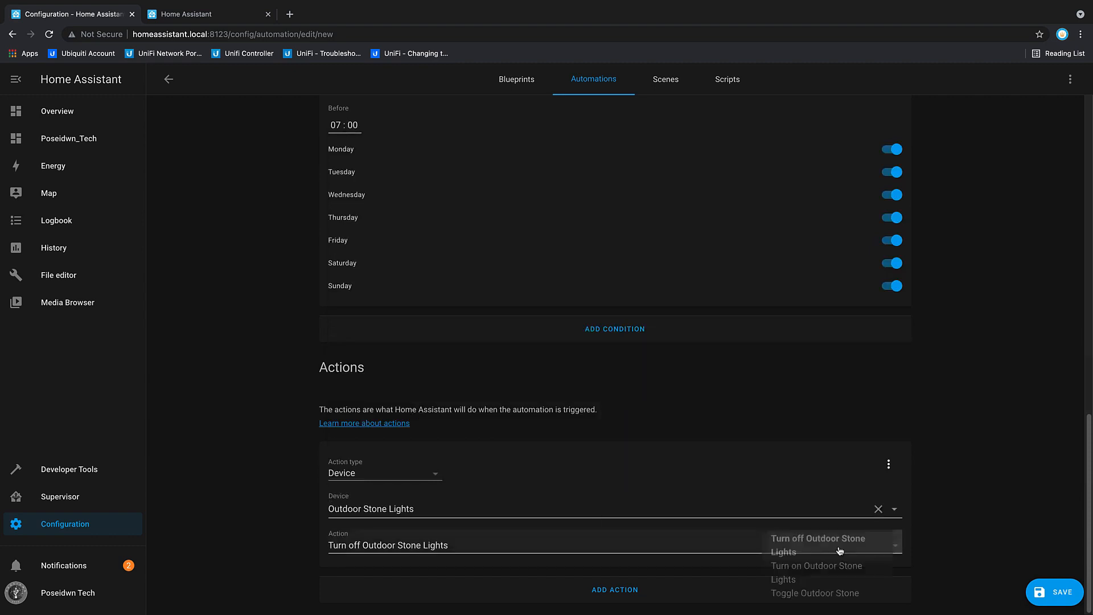
pyautogui.click(808, 572)
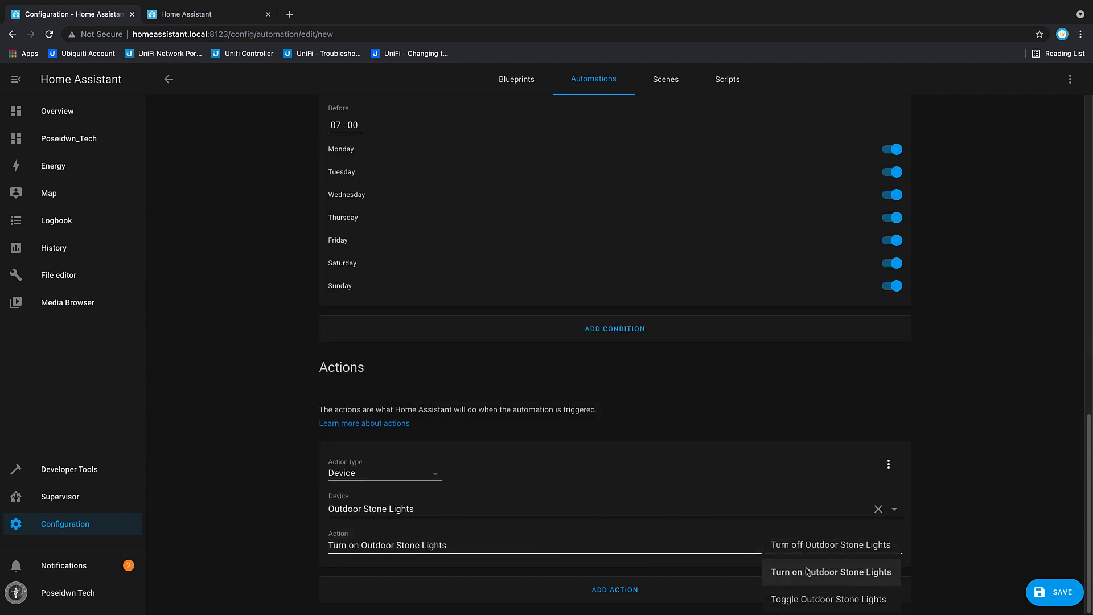
# Step: Add a second device action for Outdoor Up/Down Lights with "Turn on Outdoor Up/Down Lights"
pyautogui.click(613, 595)
pyautogui.scroll(-3, 581, 556)
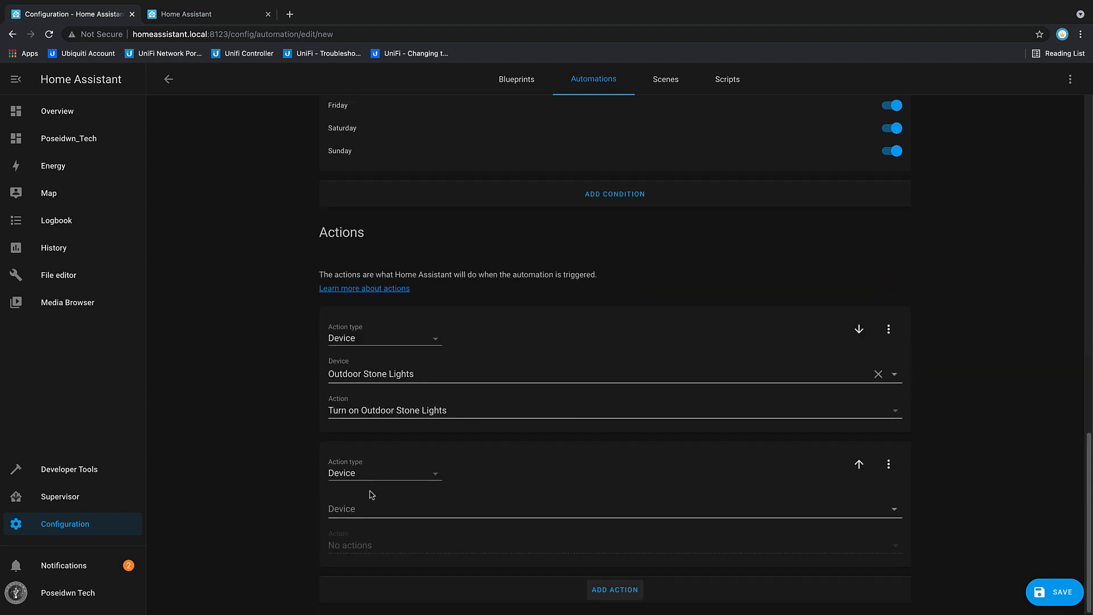
pyautogui.click(894, 510)
pyautogui.scroll(-10, 448, 439)
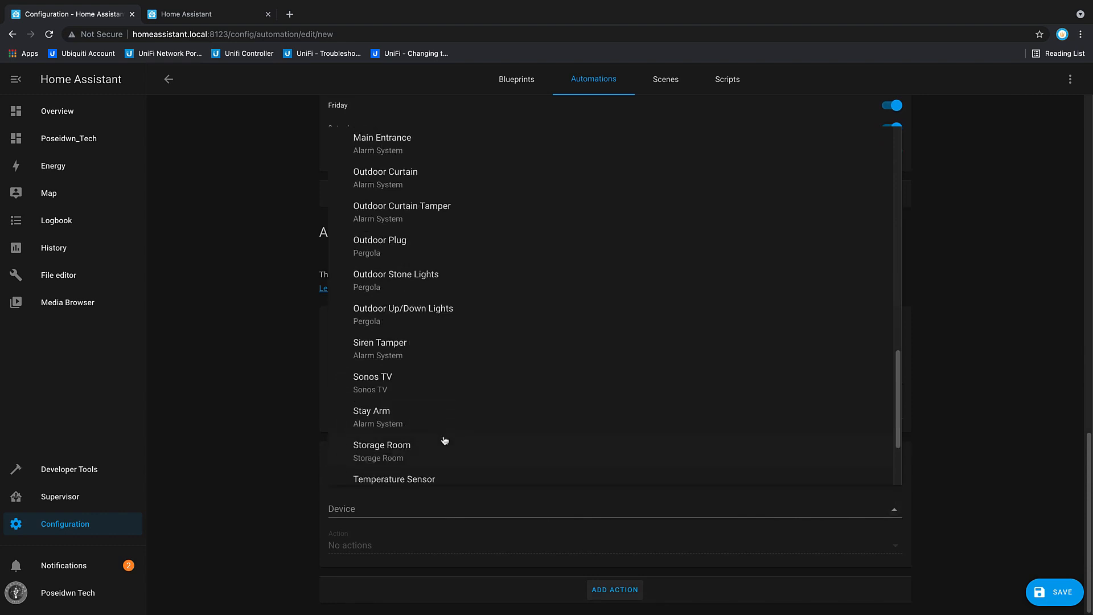
pyautogui.click(397, 320)
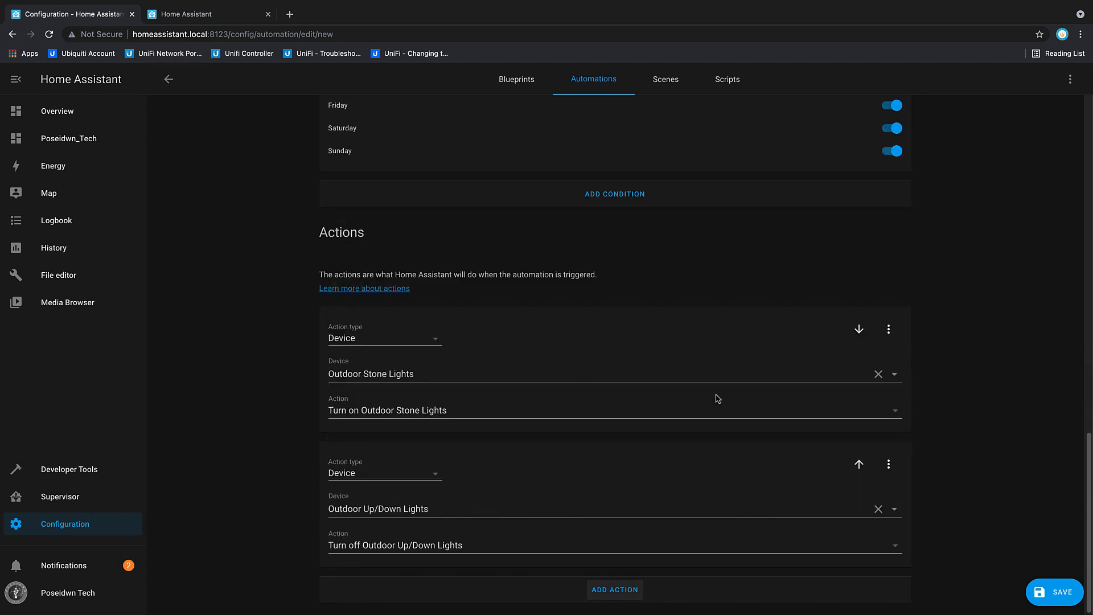
pyautogui.click(890, 548)
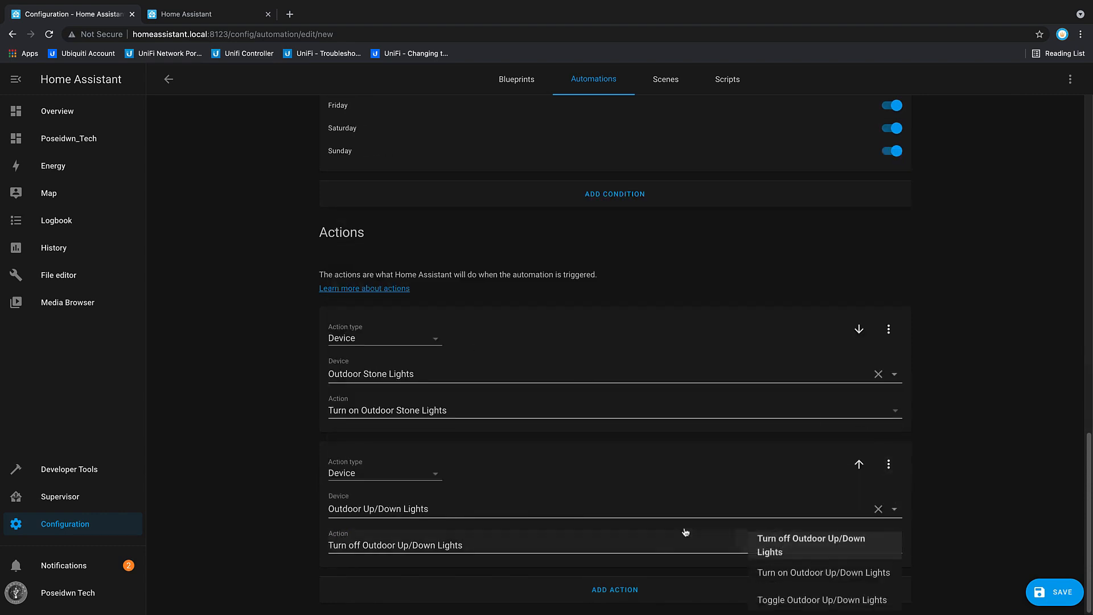
pyautogui.click(799, 568)
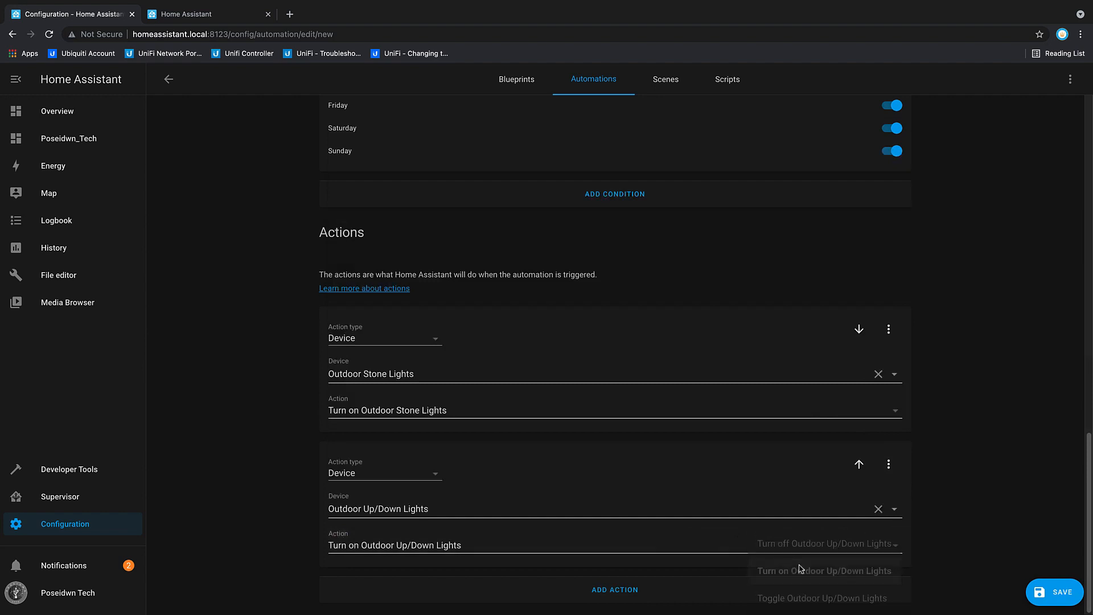
# Step: Add a third action of type Call service using "Text-to-Speech (TTS): Say an TTS message with google_translate"
pyautogui.click(633, 590)
pyautogui.scroll(-5, 613, 512)
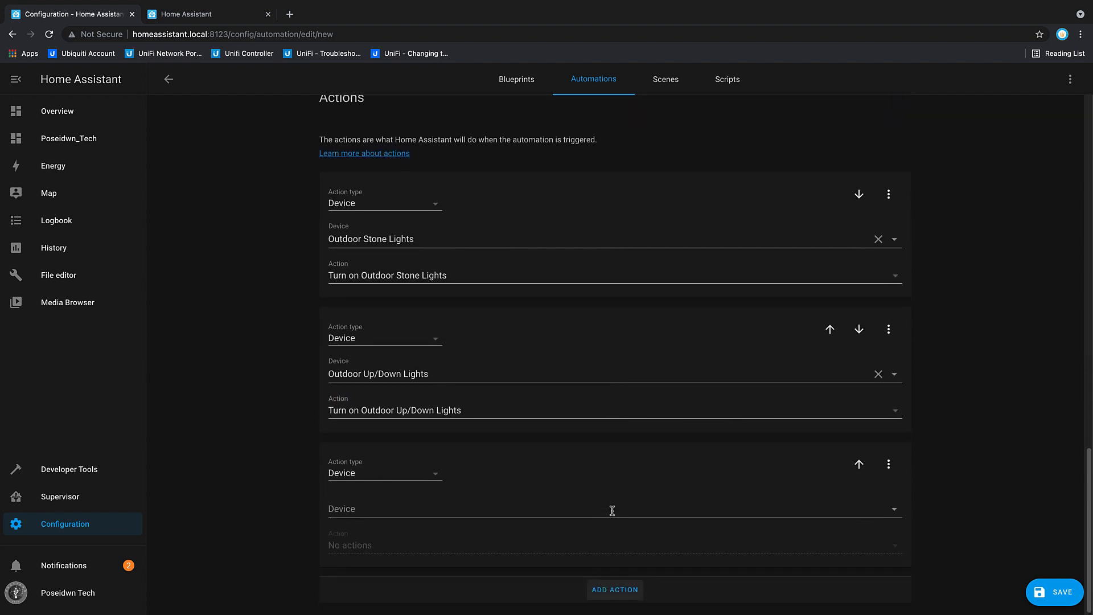
pyautogui.click(442, 483)
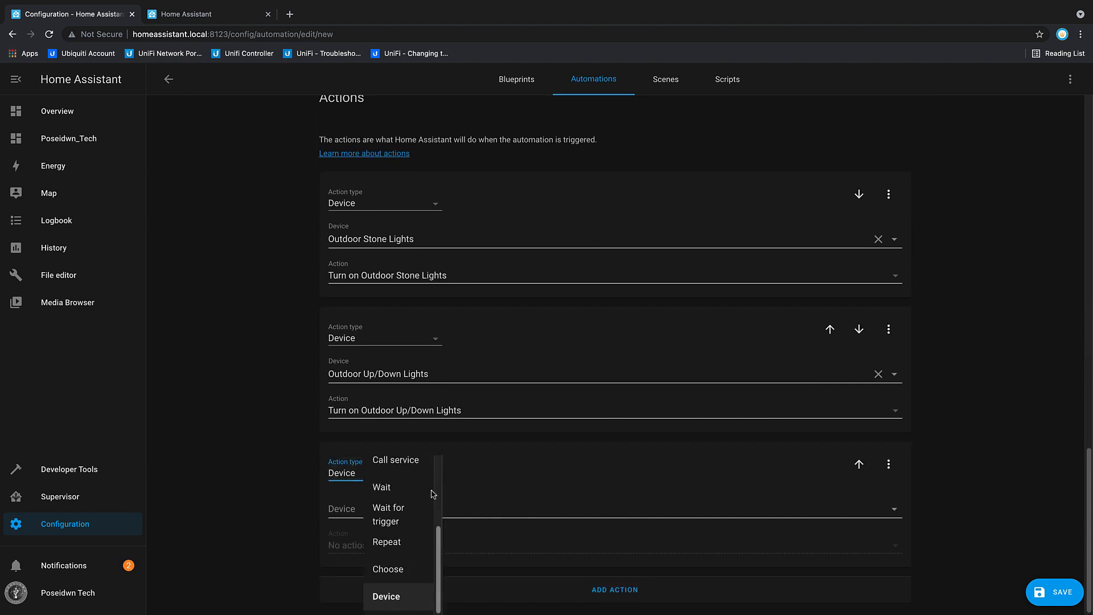
pyautogui.scroll(1, 427, 513)
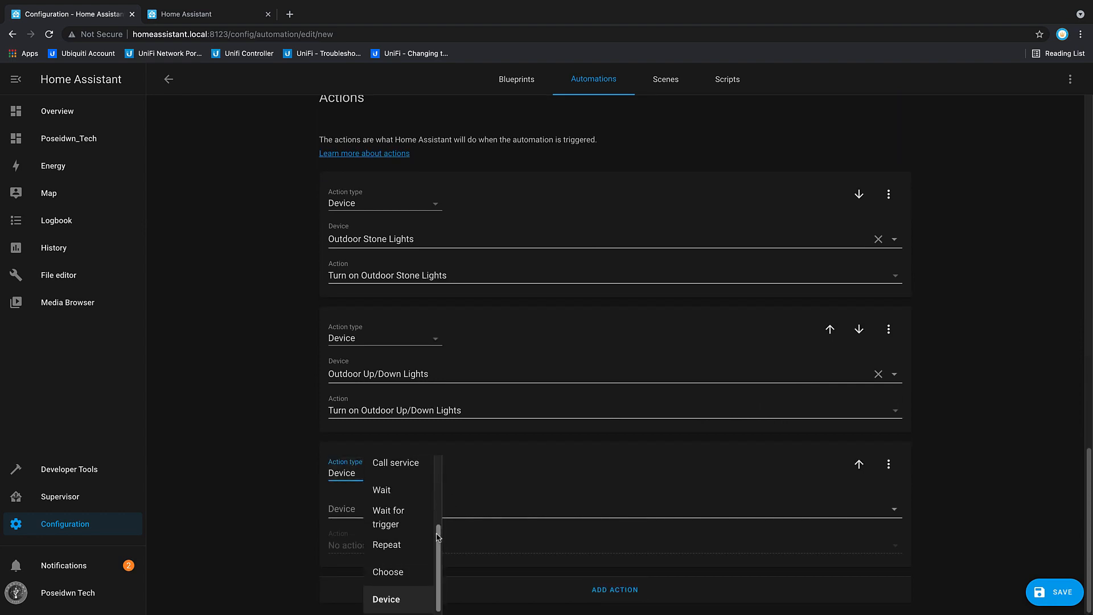
pyautogui.click(416, 495)
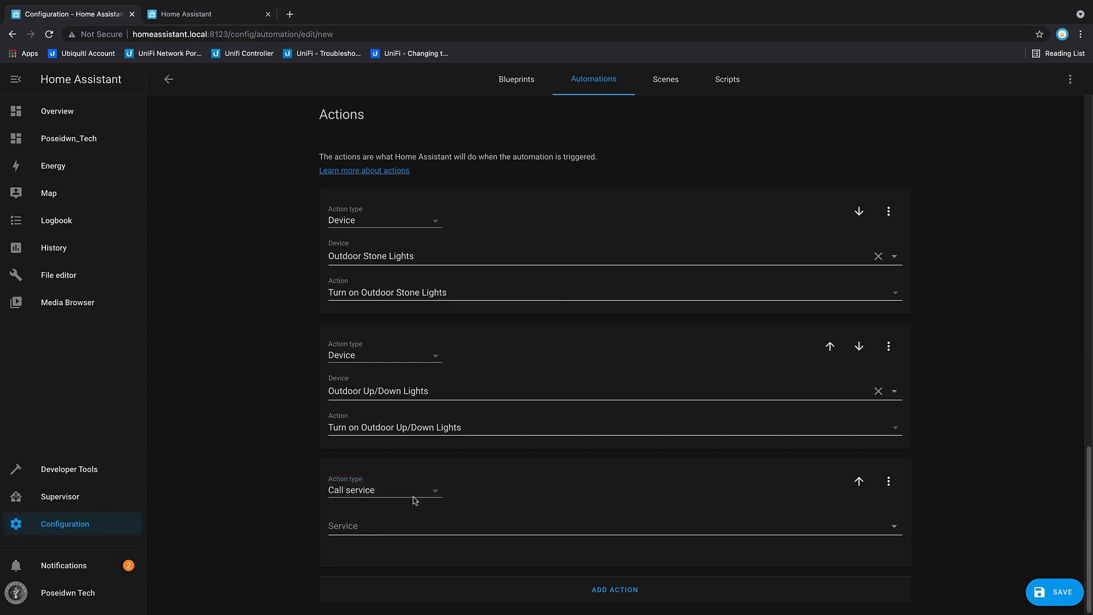
pyautogui.click(895, 527)
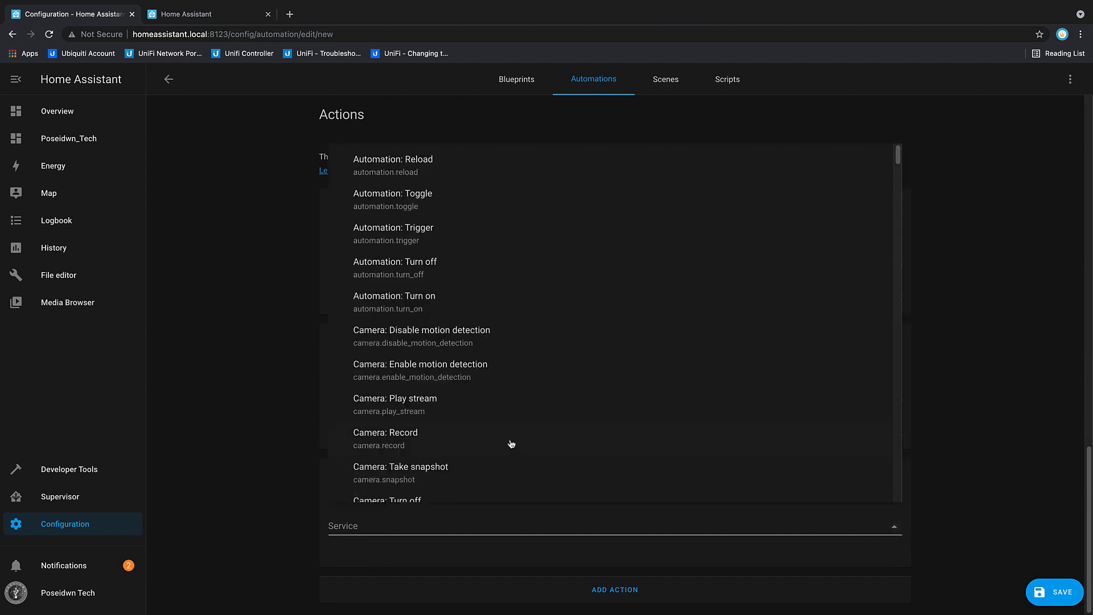
pyautogui.scroll(-12, 480, 422)
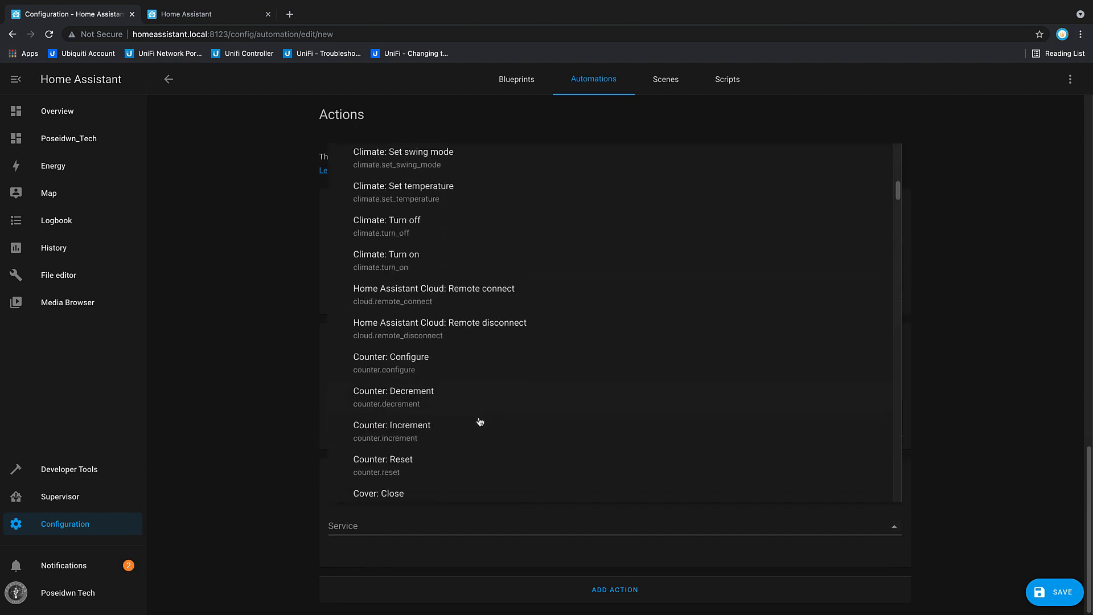
pyautogui.scroll(-20, 480, 422)
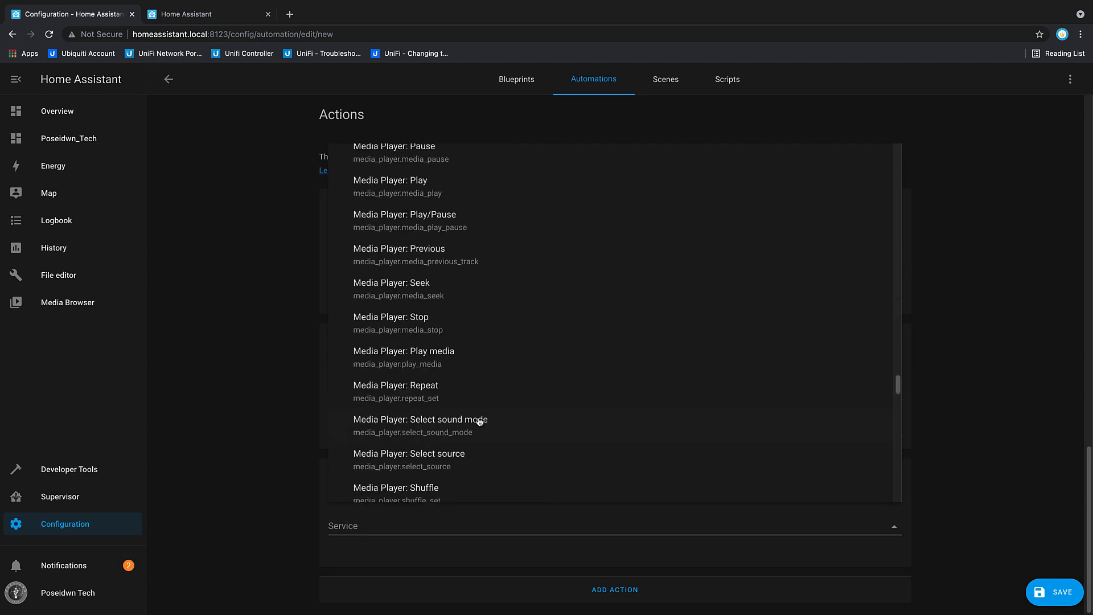
pyautogui.scroll(-20, 479, 422)
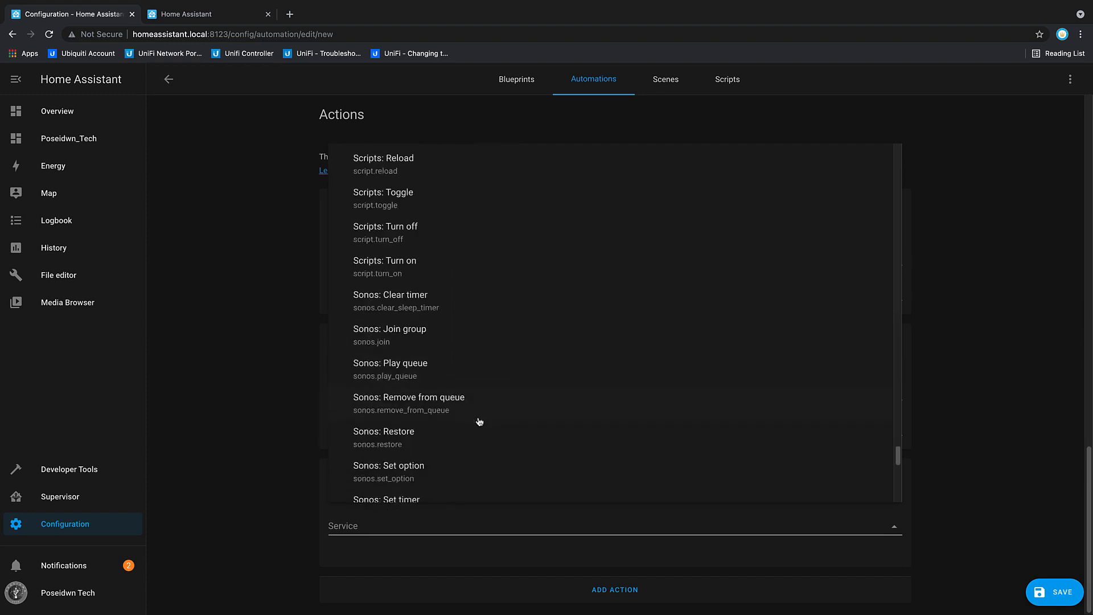
pyautogui.scroll(-7, 480, 422)
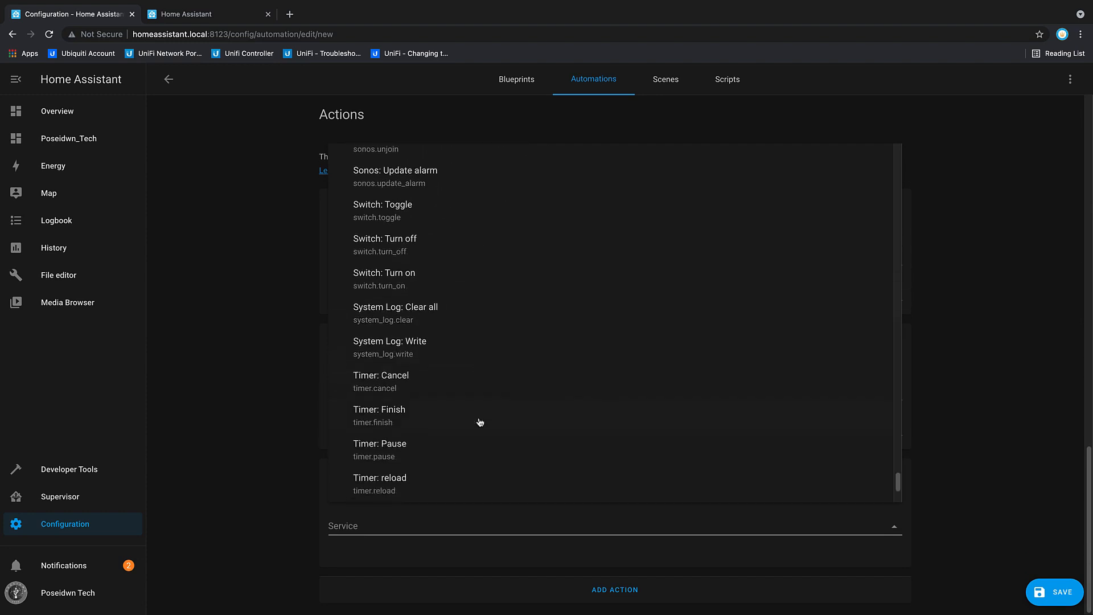
pyautogui.scroll(-1, 480, 422)
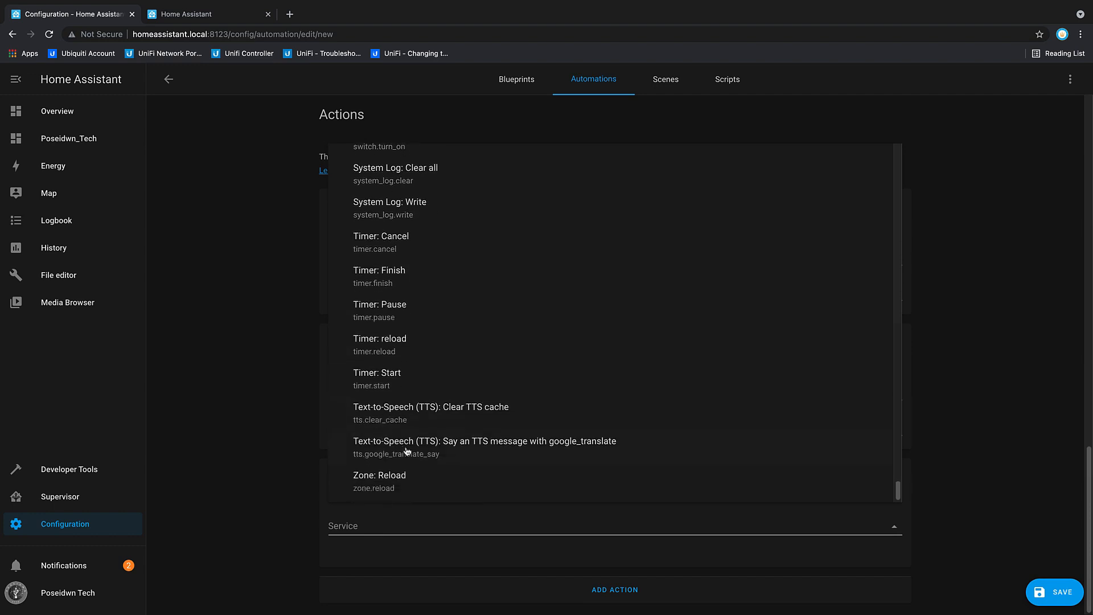
pyautogui.click(465, 447)
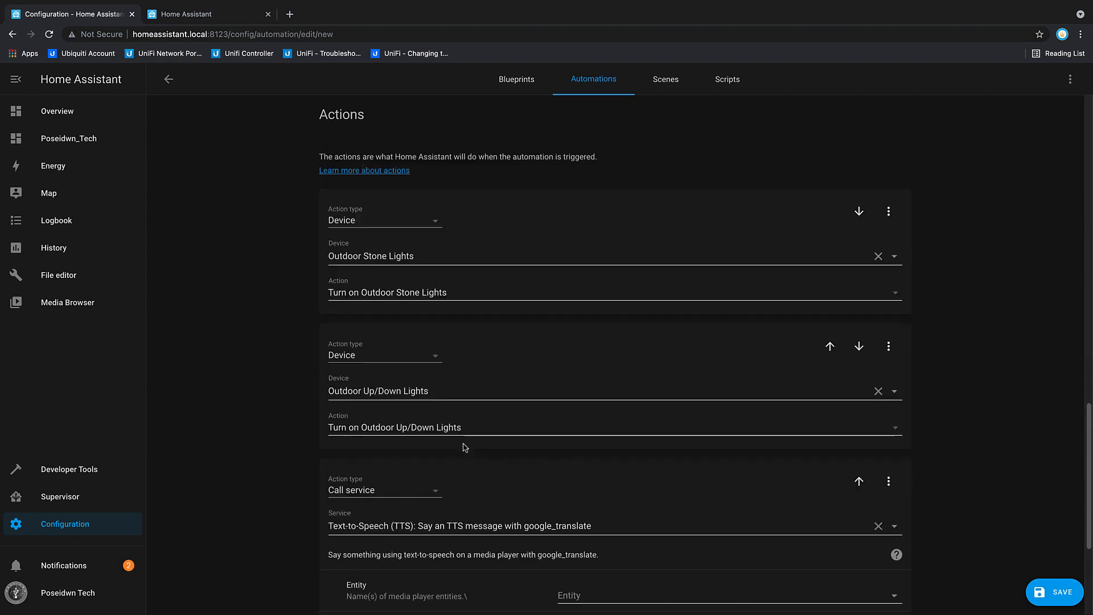
# Step: Set the text-to-speech action's entity to media_player.sonos_tv and its message to "Someone is in the backyard"
pyautogui.scroll(-4, 976, 497)
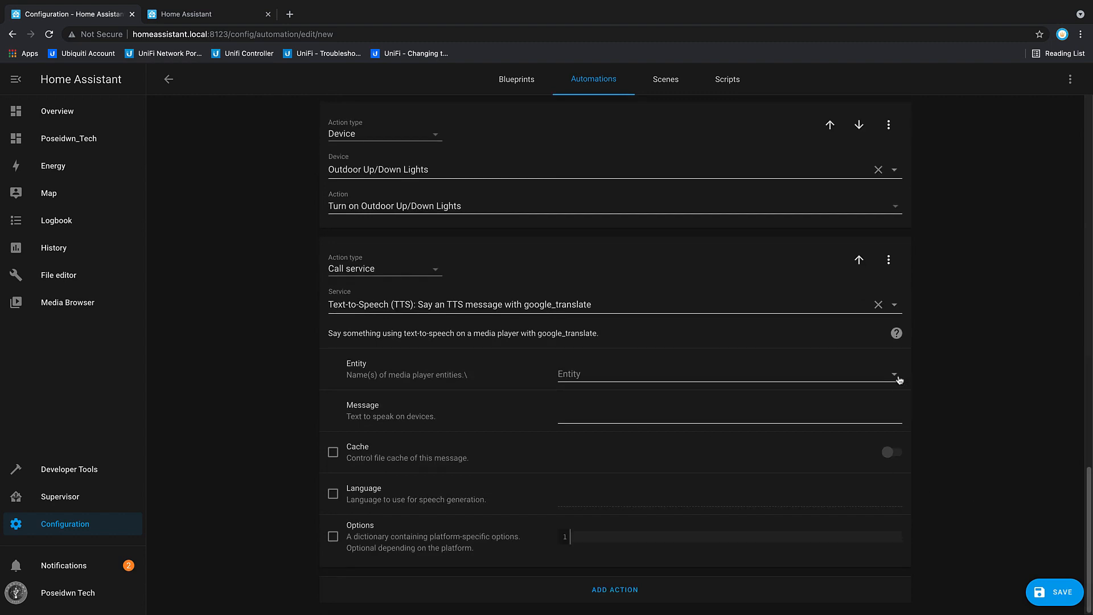
pyautogui.click(896, 377)
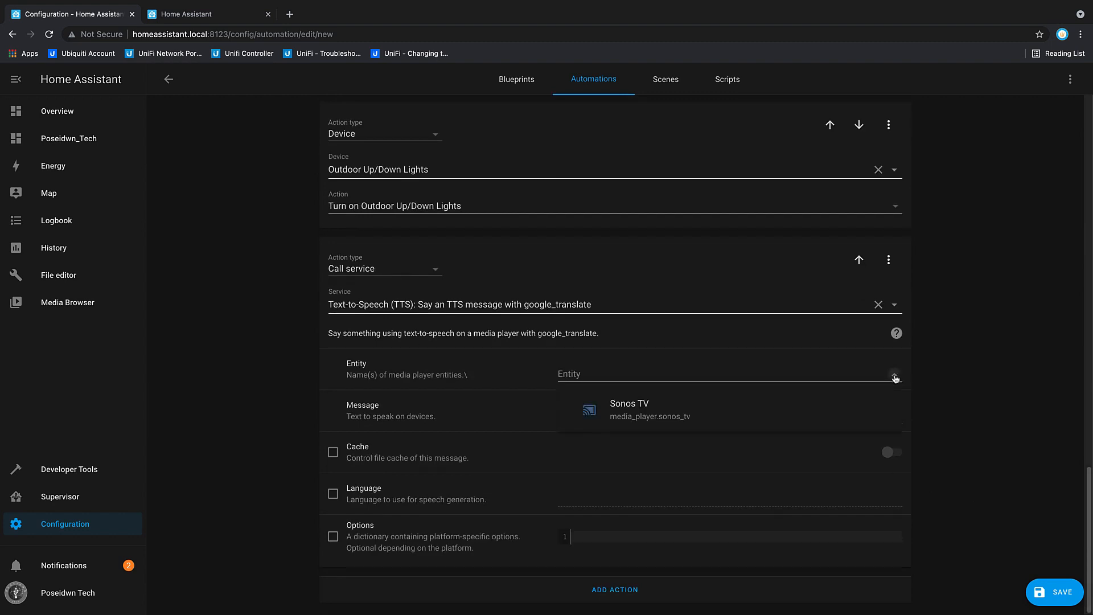
pyautogui.click(636, 407)
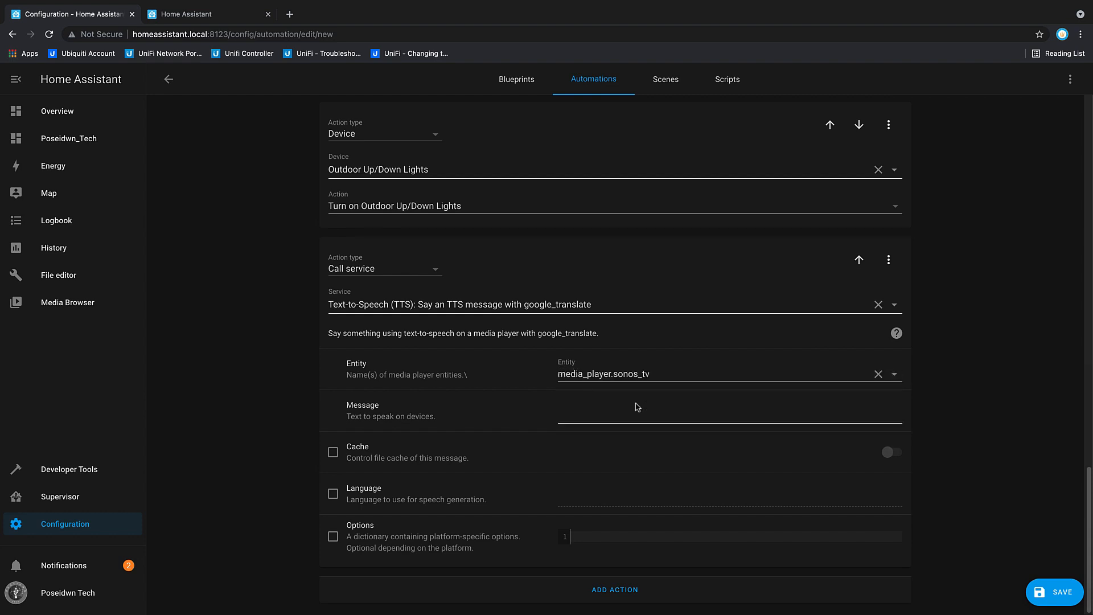
pyautogui.click(560, 419)
pyautogui.write('Someone is in the backyard')
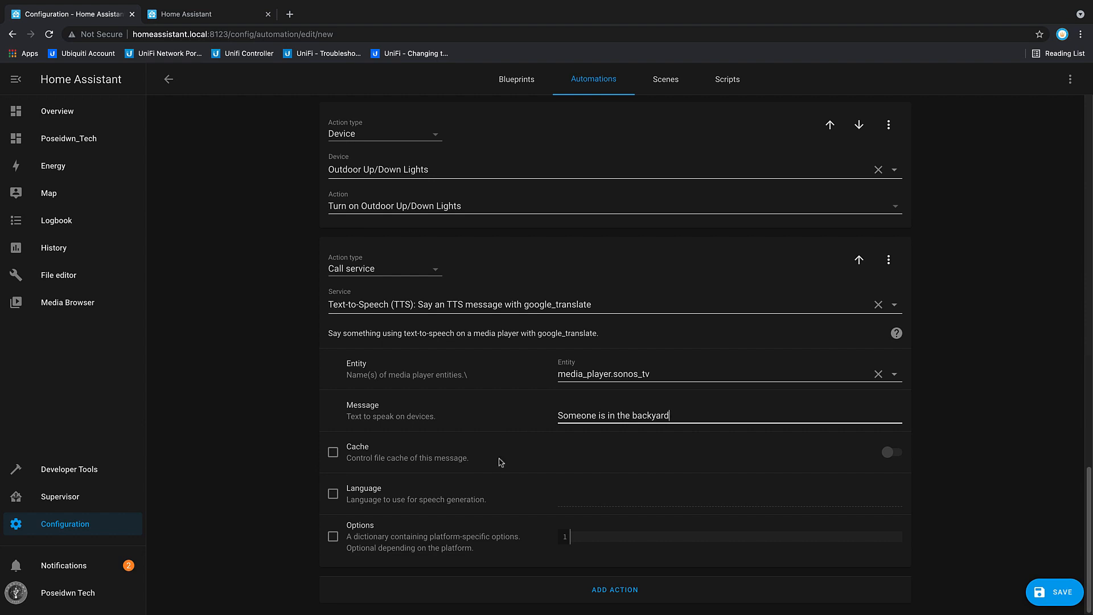
# Step: Save the automation and switch on Axis_MD_Automation in the automations list
pyautogui.click(1058, 590)
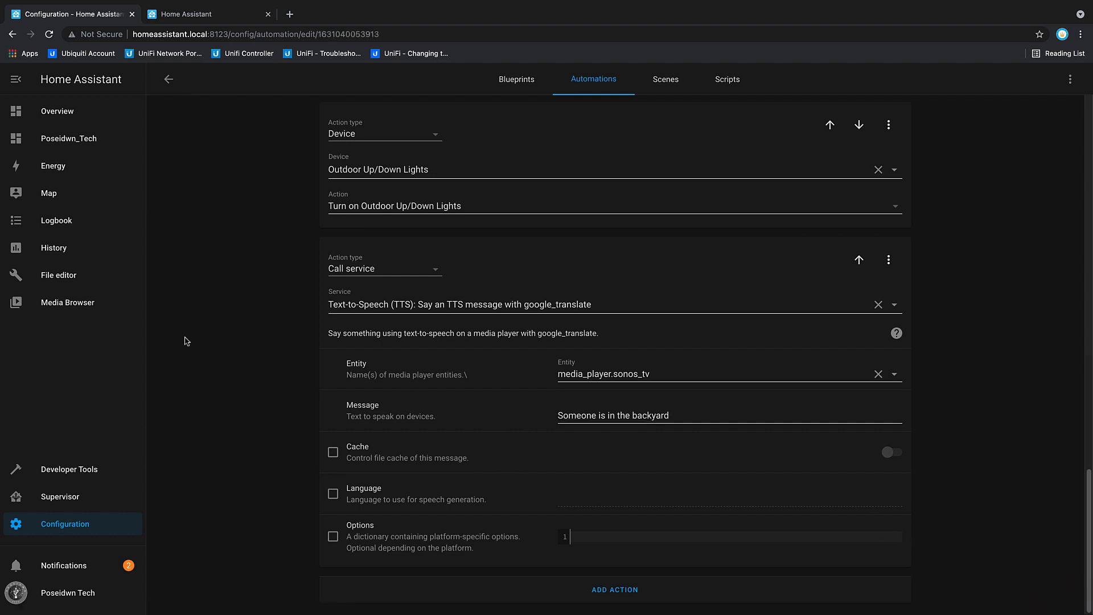
pyautogui.click(169, 79)
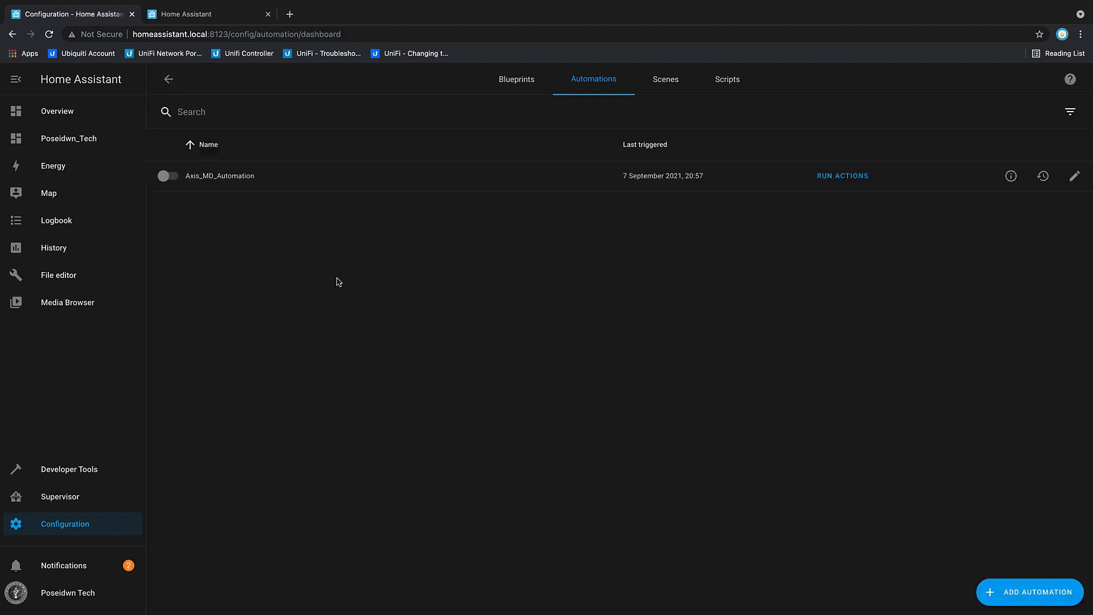
pyautogui.click(166, 177)
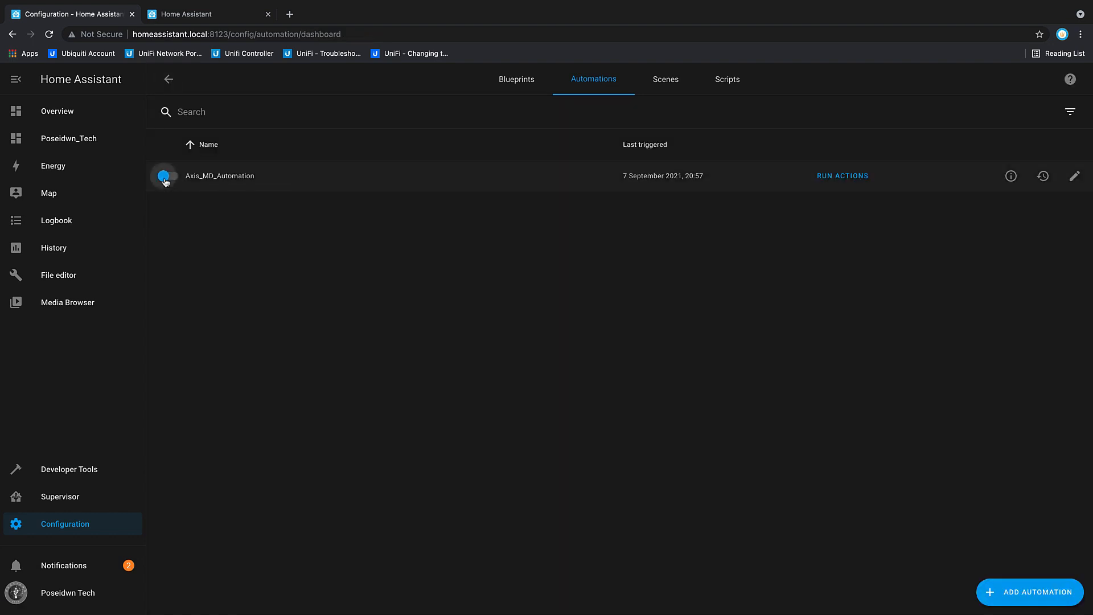